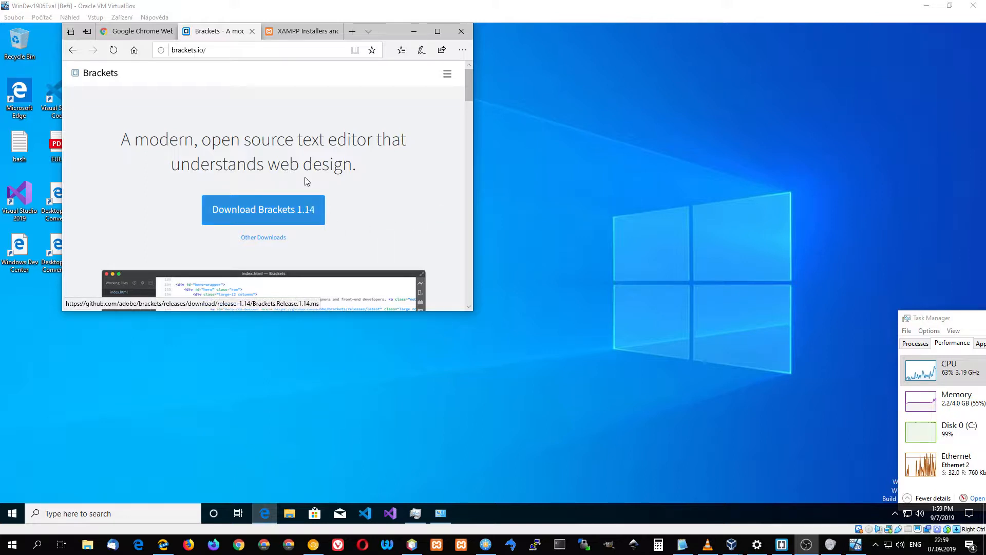
Download the Brackets 1.14 installer from brackets.io, saving it and checking its progress in the downloads list.
left_click(214, 50)
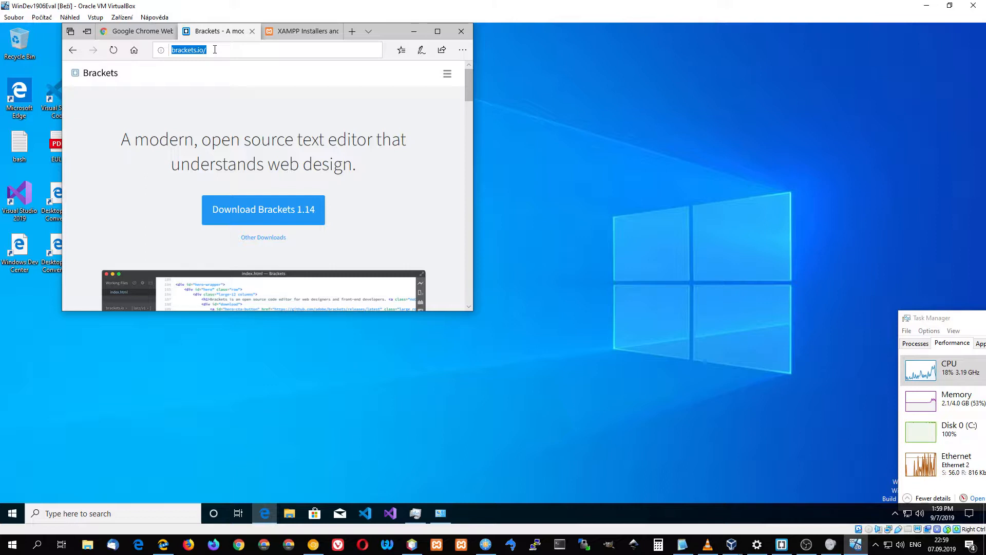
left_click(273, 212)
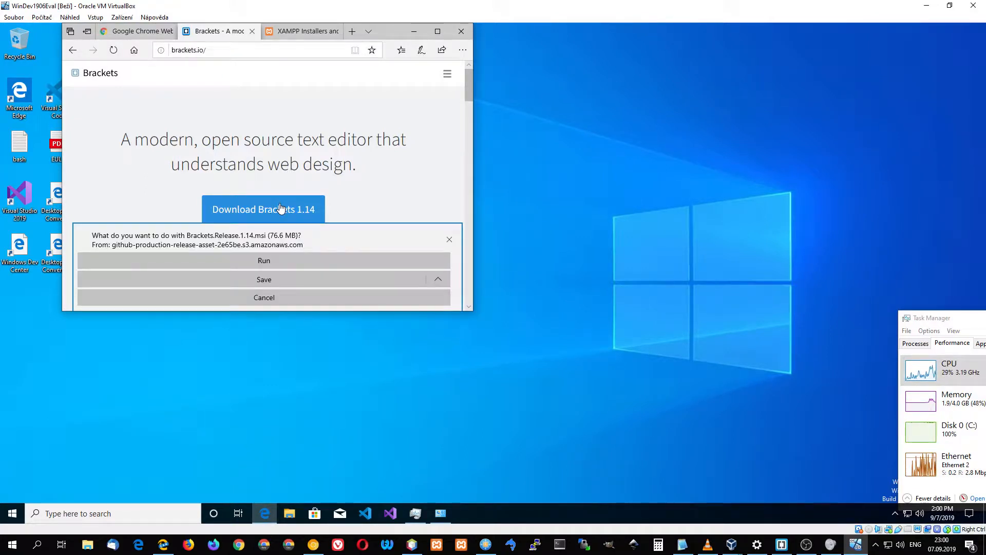
left_click(284, 279)
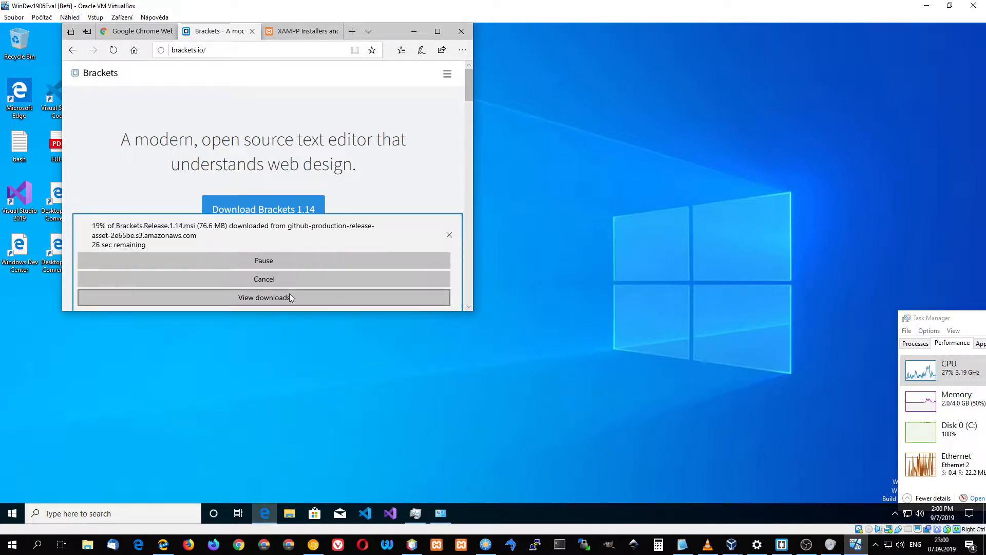
left_click(289, 298)
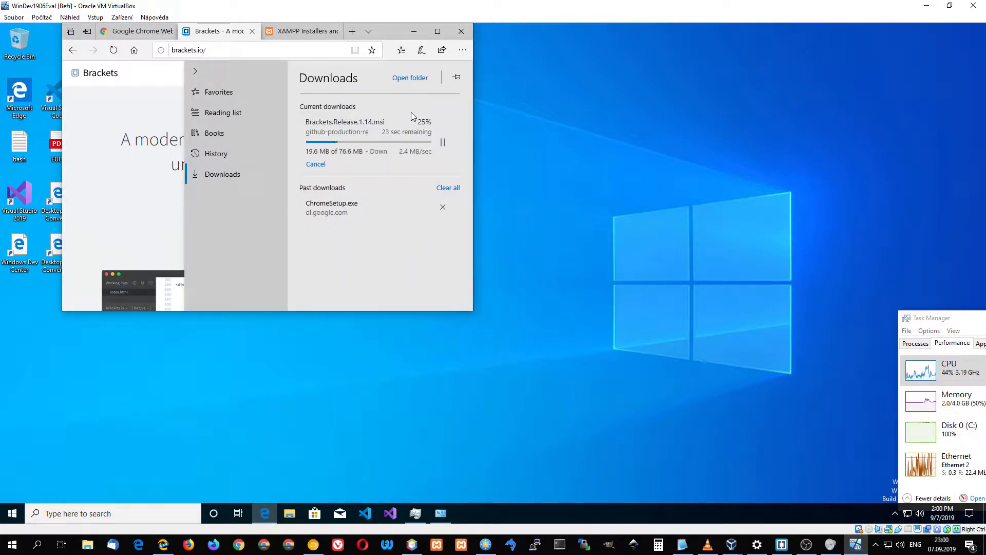
left_click(135, 214)
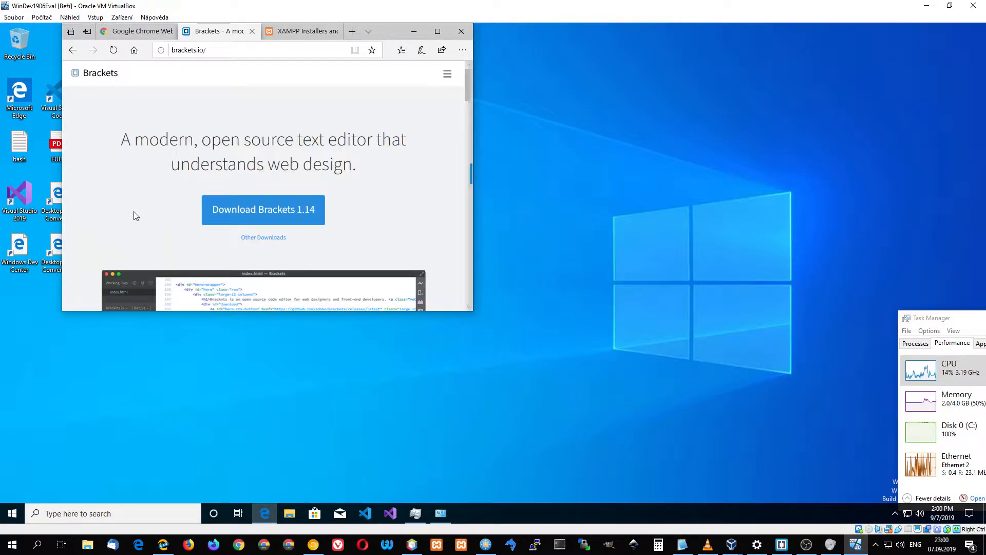
Search for google chrome in the Chrome tab and open the Google Chrome download page result.
left_click(136, 31)
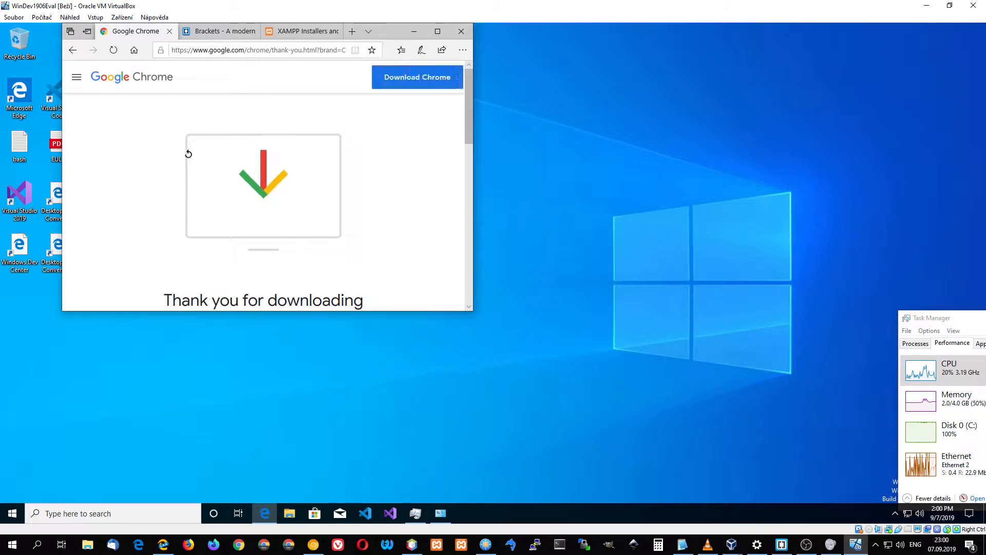
left_click(214, 53)
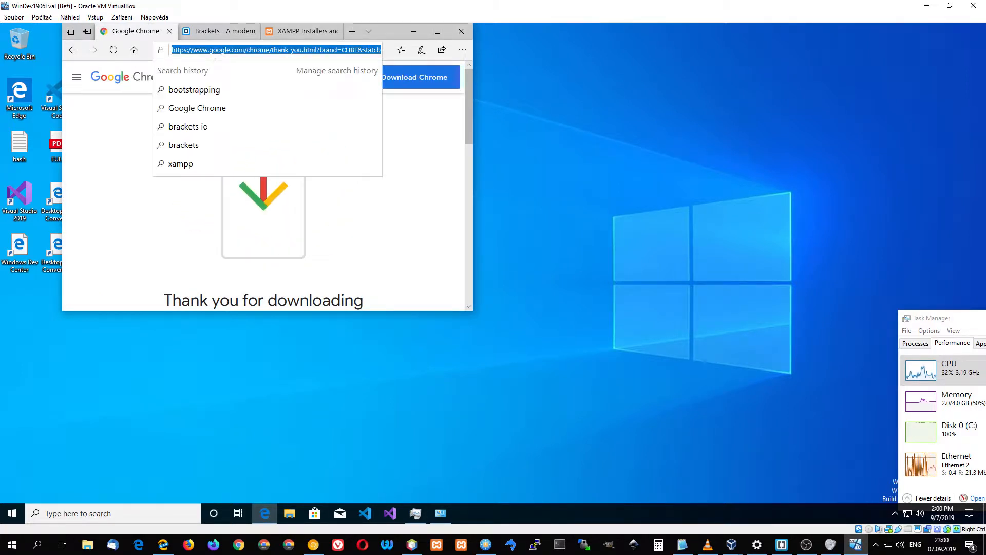
type("google")
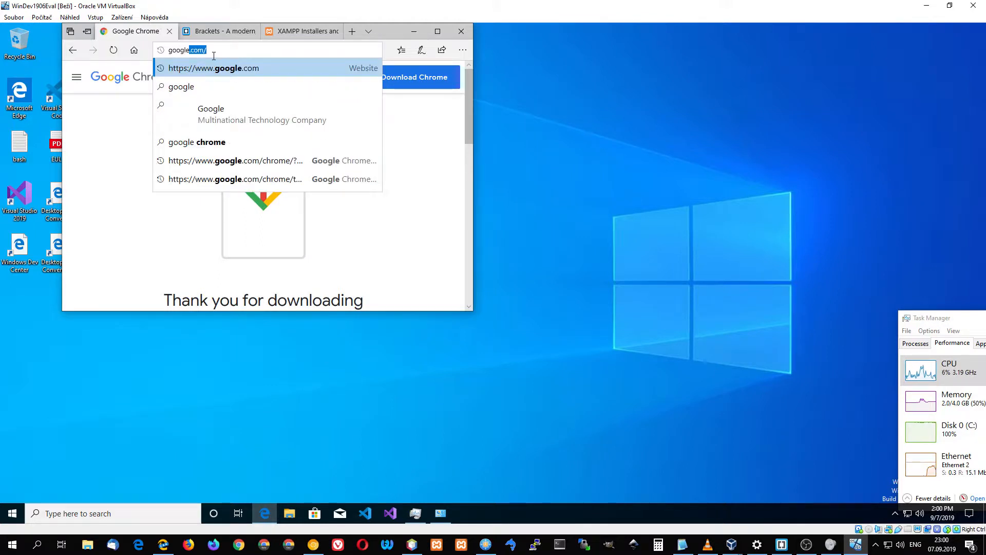
type(" chrom")
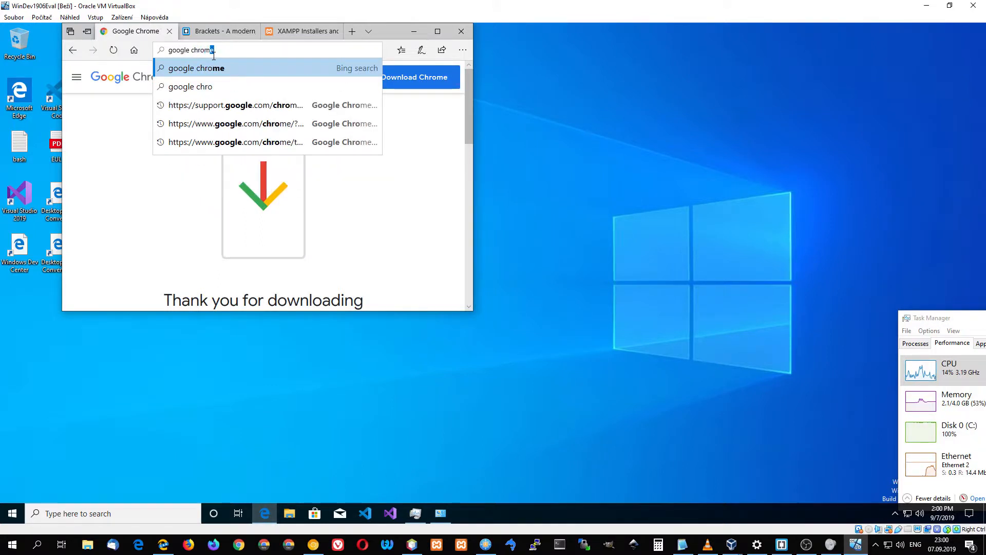
type("e")
key("Return")
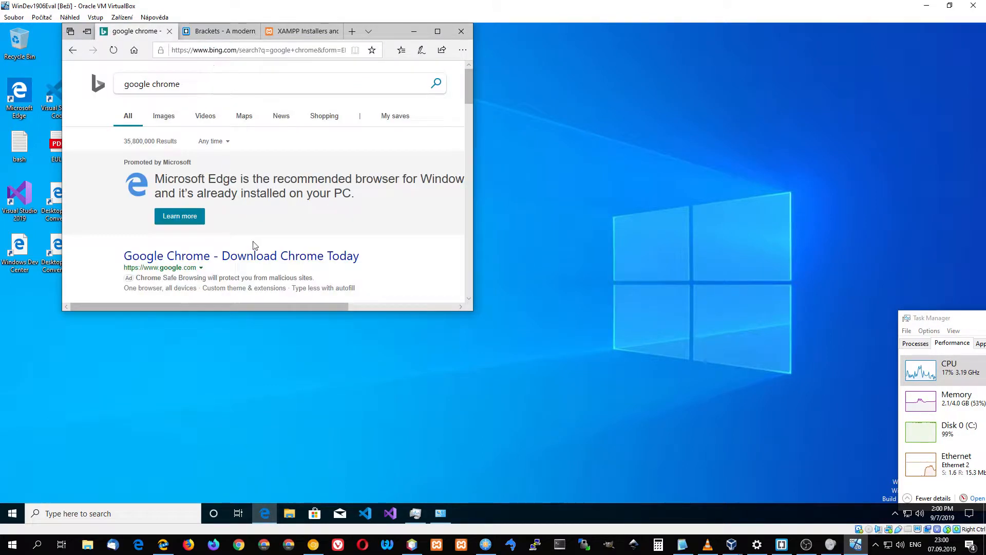
left_click(278, 260)
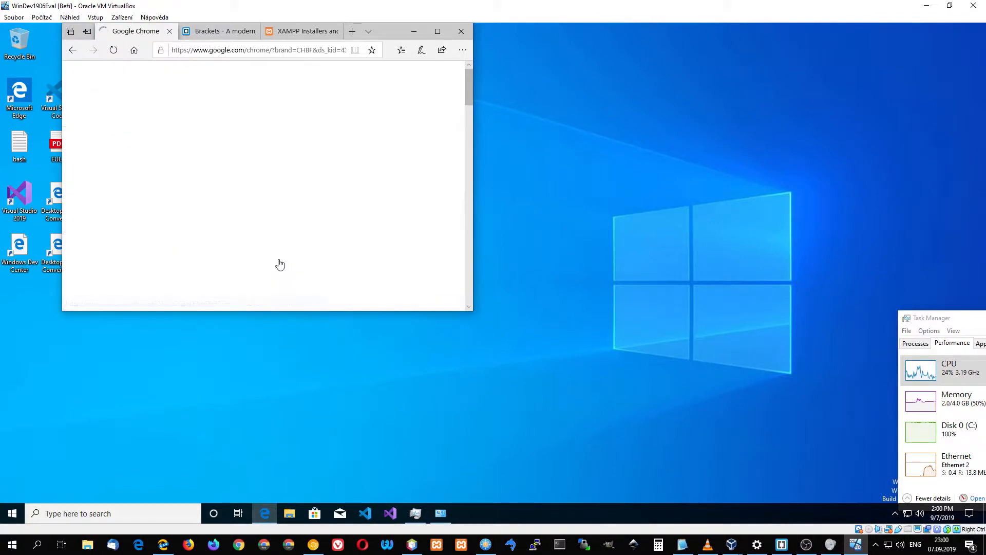
Accept the Chrome terms of service and run the ChromeSetup.exe download.
left_click(280, 257)
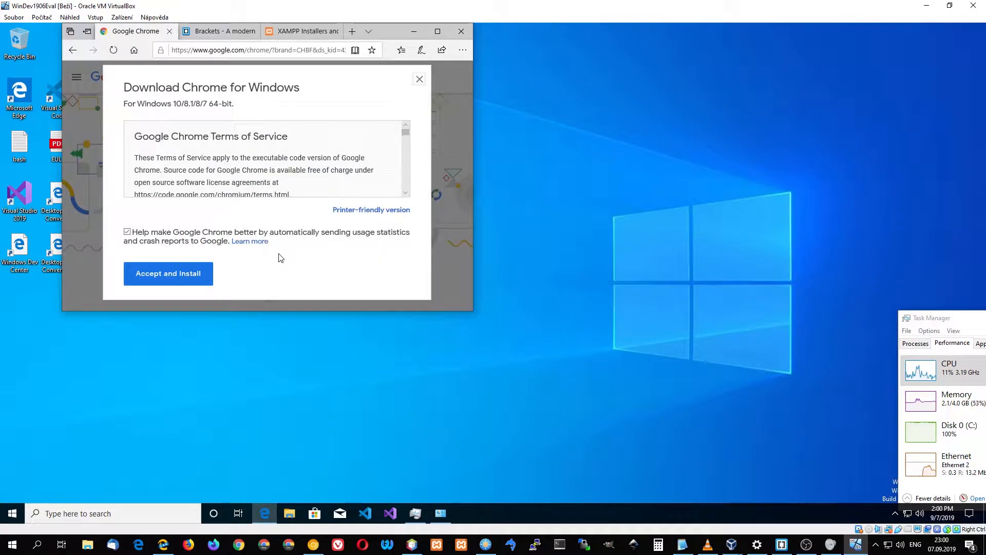
left_click(184, 279)
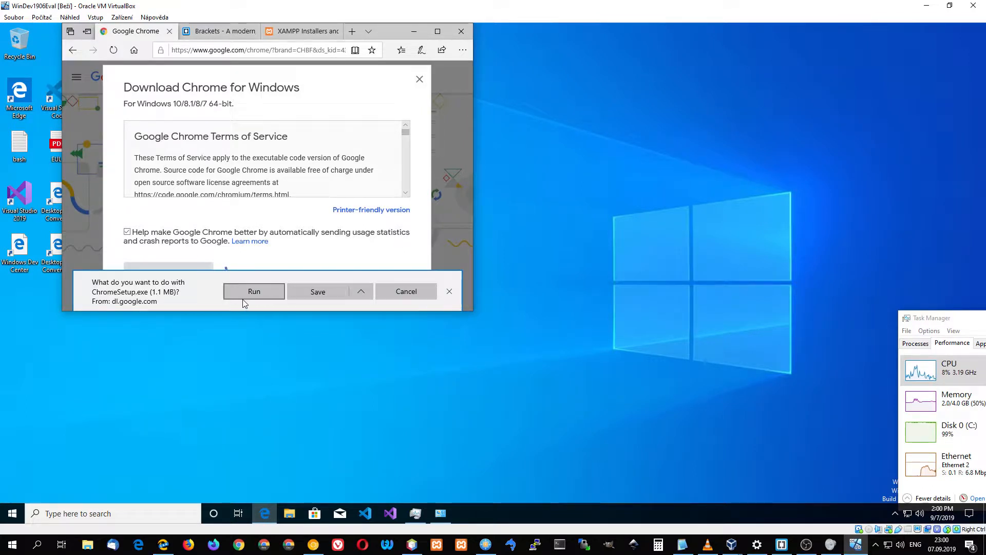
left_click(328, 297)
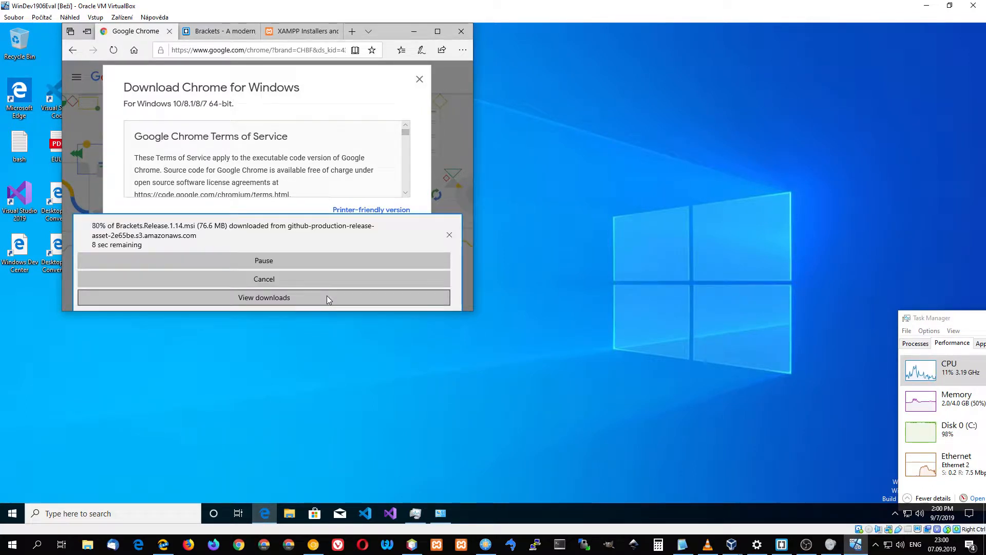
Launch ChromeSetup.exe from the downloads list and allow Google Update Setup to make changes.
left_click(326, 295)
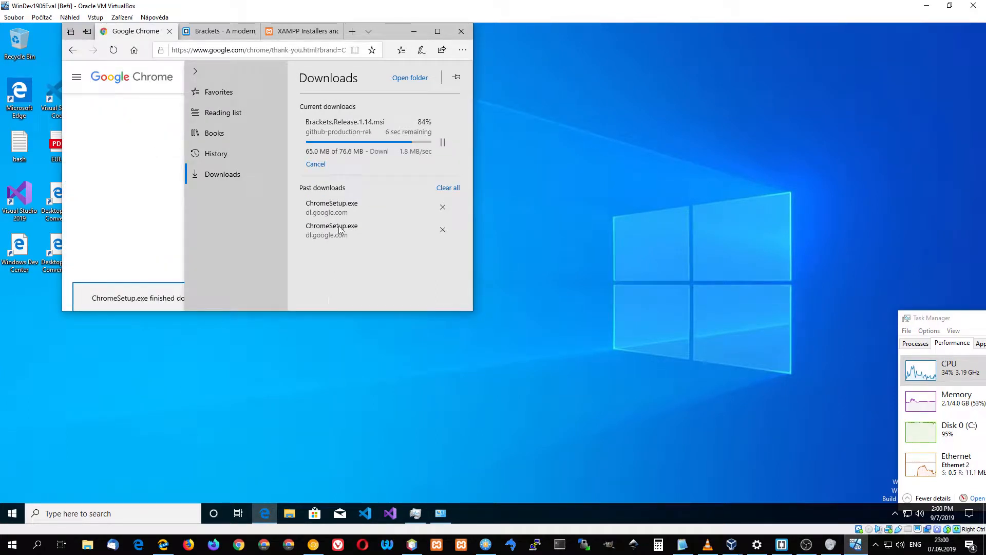
left_click(345, 206)
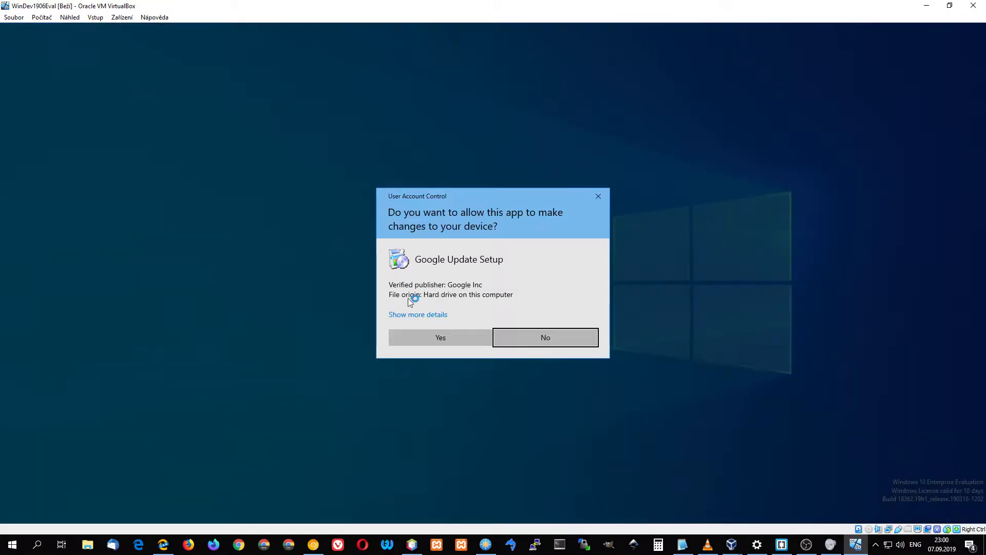
left_click(435, 338)
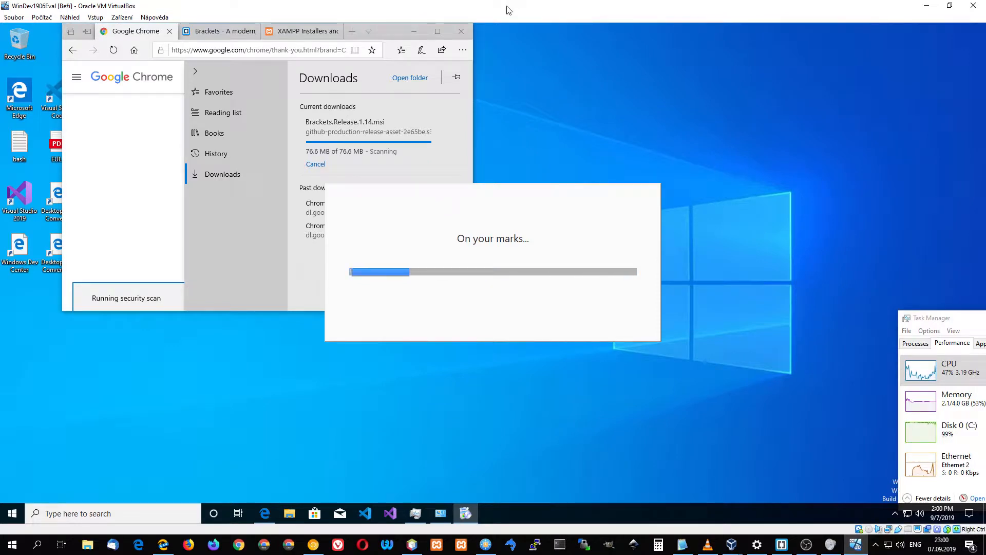
Reposition the Edge window to the right of the Chrome installer progress window.
left_click_drag(508, 6, 508, 32)
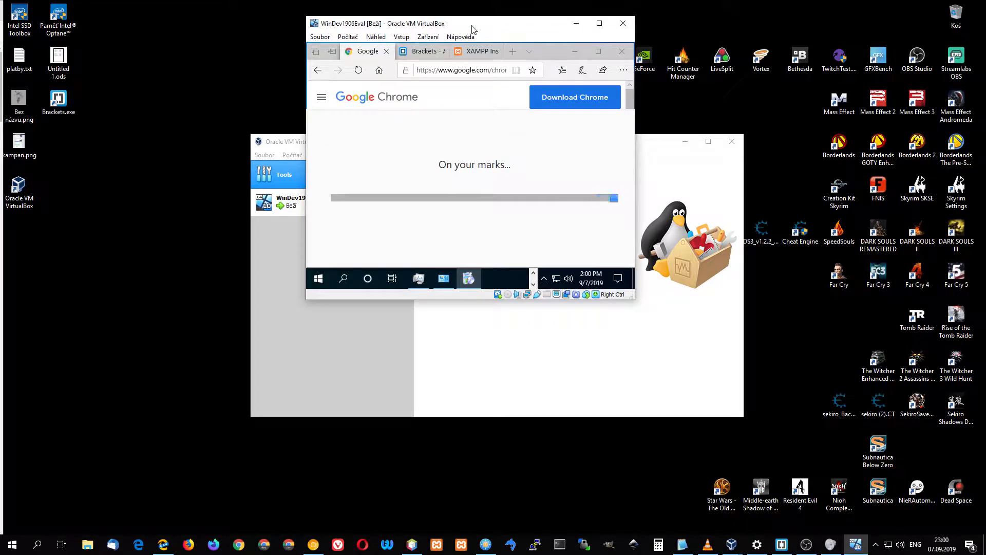
double_click(472, 27)
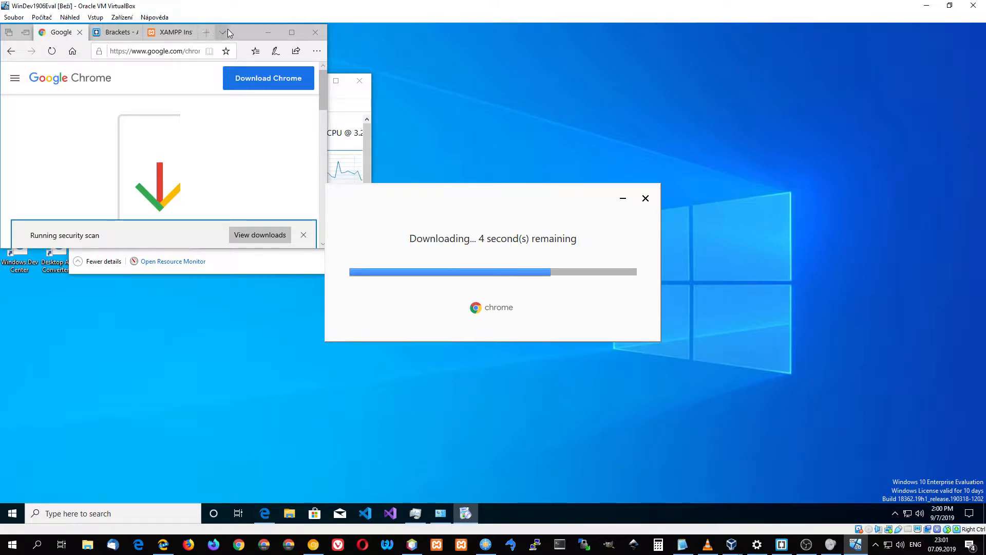
left_click_drag(238, 32, 480, 40)
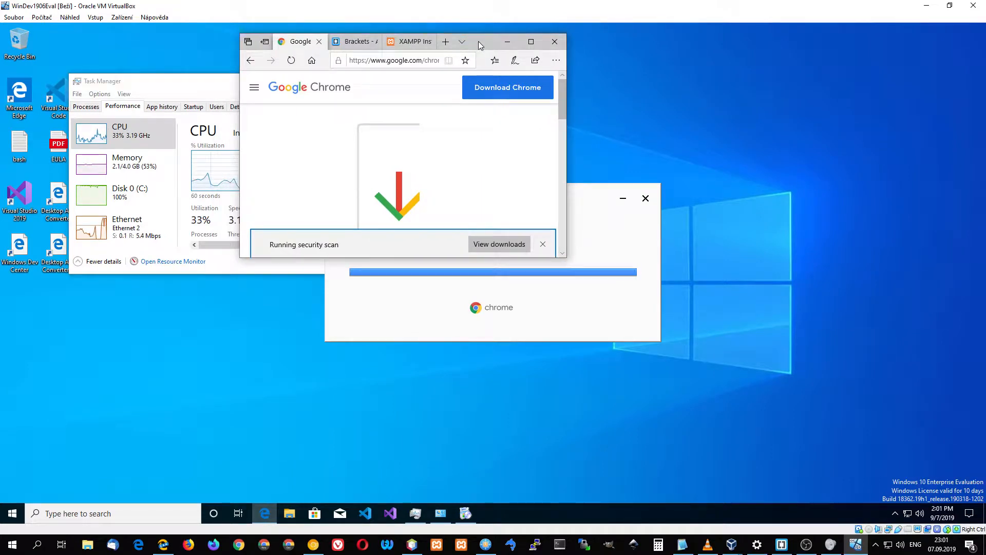
left_click_drag(464, 7, 467, 13)
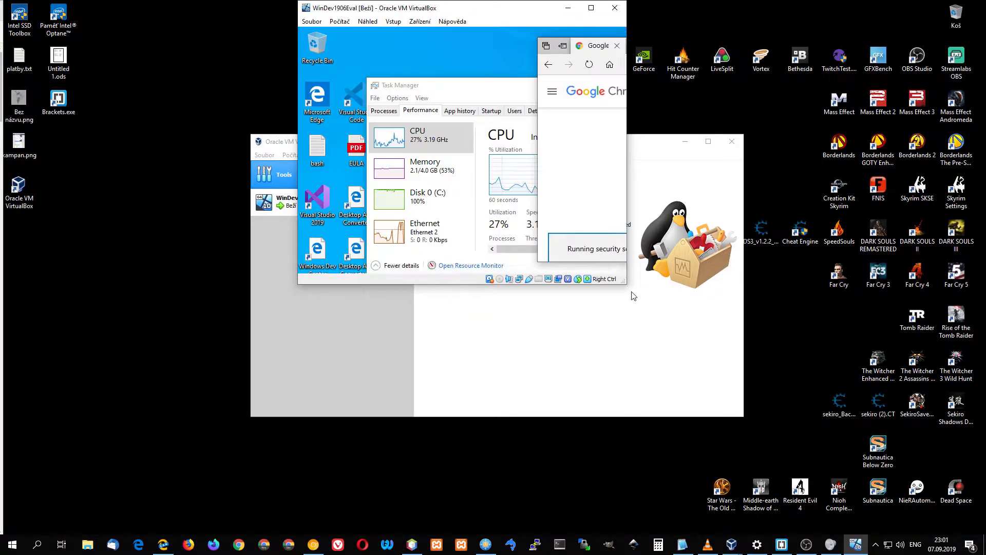
left_click_drag(626, 283, 864, 470)
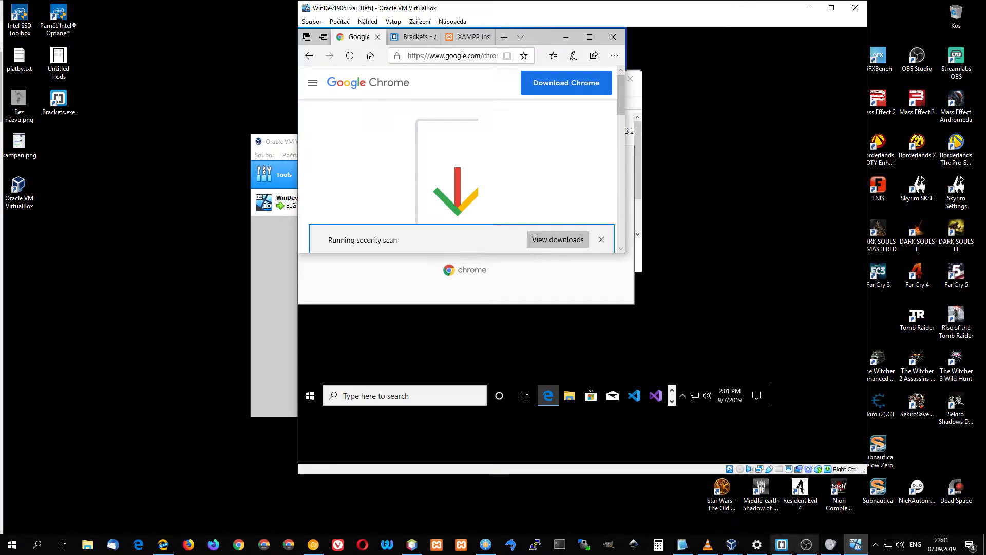
double_click(666, 14)
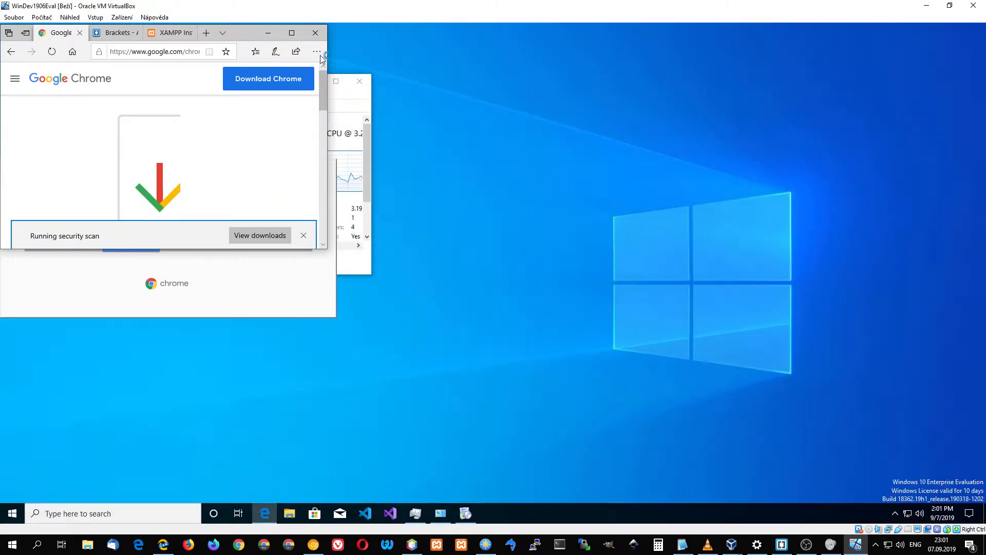
left_click_drag(242, 35, 600, 69)
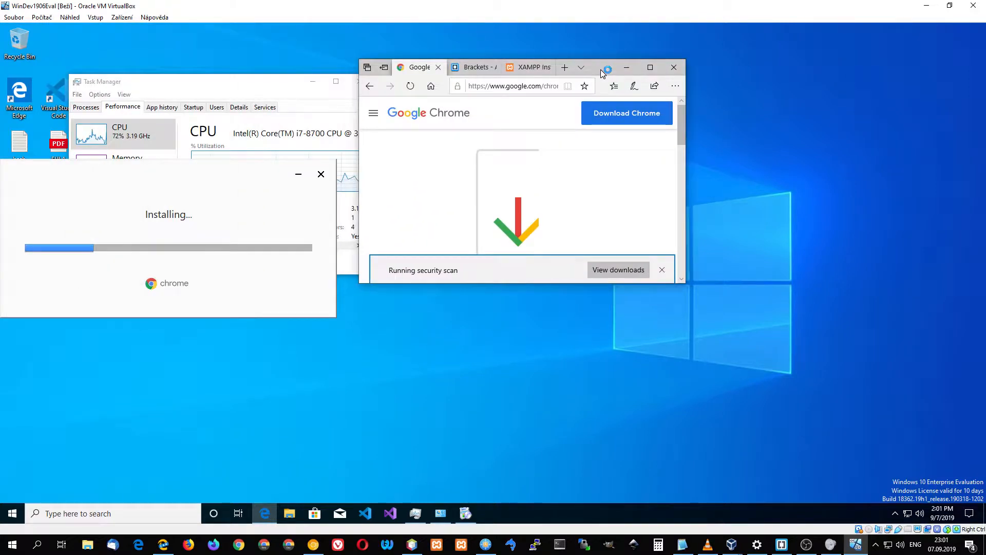
Open the Edge downloads list and launch the Brackets.Release.1.14.msi installer.
left_click(618, 270)
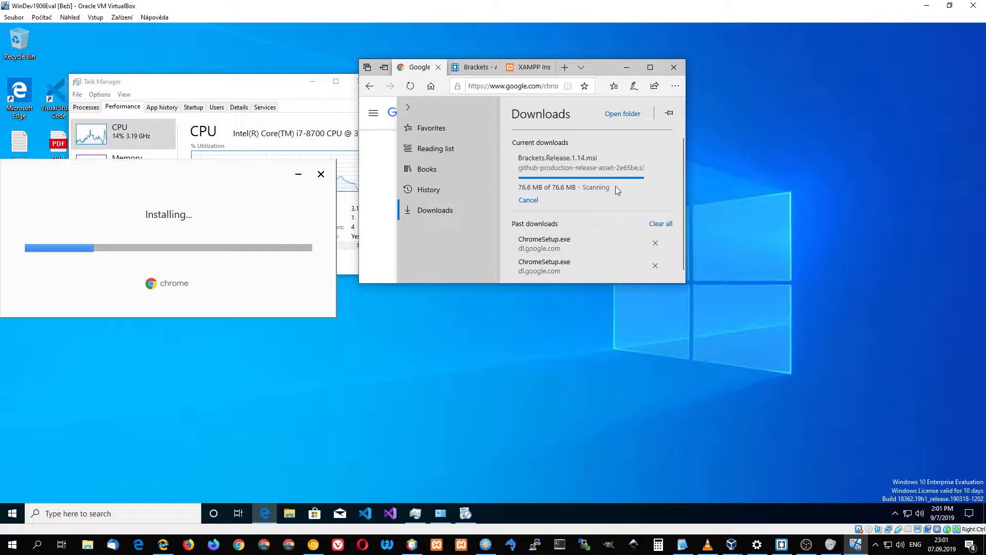
left_click_drag(199, 167, 514, 280)
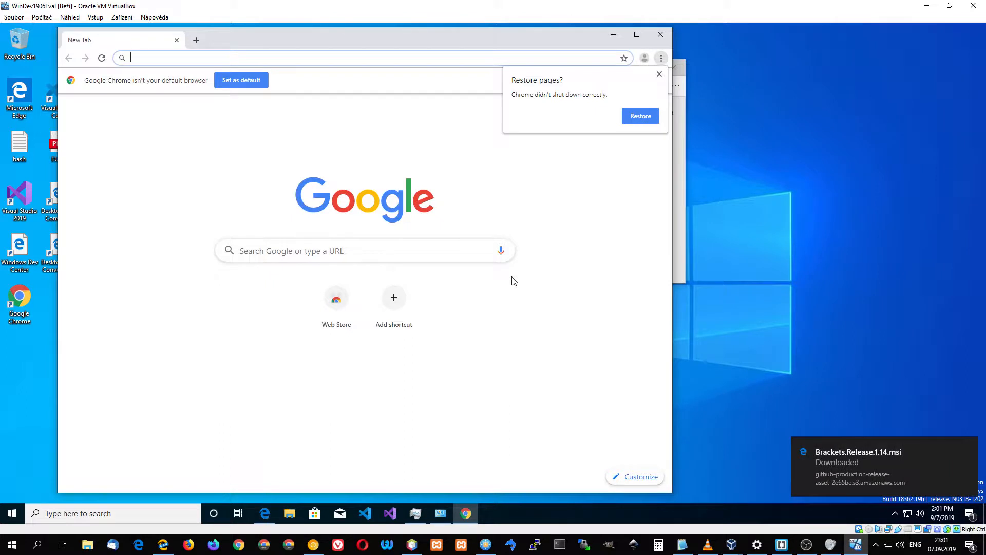
left_click(684, 142)
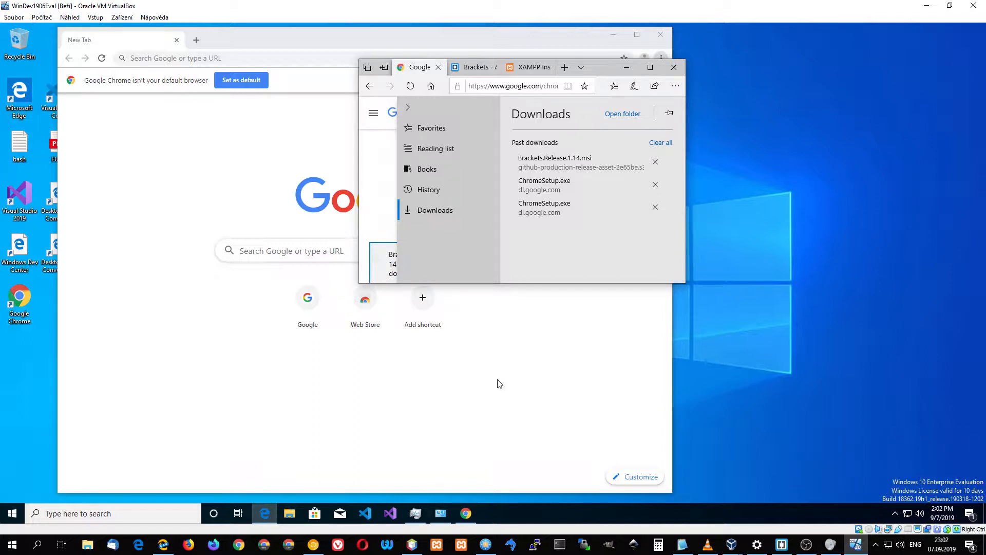
left_click(576, 170)
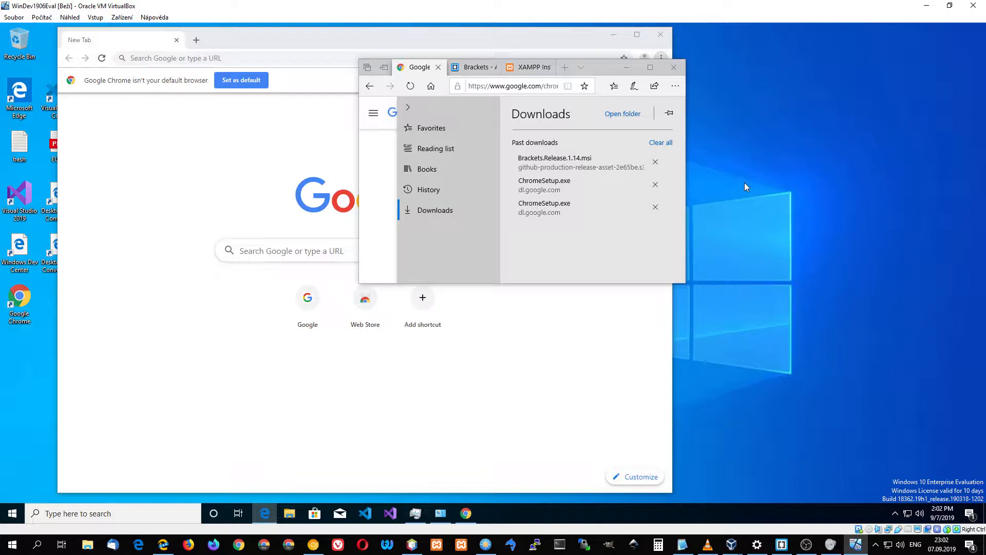
Minimize the Chrome window and shift the Task Manager window slightly left.
left_click(428, 363)
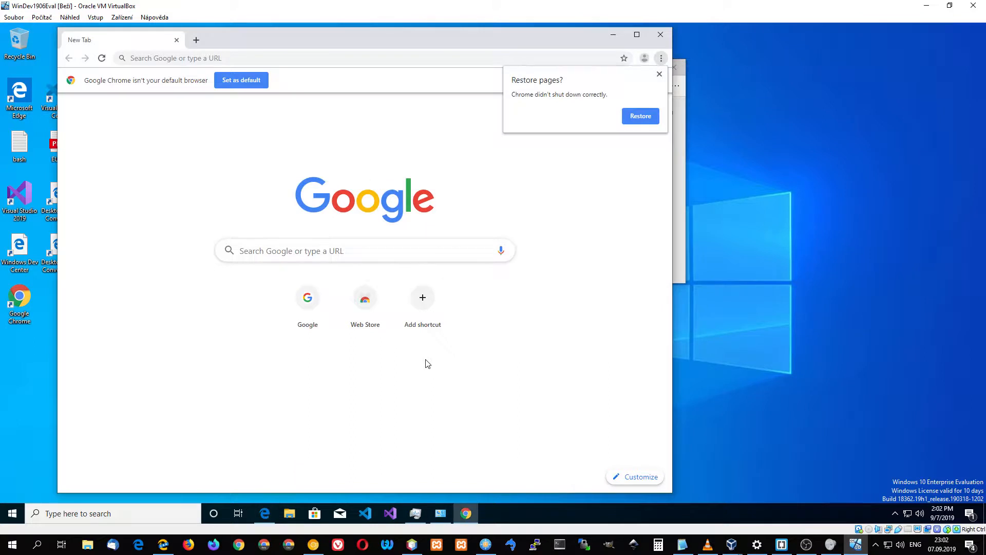
left_click(610, 36)
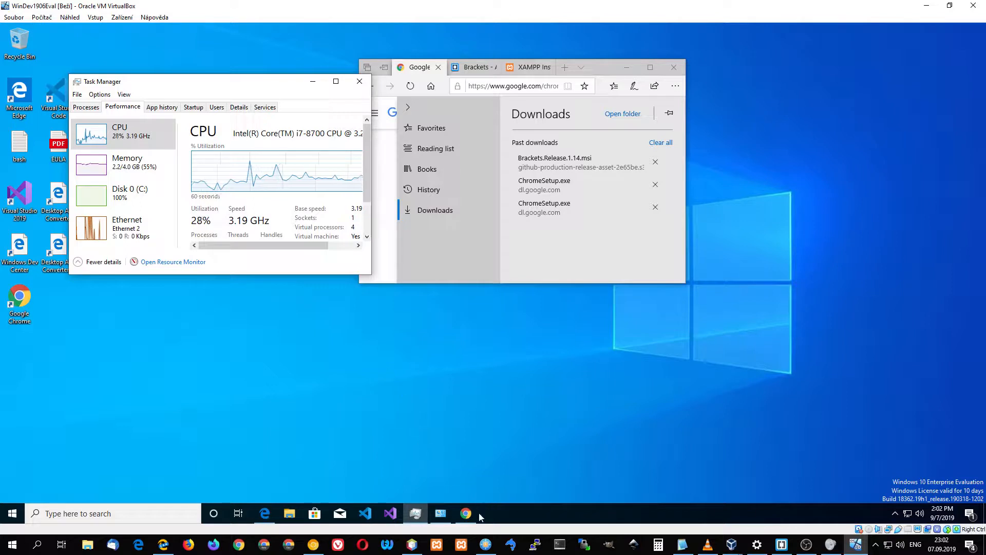
left_click(584, 270)
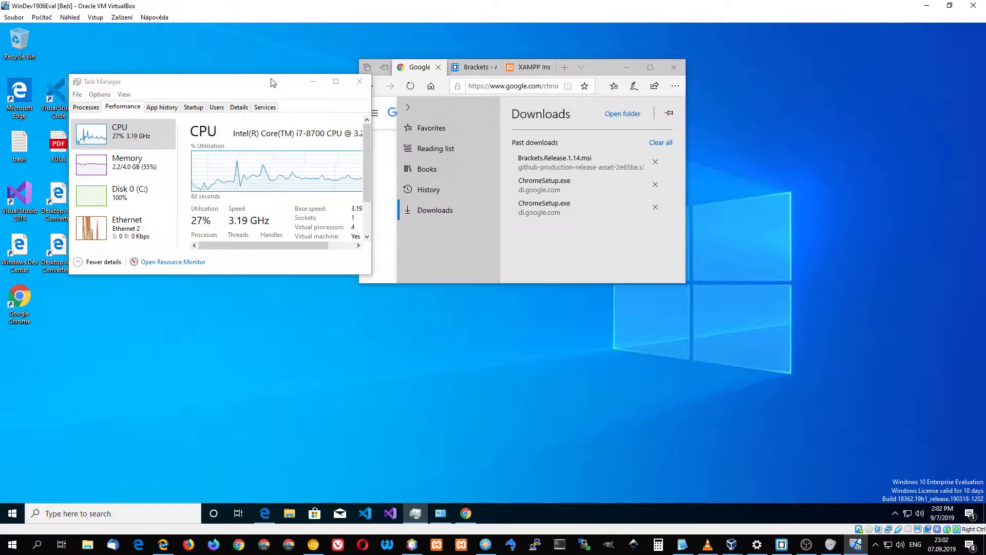
left_click_drag(271, 84, 220, 83)
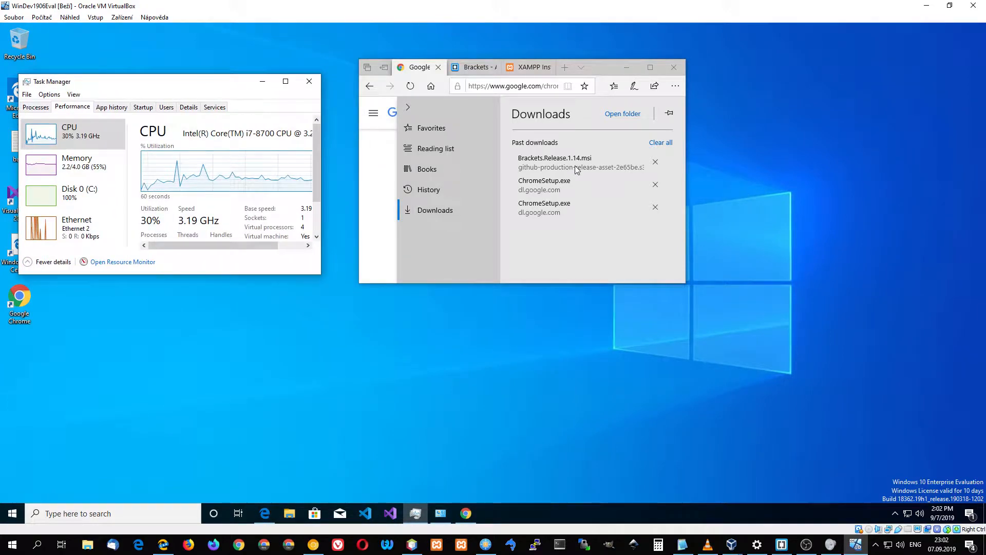
Bring the new Chrome window back and open a second new tab.
left_click(468, 517)
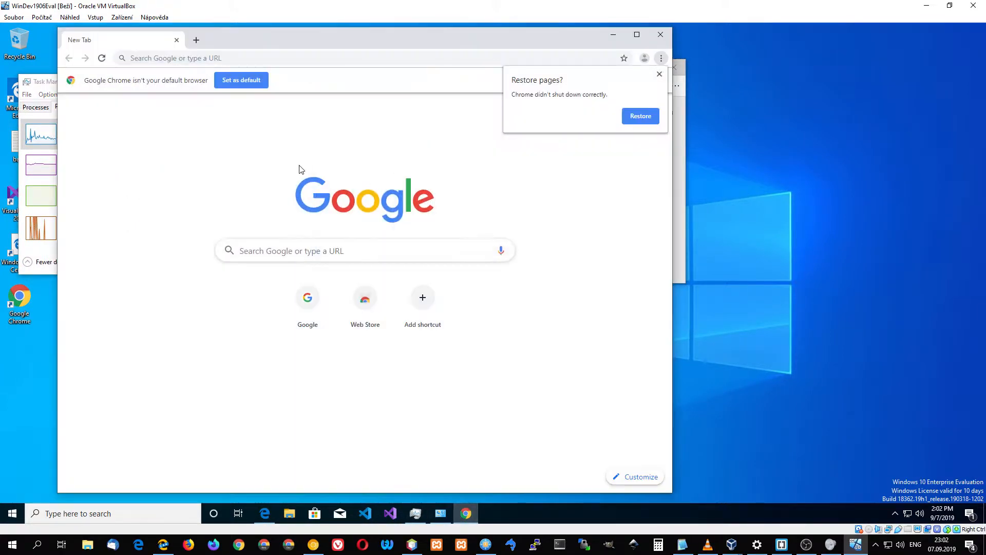
left_click(243, 63)
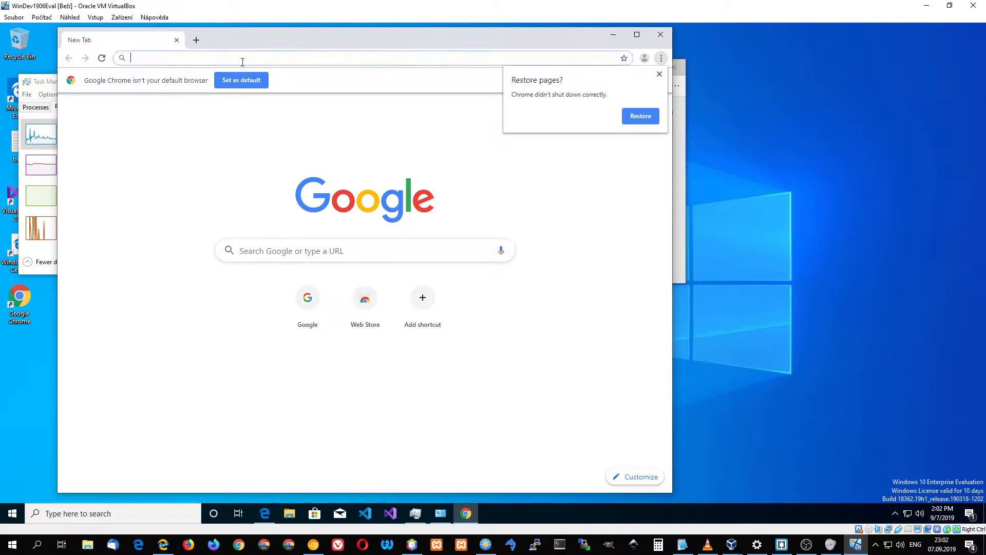
left_click(196, 39)
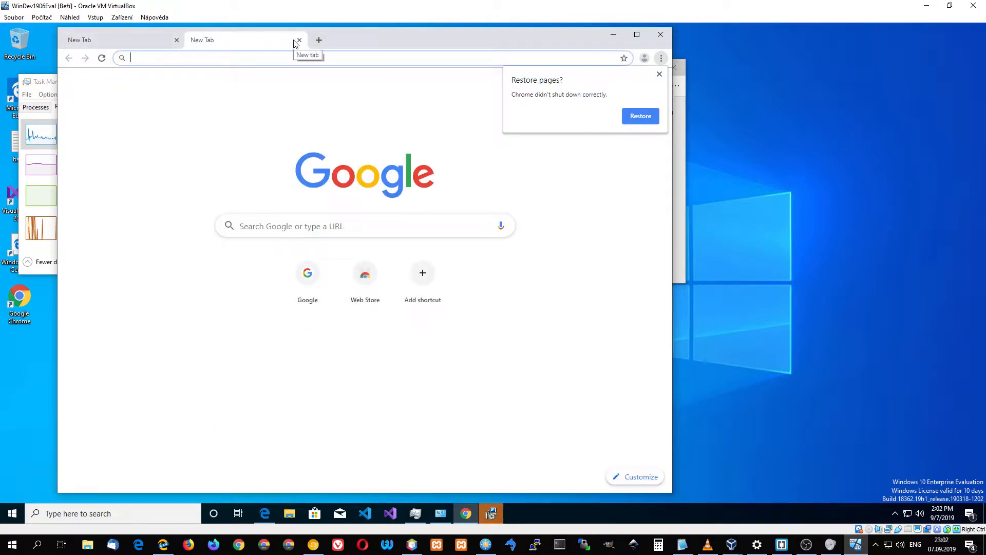
Load google.com in the new Chrome tab, then close the Chrome window.
type("google.")
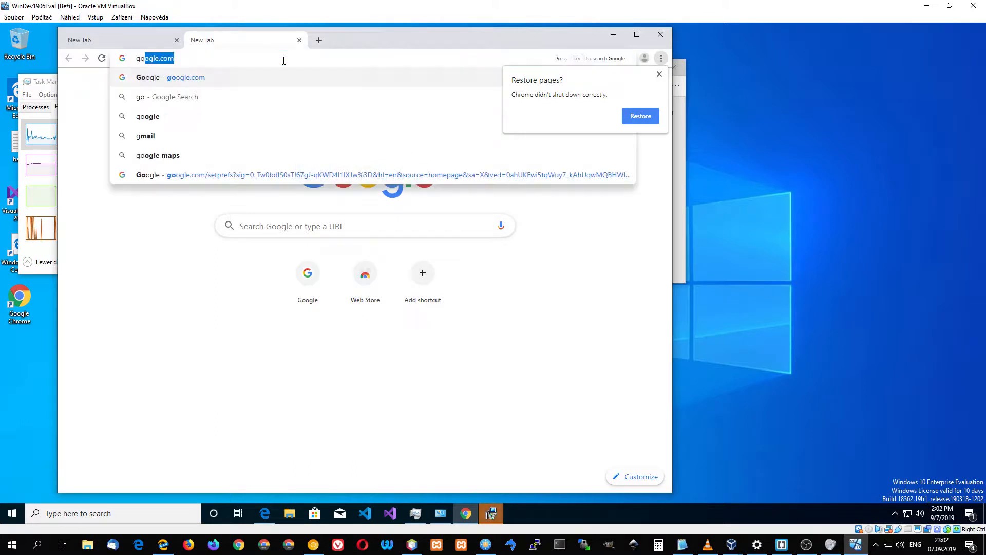
type("com")
key("Return")
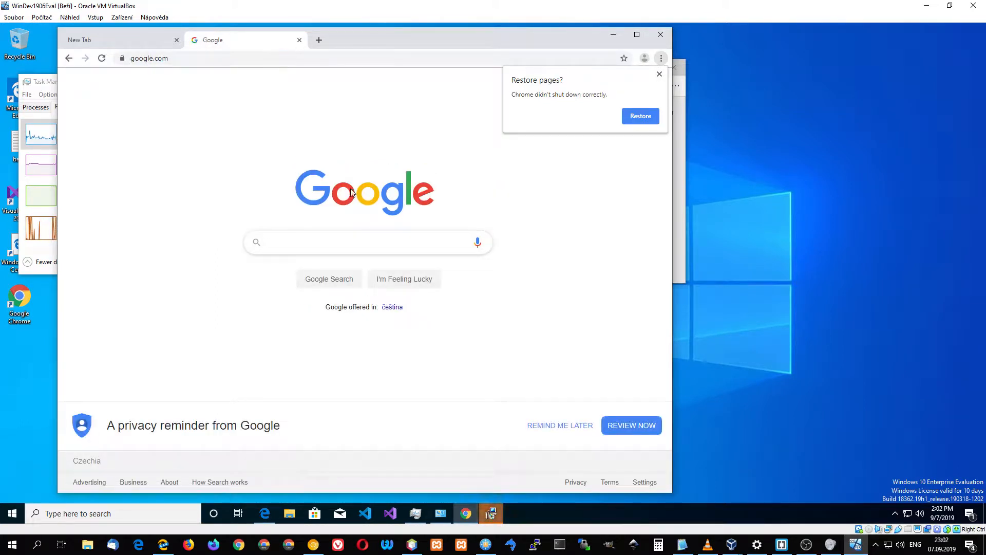
left_click(661, 35)
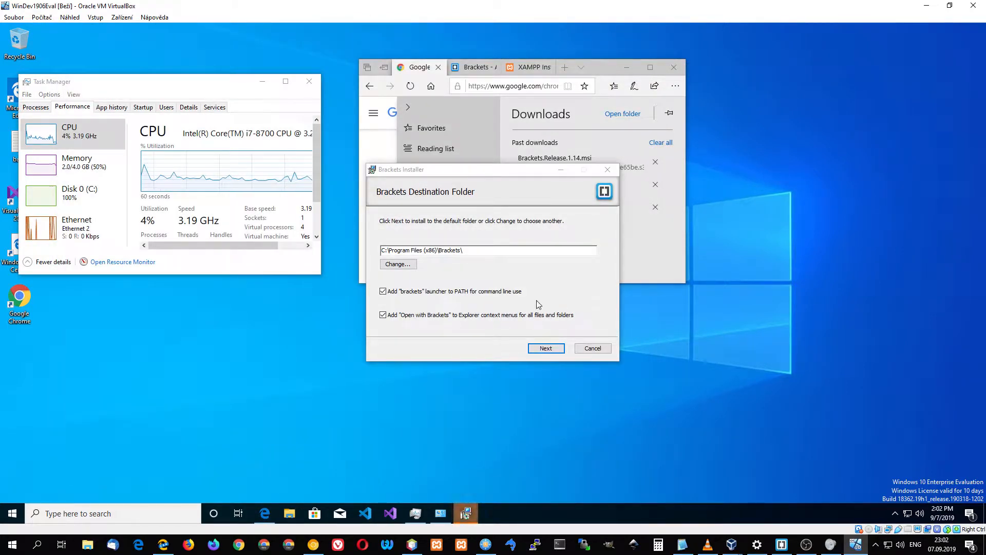
Keep the default Brackets destination folder and start the Brackets installation.
left_click(561, 349)
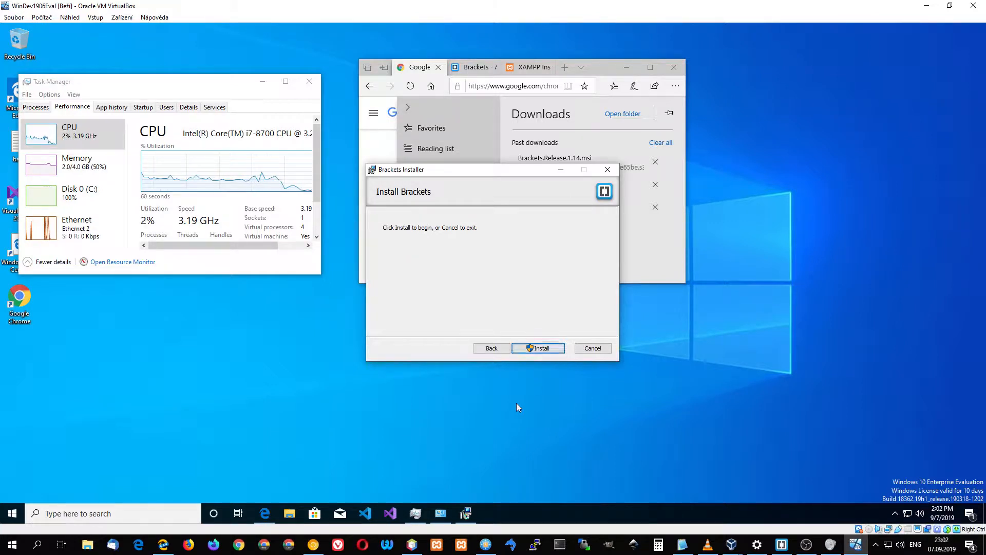
left_click(534, 350)
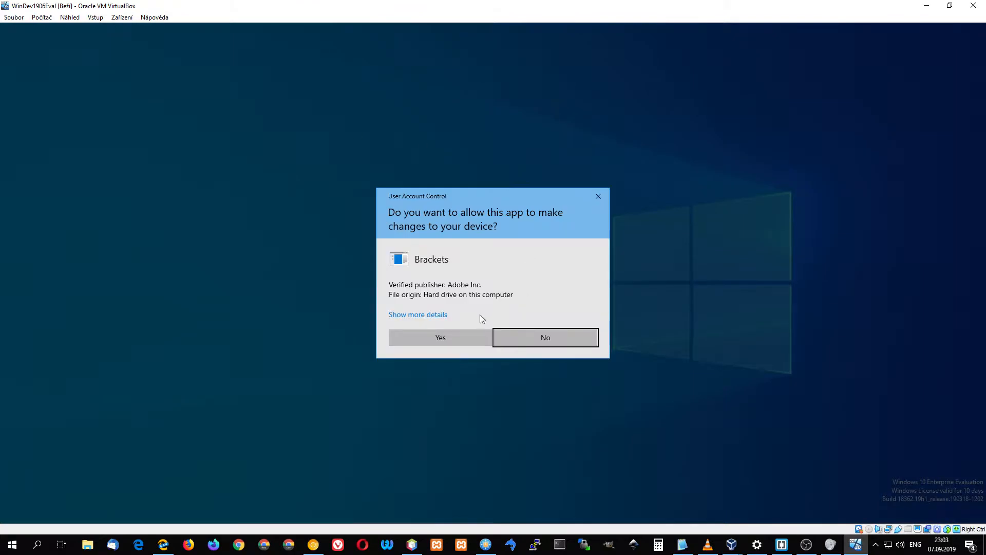
left_click(460, 336)
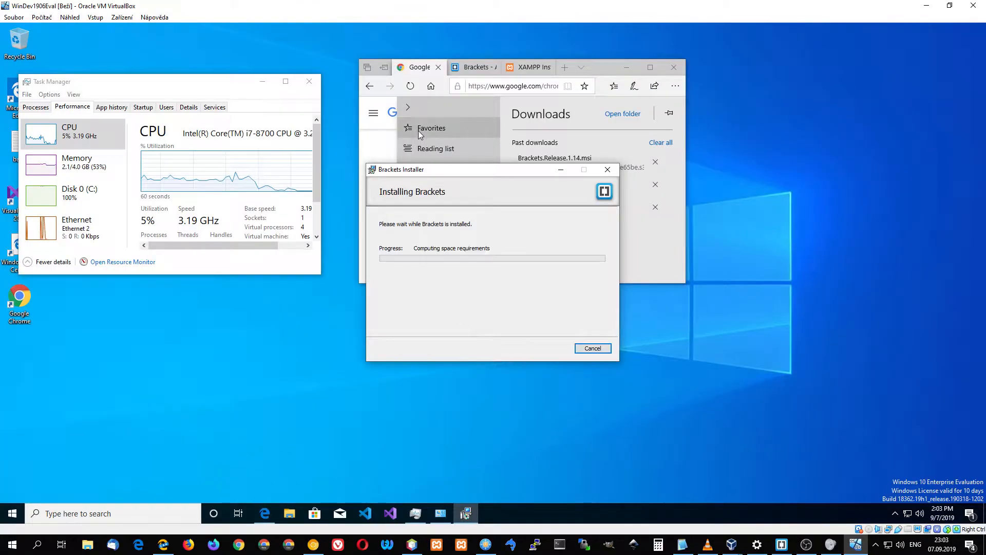
Move the Task Manager window to the lower-right corner of the desktop.
left_click_drag(214, 81, 948, 324)
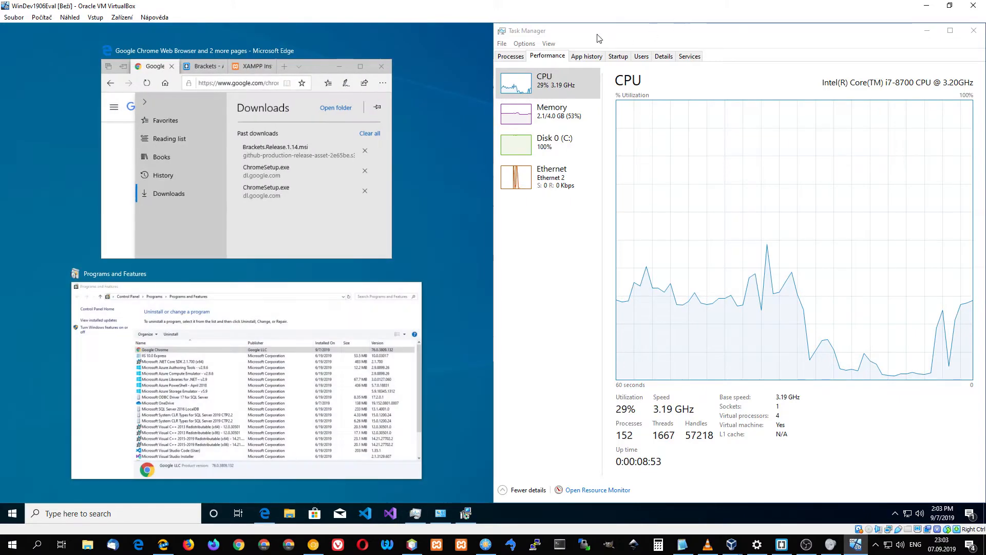
left_click_drag(596, 32, 928, 311)
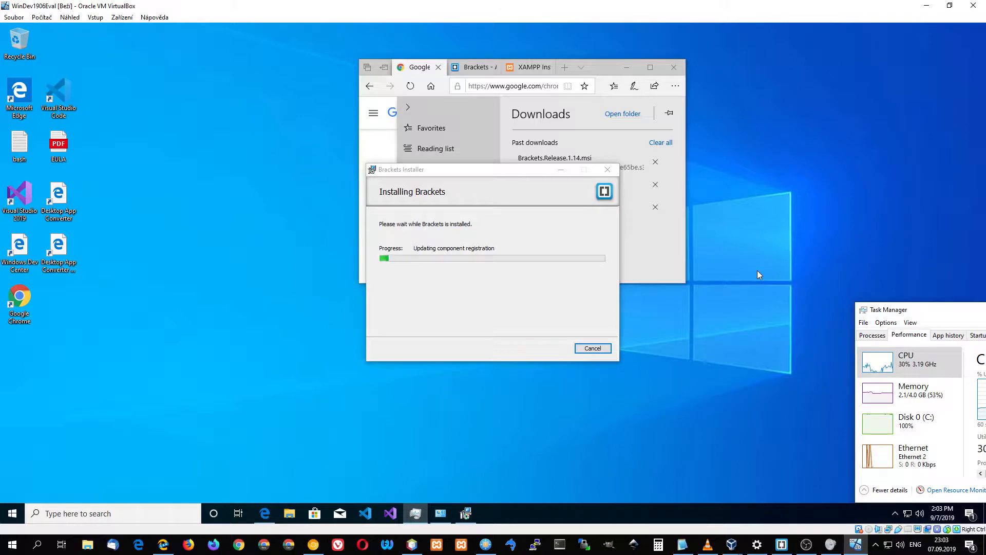
Create a new desktop folder named devel and place it at the top of the desktop next to the Recycle Bin.
right_click(138, 153)
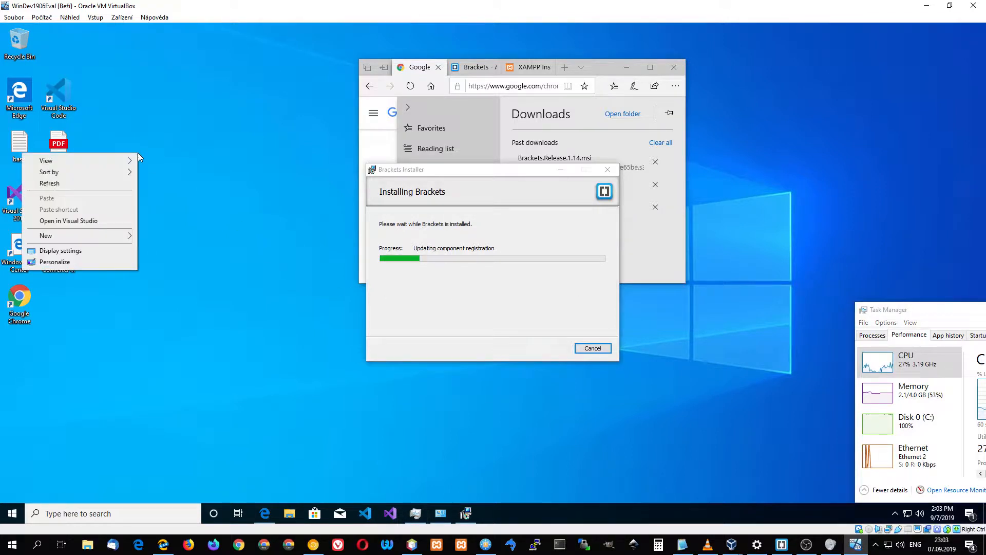
mouse_move(91, 240)
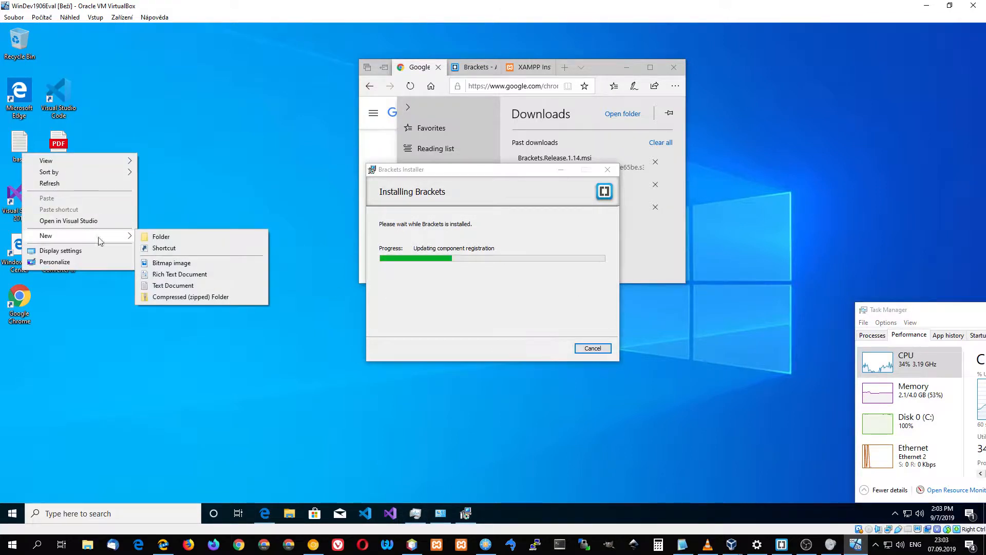
left_click(174, 237)
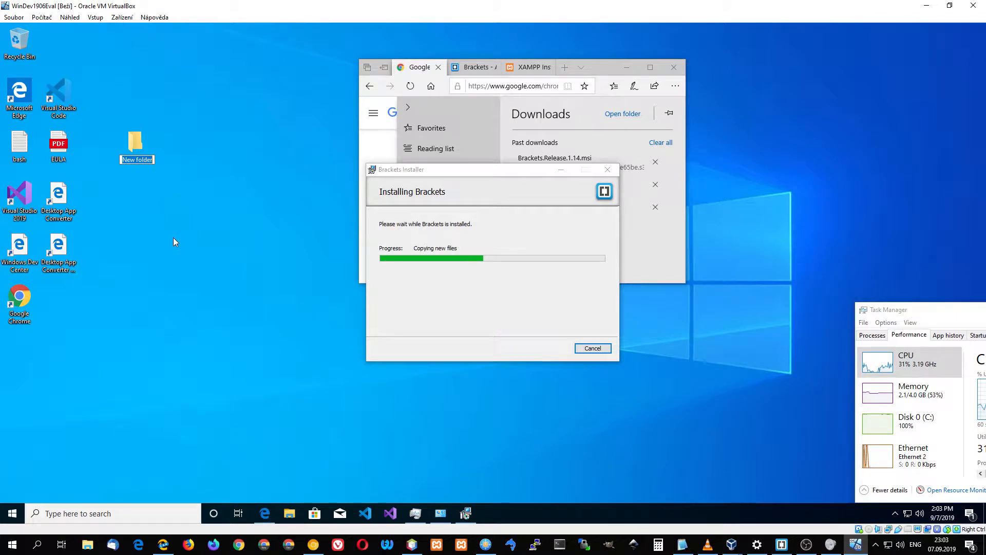
type("devel")
key("Return")
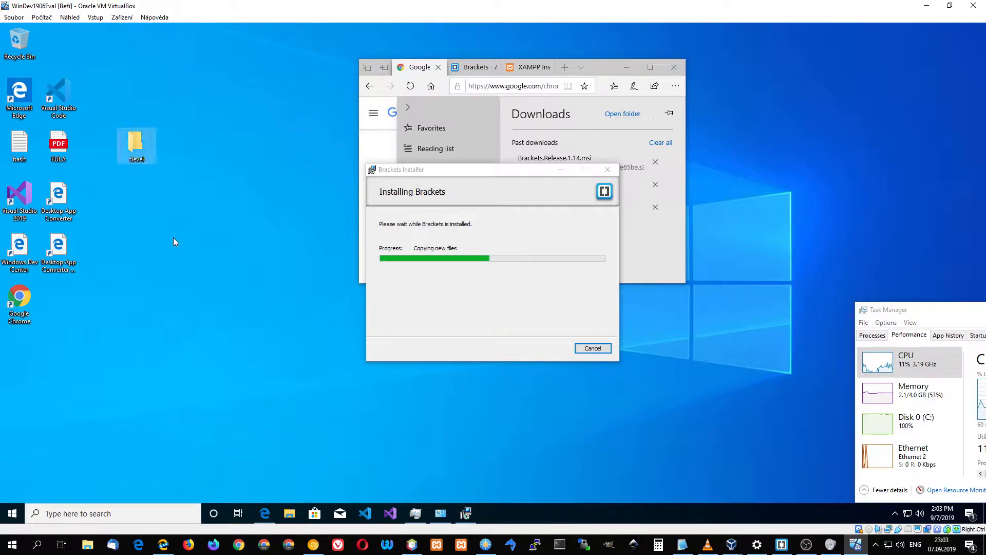
left_click_drag(141, 143, 160, 60)
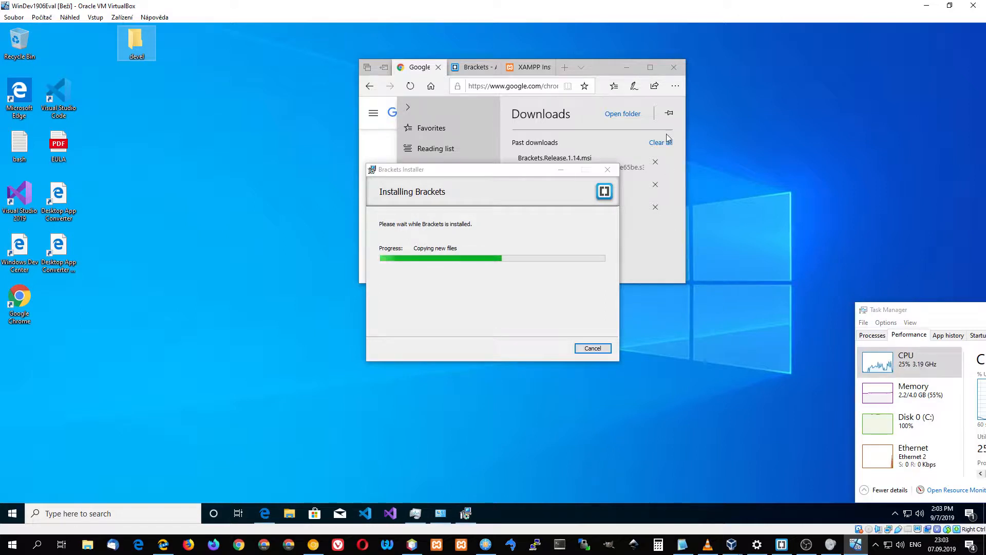
Move the Brackets installer window to the lower left and maximize the Edge window.
left_click_drag(496, 172, 196, 292)
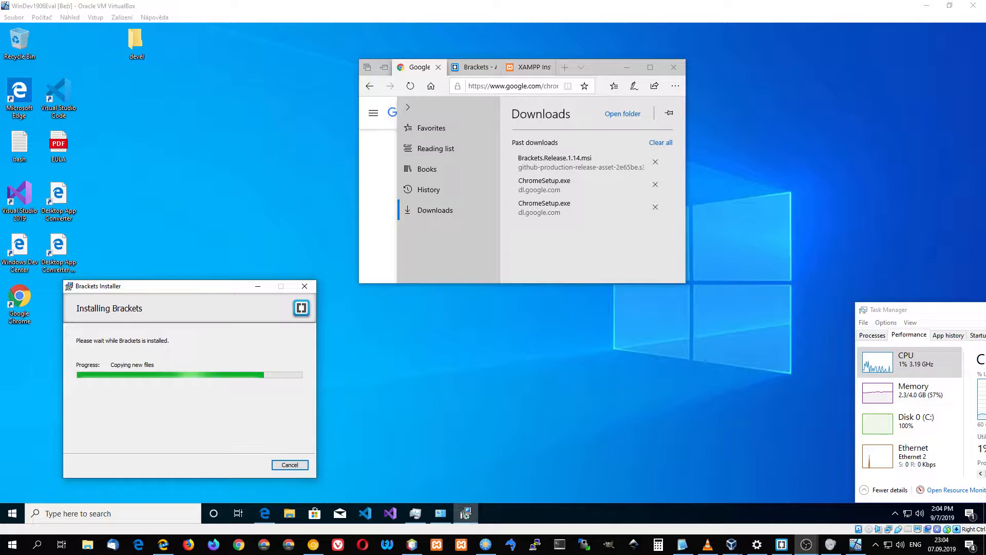
double_click(596, 72)
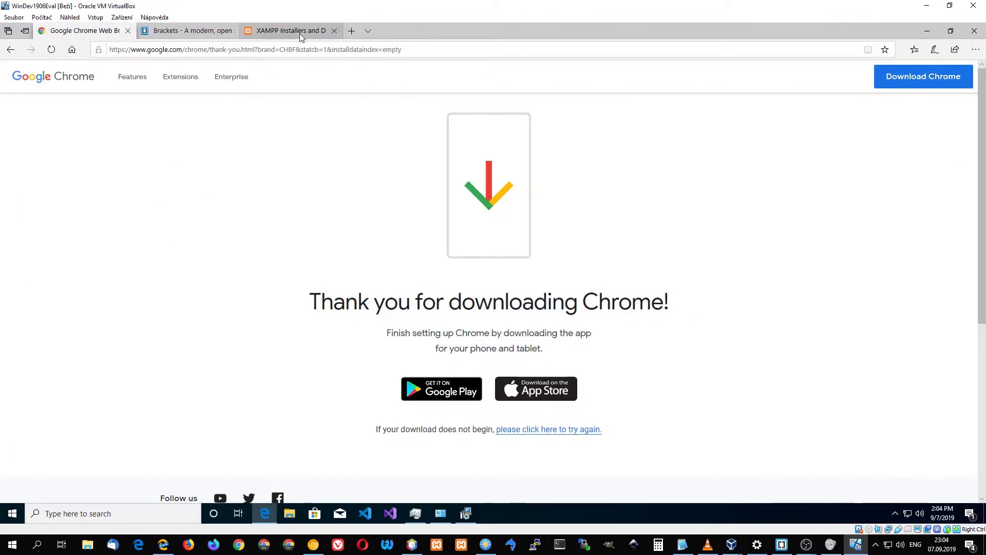
In the XAMPP tab, search for xampp and open the Apache Friends XAMPP Installers and Downloads site.
left_click(300, 33)
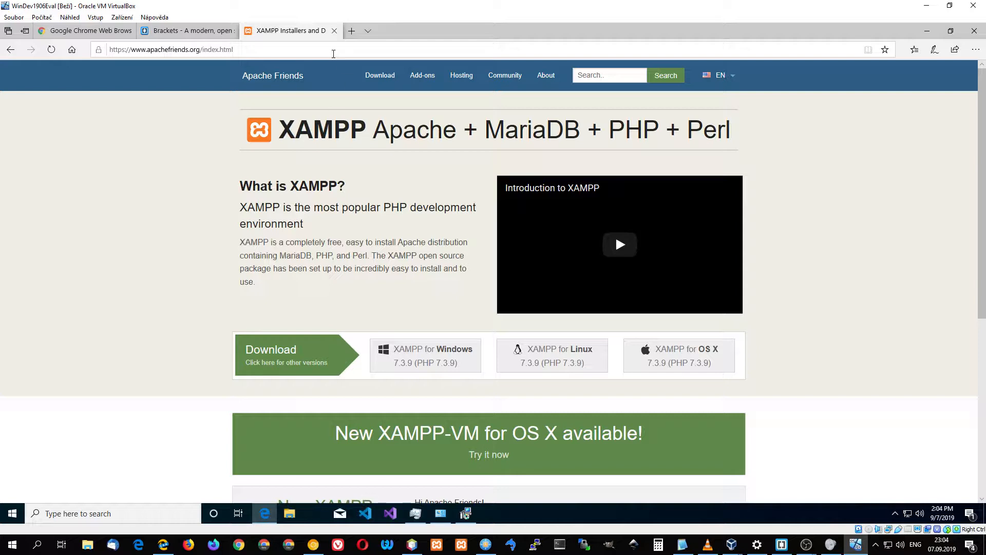
left_click(334, 54)
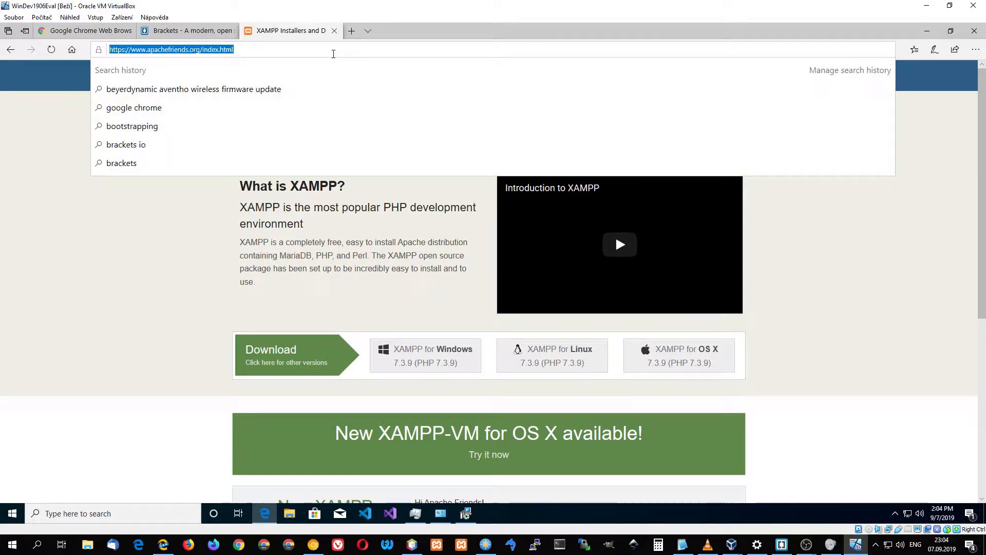
type("xampp")
key("Return")
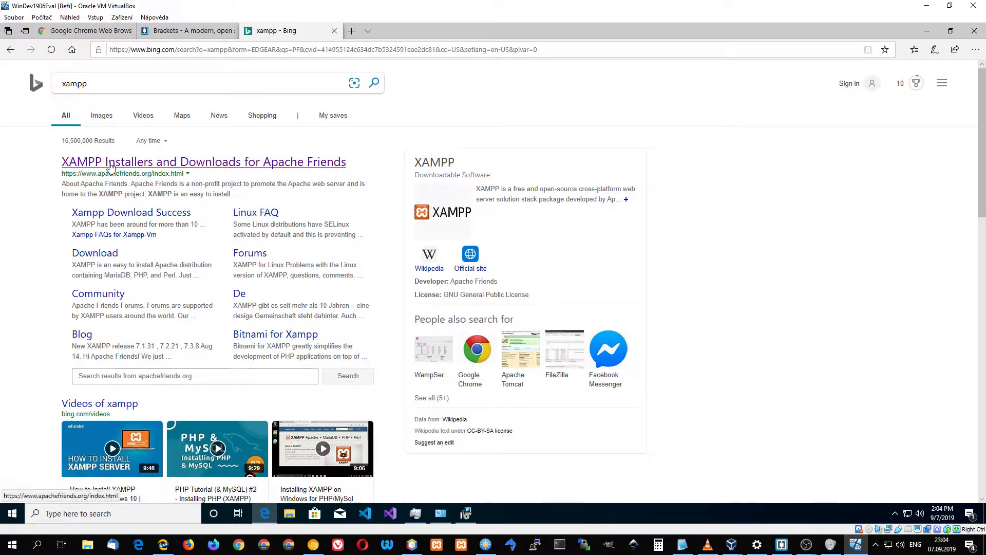
left_click(110, 163)
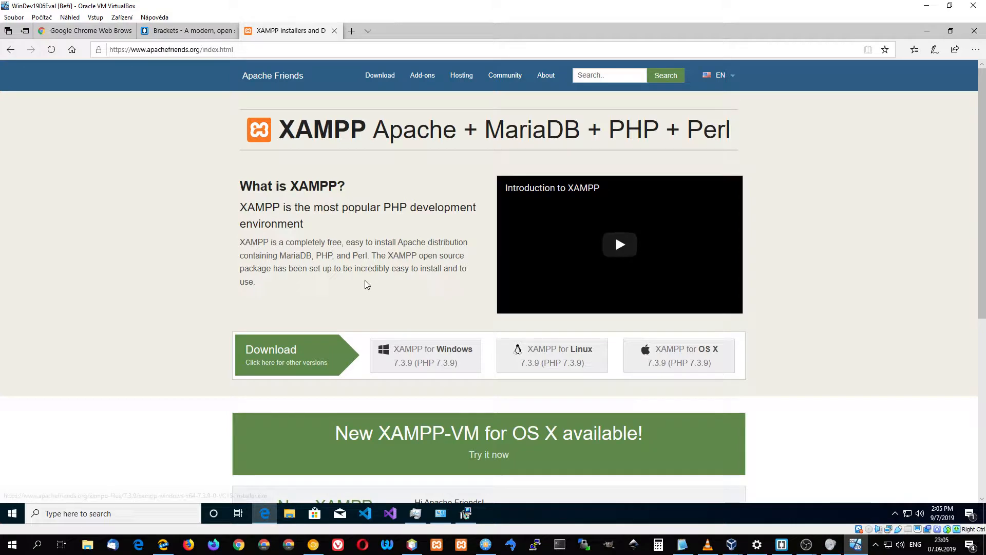
scroll(376, 279, "down", 5)
scroll(383, 254, "up", 2)
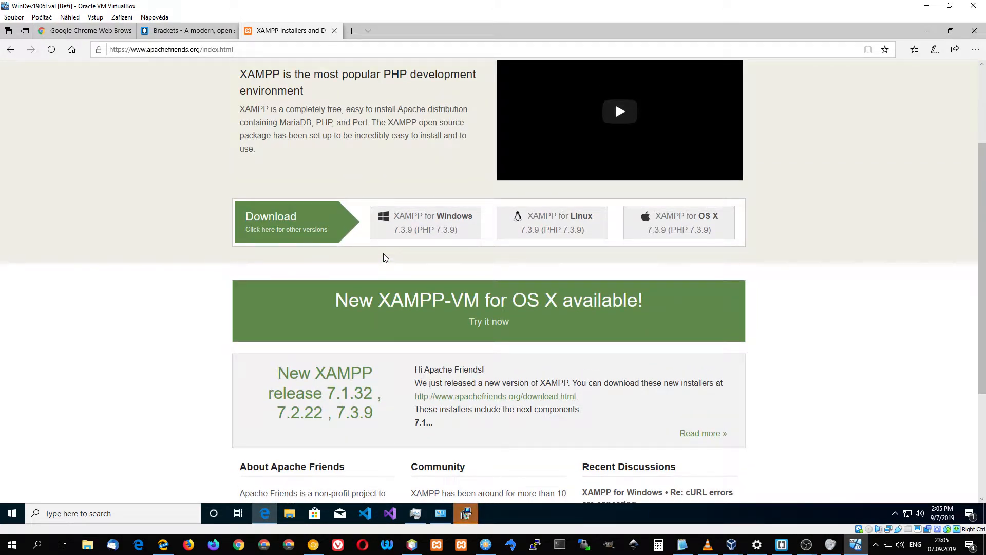
left_click(927, 6)
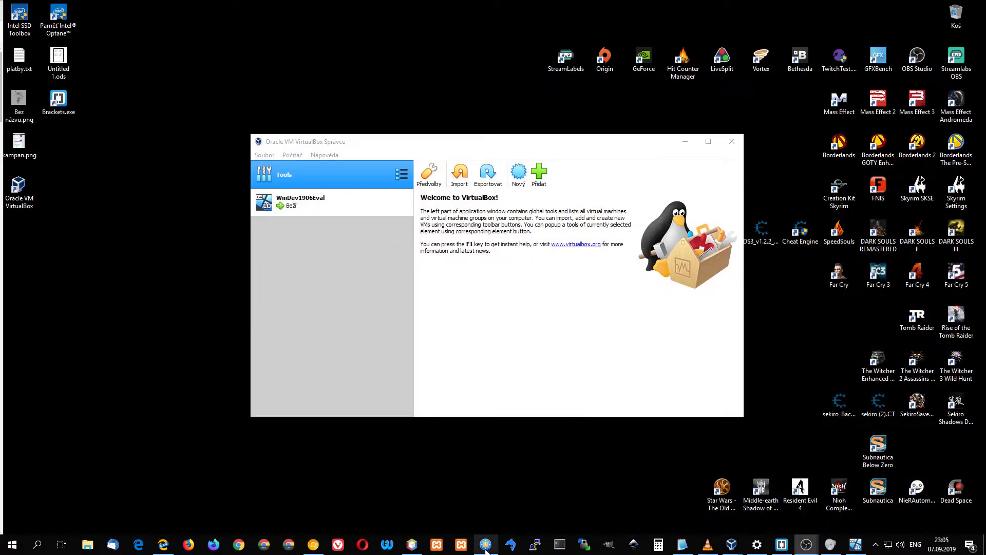
left_click(856, 544)
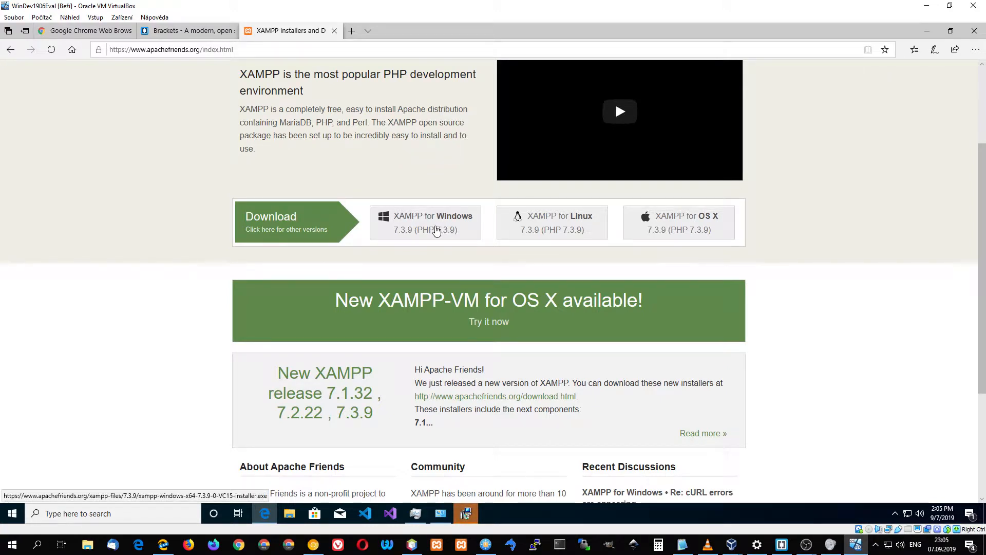
Request the XAMPP for Windows 7.3.9 download and open the alternative SourceForge download page.
left_click(437, 231)
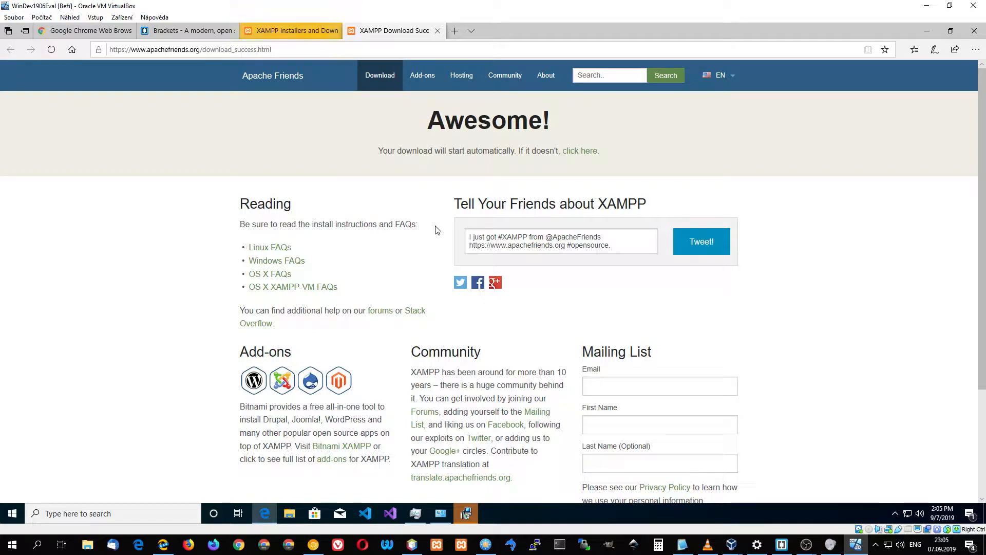
left_click(582, 155)
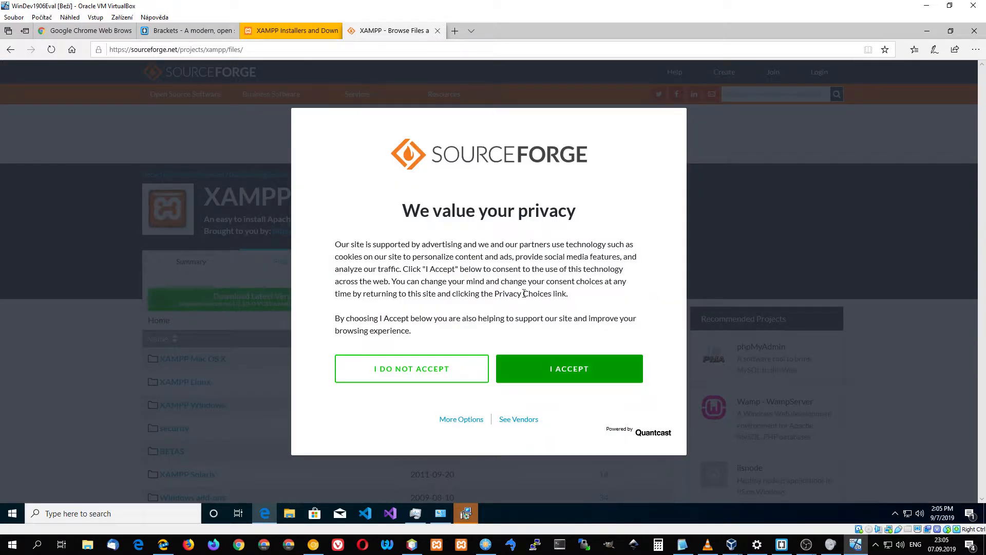
left_click(319, 32)
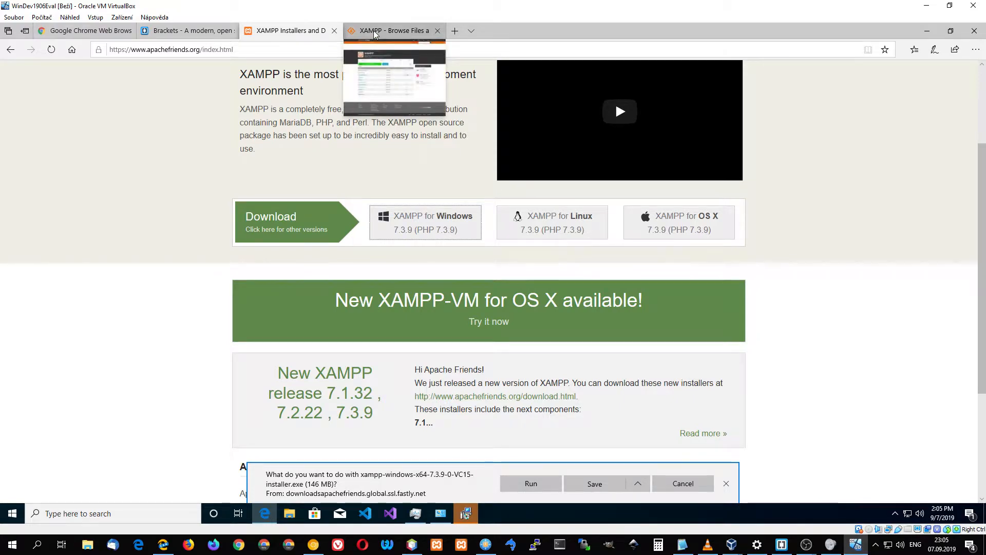
left_click(375, 32)
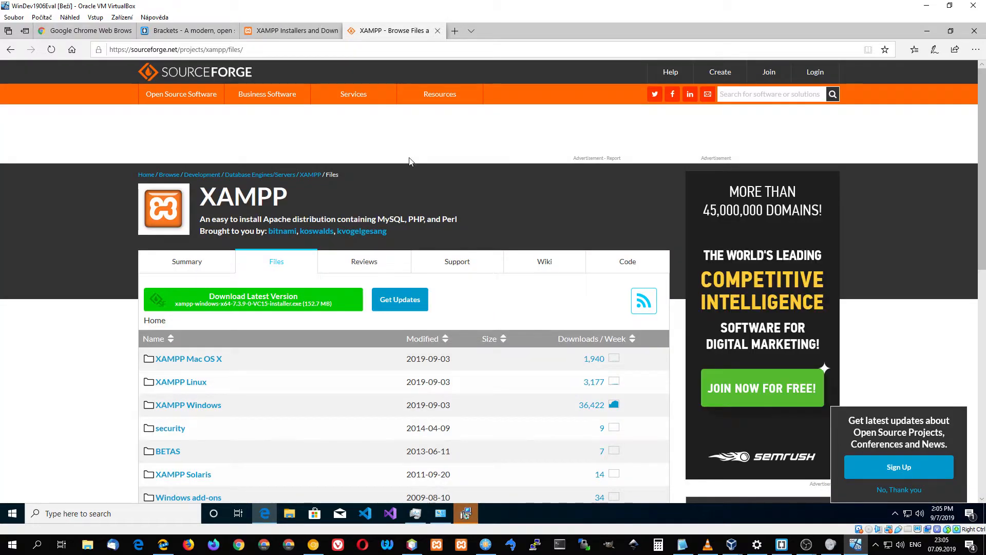
On SourceForge, open the XAMPP Windows folder, then 7.3.9, and start Download Latest Version.
left_click(190, 408)
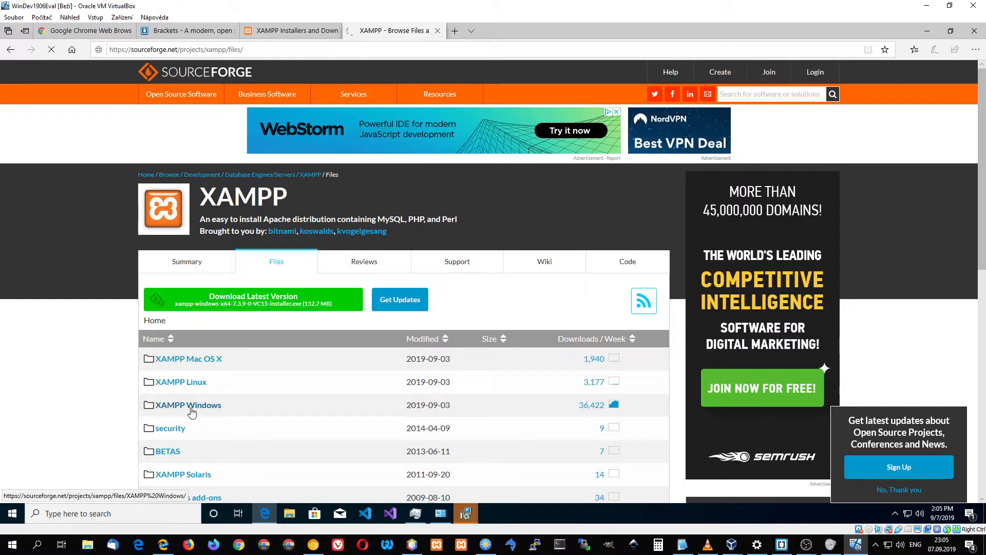
scroll(119, 367, "down", 2)
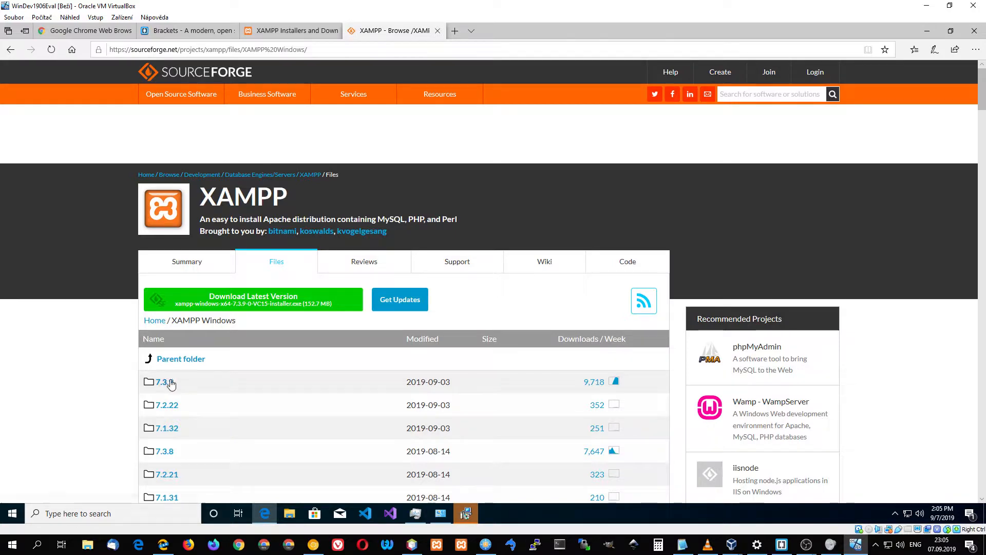
left_click(166, 383)
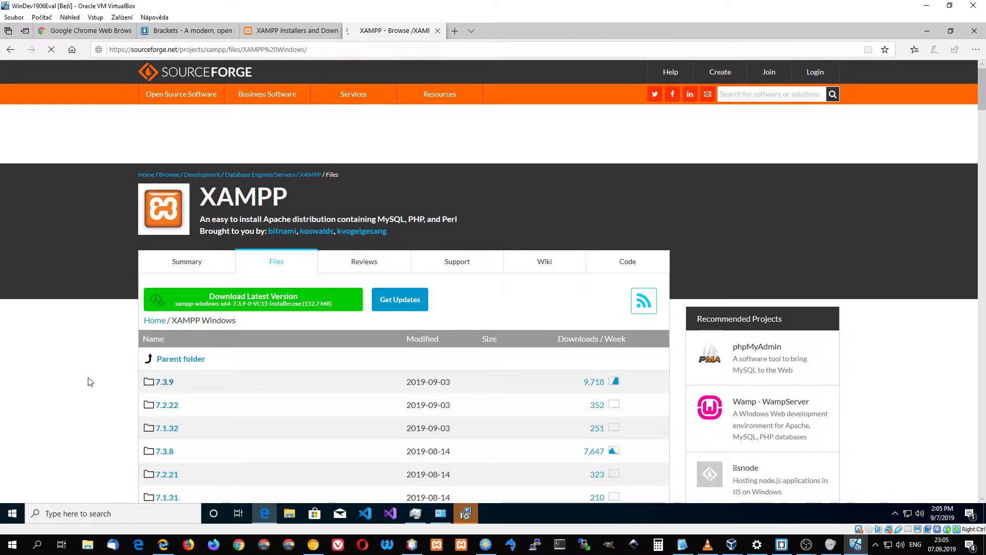
left_click(266, 303)
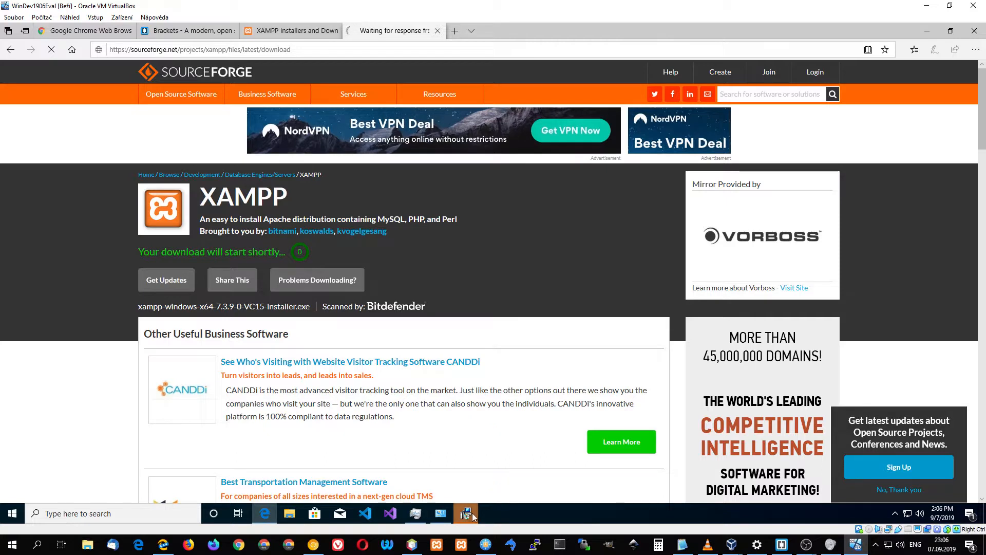
mouse_move(472, 513)
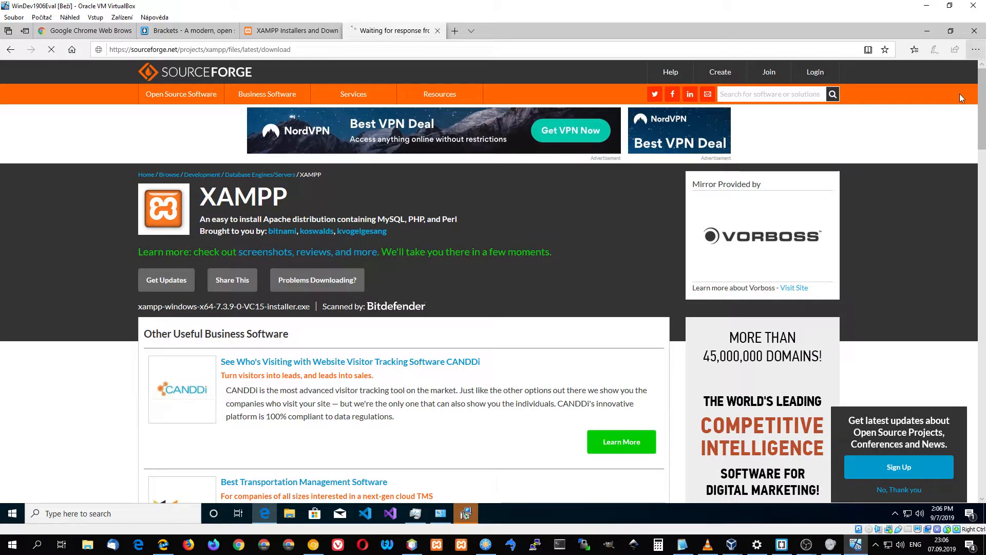
Restore the Edge window size and save the xampp-windows-x64-7.3.9-0-VC15-installer.exe download.
double_click(892, 28)
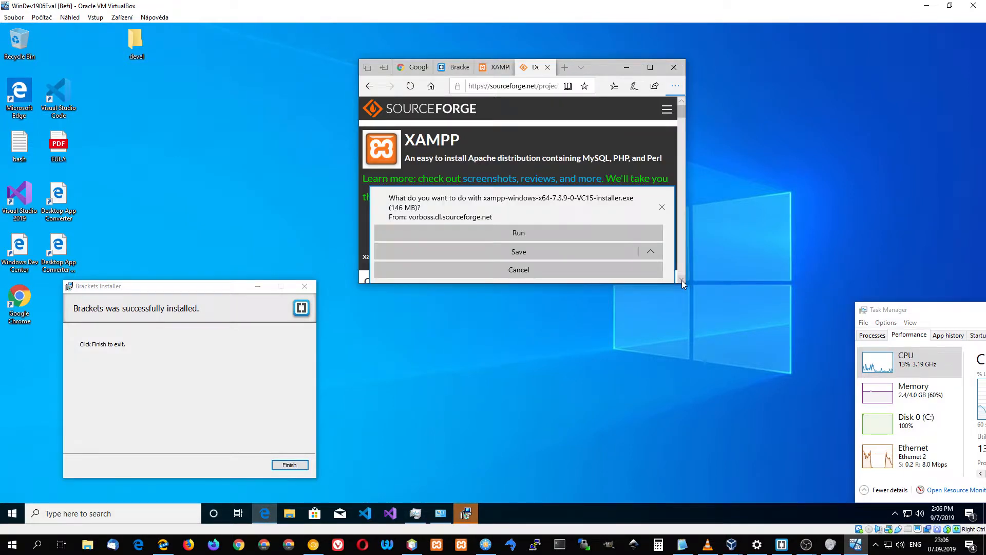
left_click(575, 251)
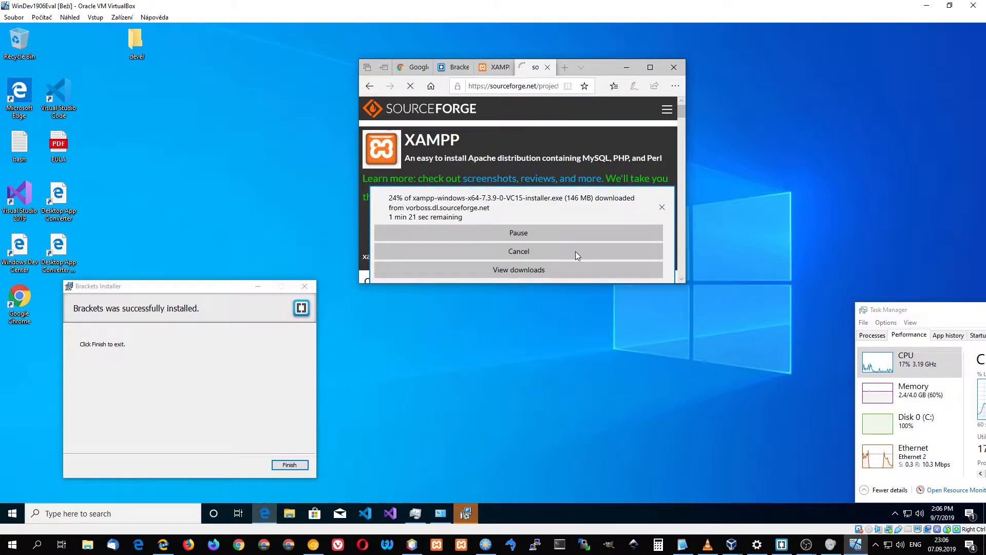
Move the Edge window to the upper right and finish the Brackets installer.
left_click_drag(608, 68, 894, 42)
left_click_drag(219, 290, 331, 190)
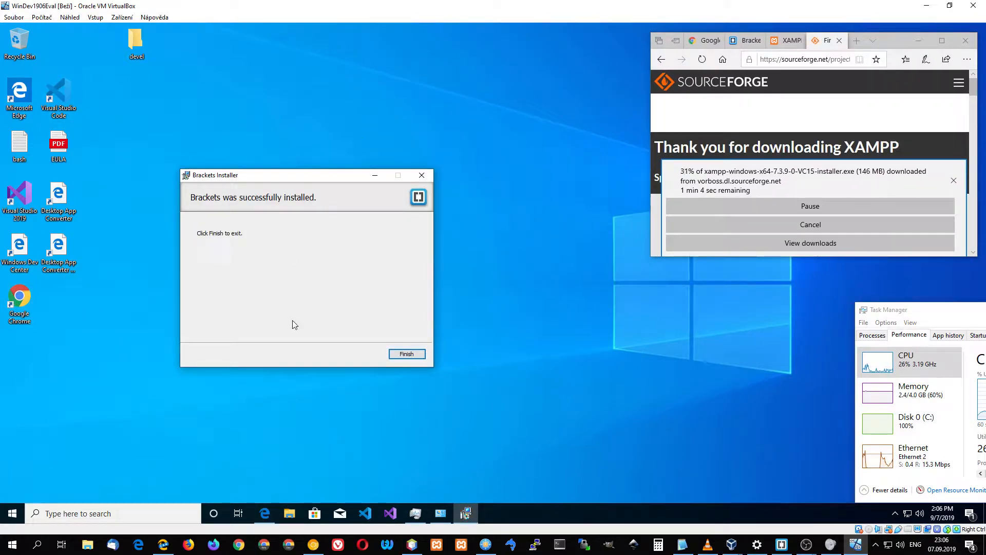
left_click(402, 355)
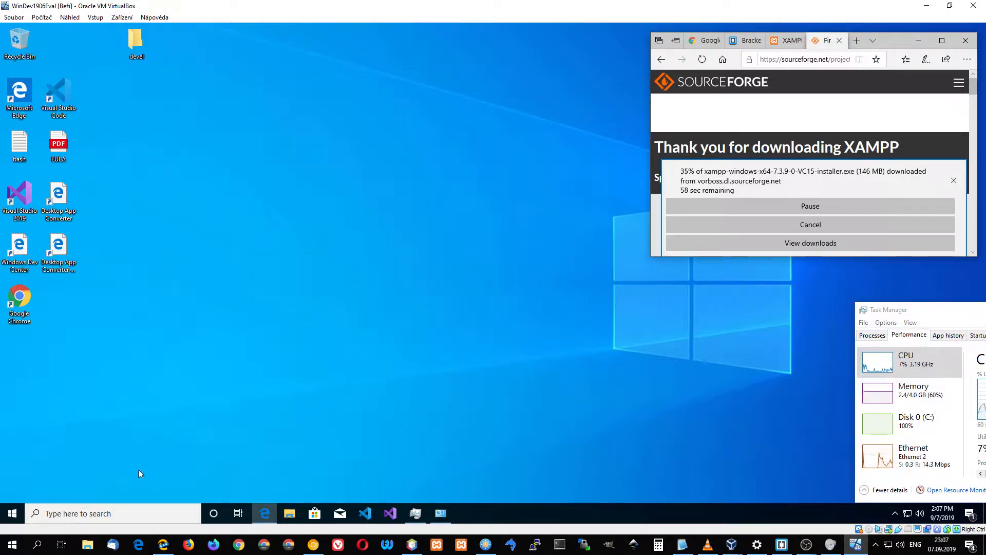
Pin Brackets to Start from the recently added list and try to launch it from its new tile.
left_click(9, 520)
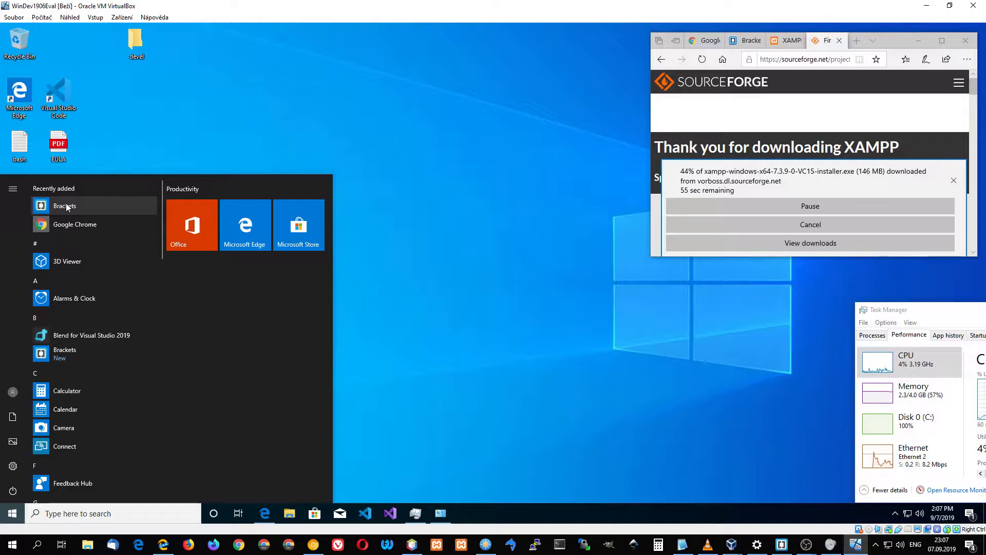
left_click(67, 206)
right_click(66, 204)
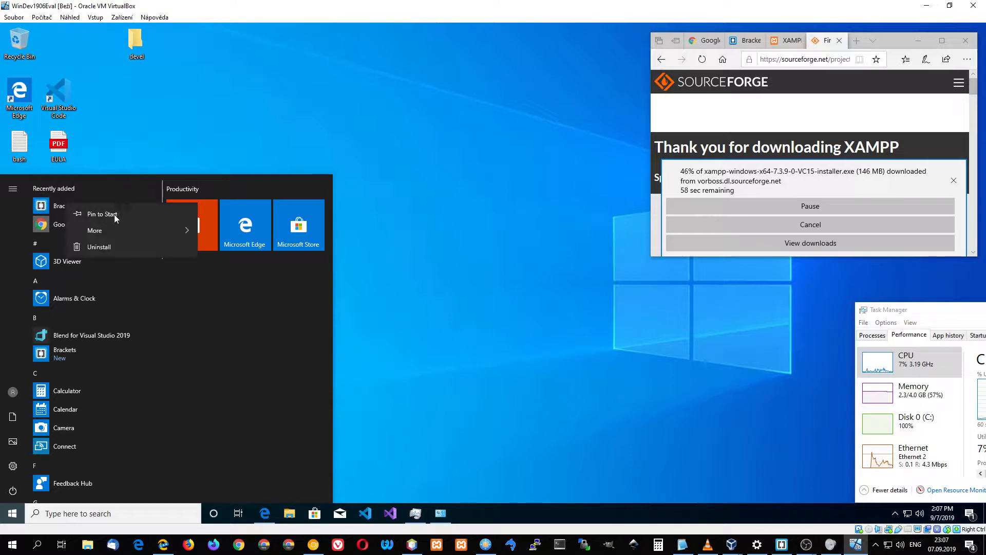
key("Escape")
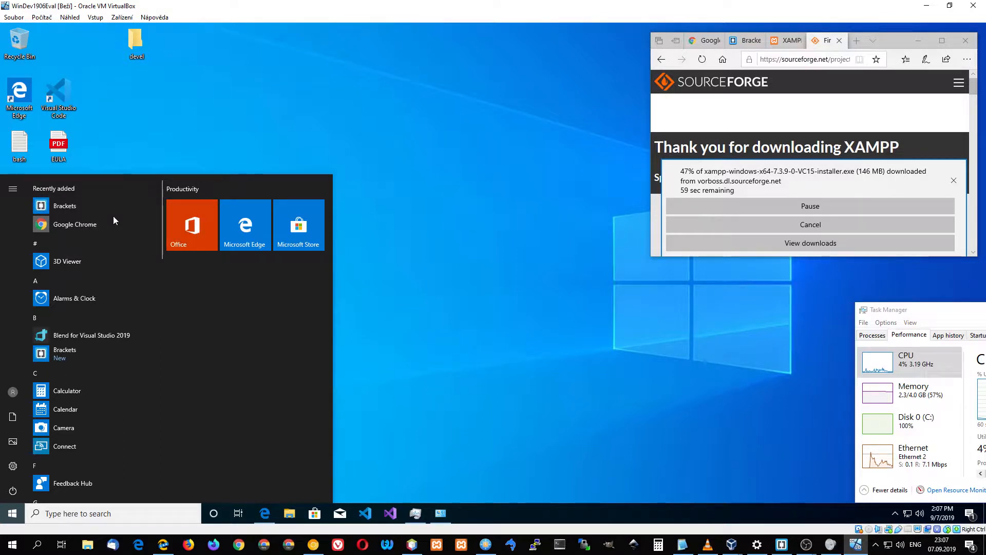
right_click(64, 212)
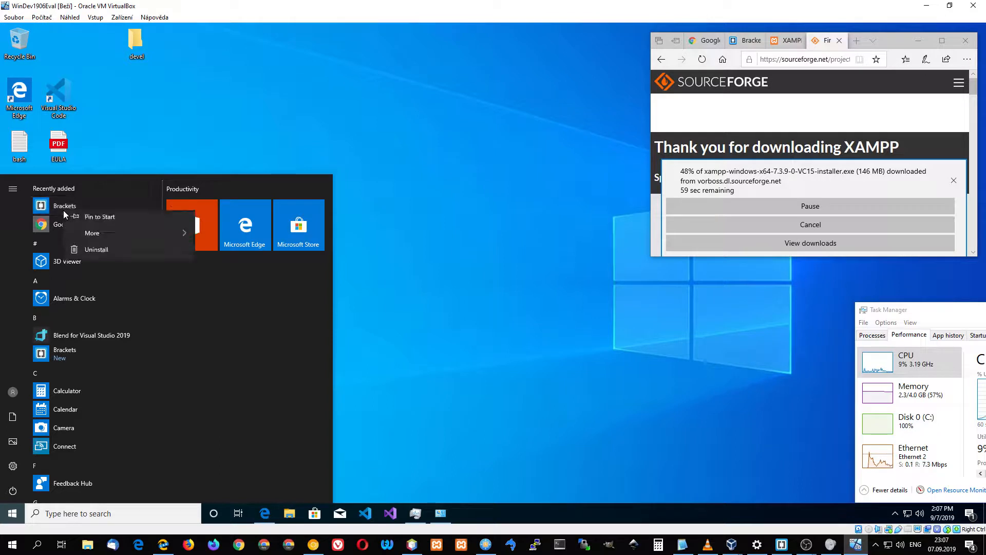
left_click(100, 224)
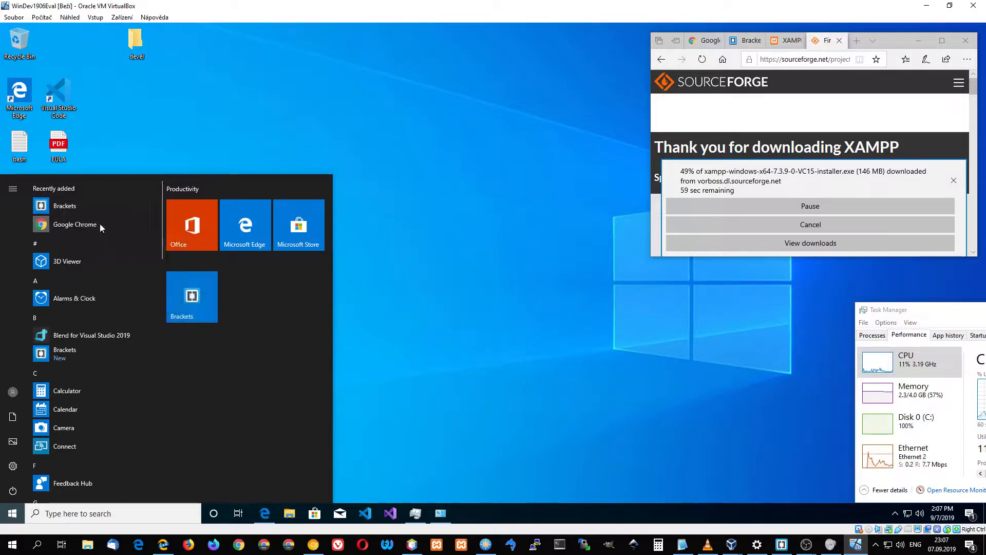
left_click(186, 306)
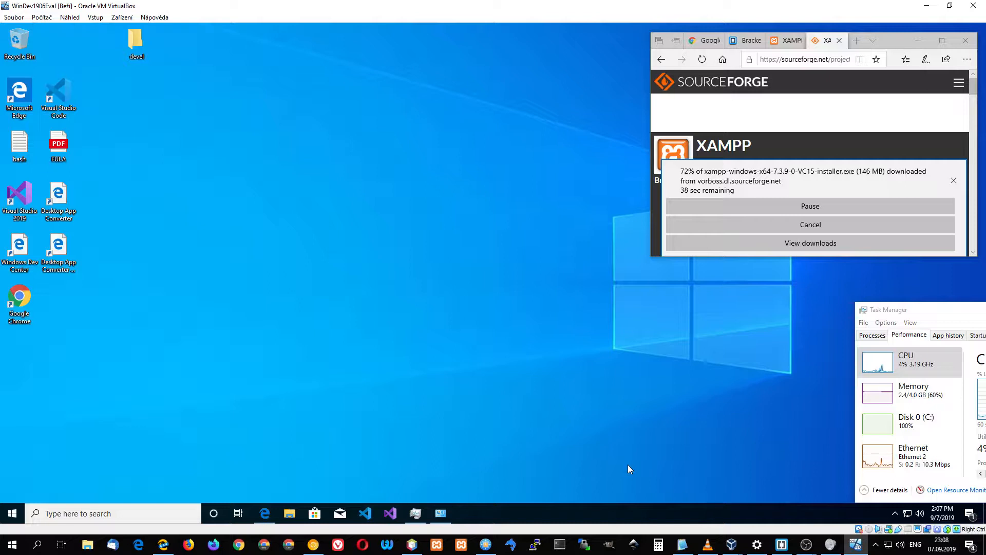
Show the running processes in Task Manager.
right_click(612, 514)
left_click(563, 470)
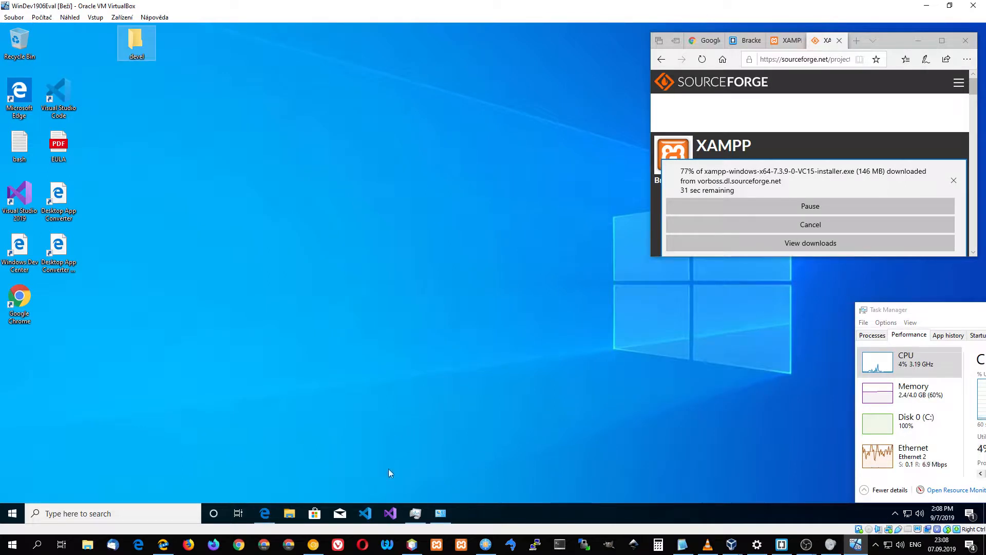
left_click(100, 511)
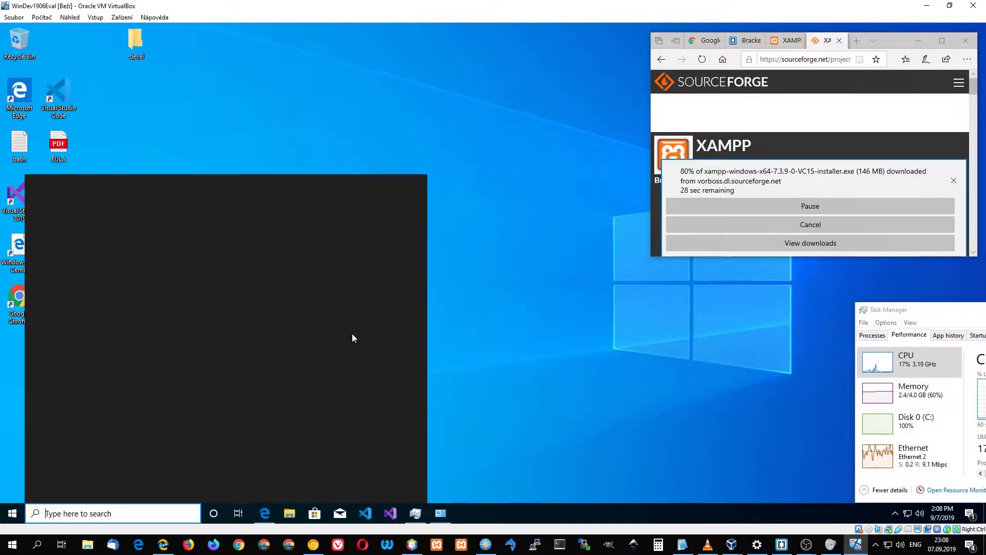
left_click(620, 421)
left_click(873, 336)
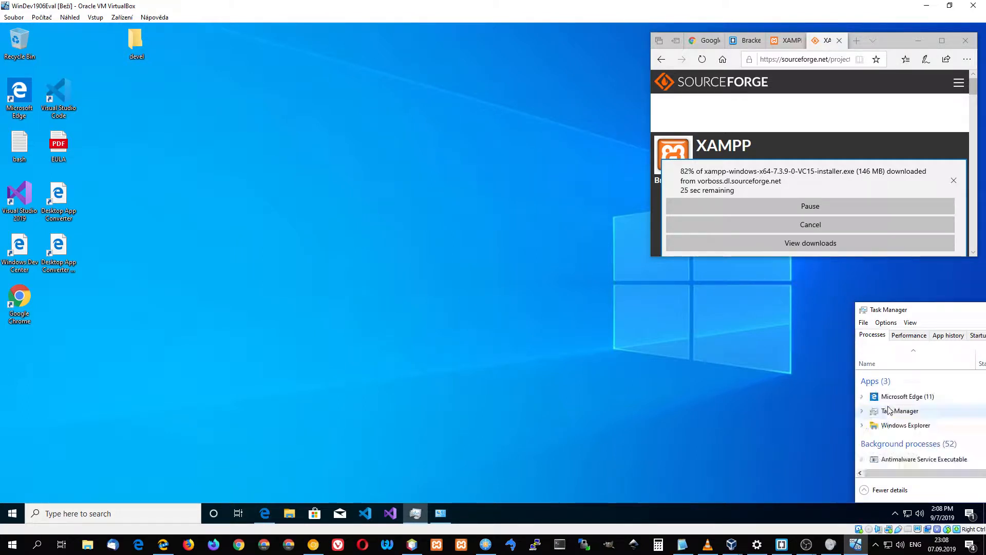
Search the system for brackets and launch the Brackets app.
left_click(68, 516)
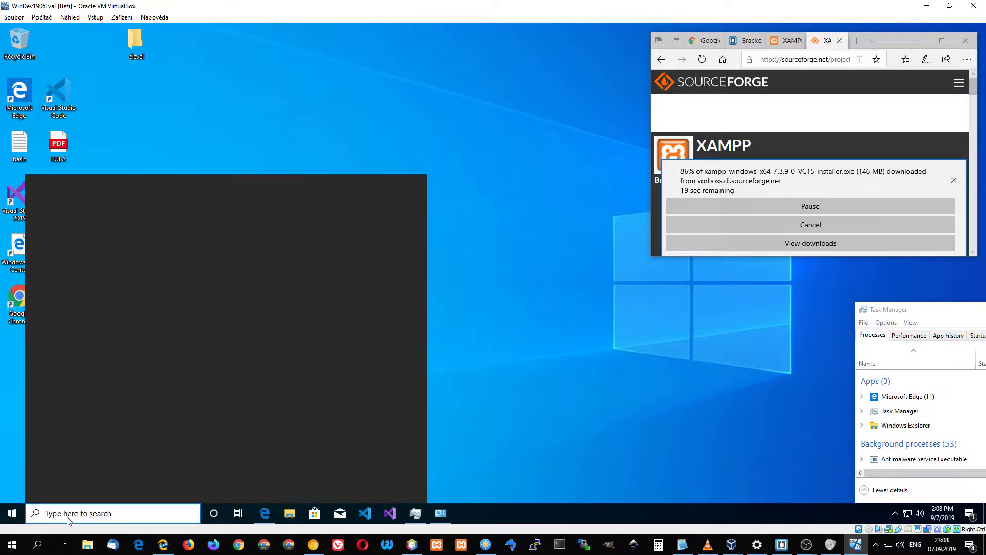
type("bra")
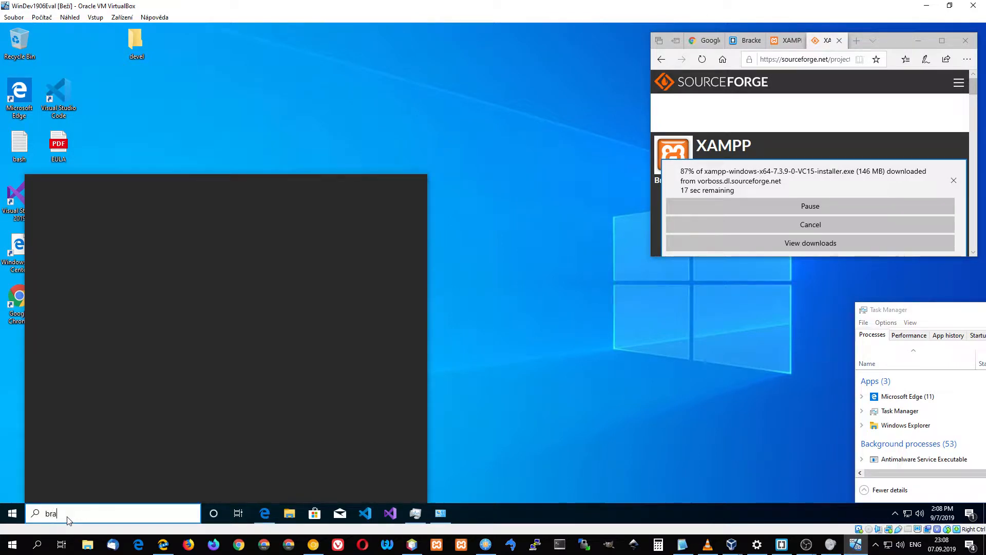
type("ck")
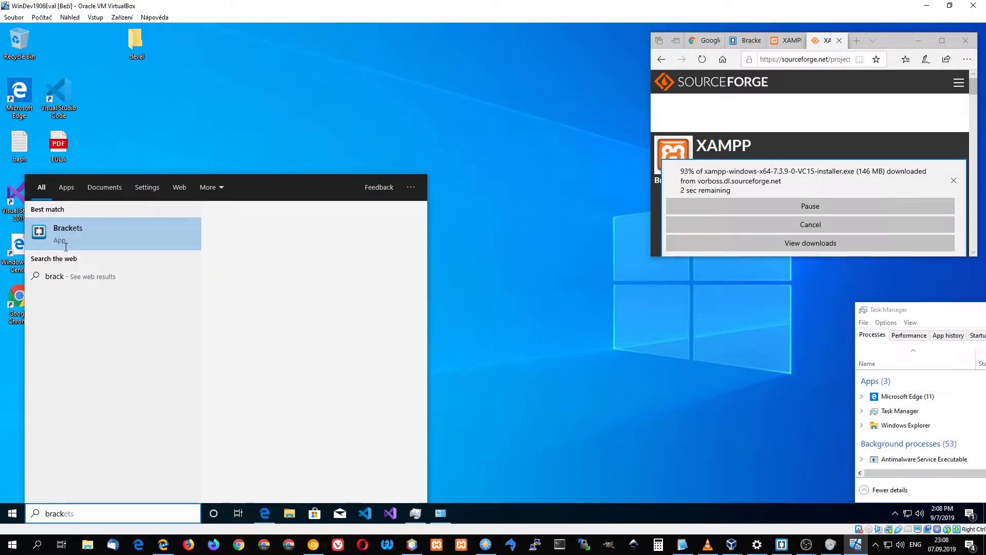
left_click(64, 227)
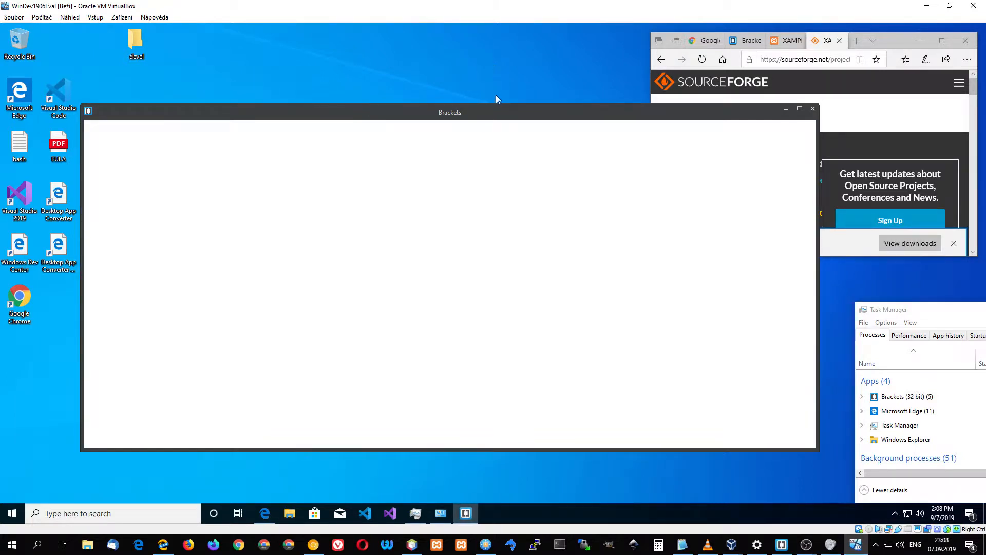
Resize and move the blank Brackets window, then close it.
left_click_drag(498, 105, 499, 38)
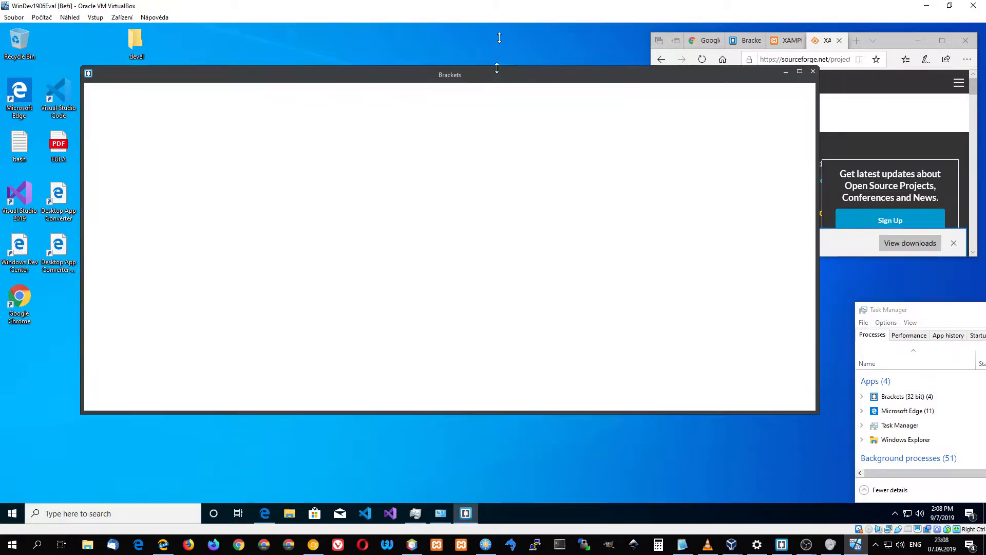
left_click(500, 38)
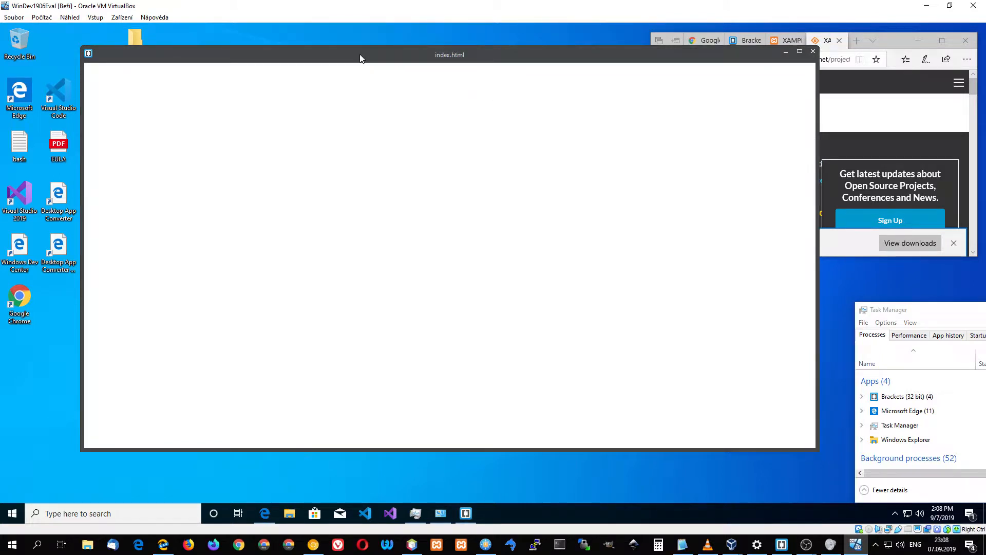
left_click_drag(350, 53, 418, 62)
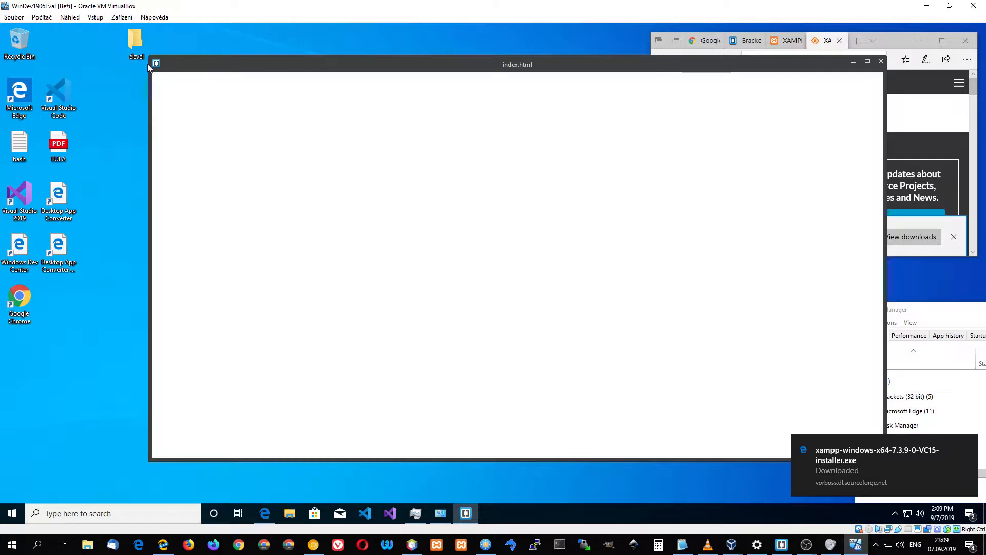
left_click_drag(218, 70, 132, 73)
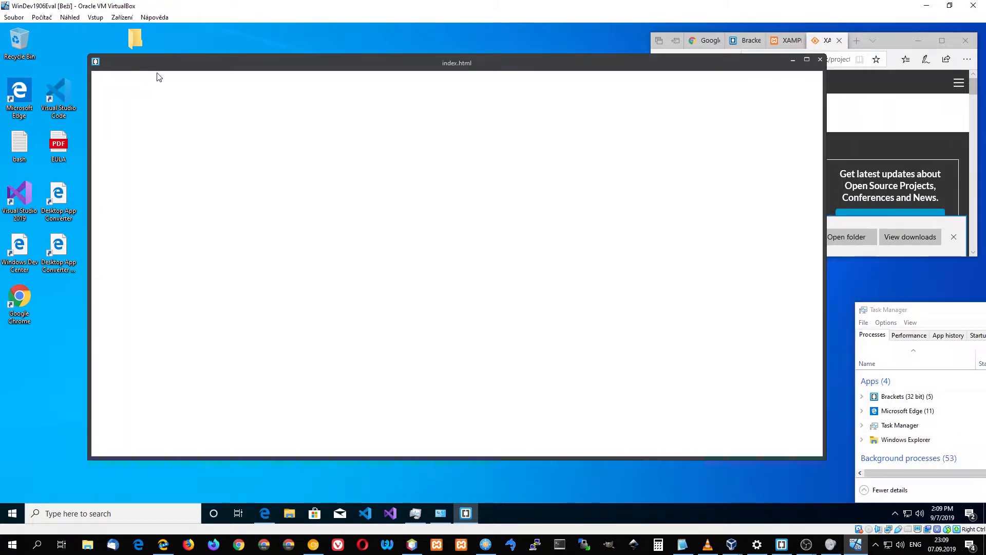
left_click_drag(197, 68, 235, 69)
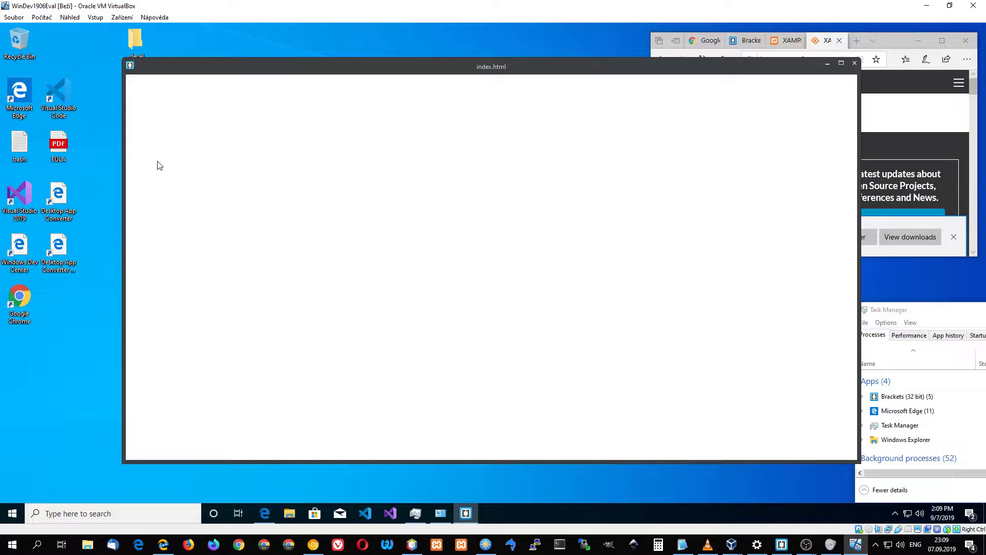
left_click(855, 63)
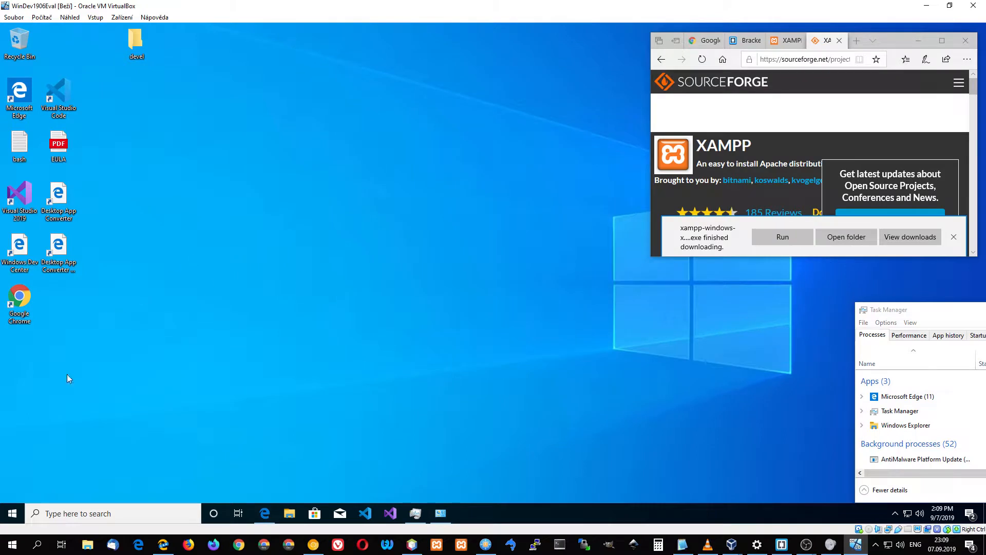
Relaunch Brackets from its Start tile and allow Node.js access through Windows Defender Firewall.
left_click(11, 513)
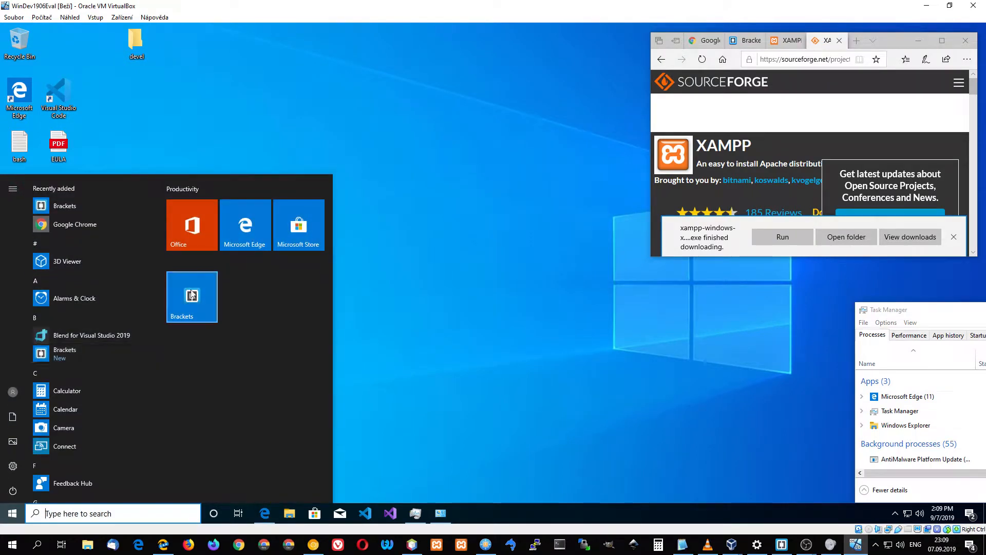
left_click(192, 296)
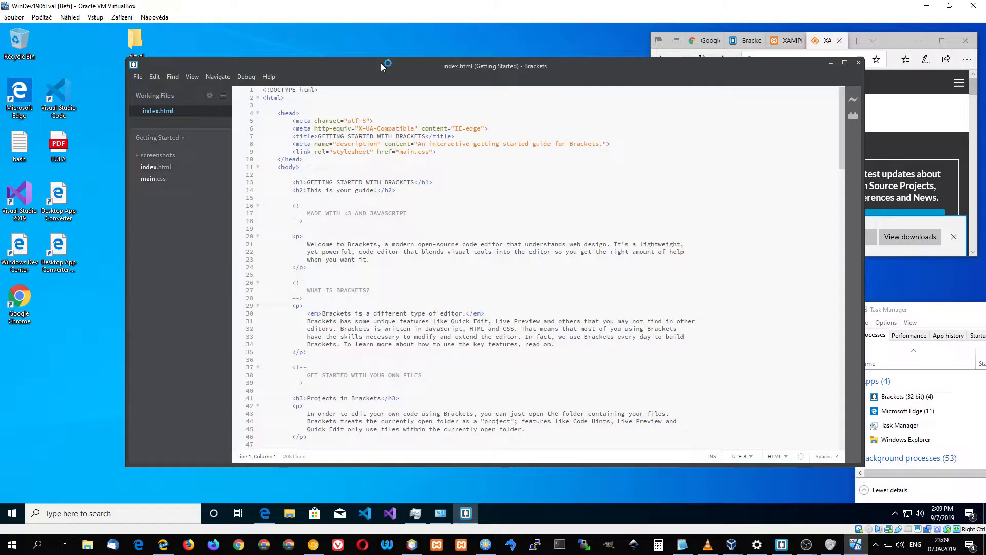
left_click_drag(381, 67, 385, 87)
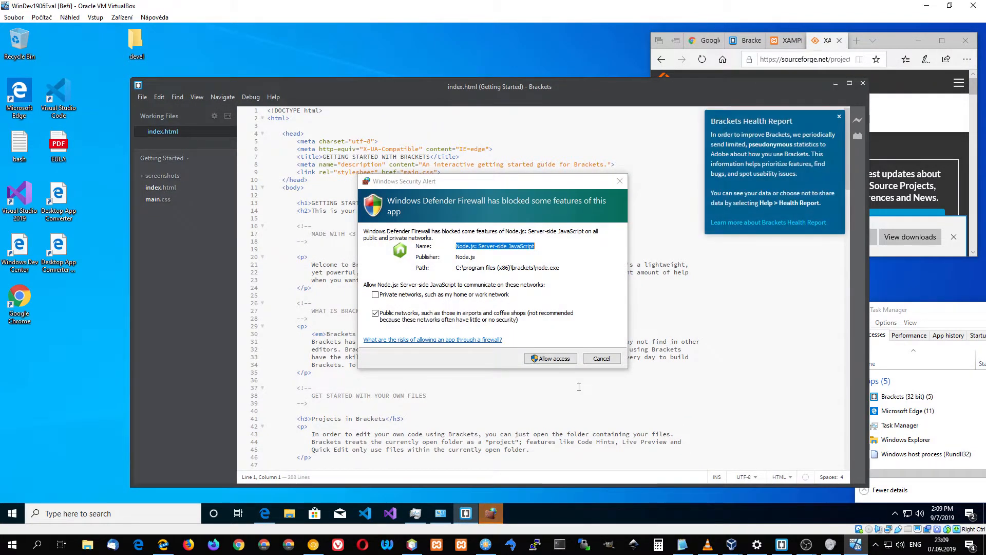
left_click(563, 362)
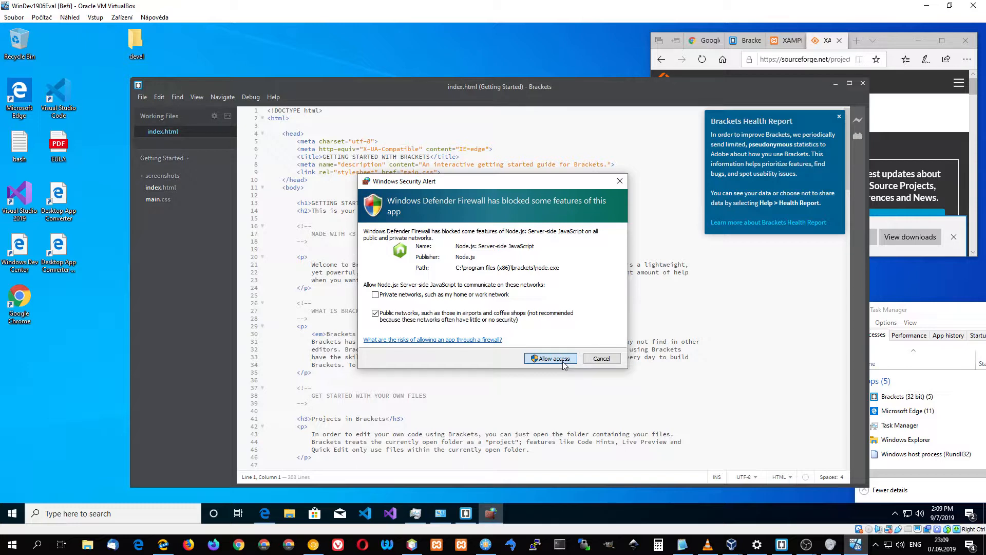
left_click(564, 360)
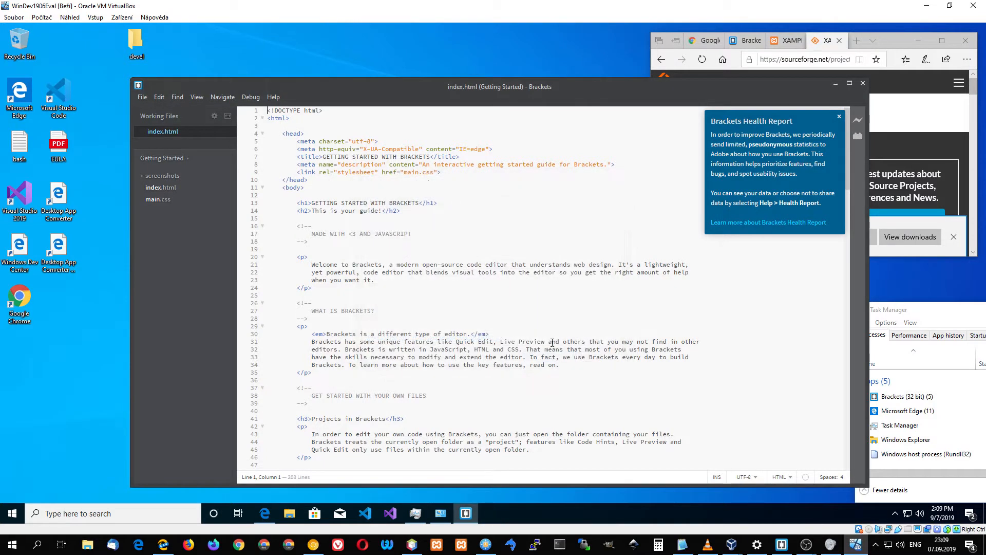
Dismiss the Brackets Health Report notice and move the editor window further left.
left_click(552, 342)
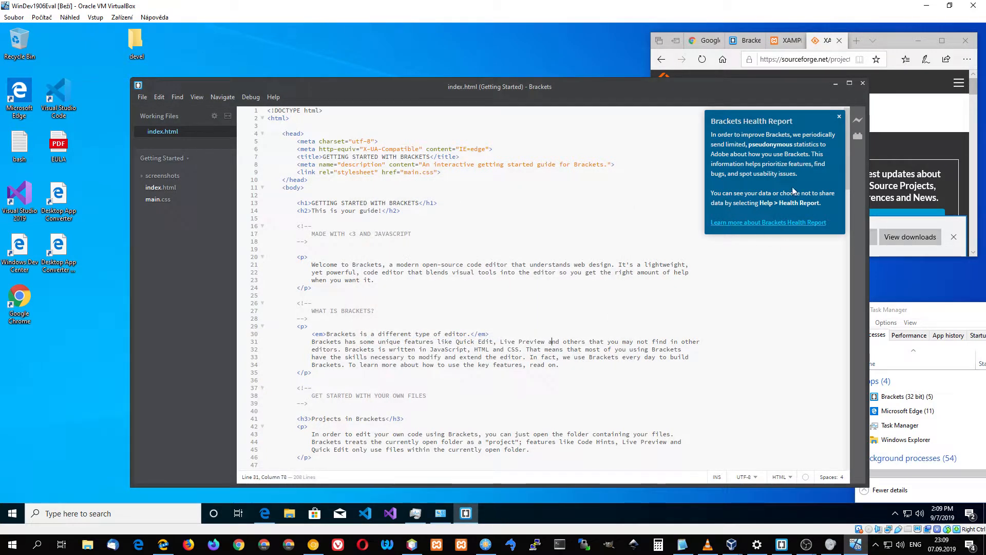
left_click(839, 120)
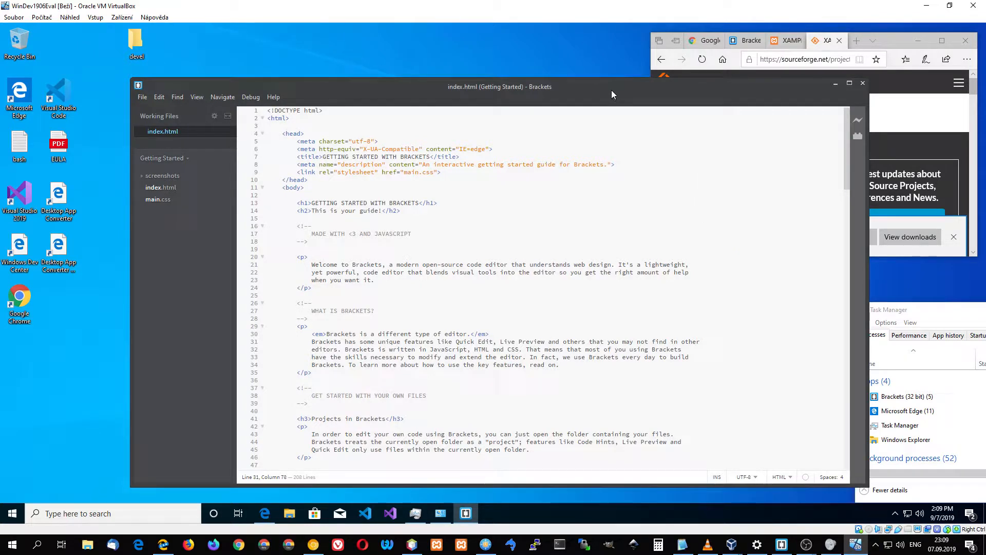
mouse_move(612, 90)
left_mouse_down()
mouse_move(582, 94)
mouse_move(385, 27)
mouse_move(367, 91)
mouse_move(391, 83)
left_mouse_up()
left_click(434, 266)
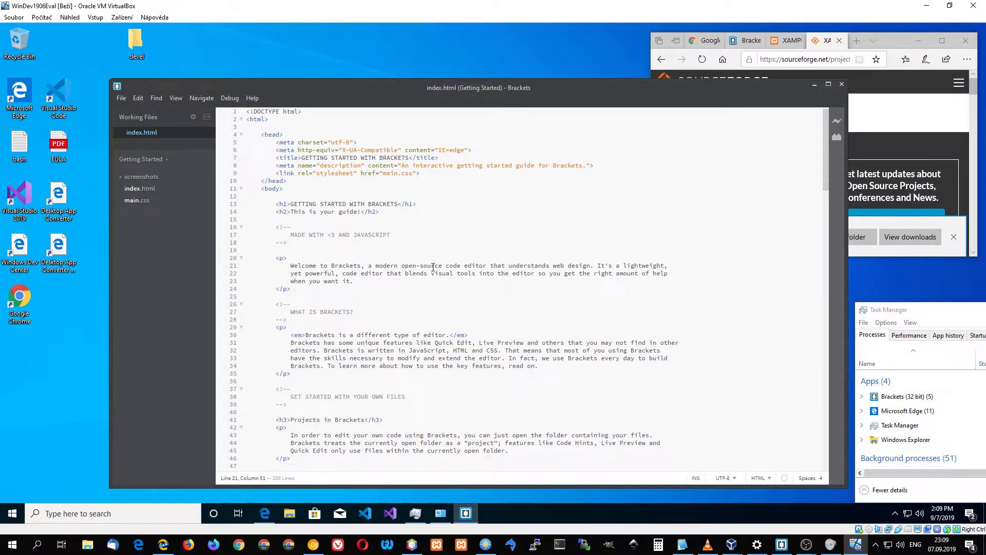
Enlarge the editor font two steps and scroll through the Getting Started index.html.
key("ctrl+equal")
key("ctrl+equal")
scroll(433, 267, "down", 10)
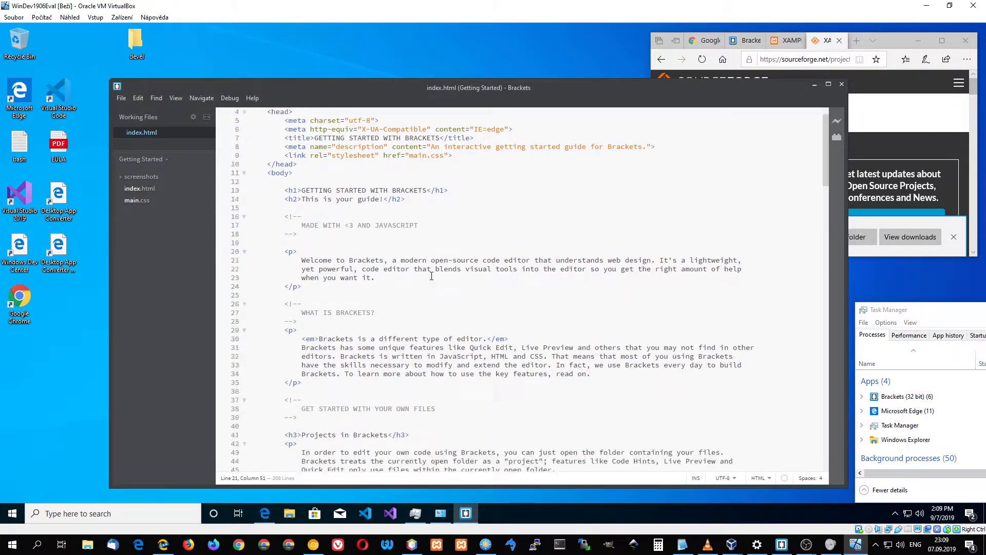
scroll(432, 277, "down", 10)
scroll(428, 275, "up", 6)
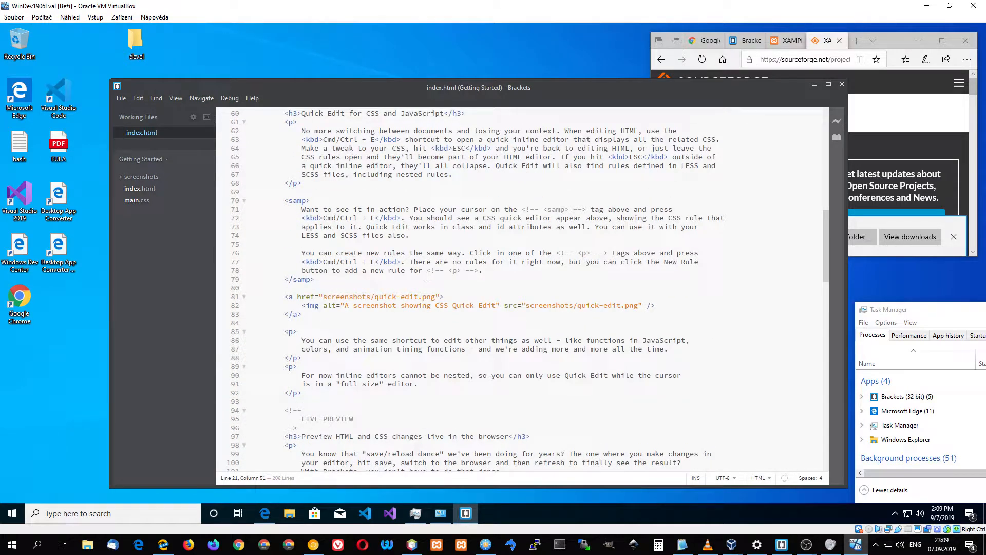
scroll(428, 276, "down", 20)
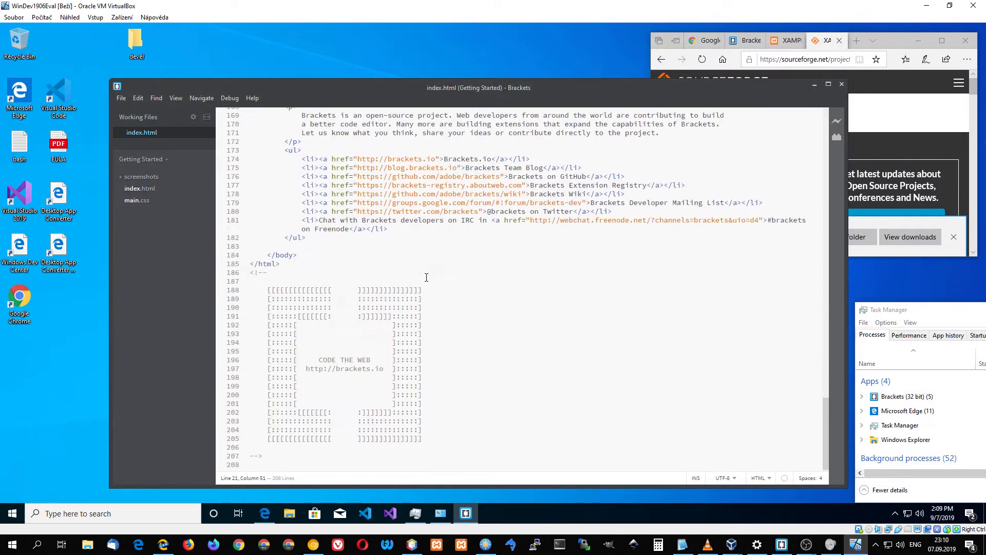
scroll(426, 277, "up", 20)
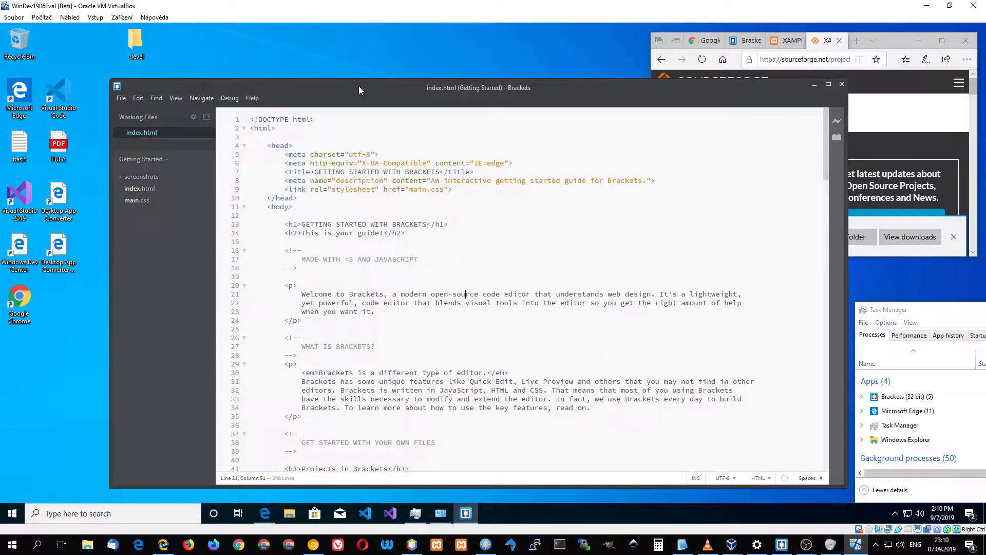
Open the devel folder on the Desktop as the Brackets project folder.
left_click_drag(358, 85, 362, 86)
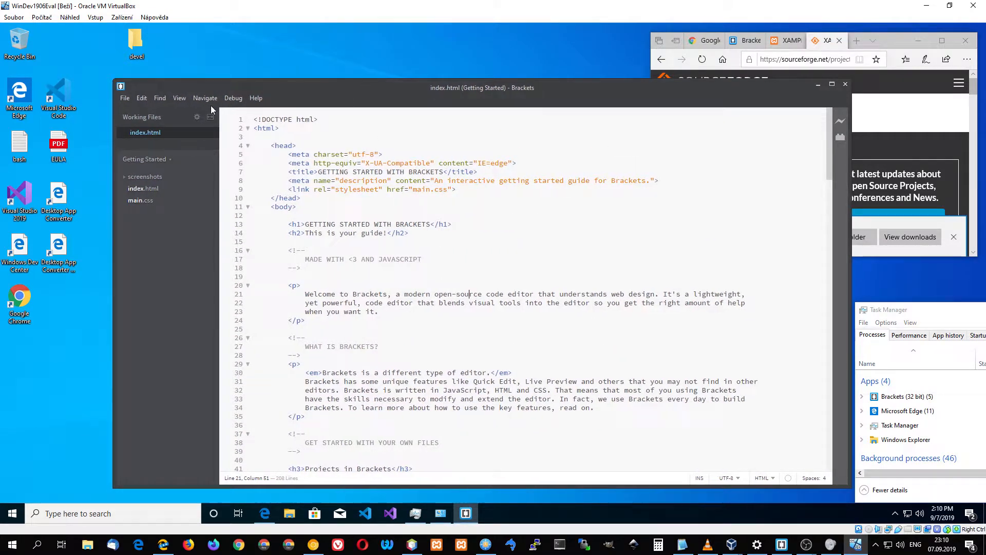
left_click(124, 97)
left_click(123, 96)
left_click(122, 98)
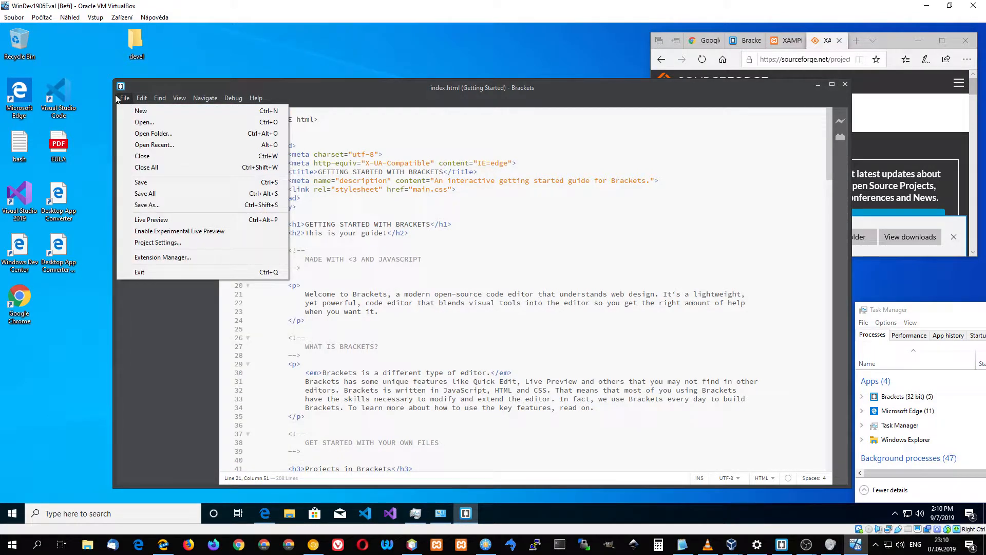
left_click(161, 135)
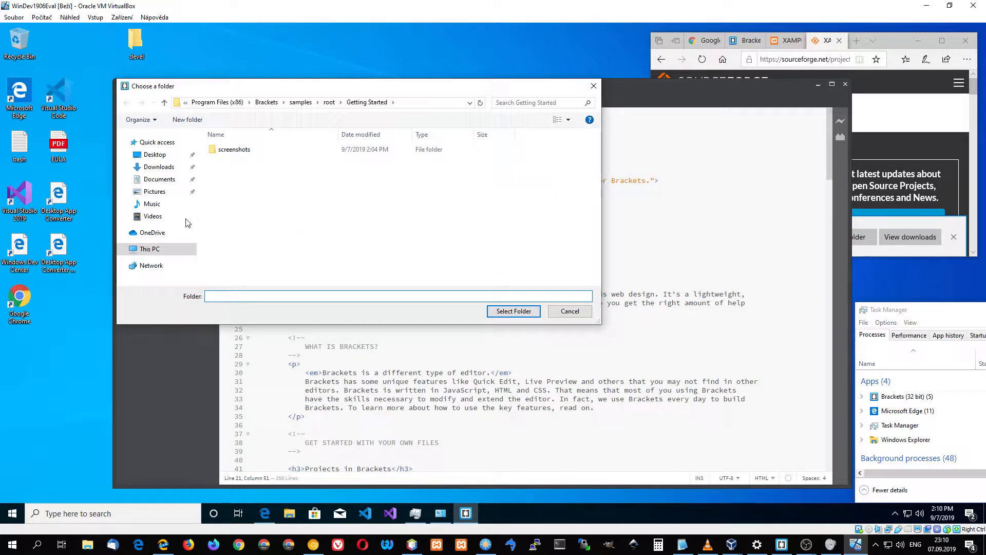
left_click(157, 155)
double_click(226, 149)
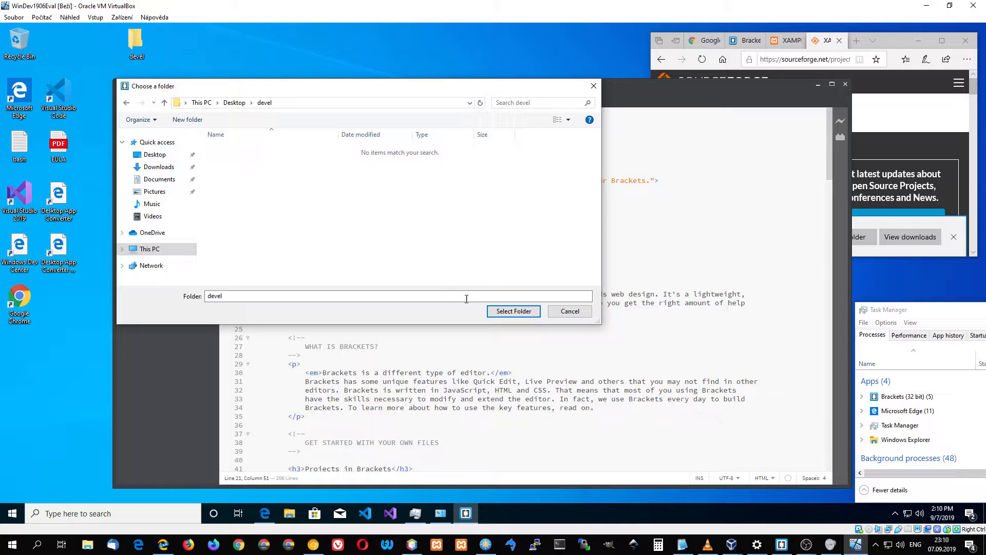
left_click(504, 311)
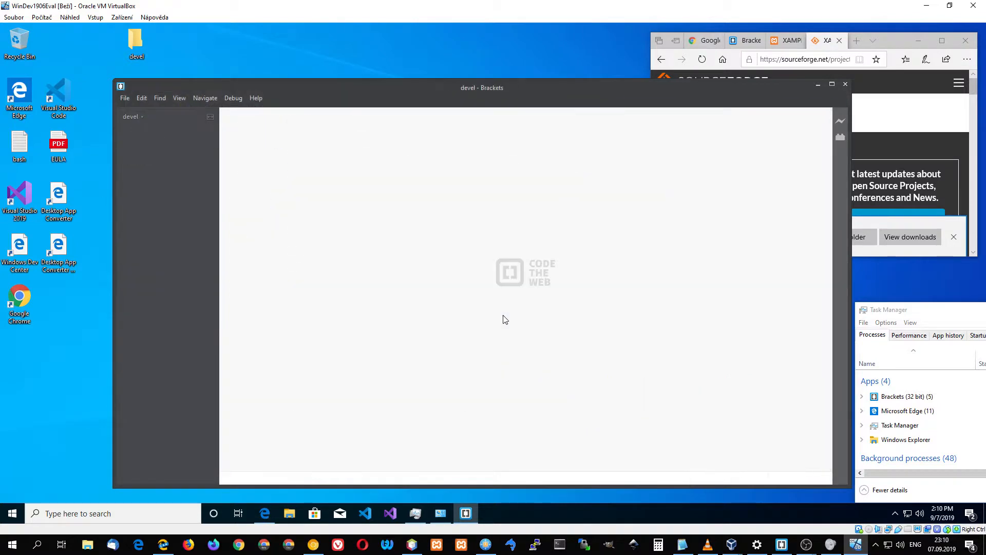
Create a new file named index.html in the devel project.
right_click(128, 168)
left_click(146, 176)
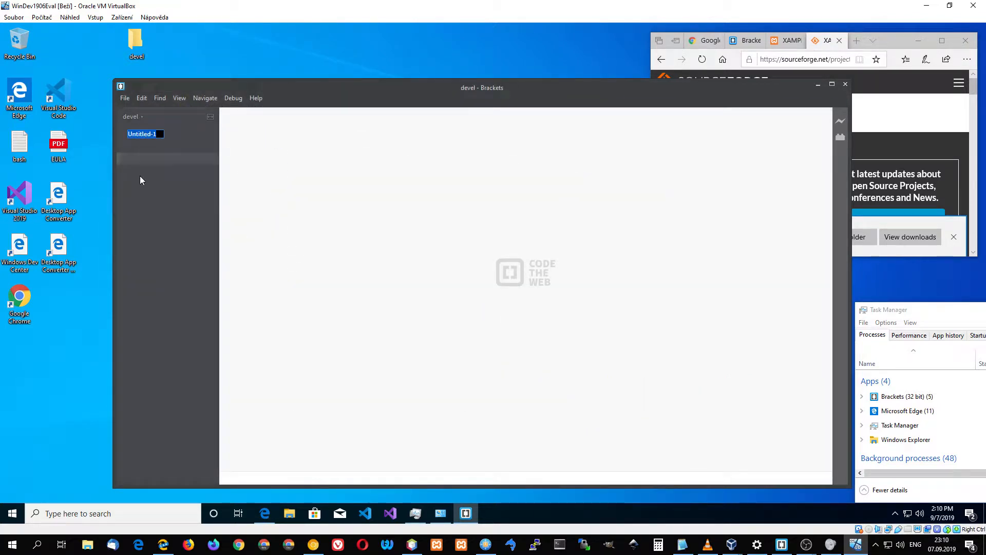
type("index.ph")
key("BackSpace")
key("BackSpace")
type("html")
key("Return")
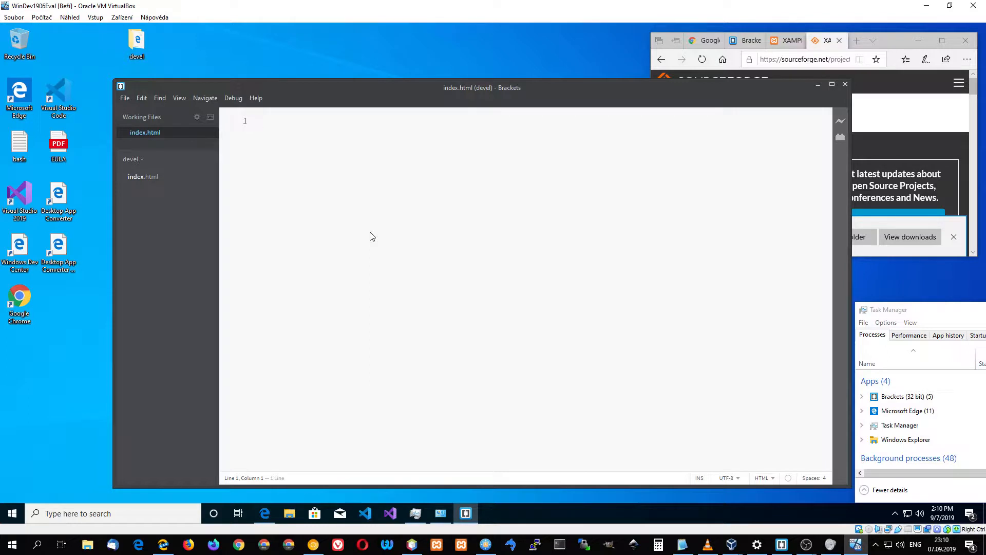
Write Hello <strong>world!</strong> as the content of index.html.
type("Hello <strong>")
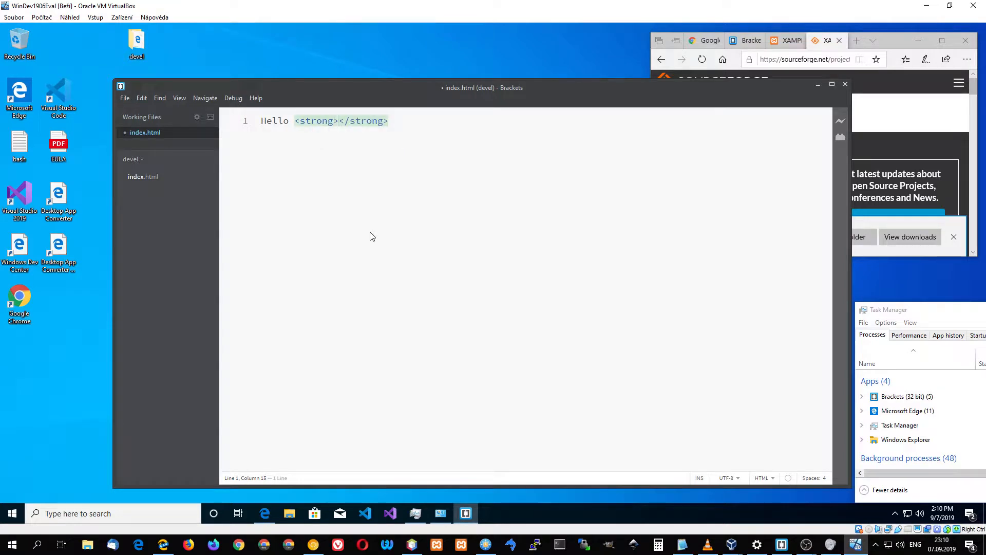
type("world")
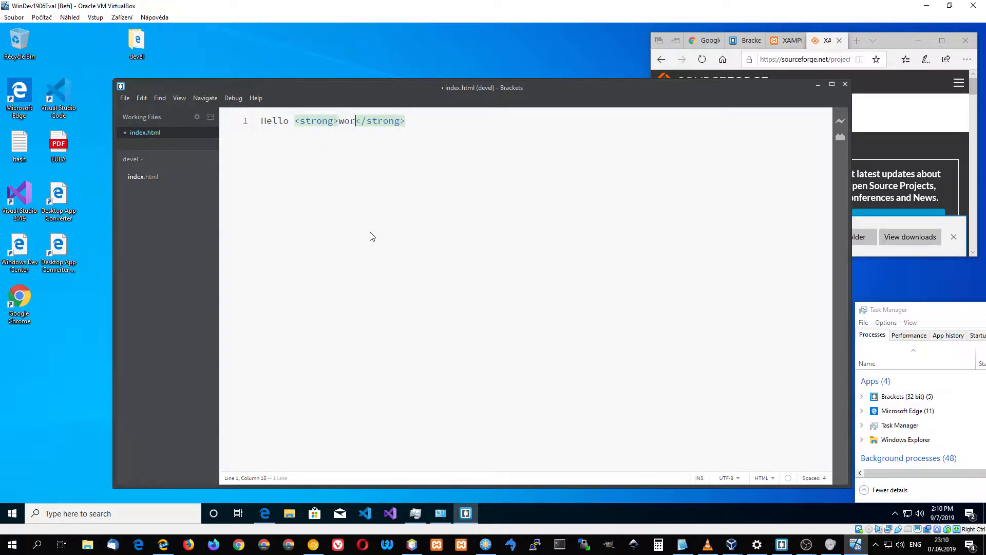
type("!")
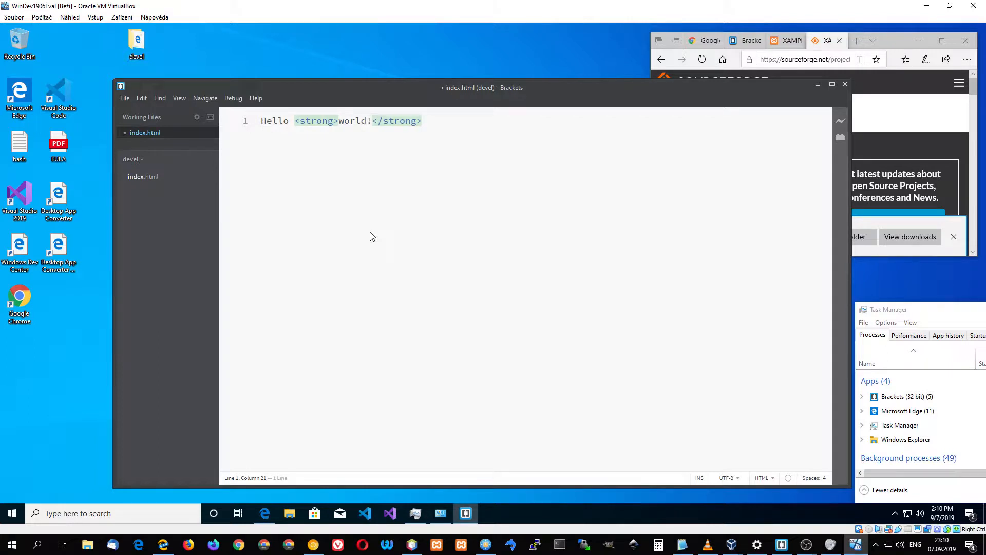
Open the devel desktop folder in File Explorer to inspect its files, then close it.
left_click_drag(590, 88, 575, 80)
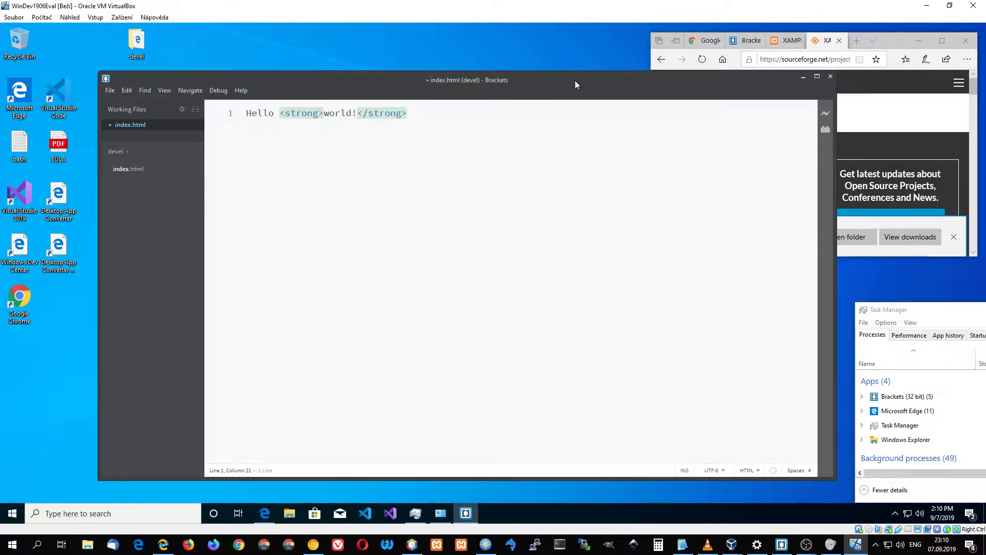
left_click_drag(276, 76, 326, 86)
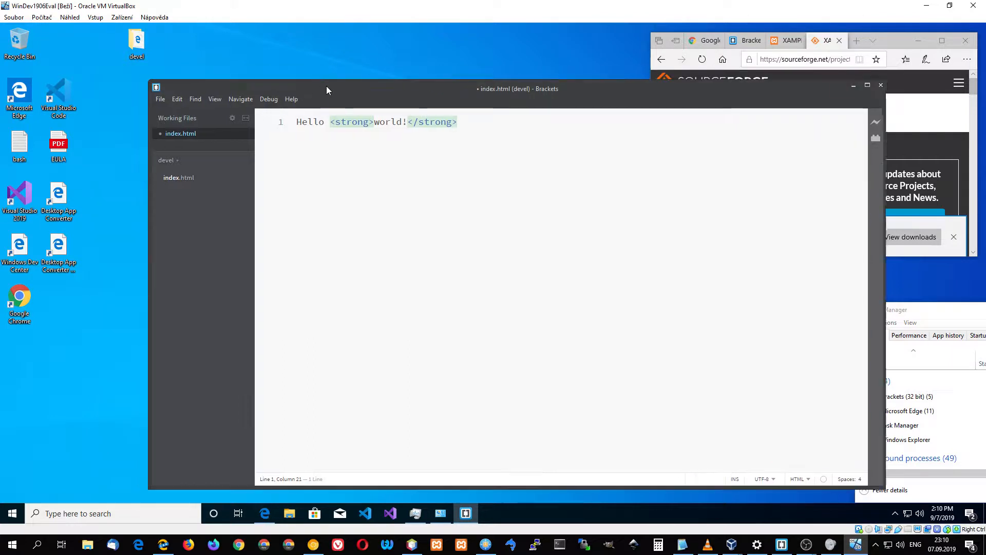
left_click(137, 40)
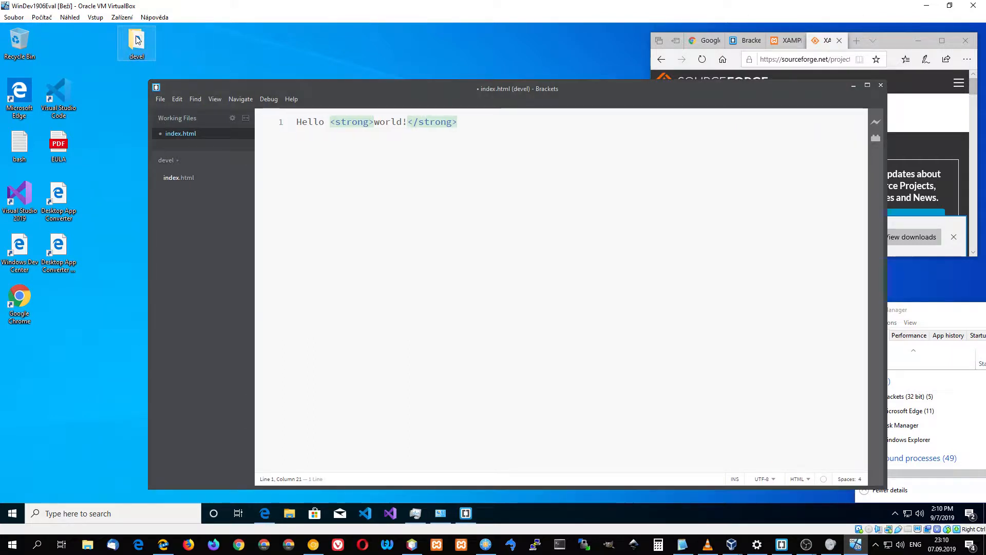
double_click(137, 40)
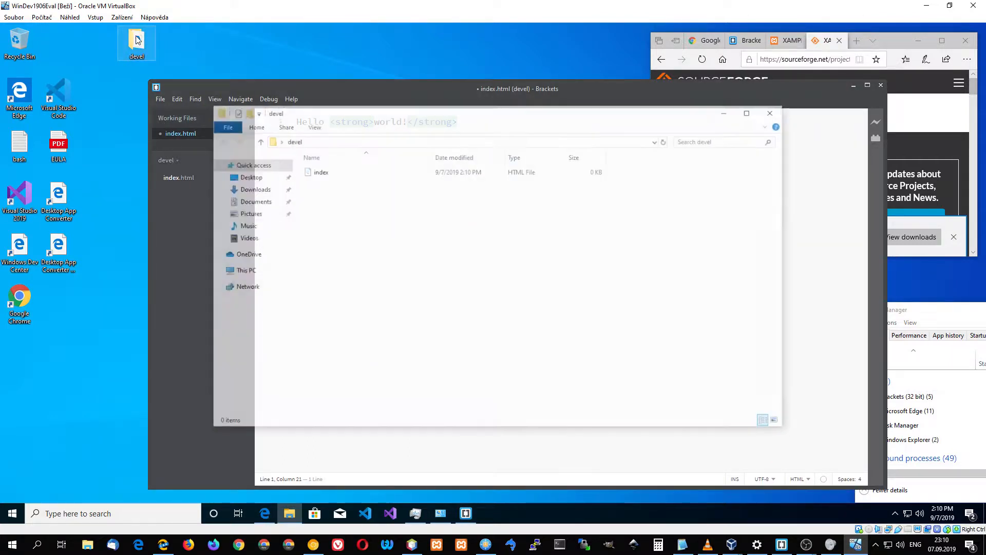
left_click(773, 113)
left_click_drag(637, 97, 590, 87)
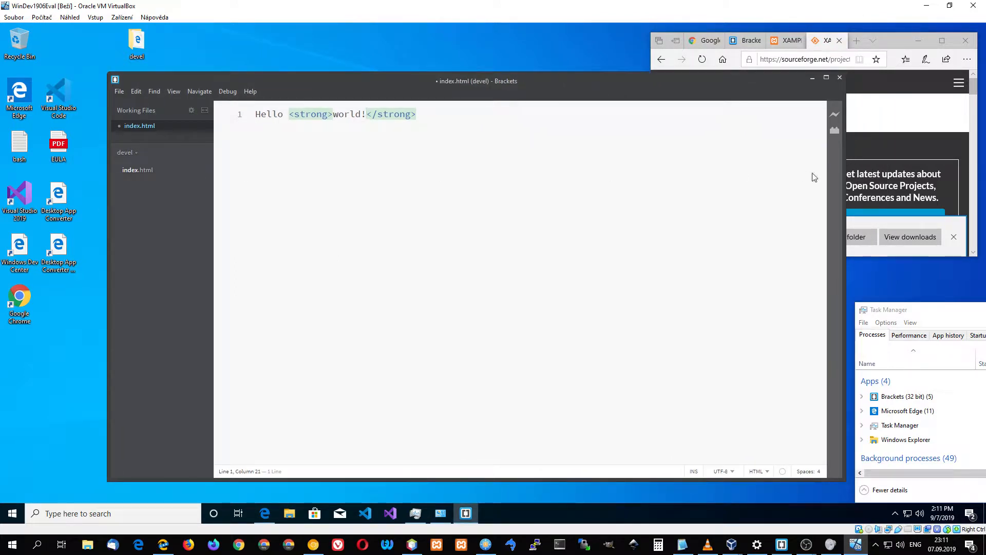
Start Live Preview of index.html in Chrome, acknowledge the welcome notice, and arrange the browser beside the editor.
left_click(835, 115)
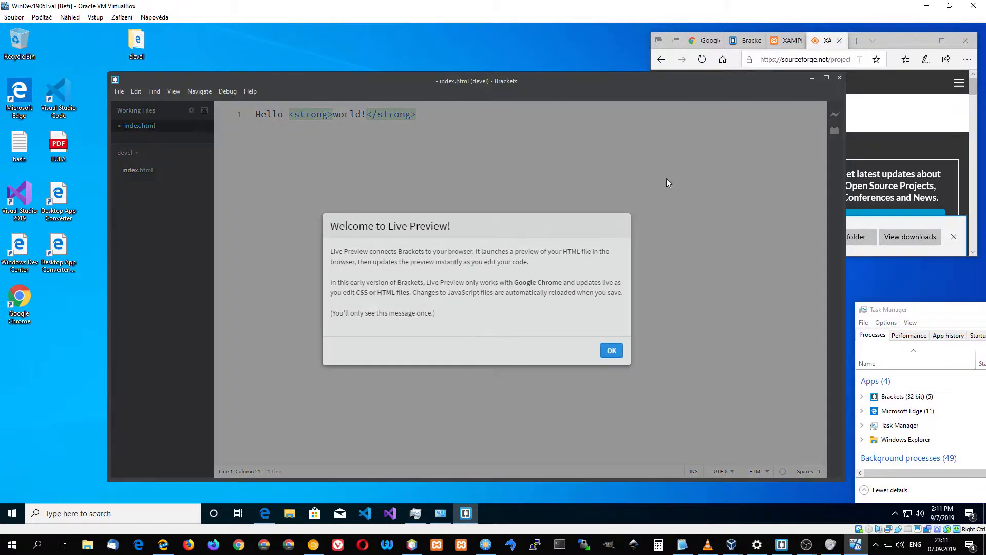
left_click(613, 351)
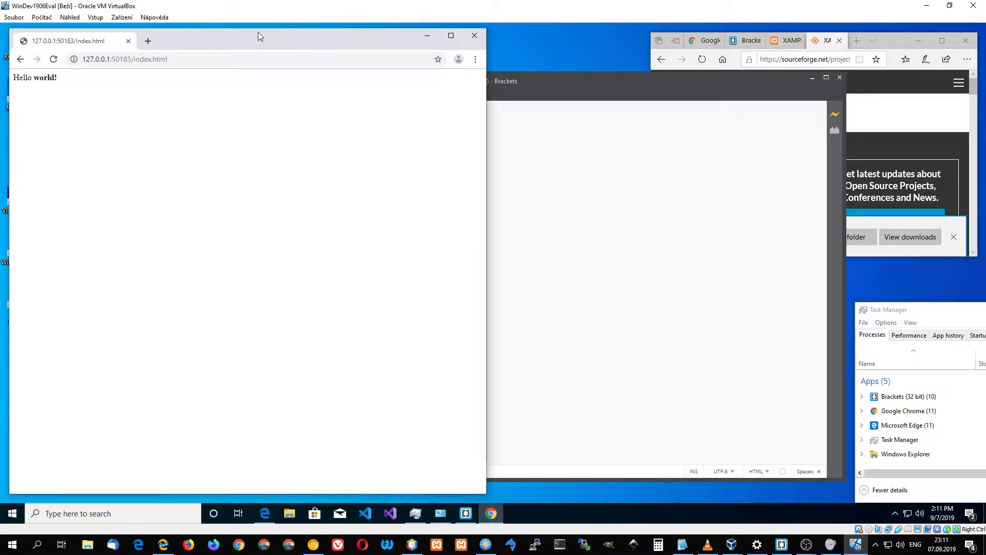
left_click_drag(258, 32, 730, 34)
left_click_drag(366, 84, 347, 98)
Create a new file named app.js in the devel project.
right_click(152, 218)
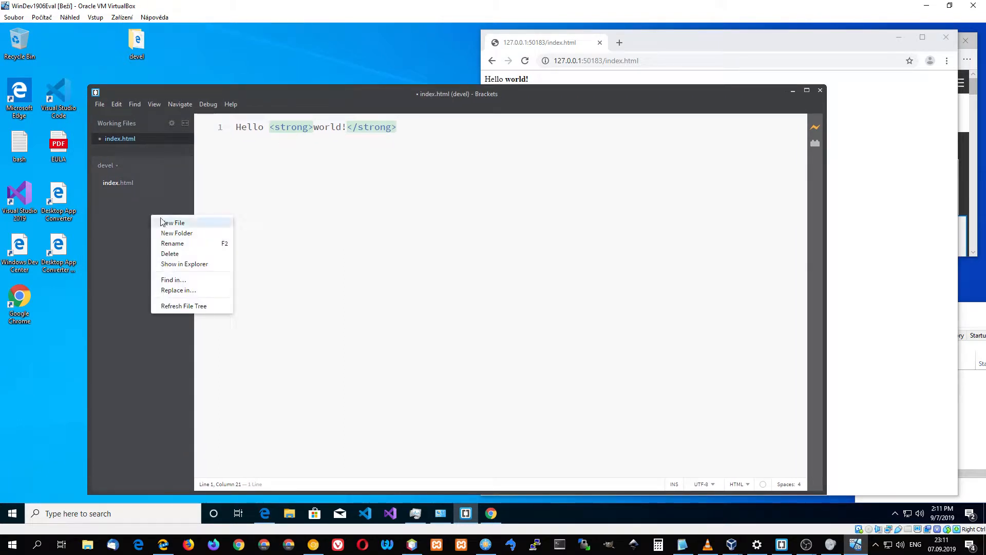
left_click(171, 224)
type("a")
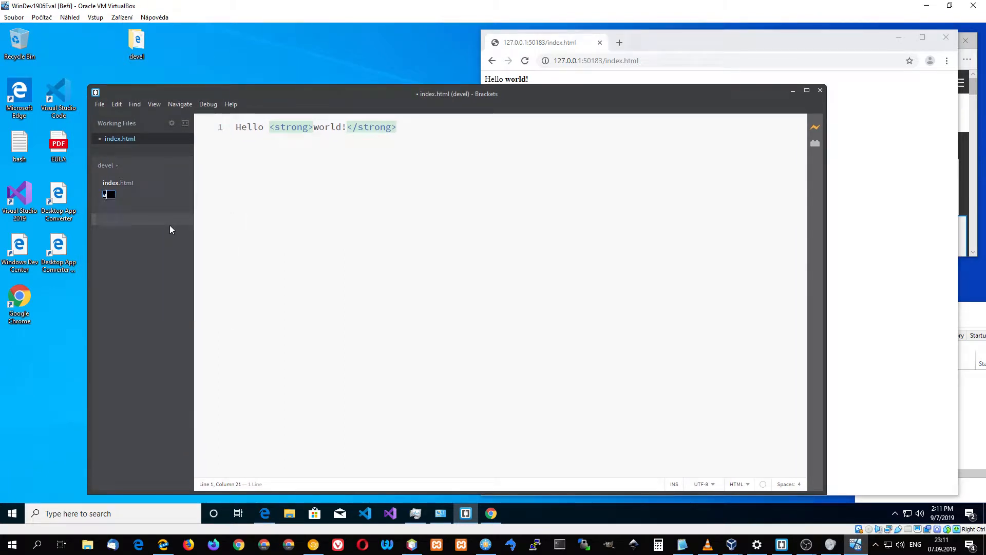
type("pp.js")
key("Return")
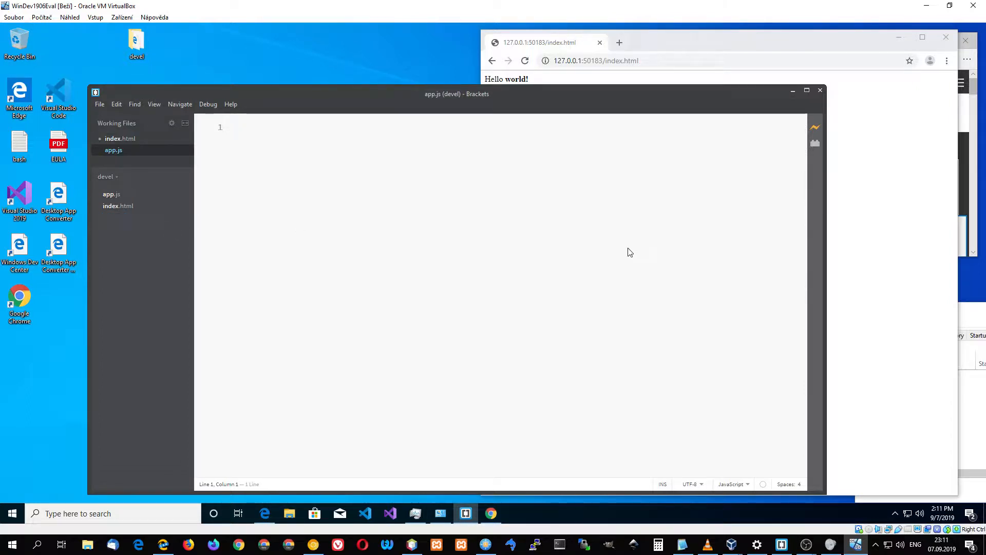
Insert a <script src="app.js"></script> line above the Hello text in index.html.
left_click(118, 206)
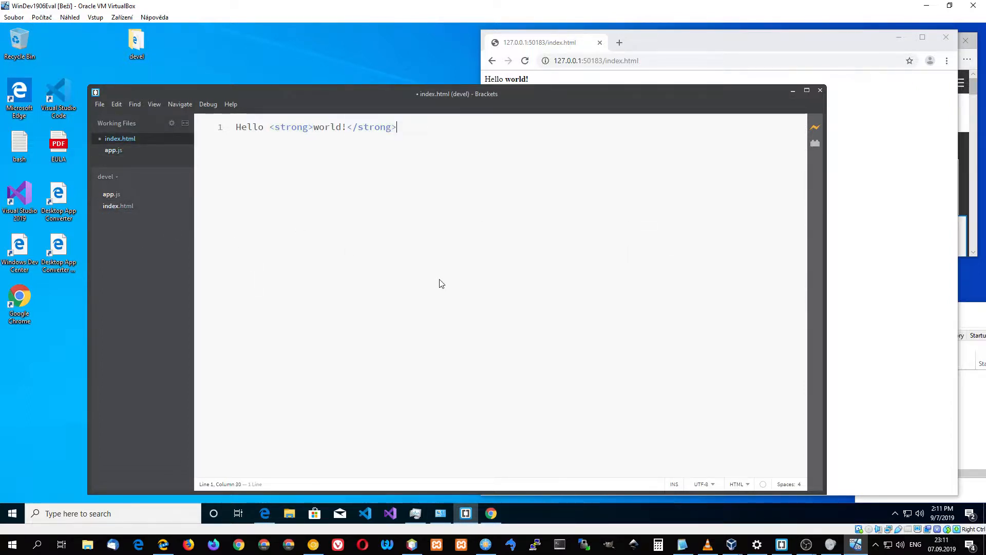
key("Home")
key("Return")
key("Up")
type("<s")
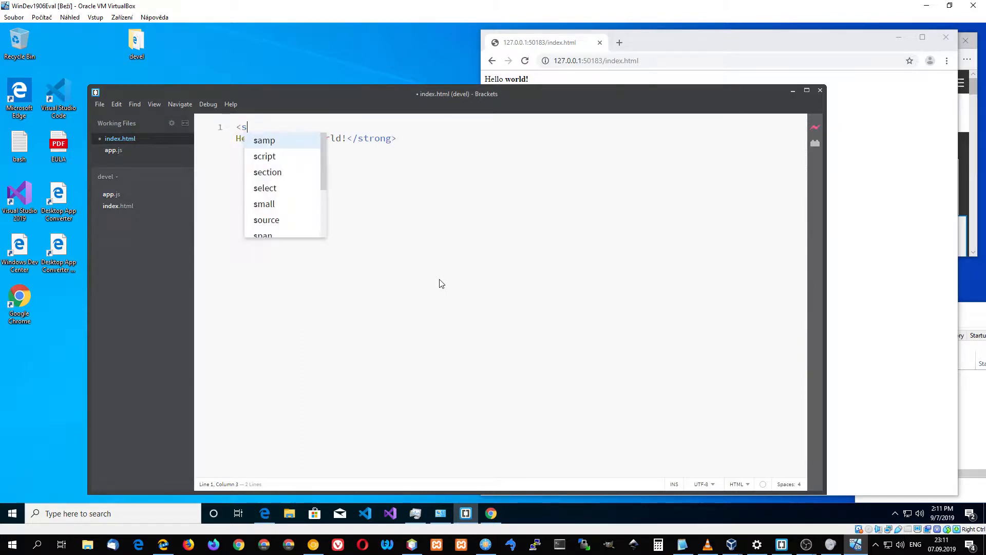
type("cript ")
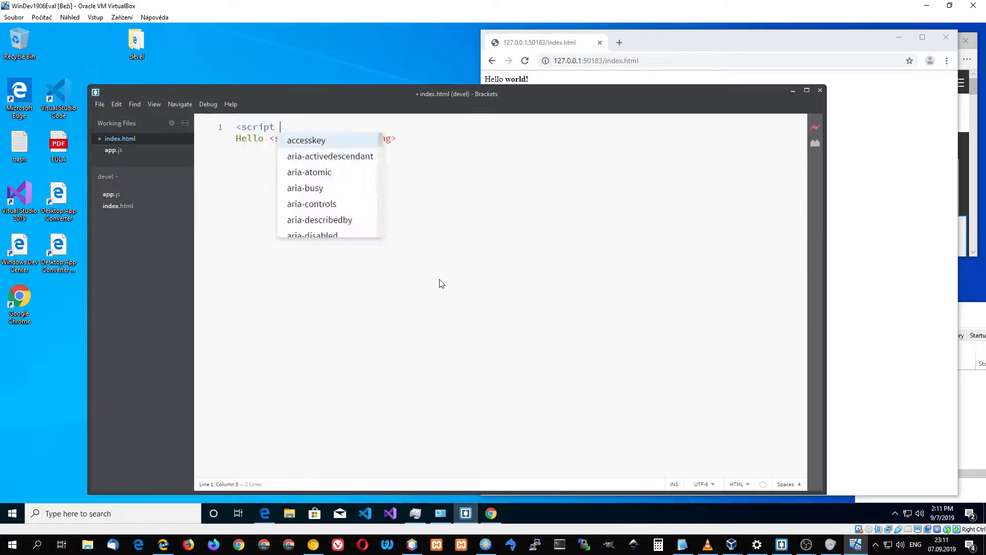
type("src=")
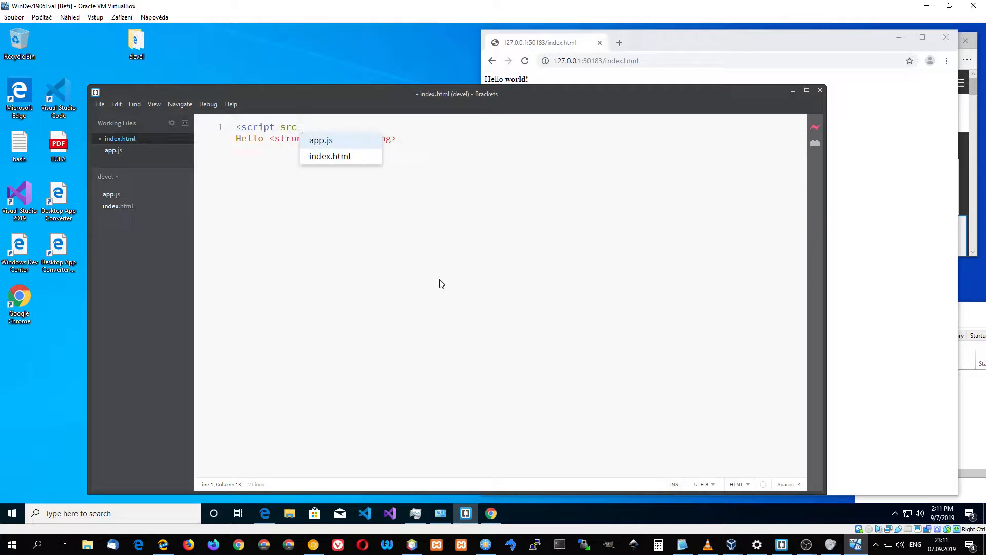
type("\"")
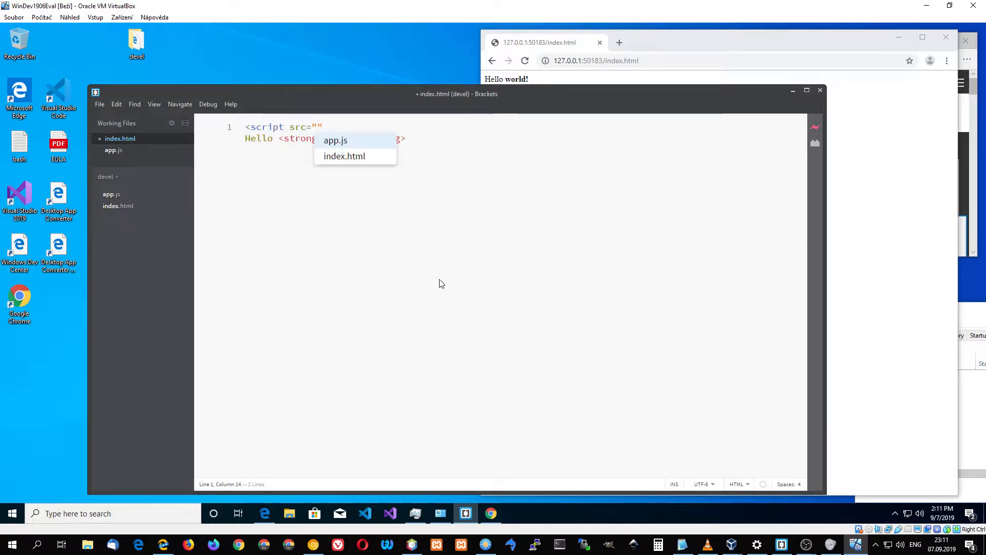
key("Return")
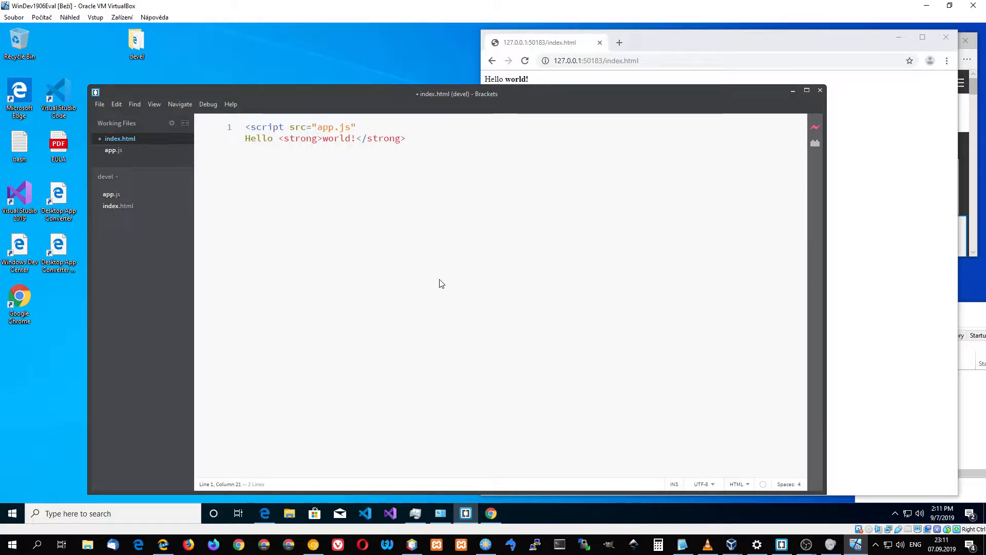
key("Escape")
type("></script>")
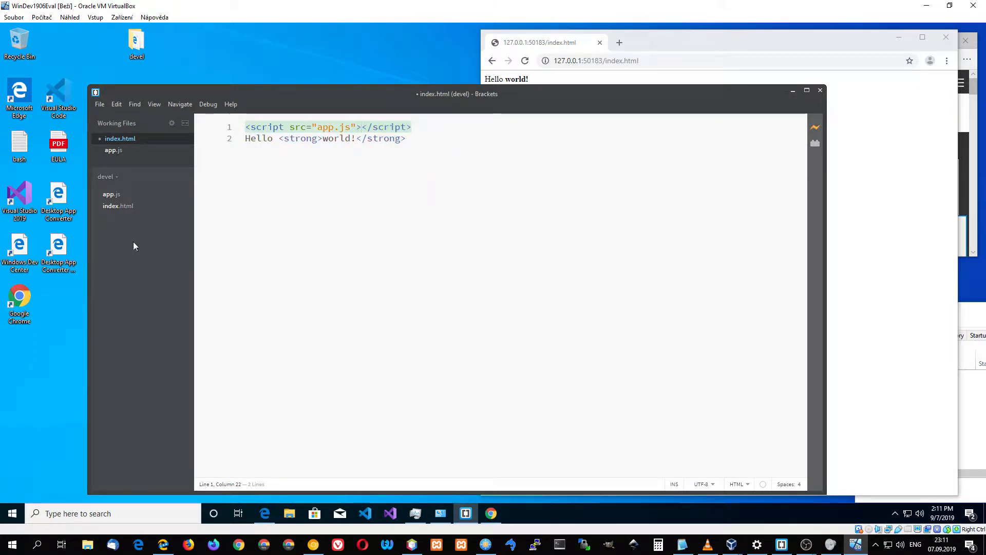
Write alert('Hi'); in app.js and save the file.
left_click(112, 195)
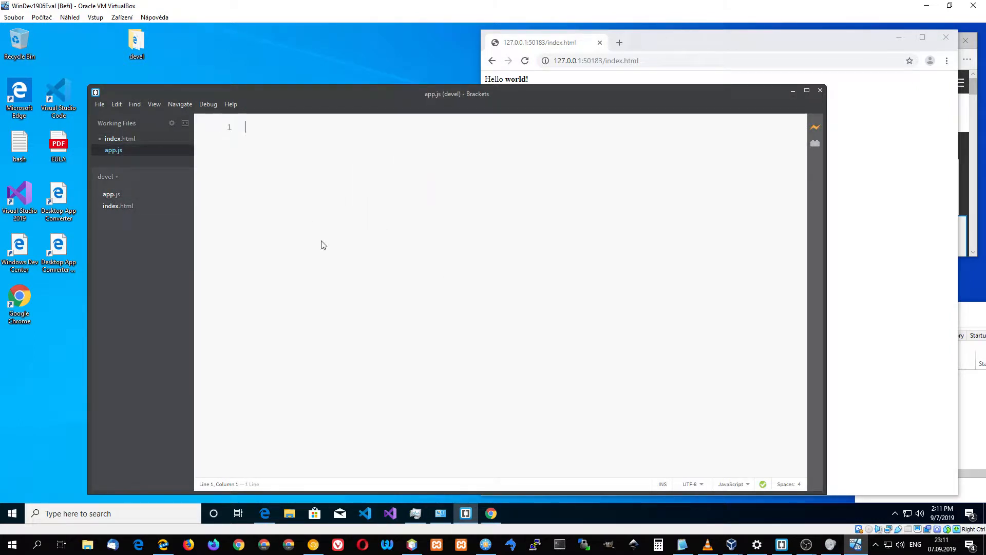
type("al")
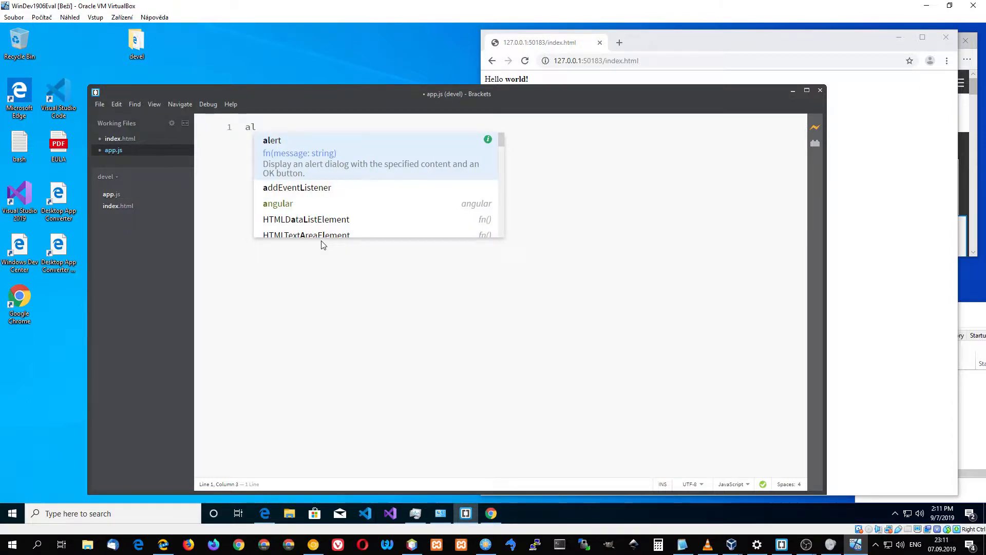
key("Return")
type("('")
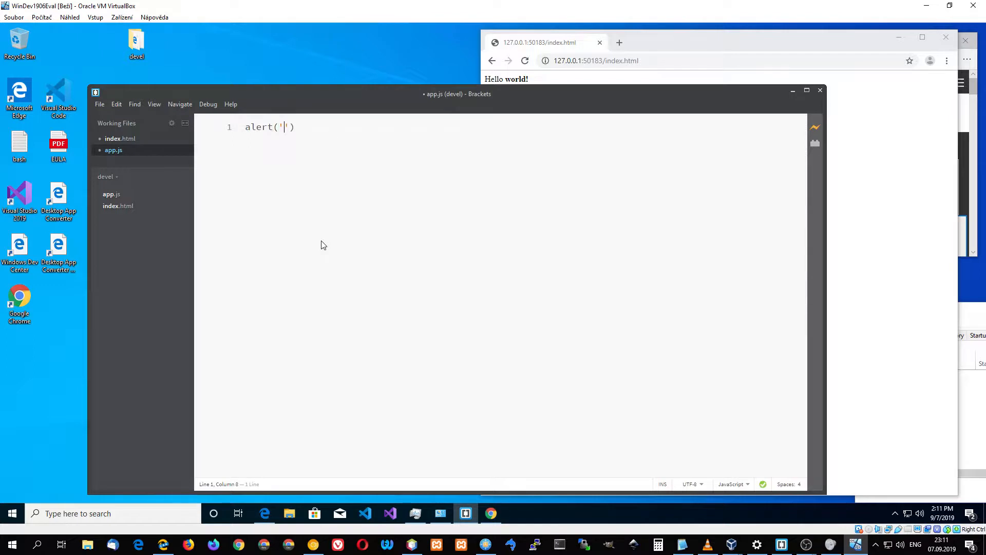
type("Hi').")
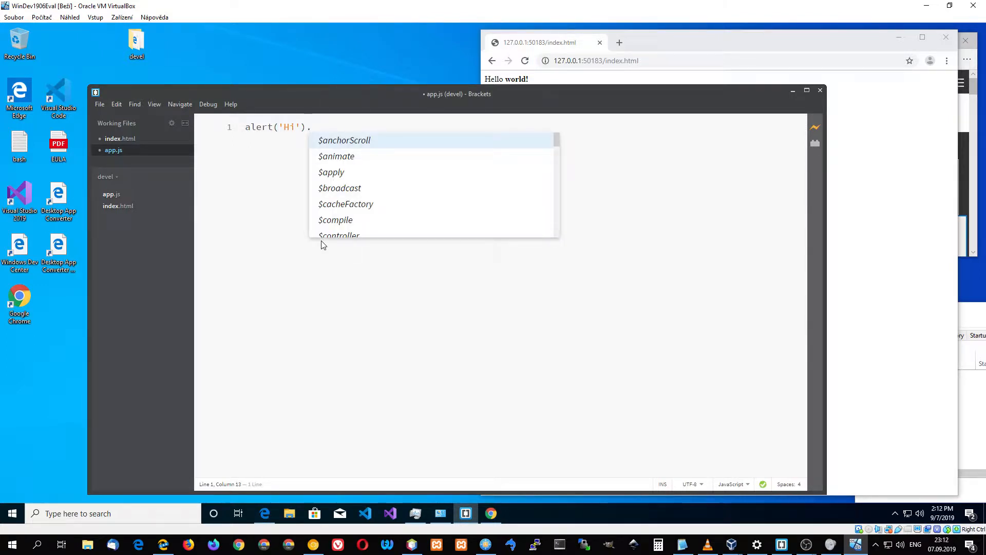
key("BackSpace")
type(";")
key("ctrl+s")
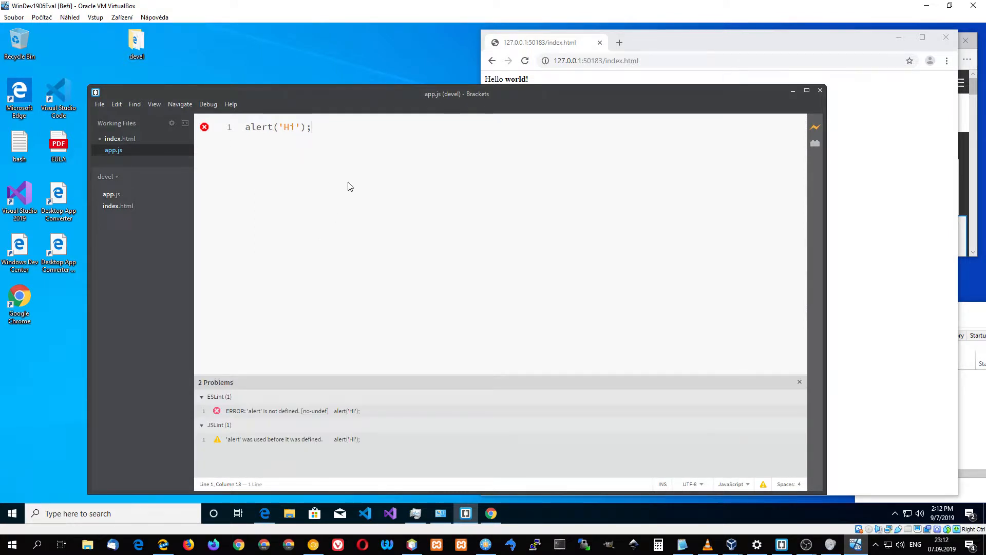
Dismiss the Hi alert in the preview browser and switch back to index.html in the editor.
left_click(858, 288)
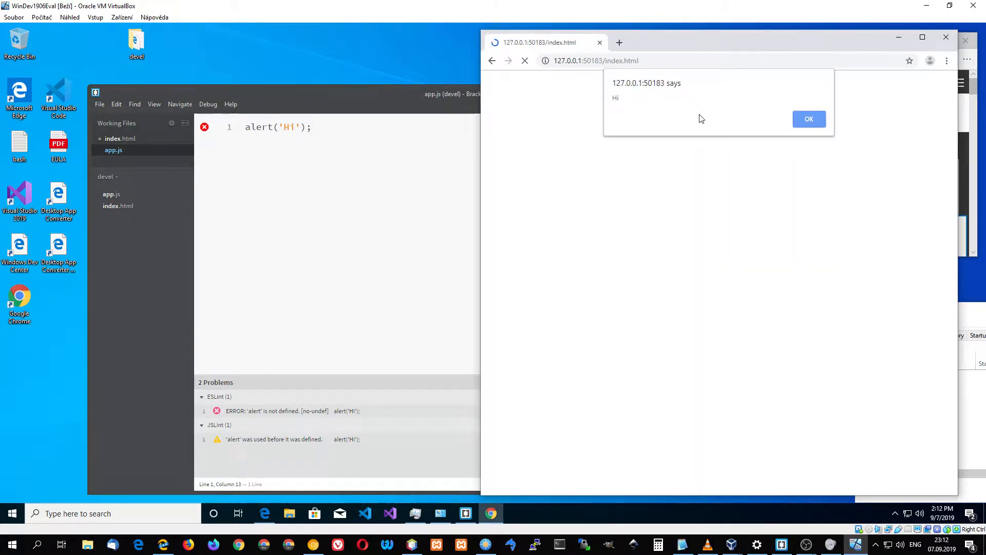
left_click(817, 127)
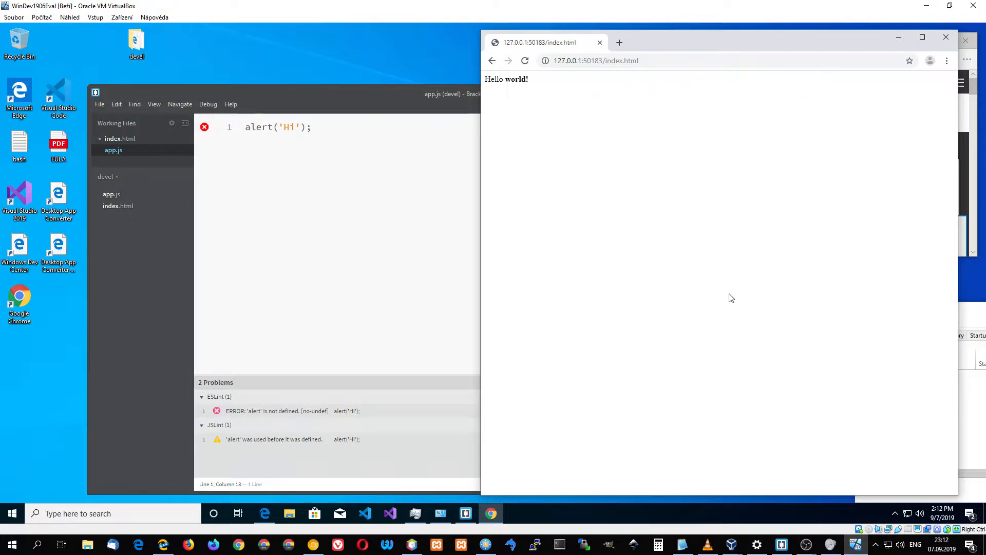
left_click(158, 213)
left_click(156, 209)
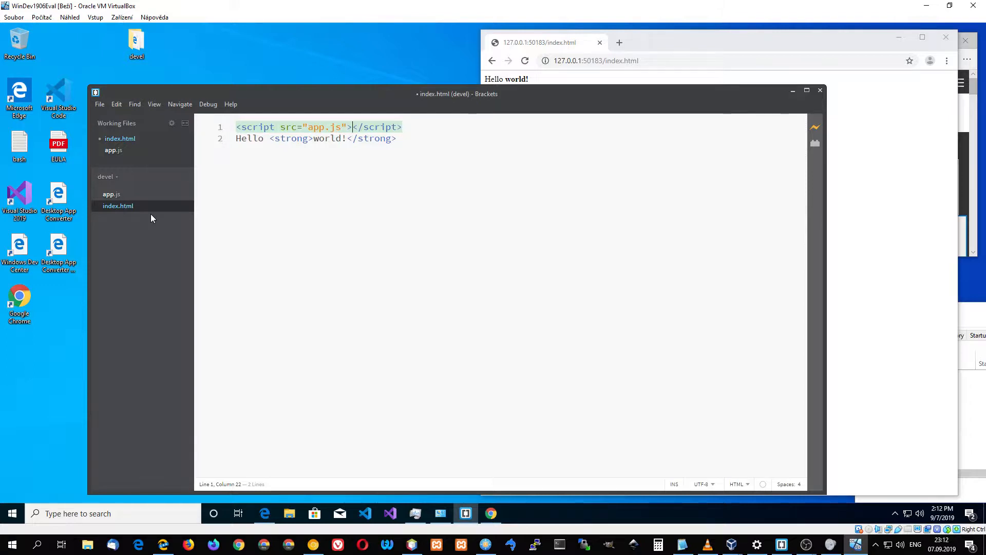
Add a new line <h1>This is main heading</h1> below the Hello line in index.html.
left_click(546, 230)
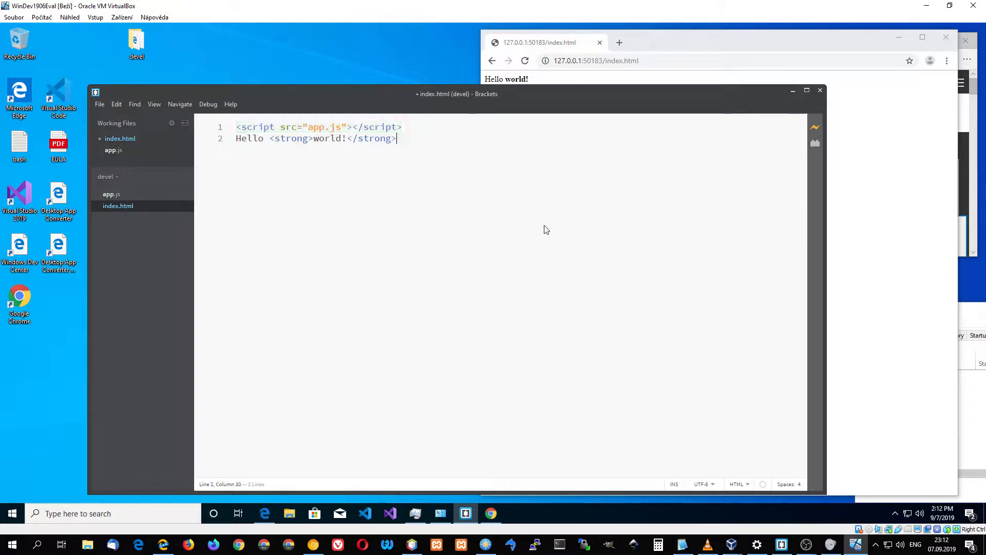
key("Return")
type("<h></h>")
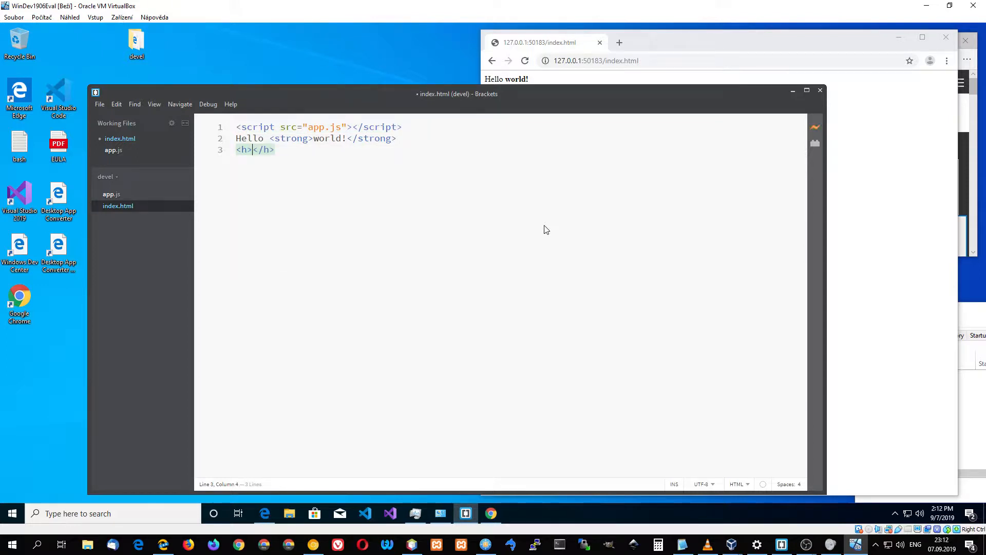
key("Right")
key("Right")
key("Right")
key("Left")
type("1")
key("Right")
key("Right")
key("Right")
key("Right")
type("1")
key("Left")
key("Left")
key("Left")
key("Left")
type("This is main h")
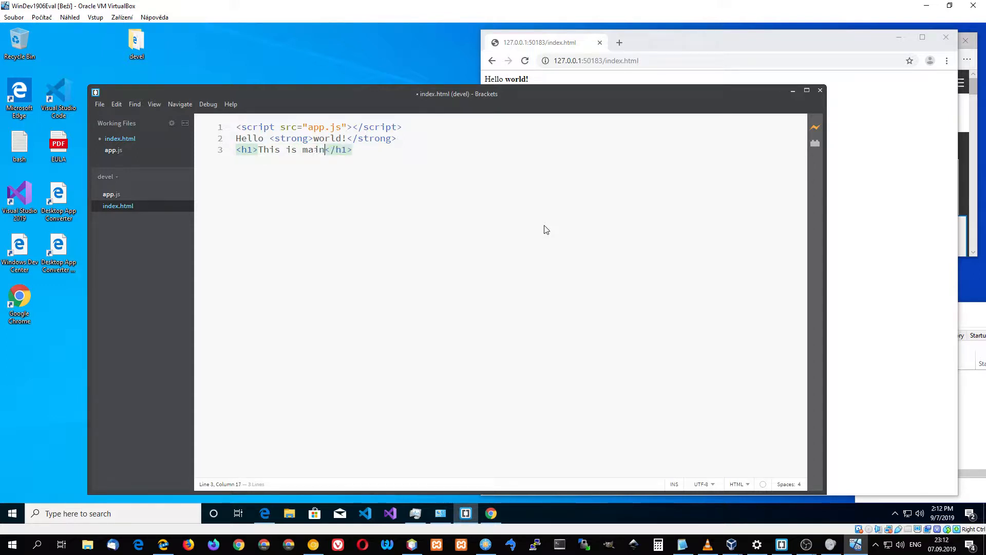
type("eading")
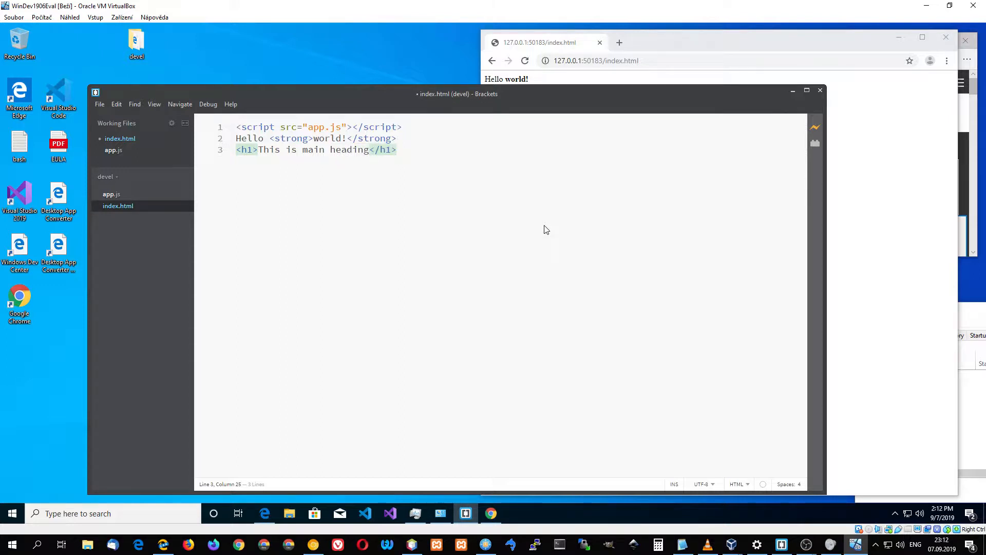
Save index.html, reload the preview browser and dismiss the Hi alert.
key("ctrl+s")
left_click(854, 245)
key("F5")
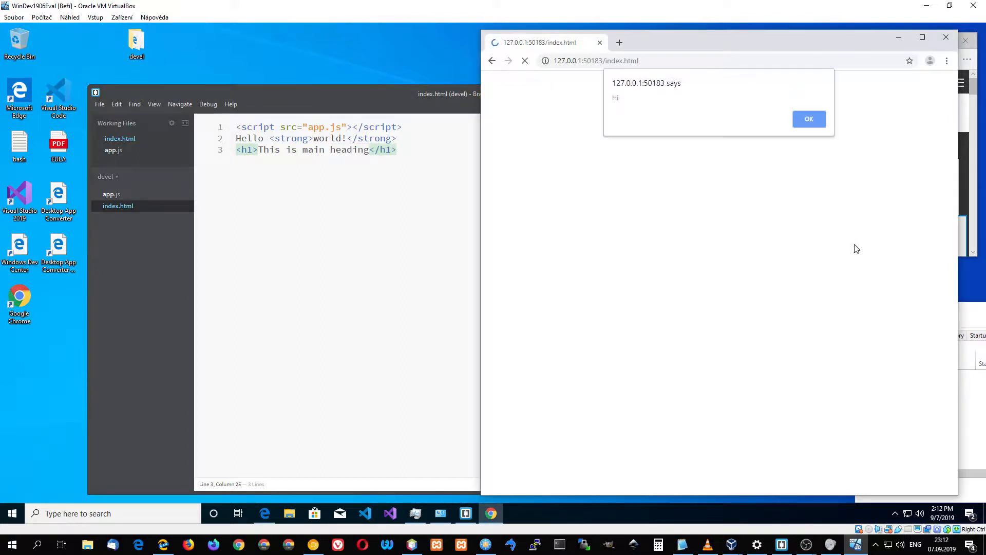
left_click(812, 124)
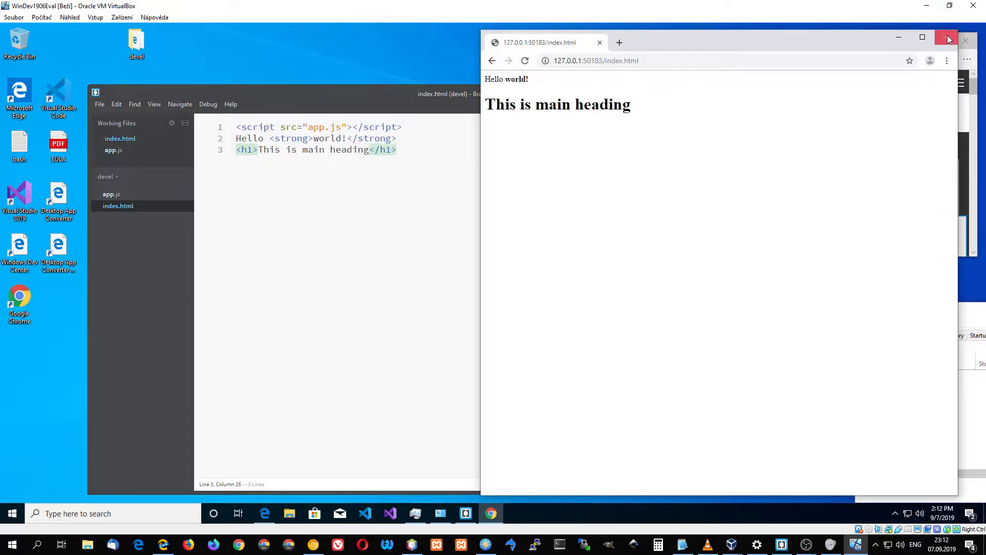
Close and relaunch Live Preview of index.html, dismissing the Hi alert each time and selecting the preview address.
left_click(947, 37)
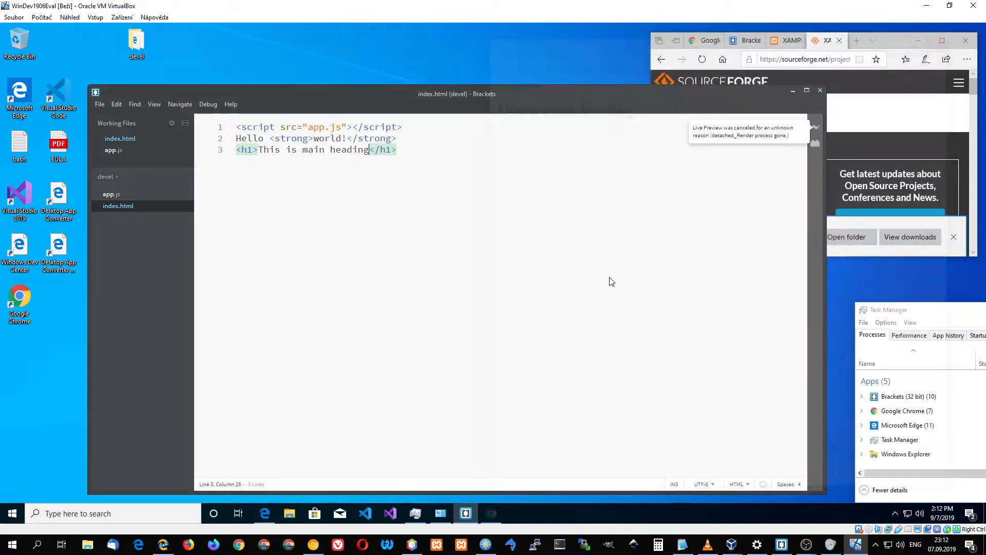
left_click(816, 129)
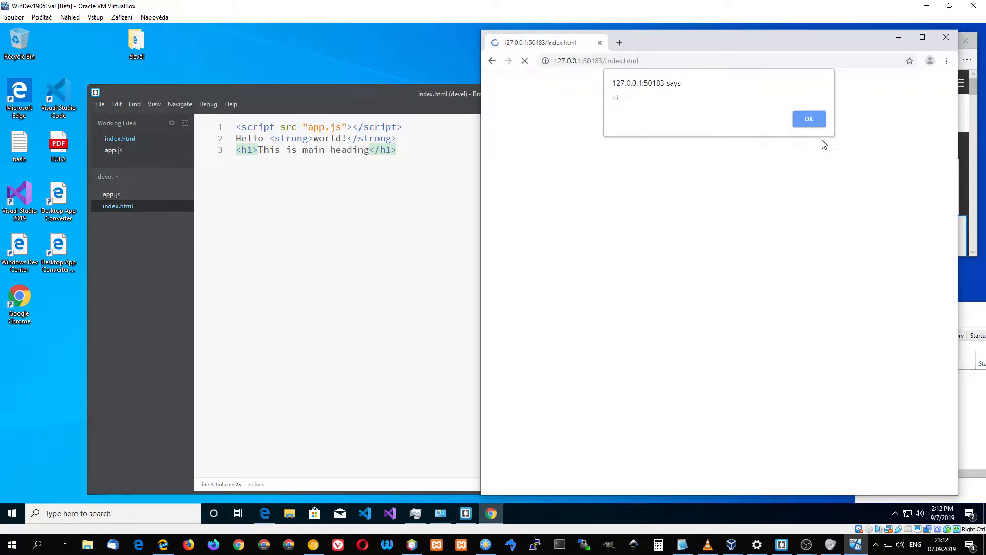
left_click(821, 119)
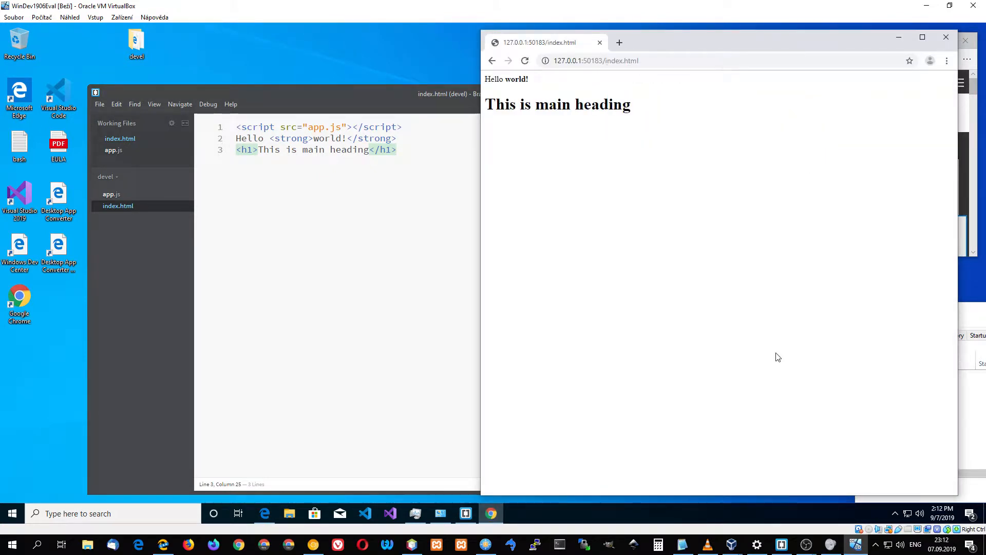
left_click(946, 37)
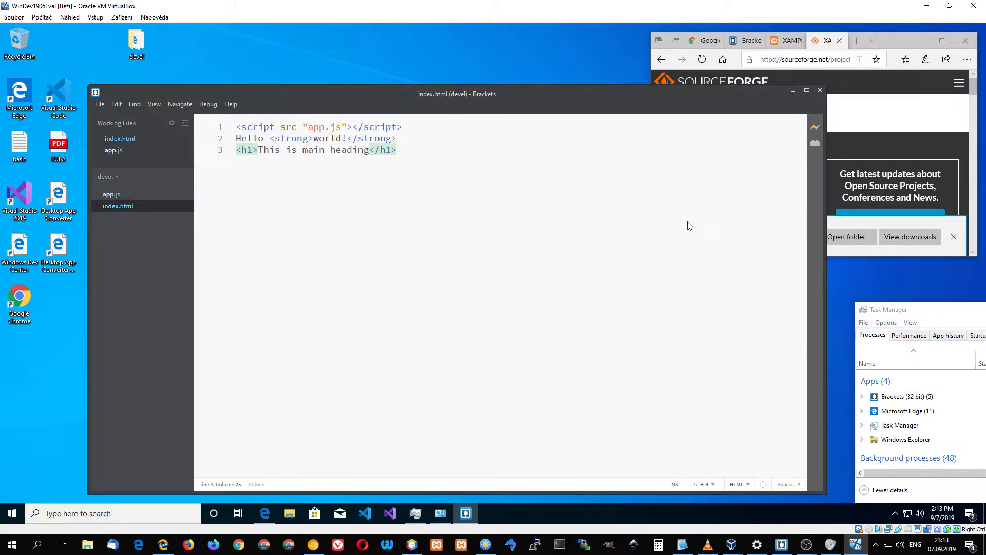
key("ctrl+alt+p")
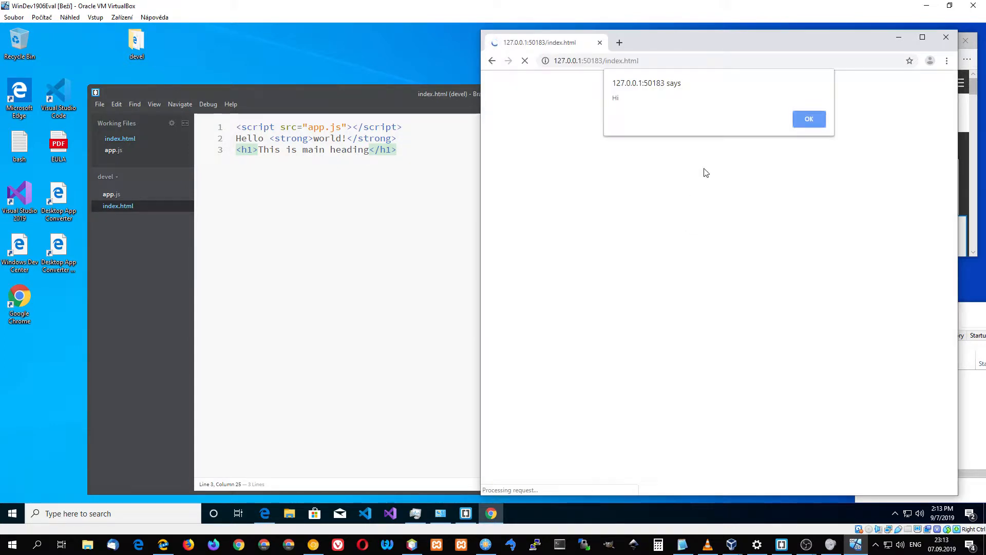
left_click(807, 119)
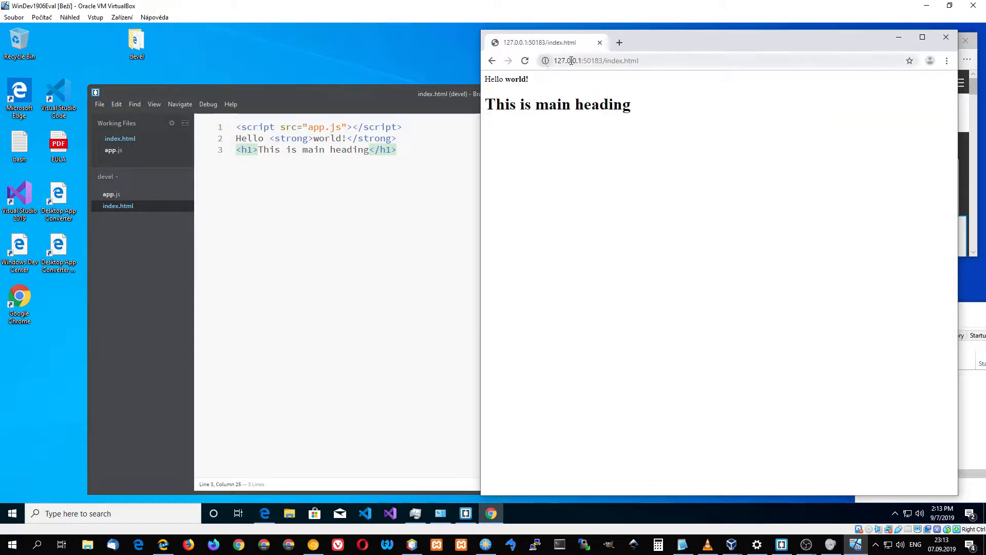
left_click(572, 60)
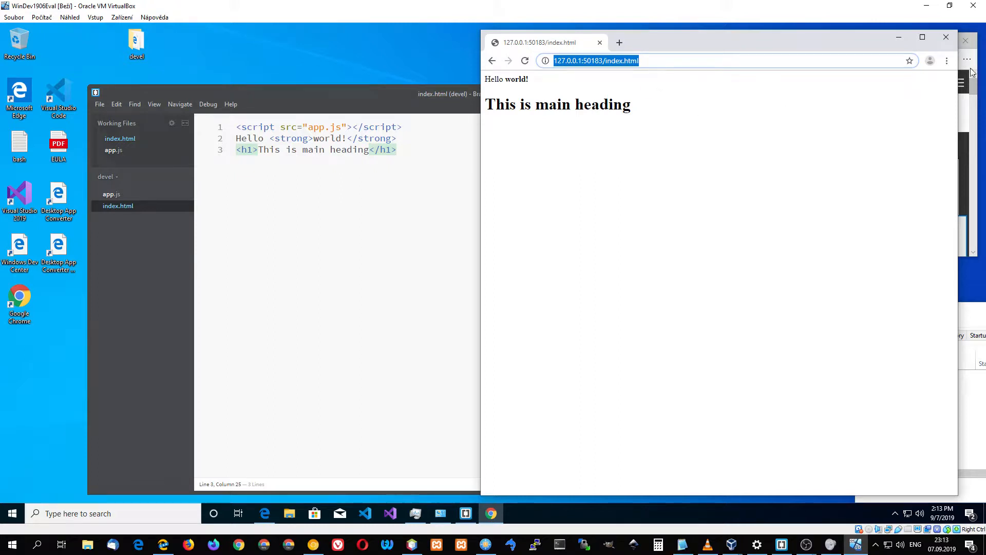
Close the preview browser and exit Brackets.
left_click(946, 37)
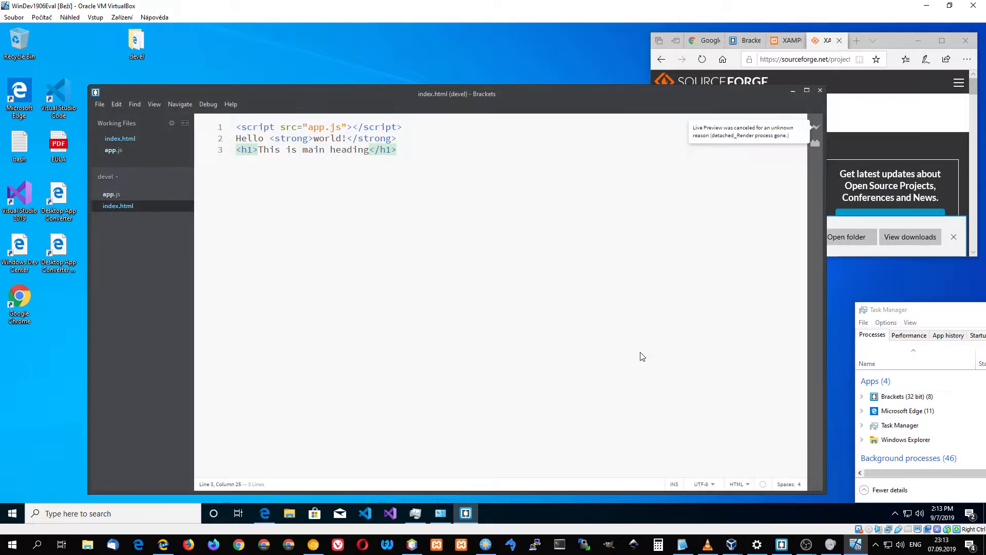
left_click(821, 90)
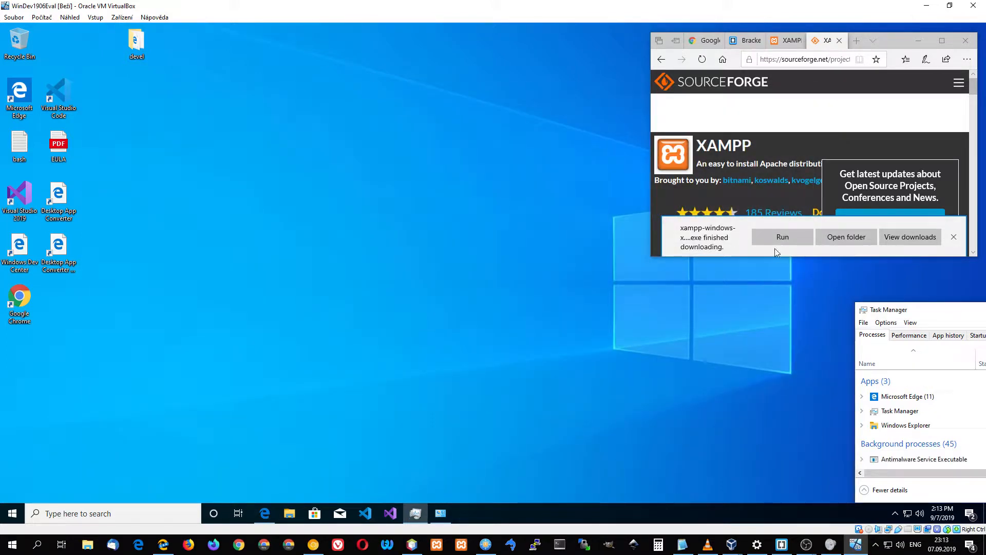
Run the downloaded XAMPP installer, allow it through User Account Control and acknowledge the UAC warning.
left_click(782, 233)
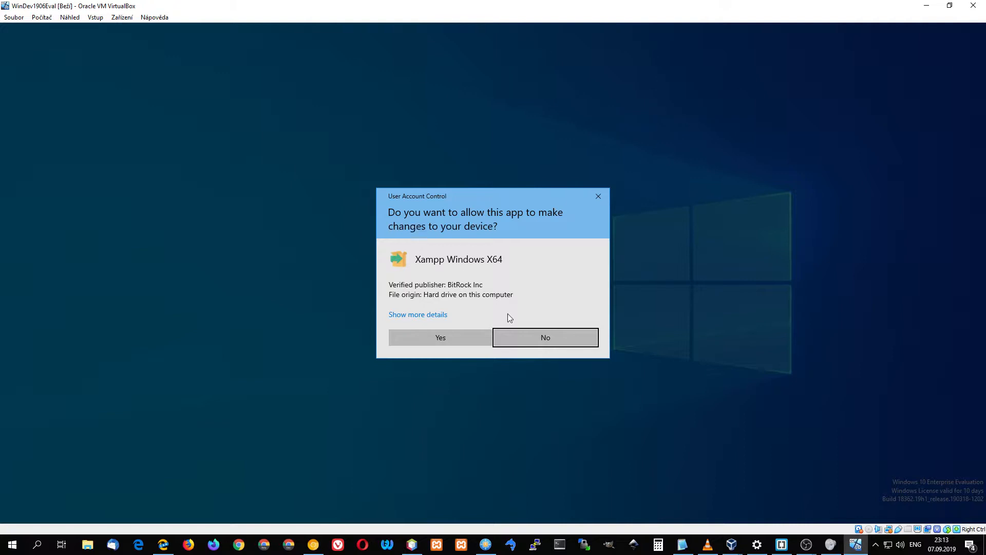
left_click(458, 337)
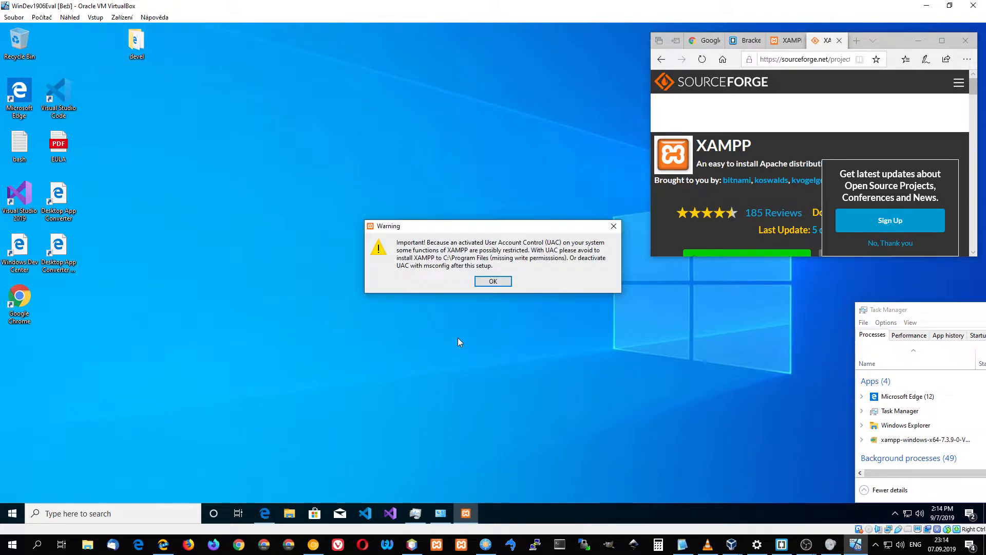
left_click(504, 280)
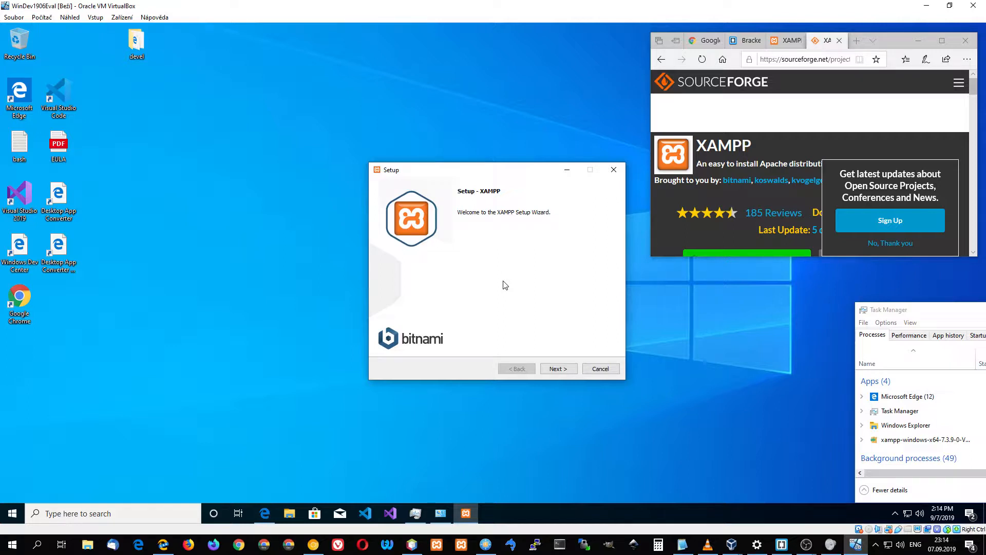
Advance past the setup welcome page and deselect the phpMyAdmin, Webalizer and Fake Sendmail components.
left_click(564, 373)
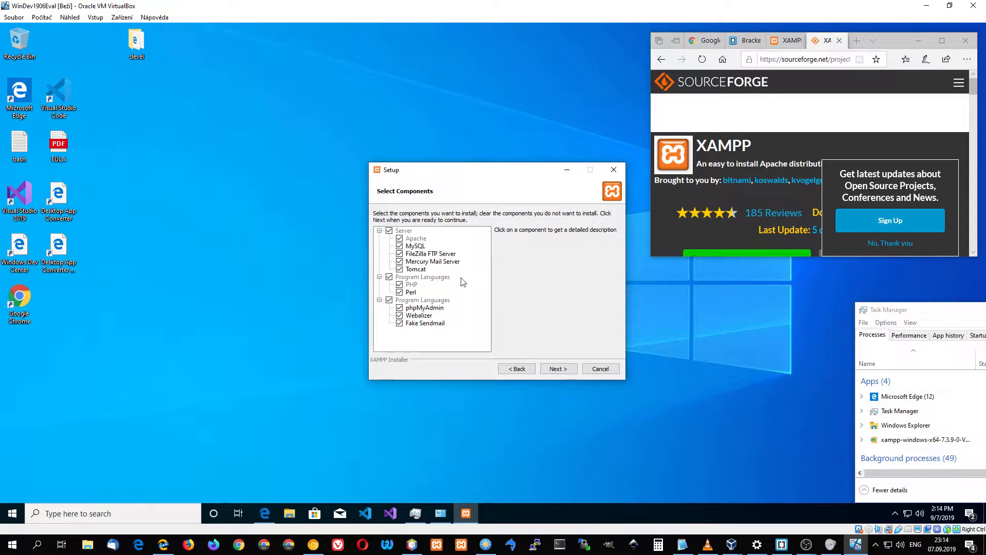
left_click(391, 302)
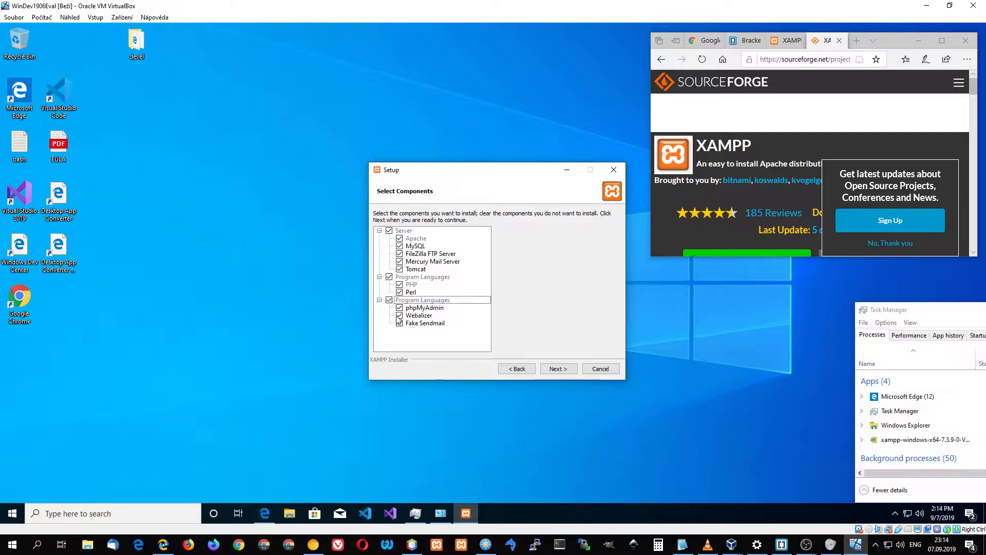
left_click_drag(512, 169, 466, 159)
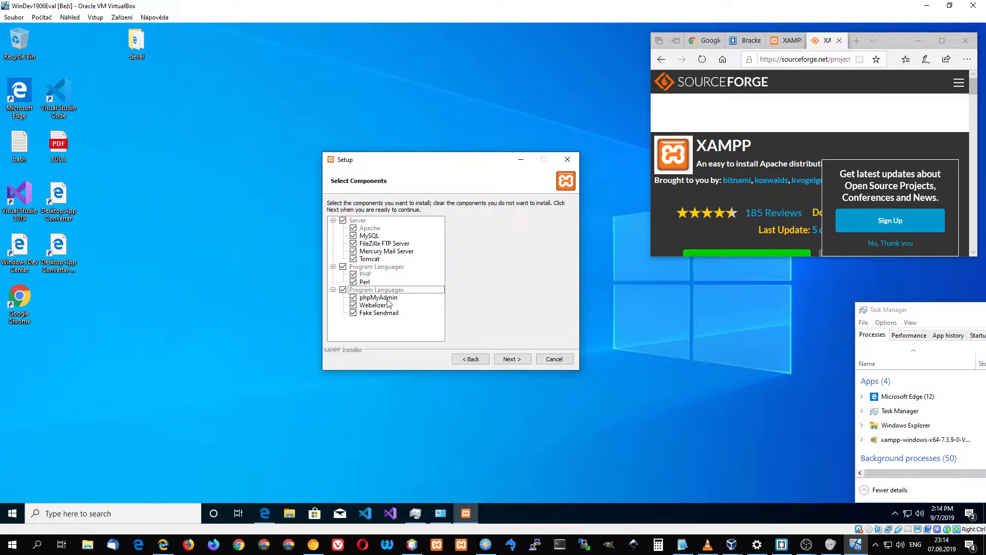
left_click(353, 298)
left_click(354, 309)
left_click(353, 306)
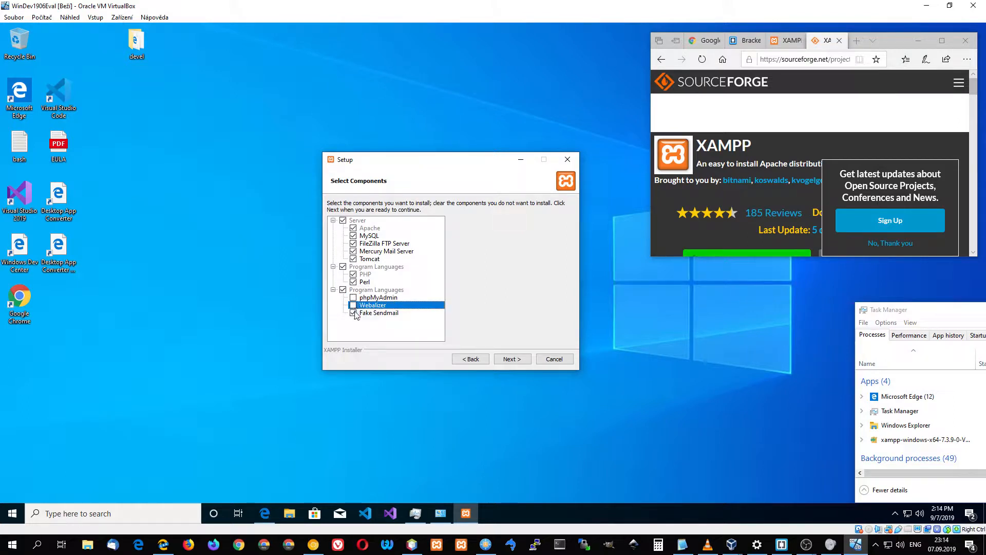
left_click(354, 313)
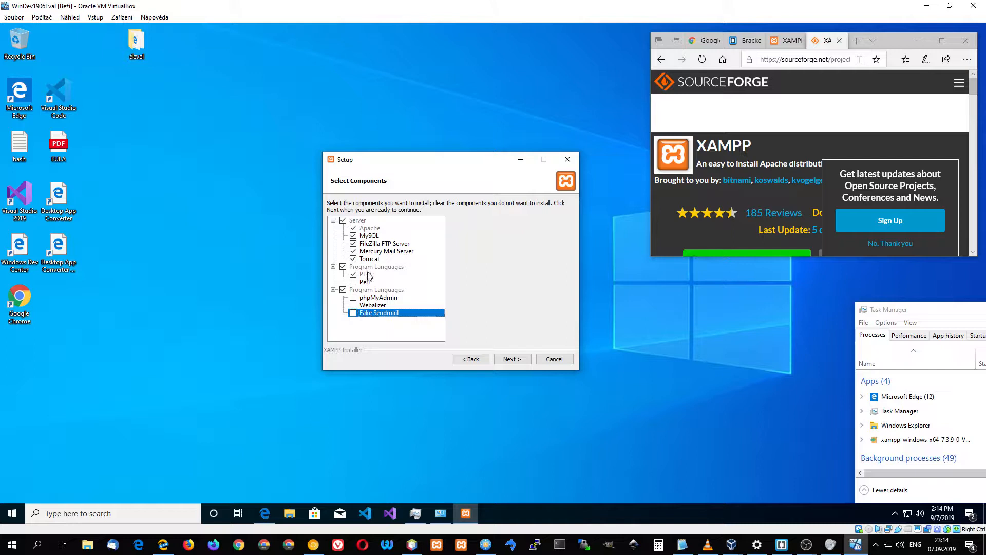
Deselect the FileZilla FTP Server, Mercury Mail Server and Tomcat components and continue.
left_click(353, 244)
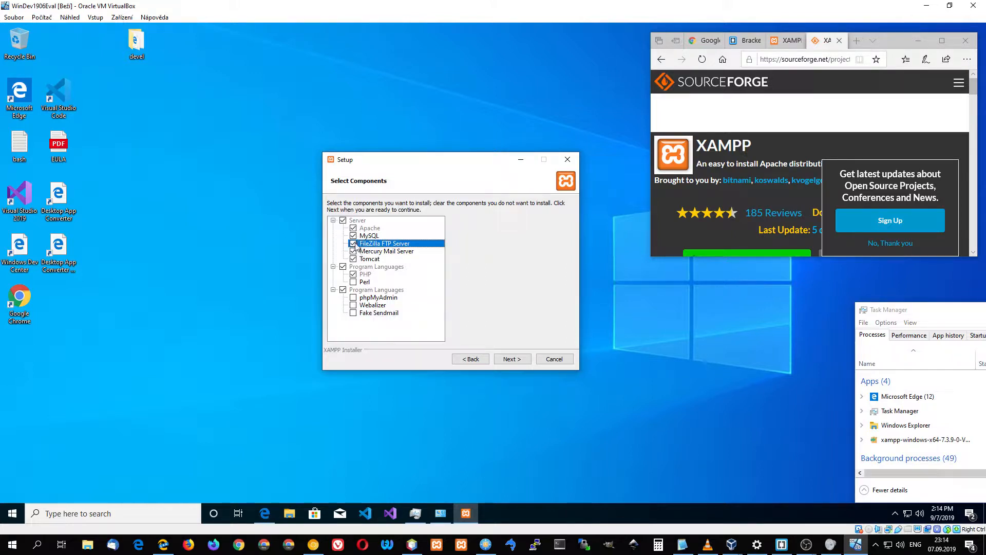
left_click(358, 251)
left_click(353, 251)
left_click(354, 259)
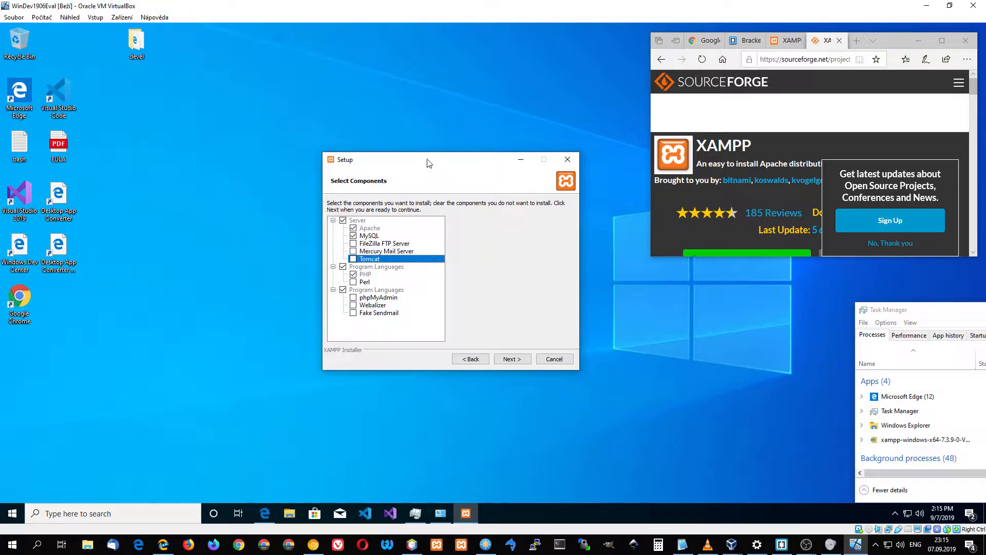
left_click_drag(430, 160, 421, 154)
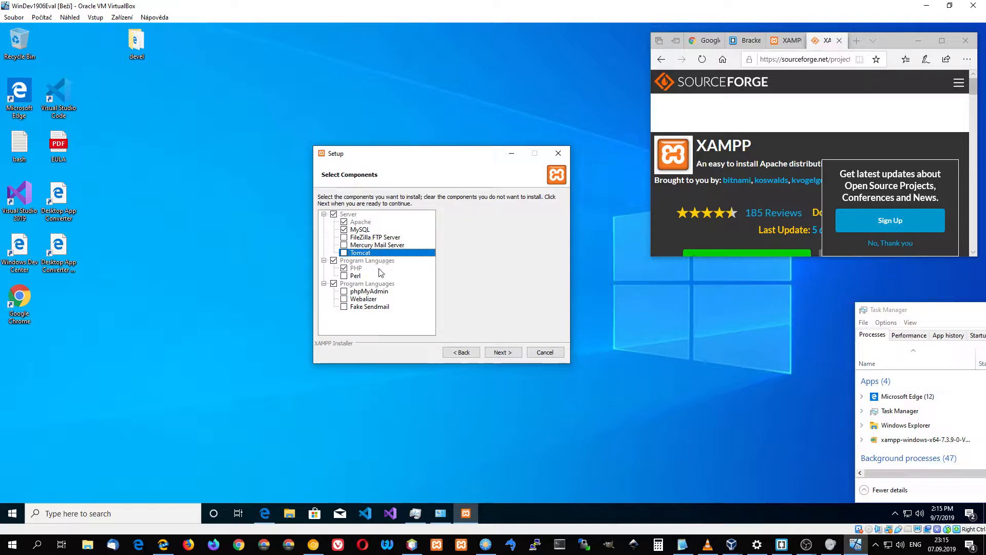
left_click(502, 353)
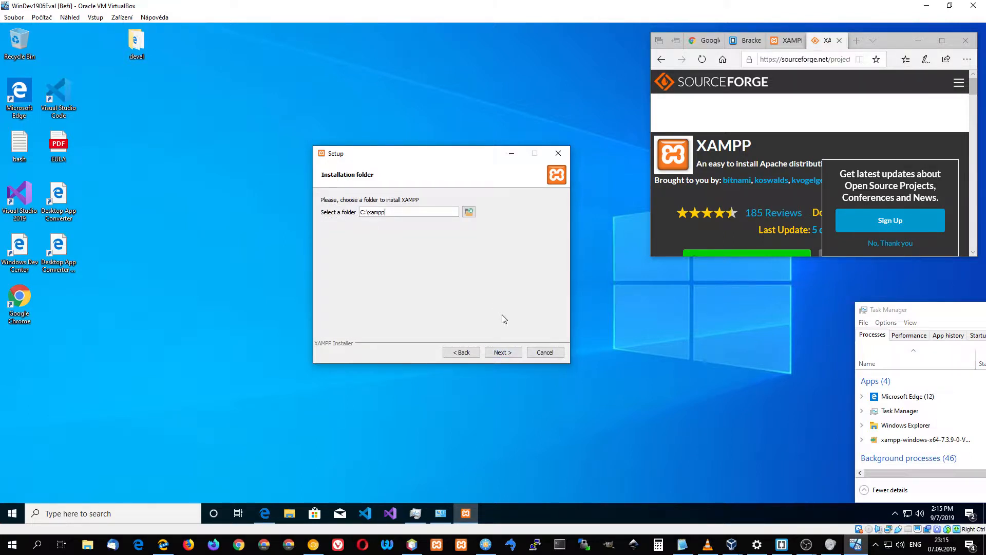
Keep C:\xampp as the installation folder, untick Learn more about Bitnami for XAMPP and start the installation.
left_click(504, 352)
left_click(504, 352)
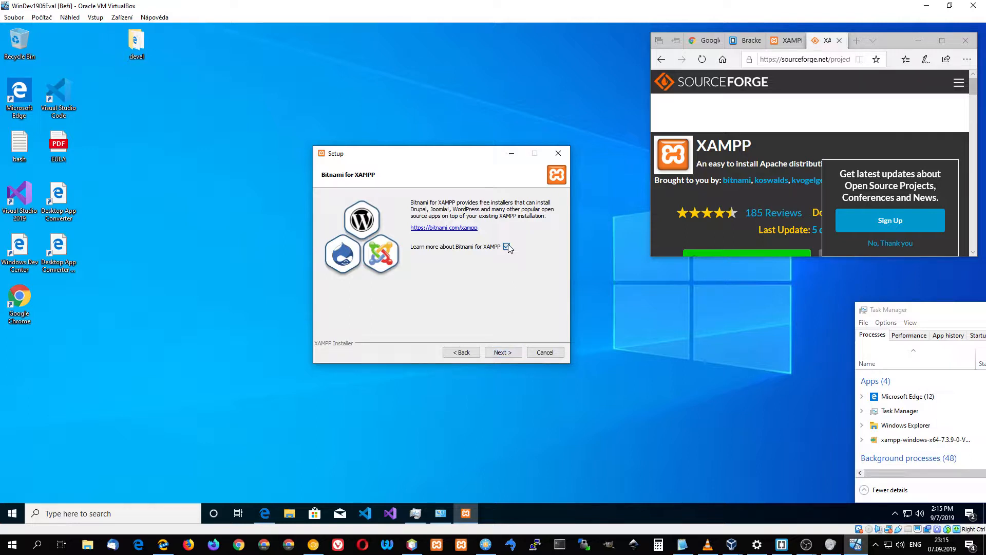
left_click(507, 247)
left_click(505, 353)
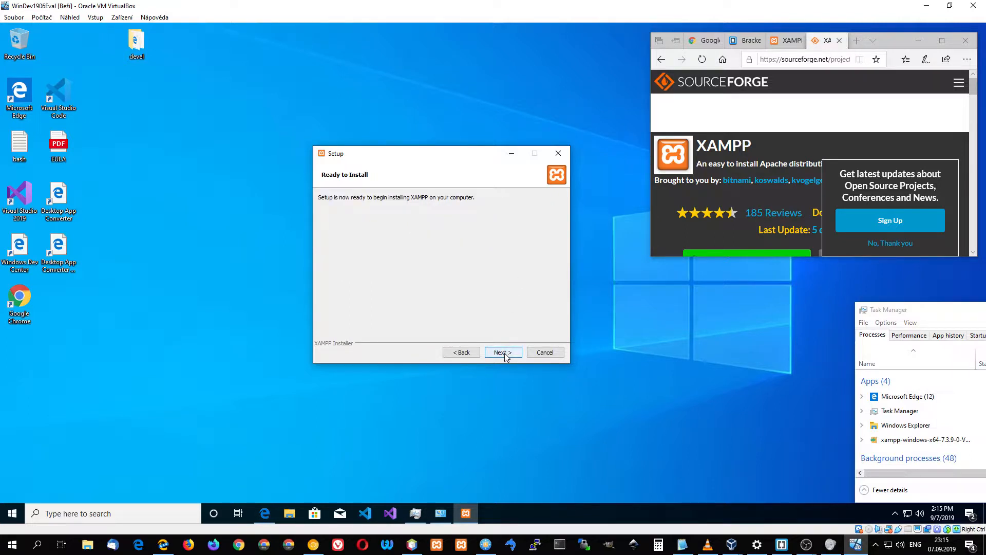
left_click(505, 353)
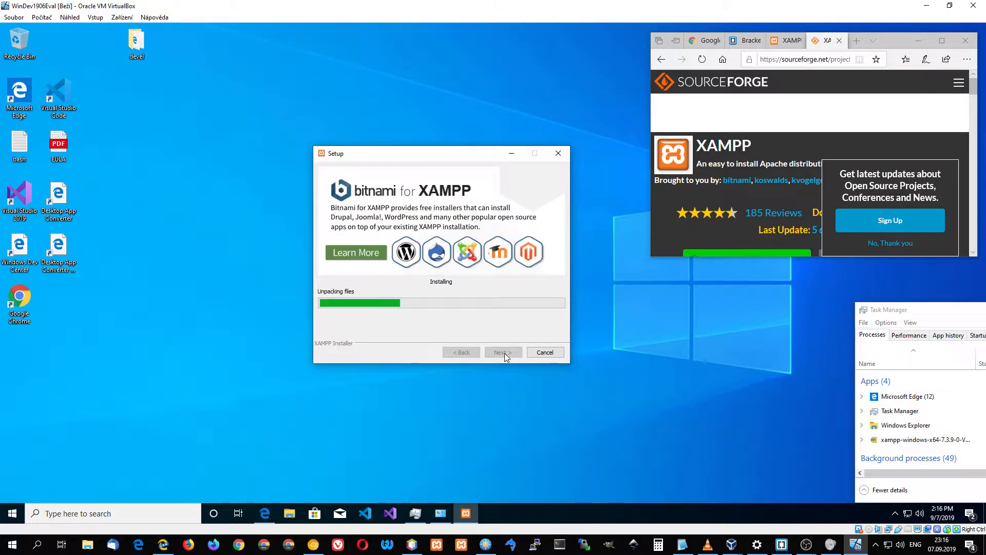
Maximize the Edge window, search for netbeans in a new tab and open the NetBeans website.
double_click(892, 39)
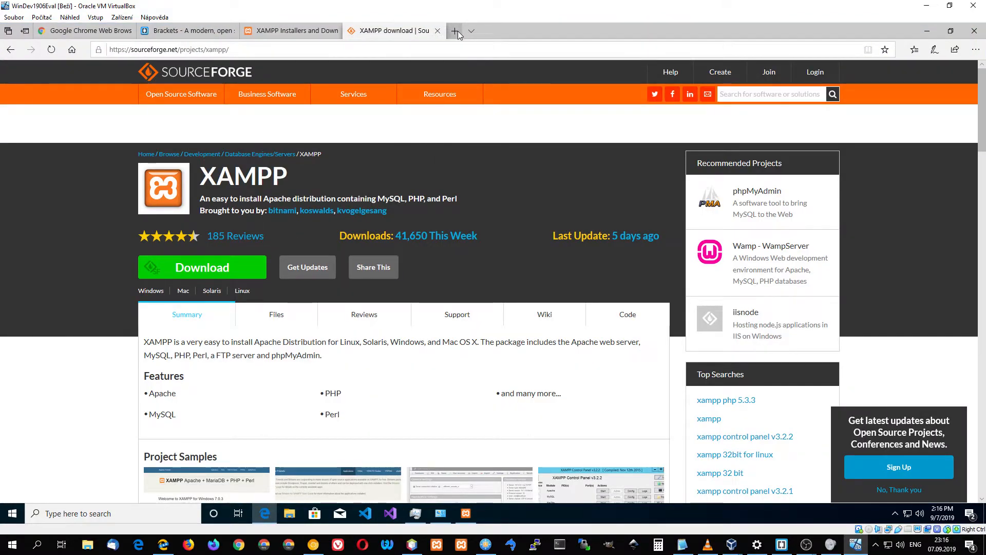
left_click(457, 31)
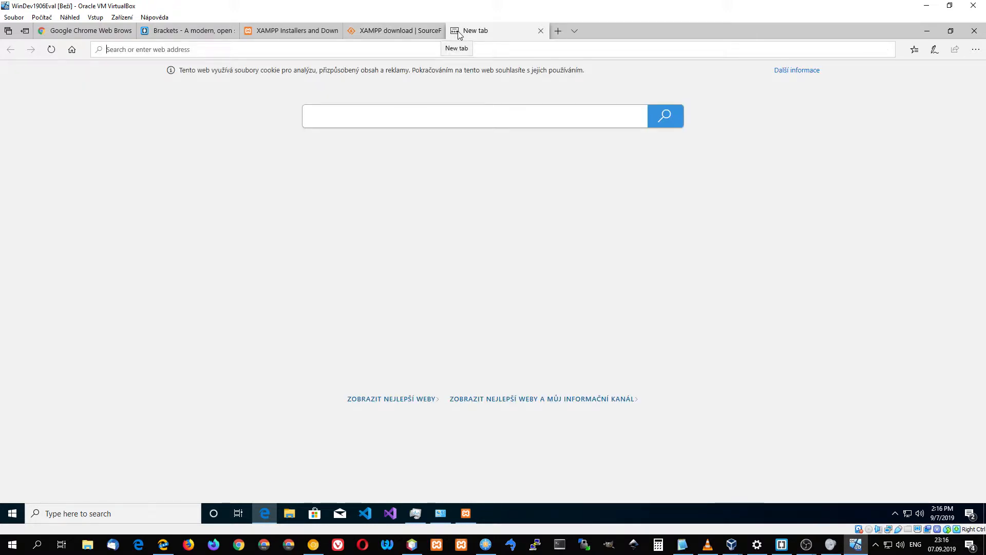
type("netbeans")
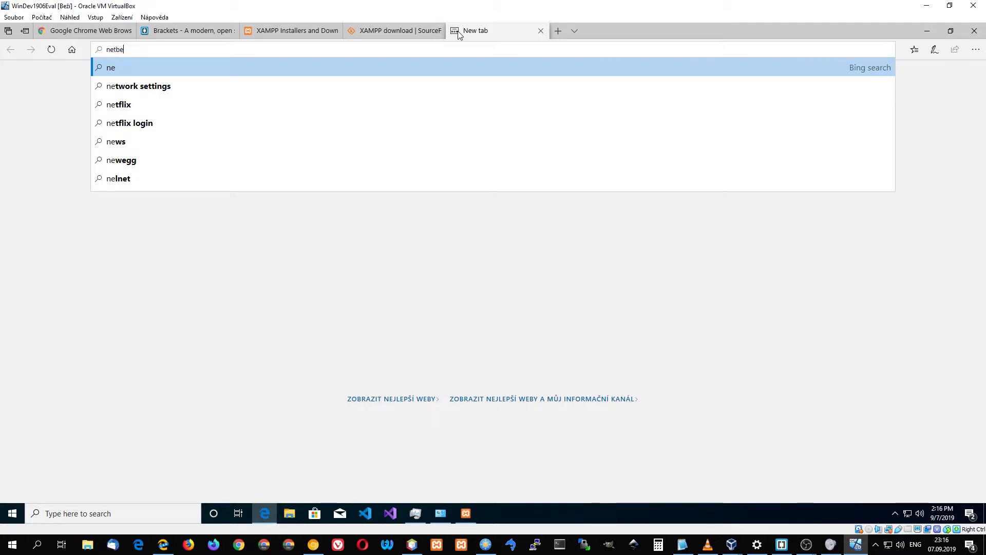
key("Return")
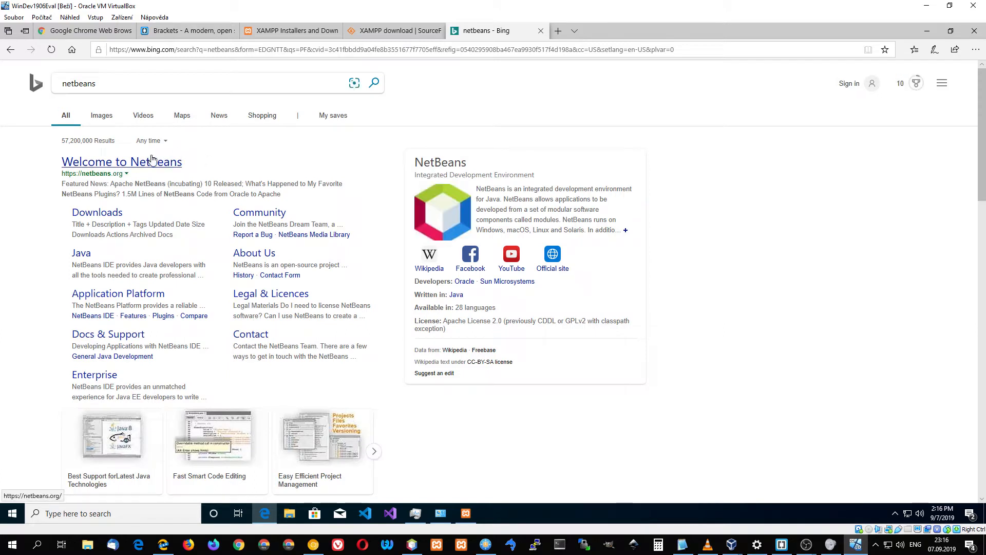
left_click(152, 158)
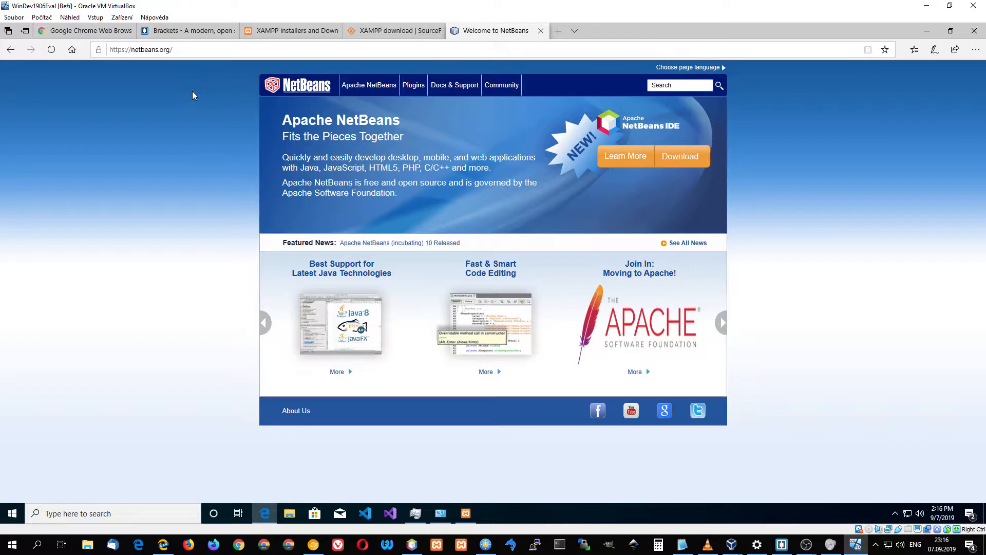
Open the Apache NetBeans download page and look over the available releases.
left_click(191, 253)
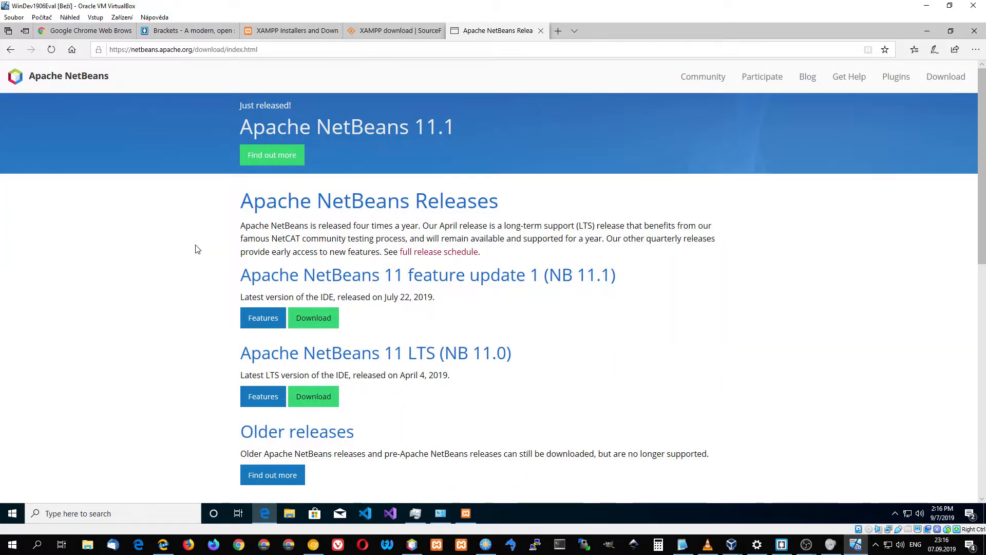
scroll(198, 246, "down", 3)
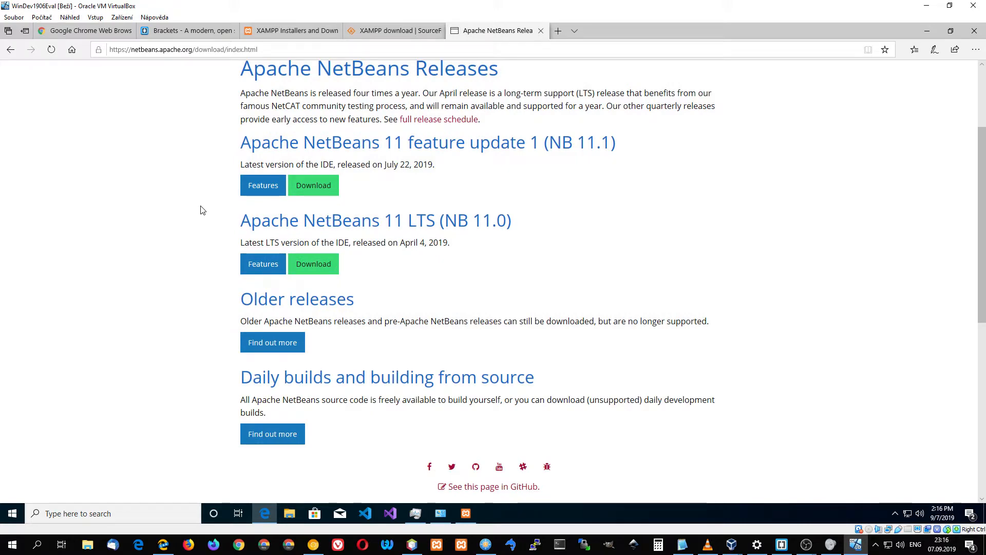
scroll(200, 210, "up", 3)
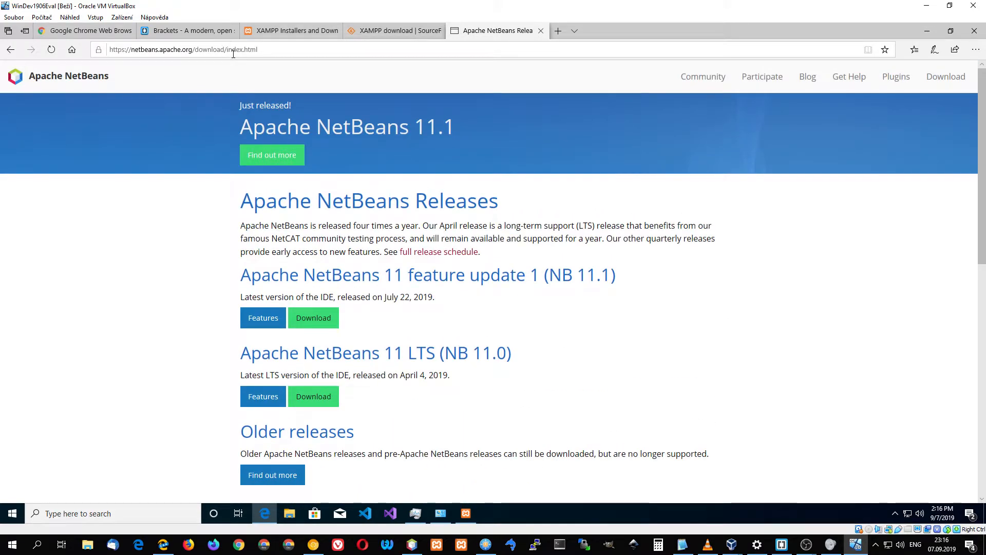
Search the web for netbeans php and browse the NetBeans IDE PHP Development features page.
left_click(233, 50)
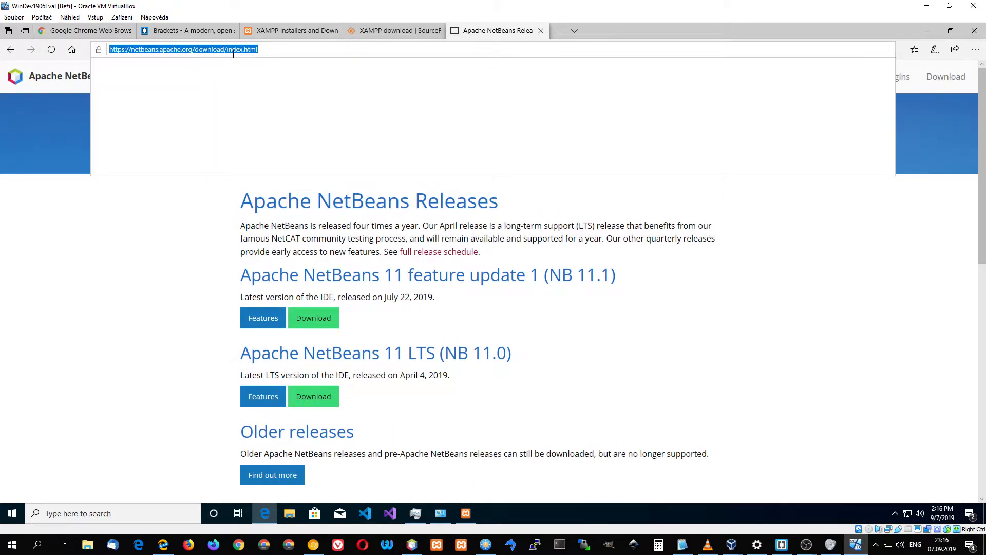
type("netbeans php")
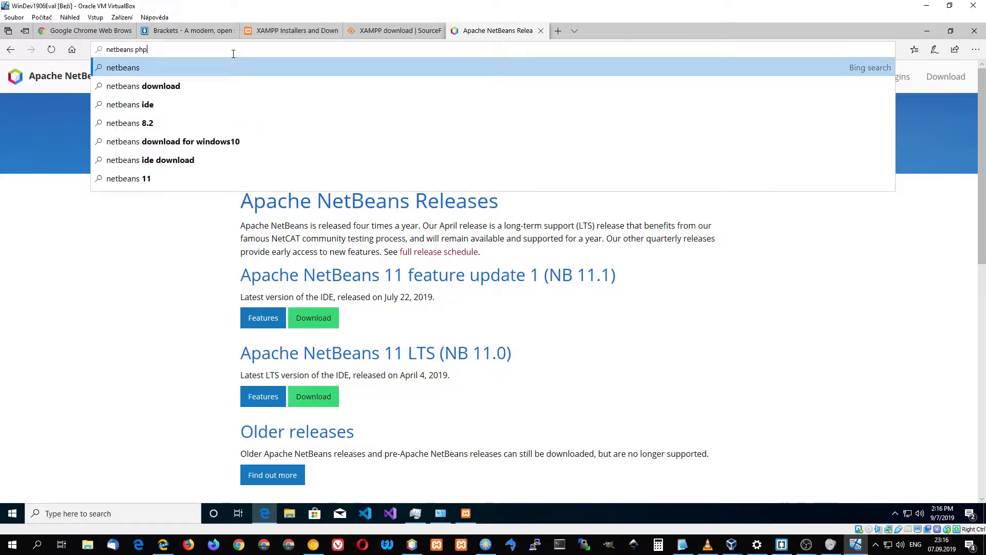
key("Return")
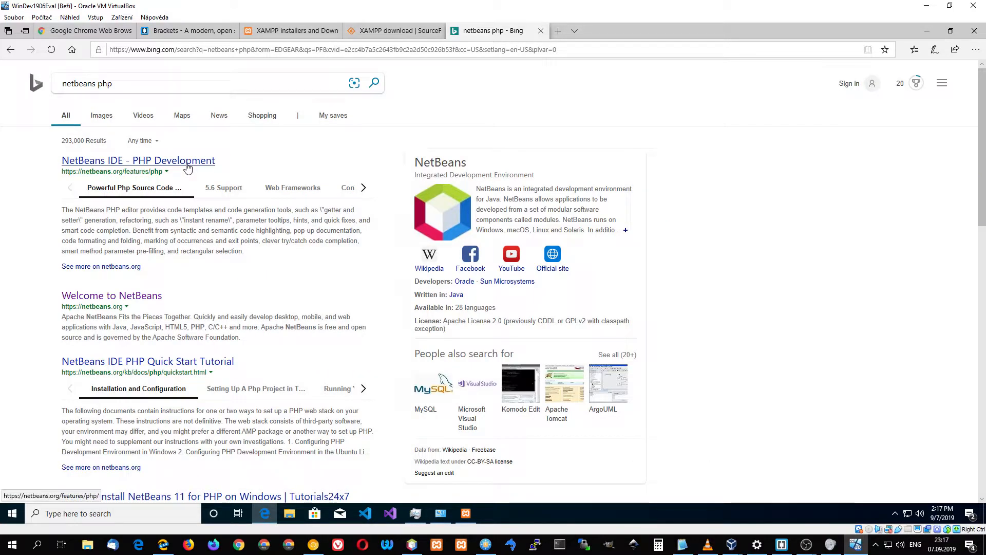
left_click(189, 167)
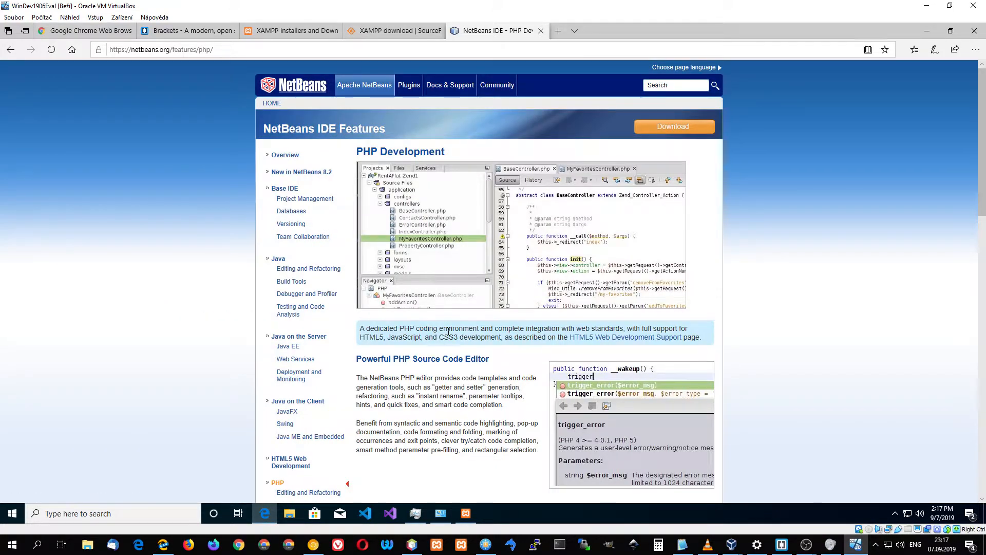
scroll(448, 331, "down", 5)
scroll(449, 332, "down", 4)
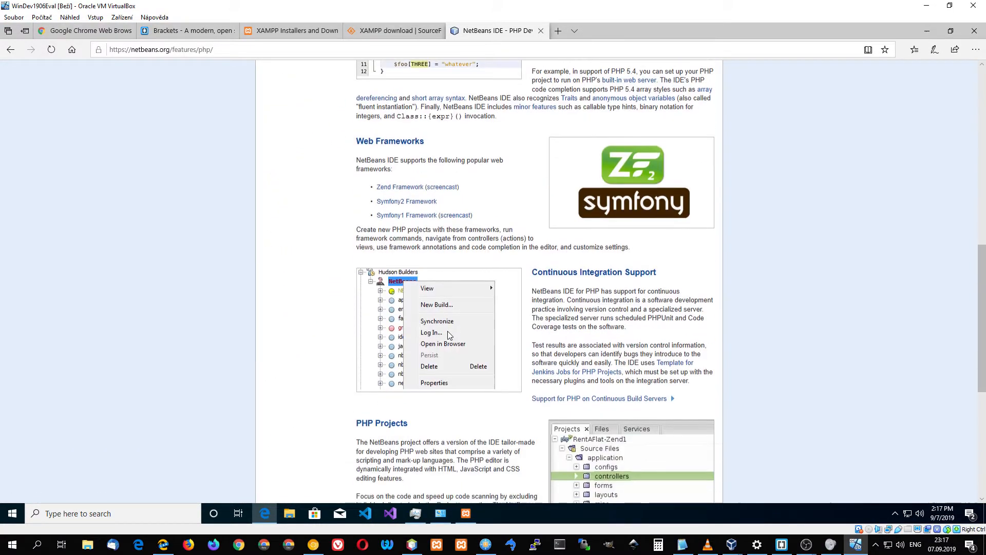
scroll(450, 335, "up", 6)
scroll(449, 335, "up", 3)
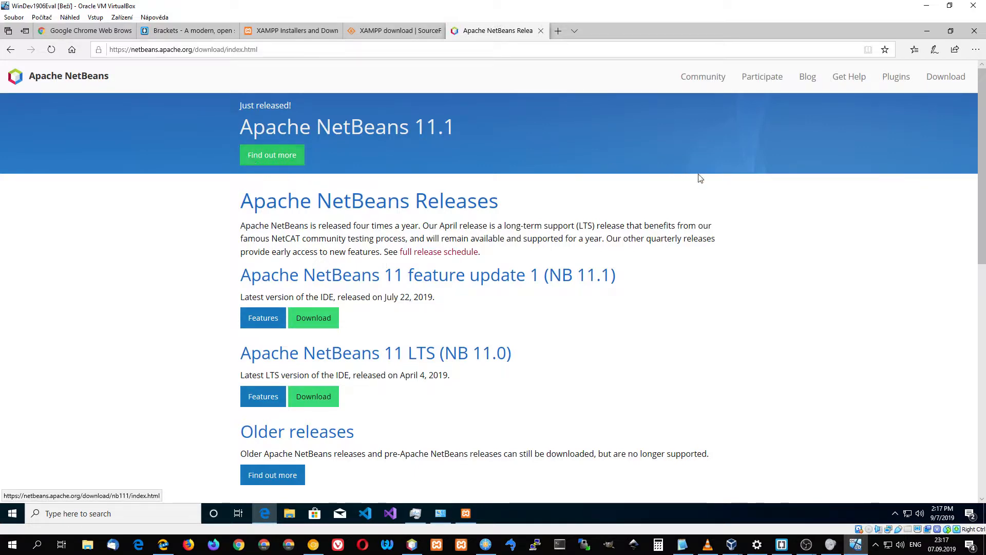
Minimize the Edge browser inside the VM to return to the XAMPP installer.
left_click(924, 8)
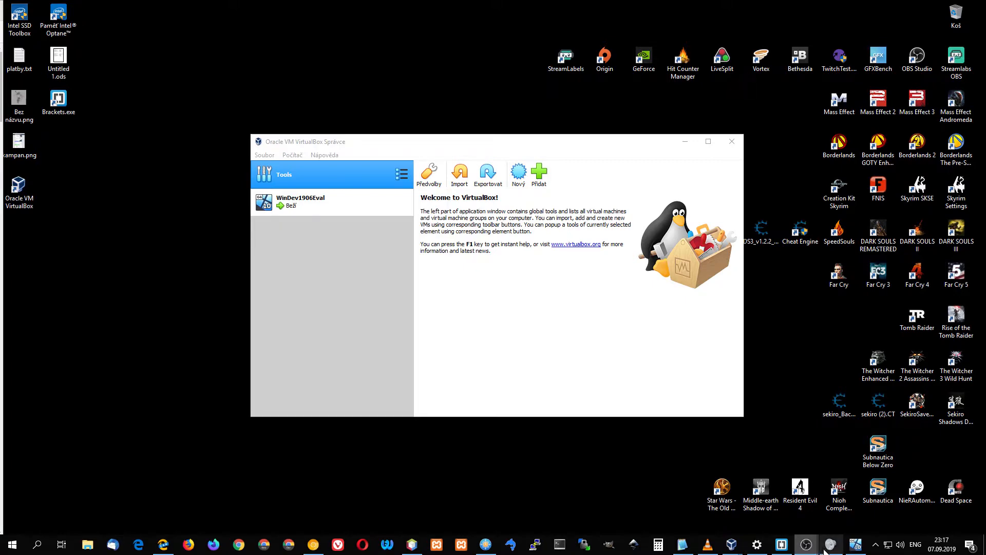
mouse_move(848, 550)
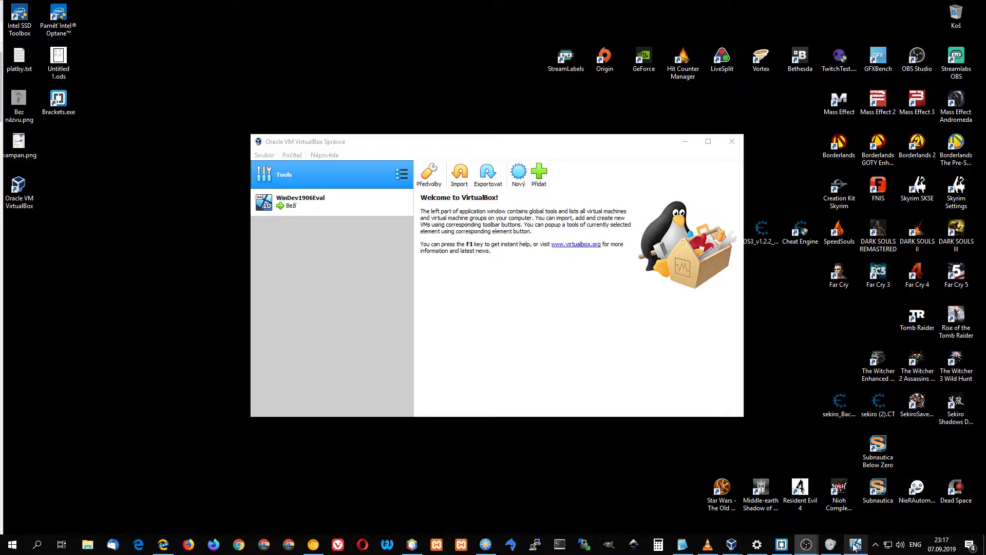
left_click(852, 550)
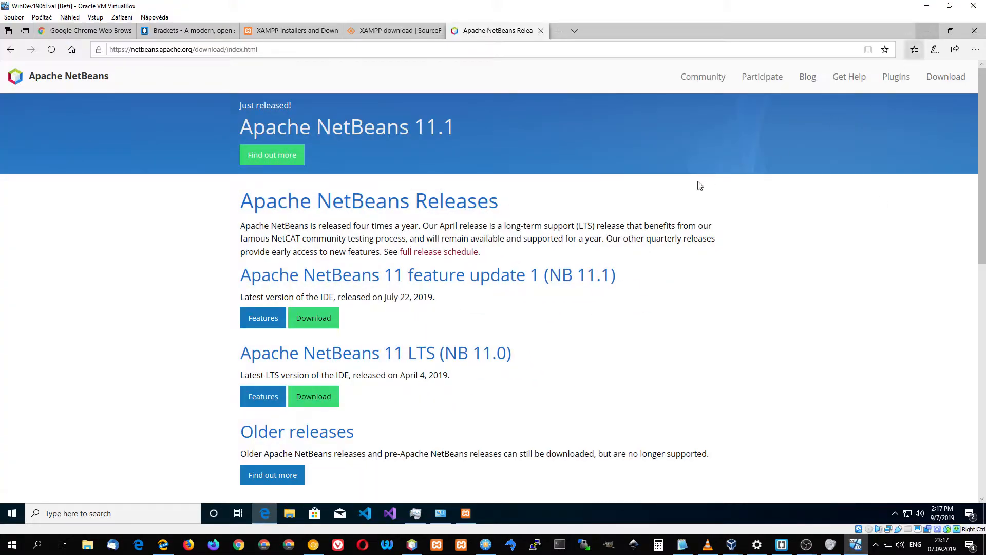
left_click(923, 34)
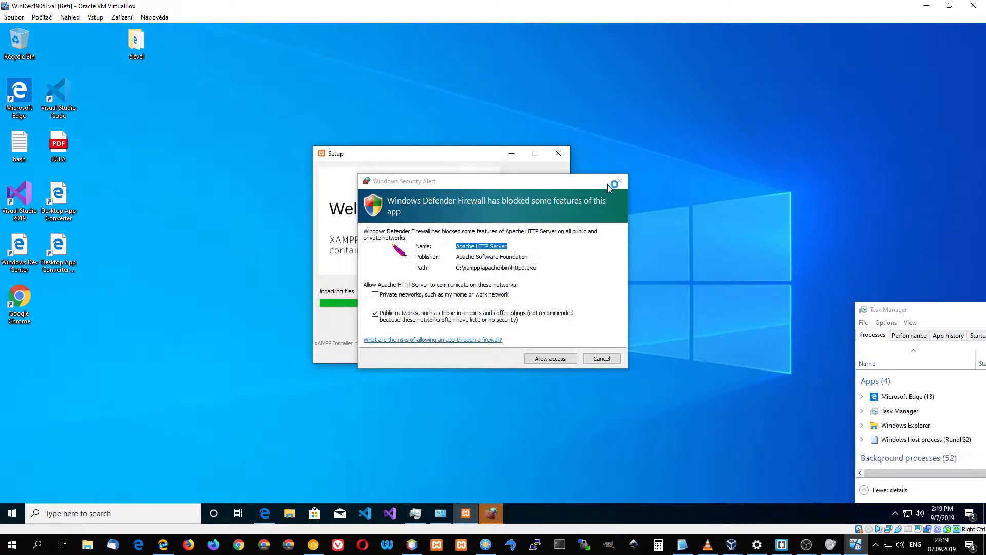
Allow Apache HTTP Server through the firewall and finish the XAMPP setup, starting the Control Panel.
left_click(564, 361)
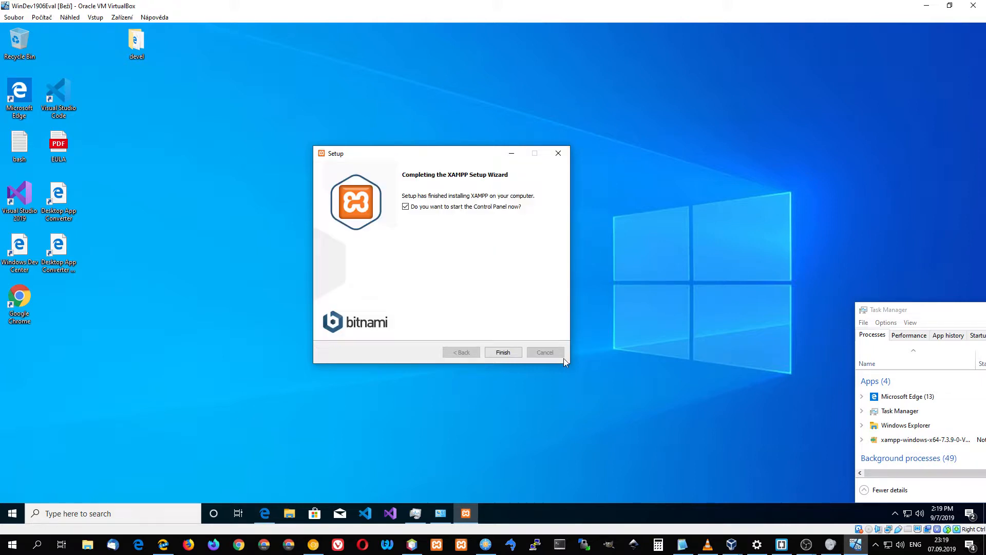
left_click(503, 352)
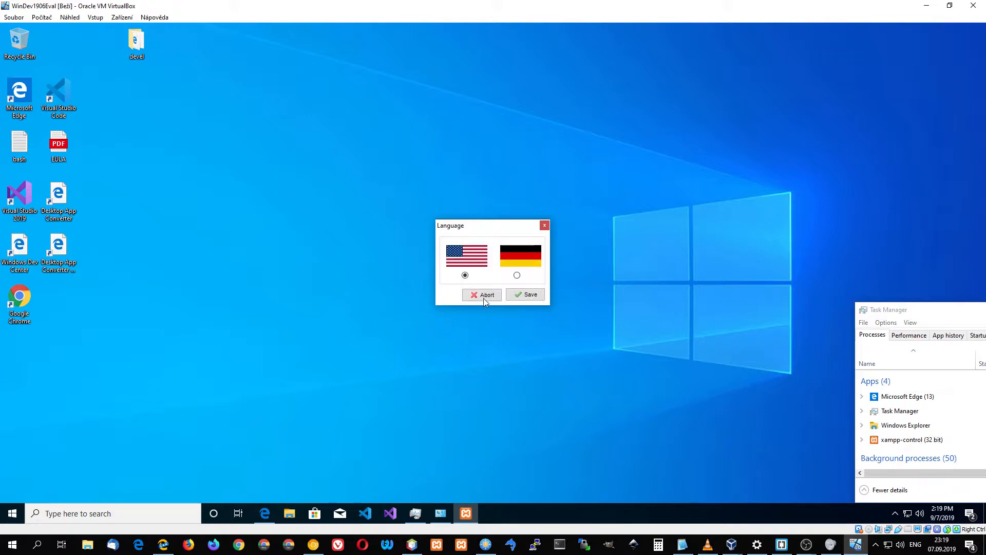
Save English as the XAMPP Control Panel language and move the control panel window.
left_click(537, 296)
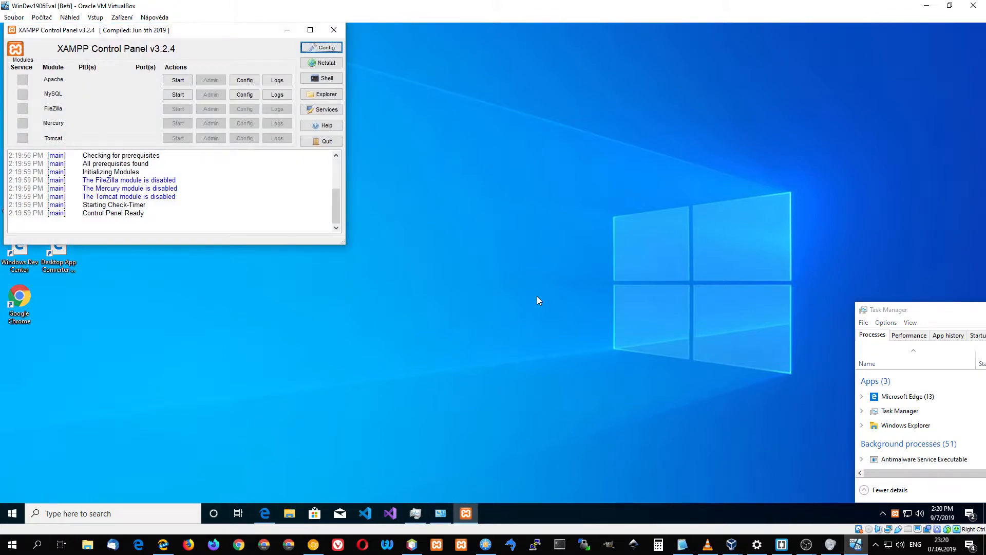
left_click_drag(199, 31, 365, 86)
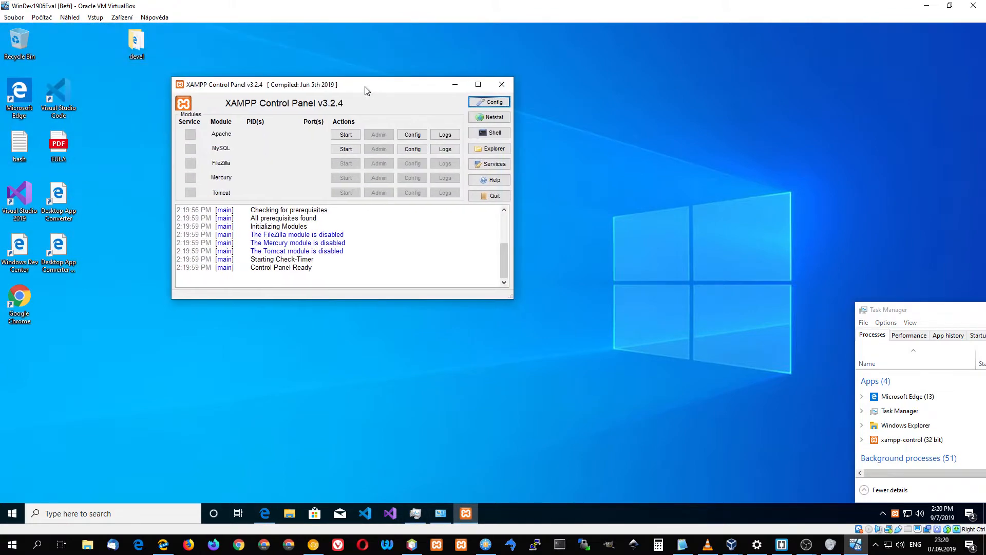
left_click(12, 514)
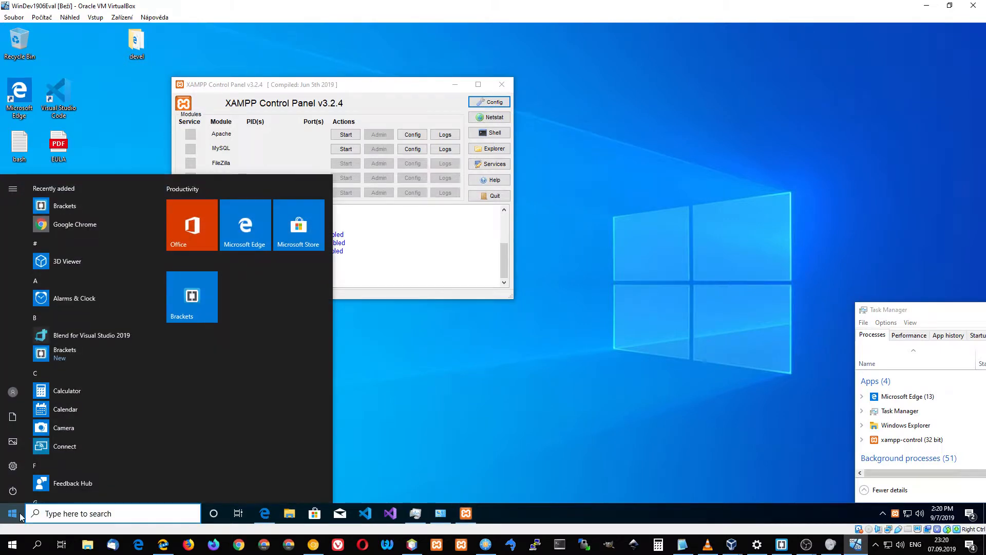
left_click(105, 514)
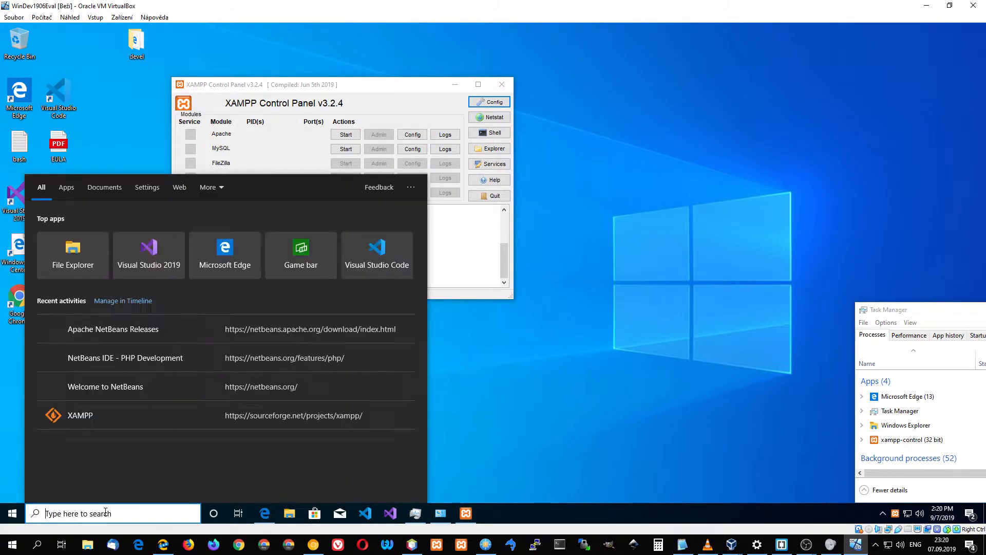
type("xampp")
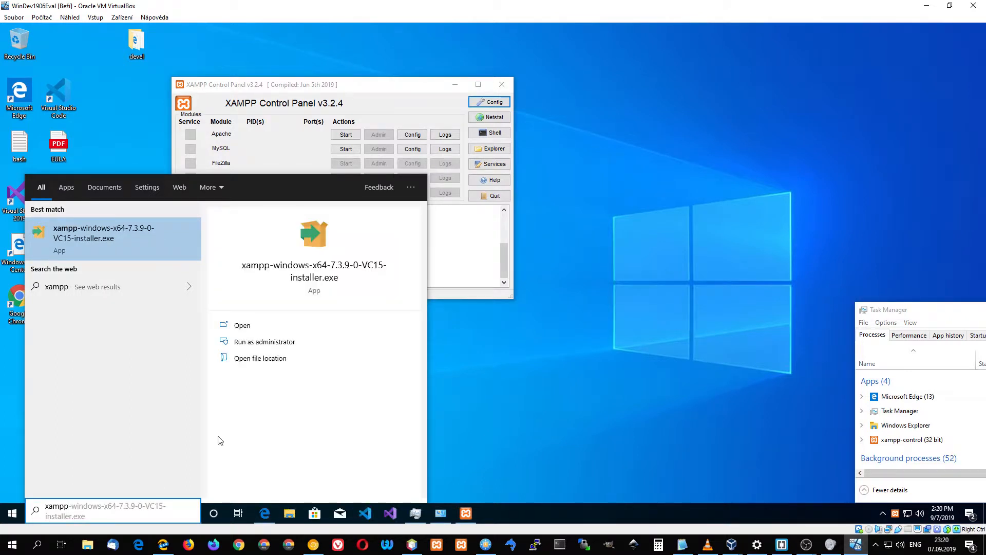
left_click(507, 393)
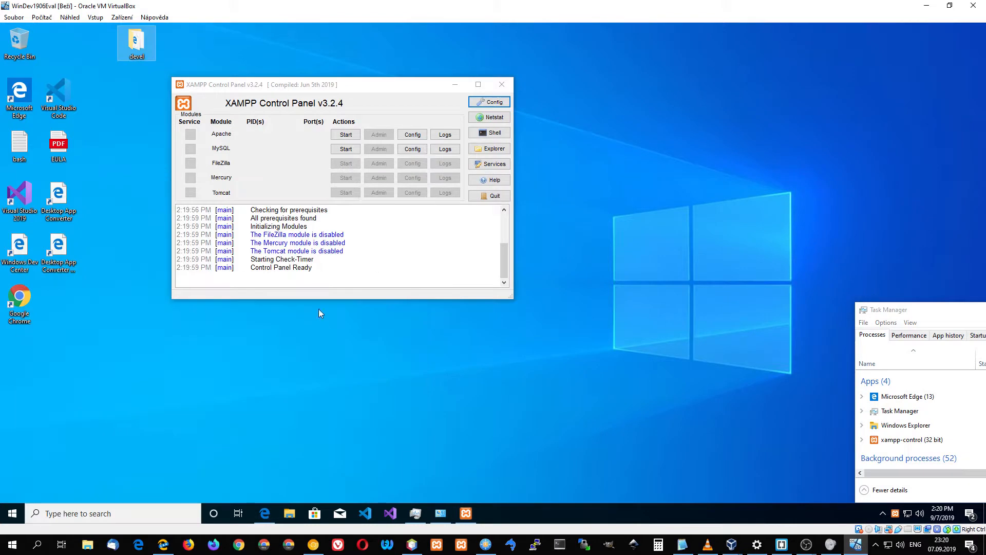
Create a desktop shortcut to xampp-control from the C:\xampp folder.
left_click(301, 514)
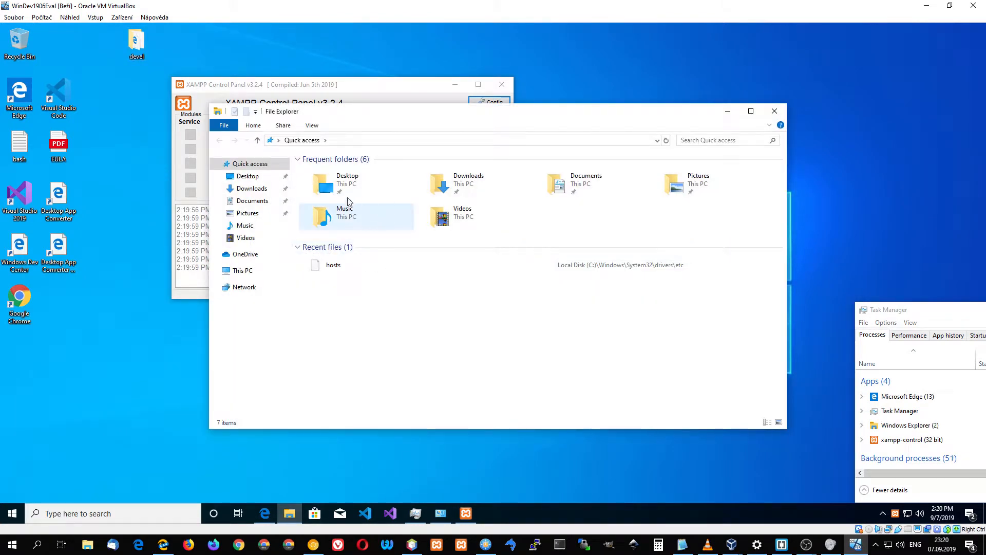
double_click(329, 185)
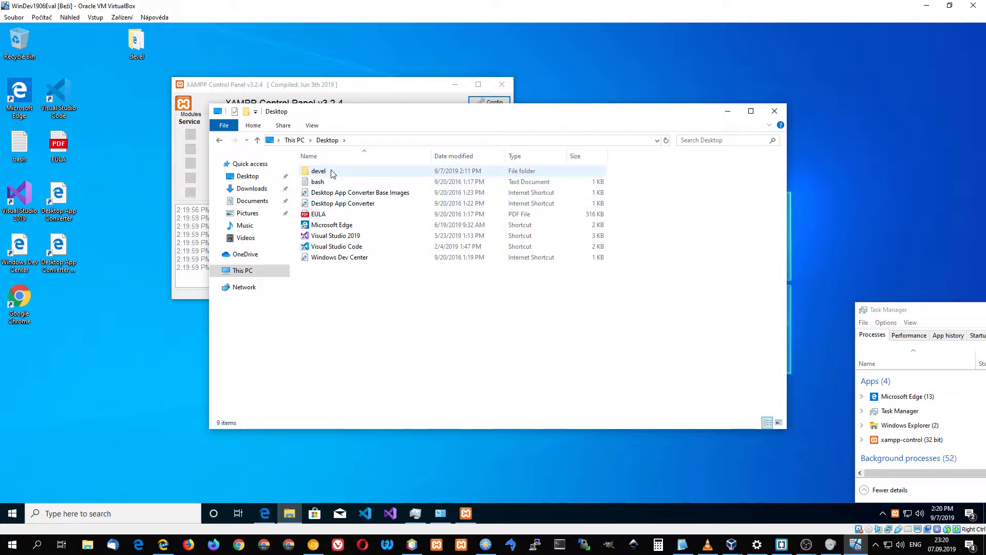
left_click(274, 269)
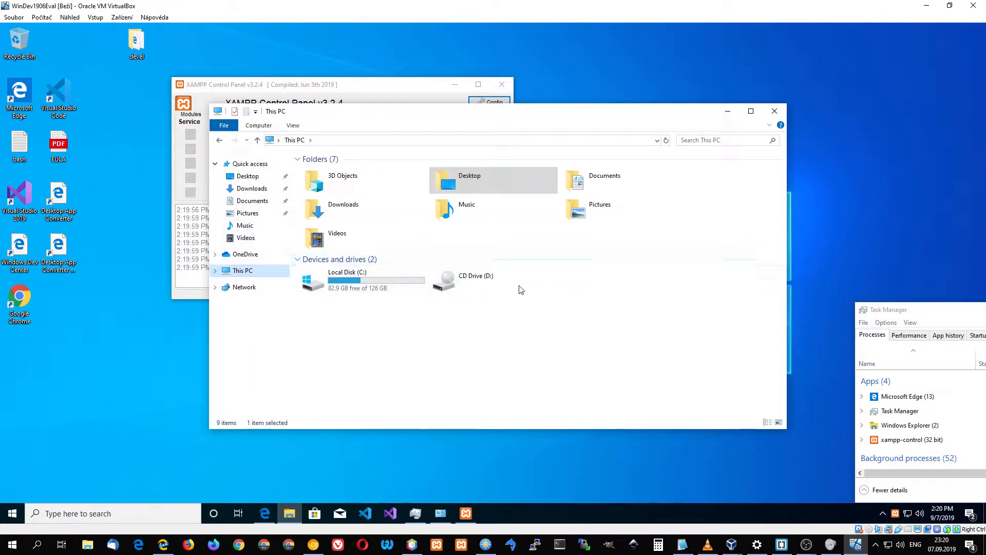
left_click(385, 277)
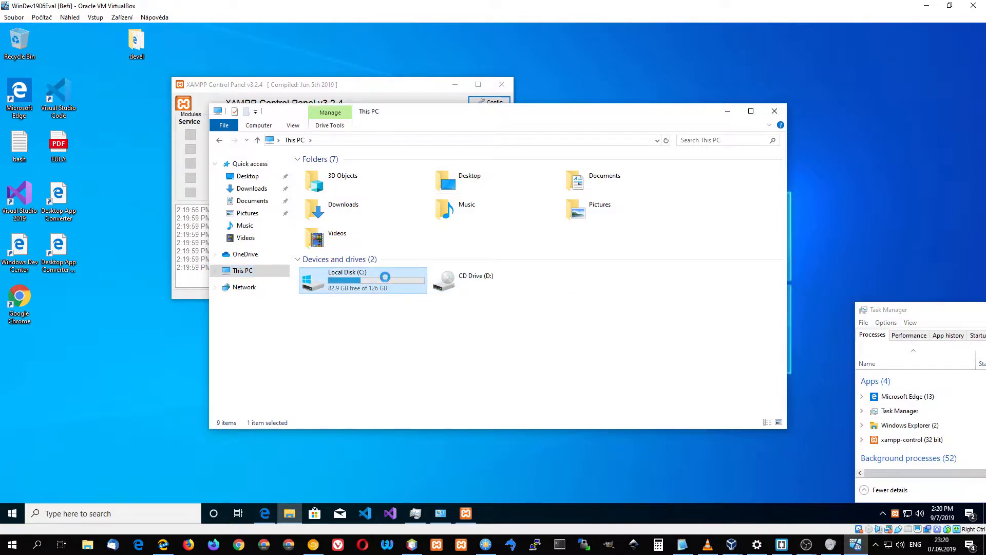
double_click(342, 237)
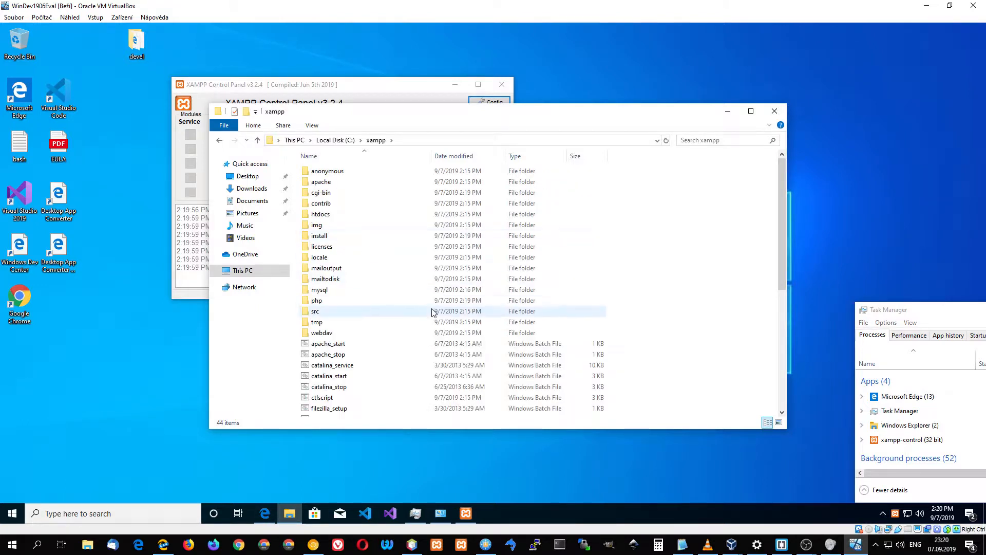
scroll(431, 321, "down", 1)
scroll(432, 326, "down", 6)
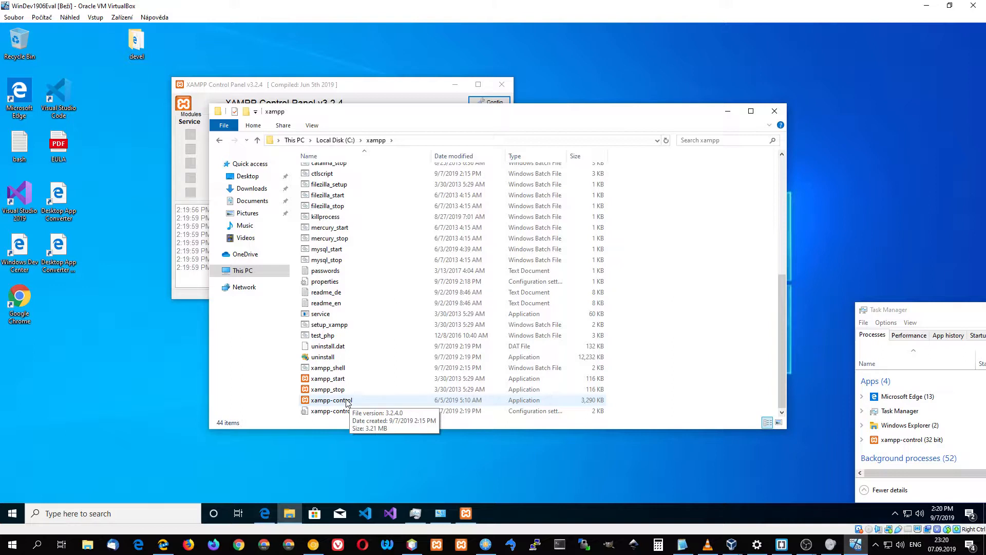
left_click_drag(347, 402, 88, 396)
left_click(154, 427)
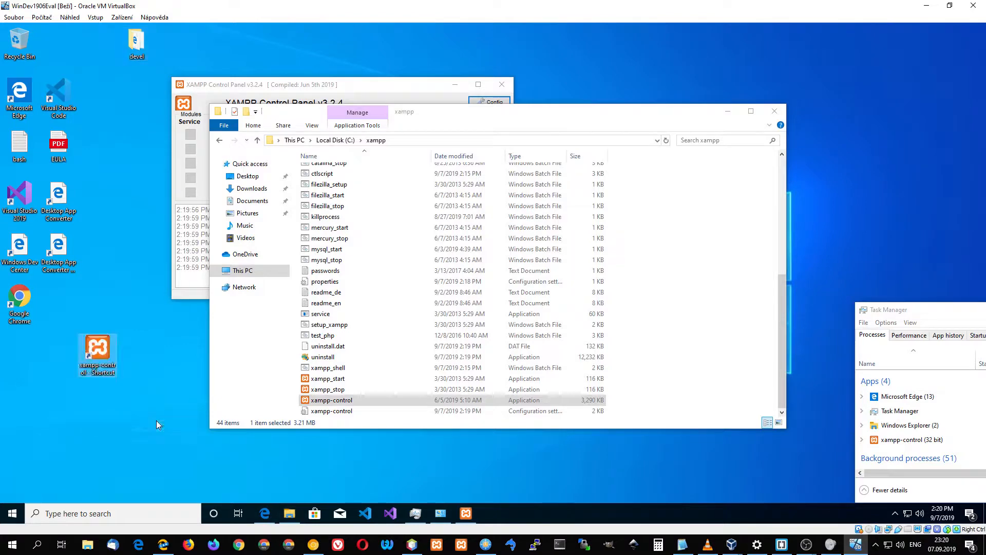
Test the Apache module by starting and stopping it in the XAMPP Control Panel.
left_click(727, 114)
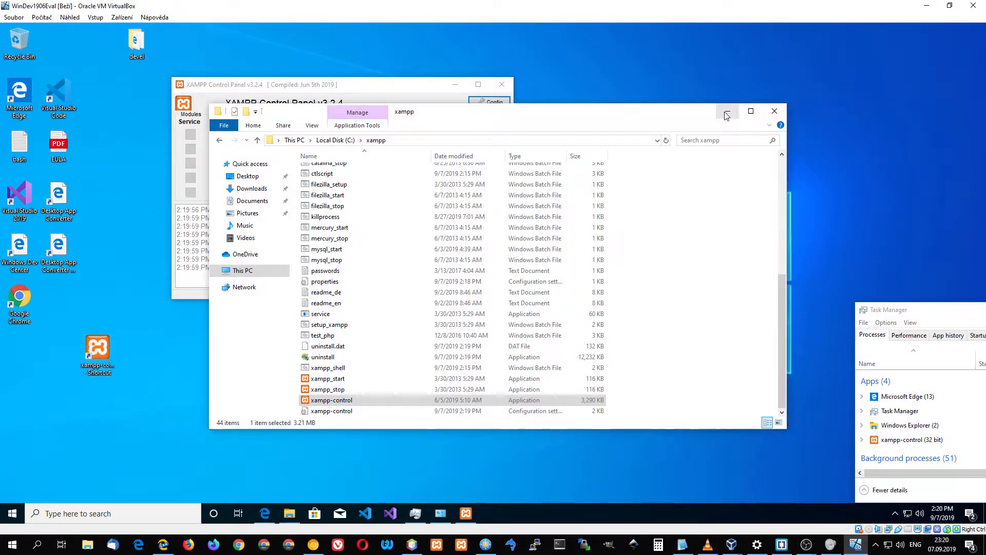
left_click(726, 115)
left_click_drag(402, 88, 569, 64)
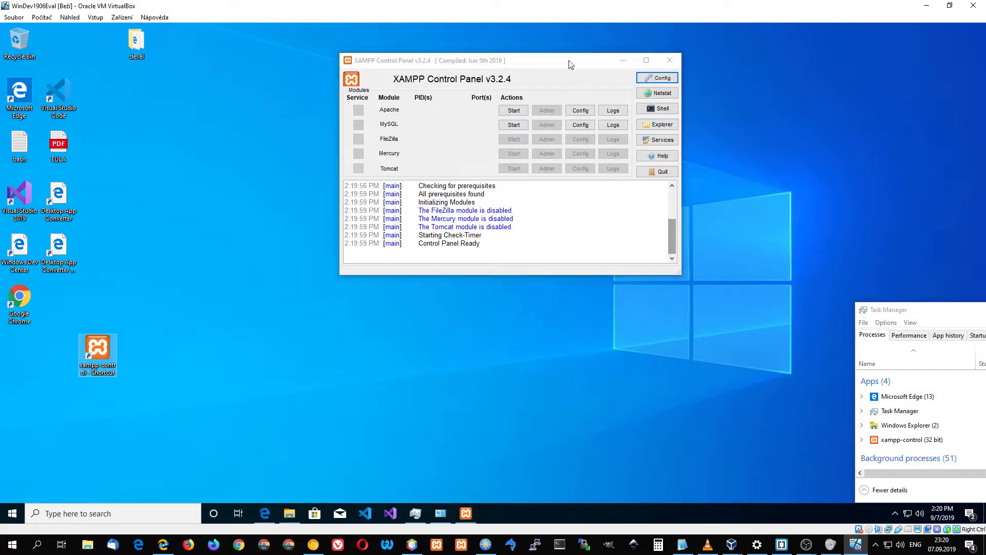
left_click(514, 111)
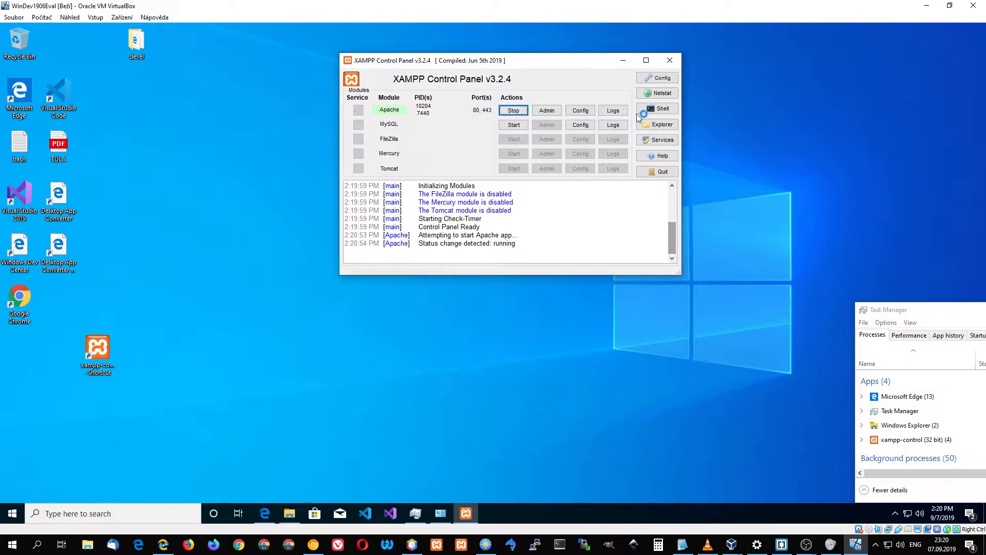
left_click(514, 110)
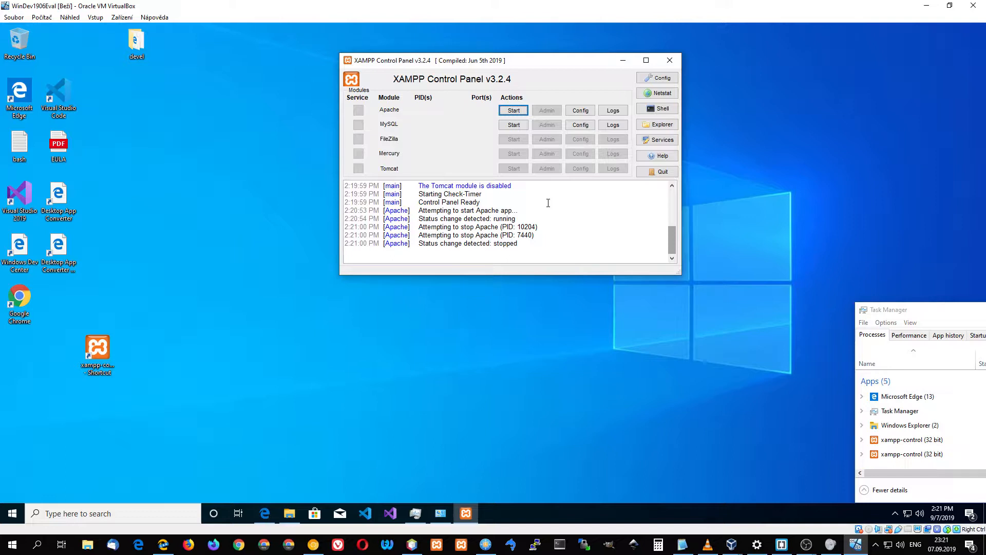
Open Apache's httpd.conf from the XAMPP Control Panel and browse to the end of the file.
left_click(582, 111)
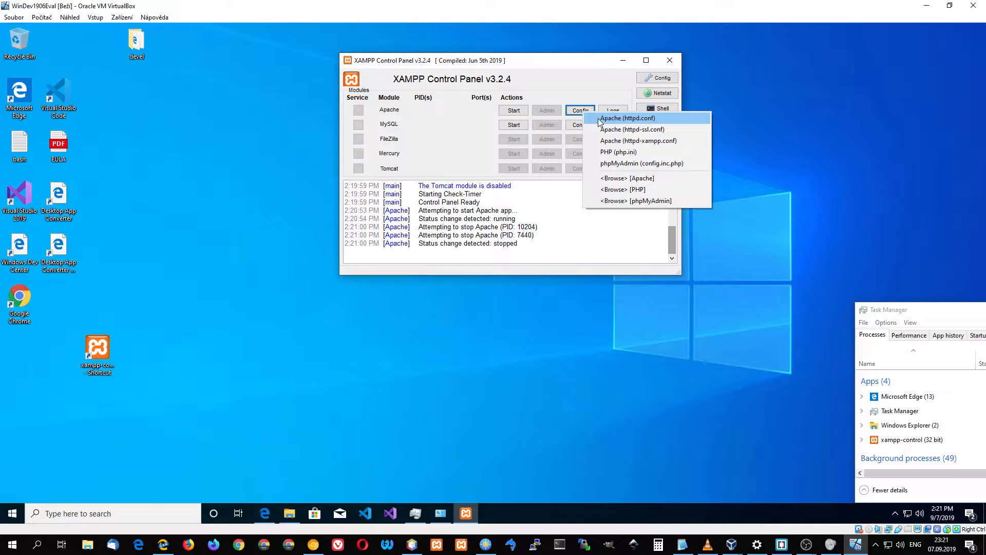
left_click(627, 119)
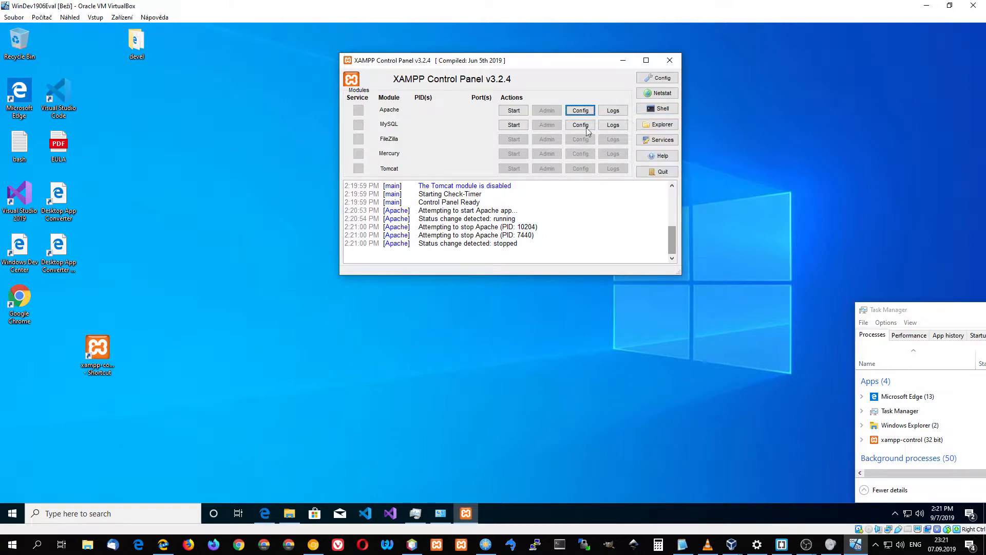
scroll(674, 104, "down", 6)
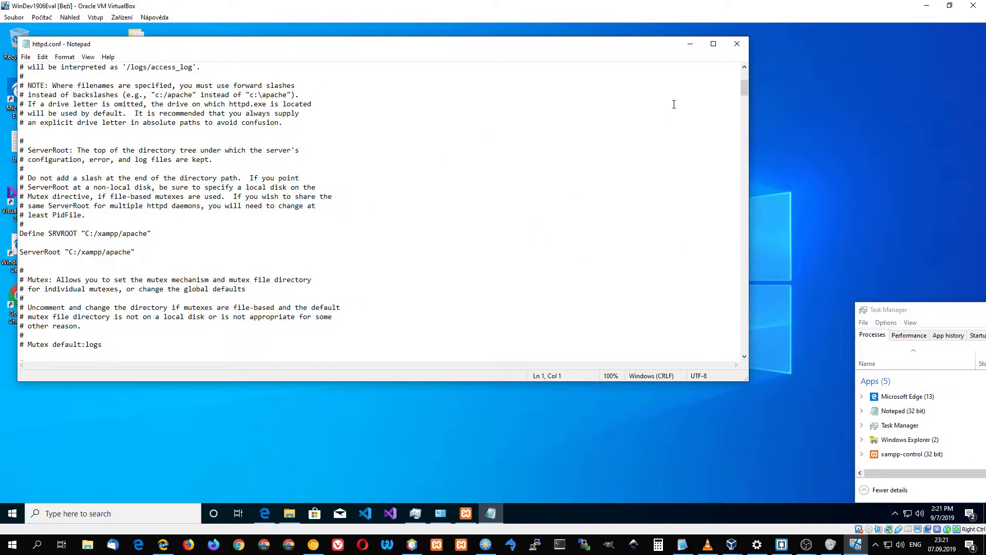
left_click_drag(746, 91, 744, 354)
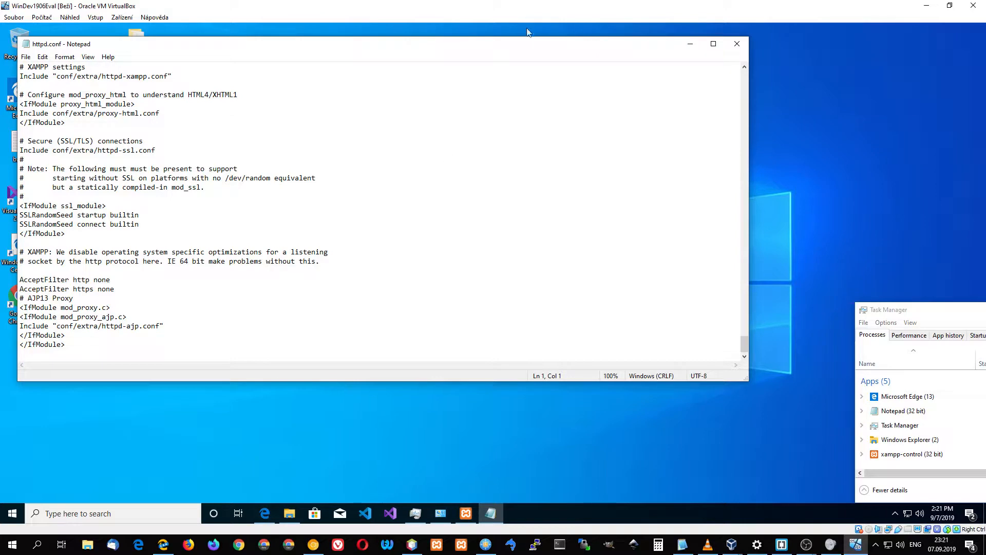
left_click_drag(532, 46, 590, 190)
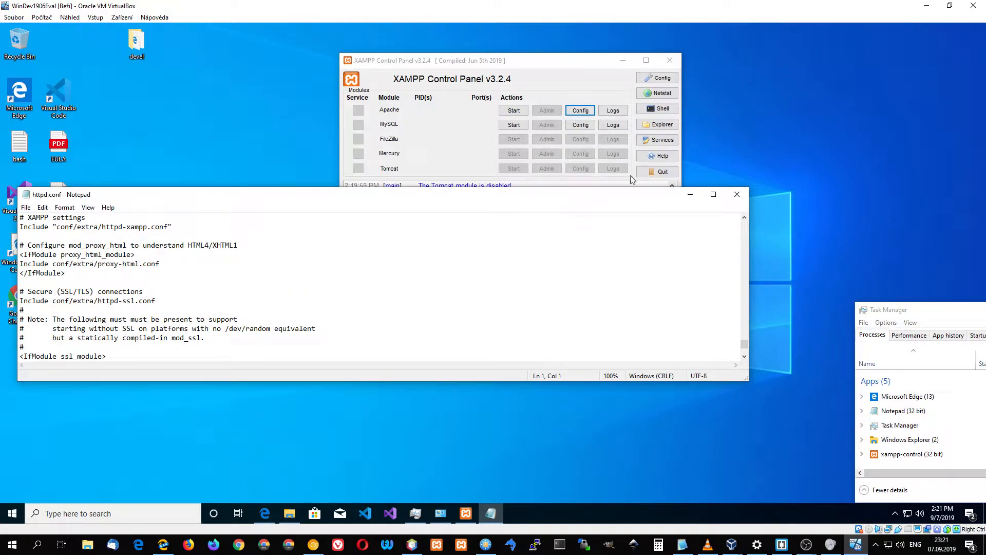
Open Apache's httpd-xampp.conf from the XAMPP Control Panel and scroll through its contents.
left_click(587, 114)
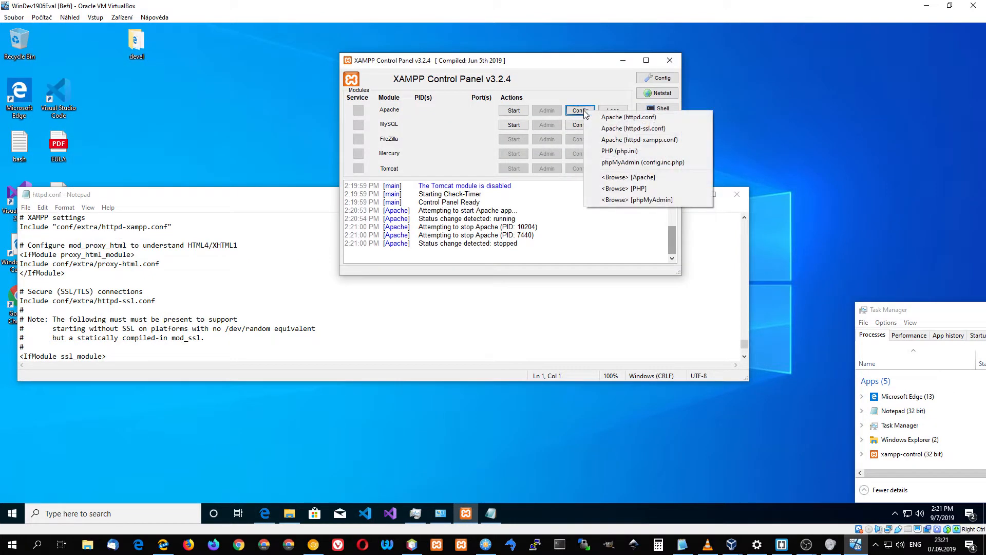
left_click(661, 140)
scroll(400, 165, "down", 18)
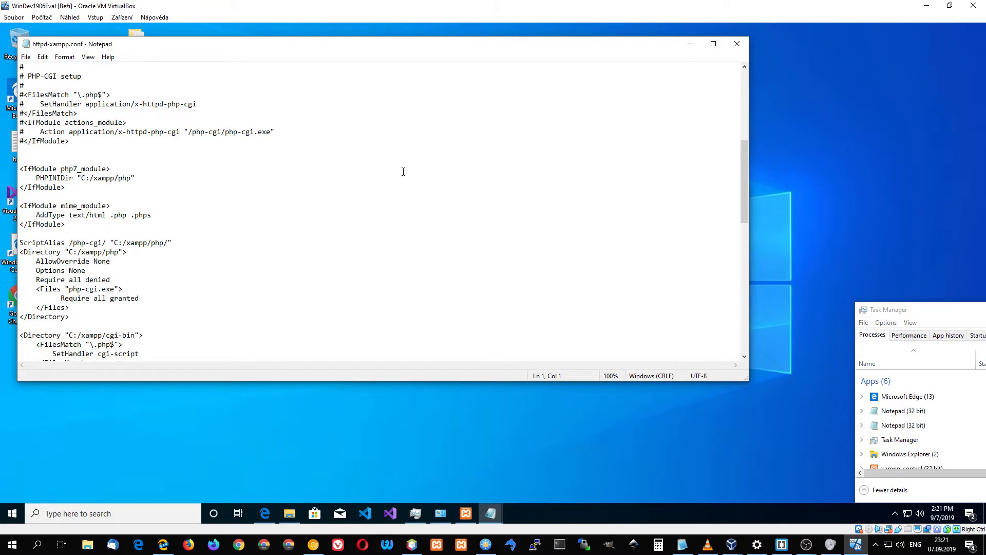
scroll(404, 171, "down", 8)
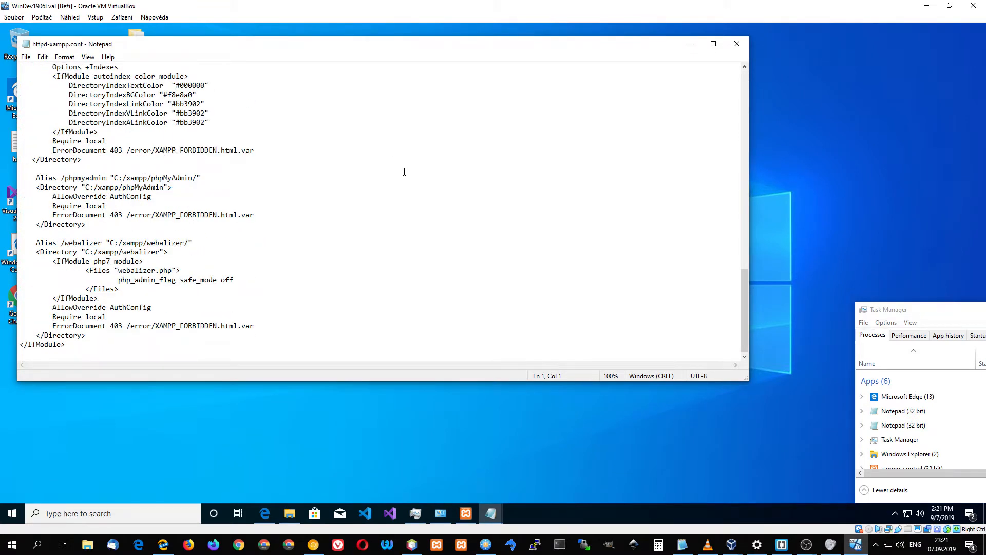
scroll(404, 171, "up", 16)
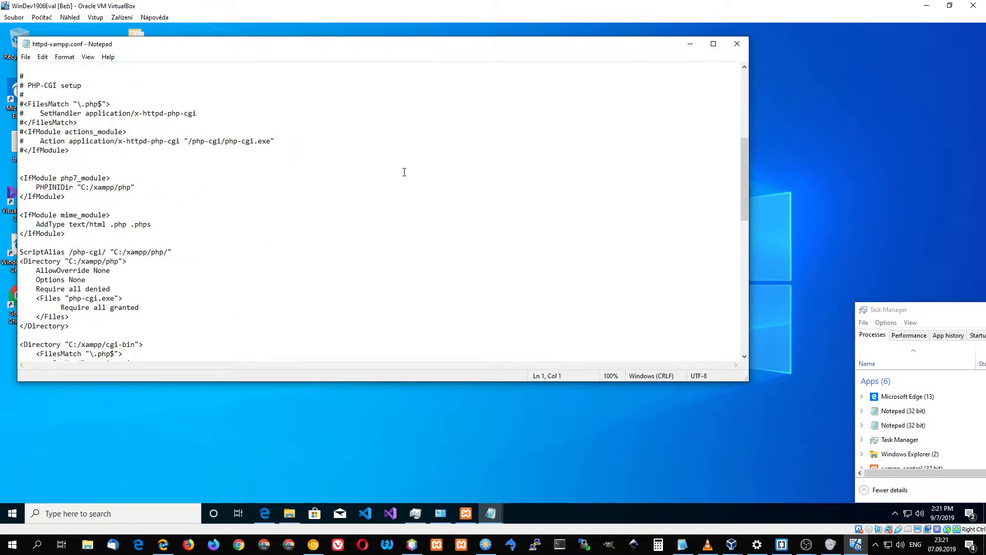
scroll(404, 171, "up", 2)
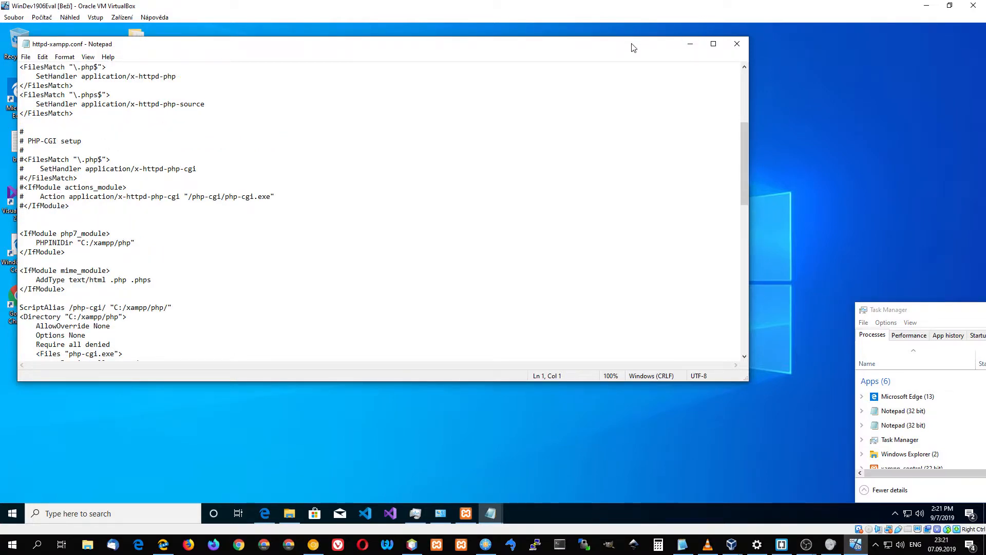
left_click_drag(633, 44, 697, 252)
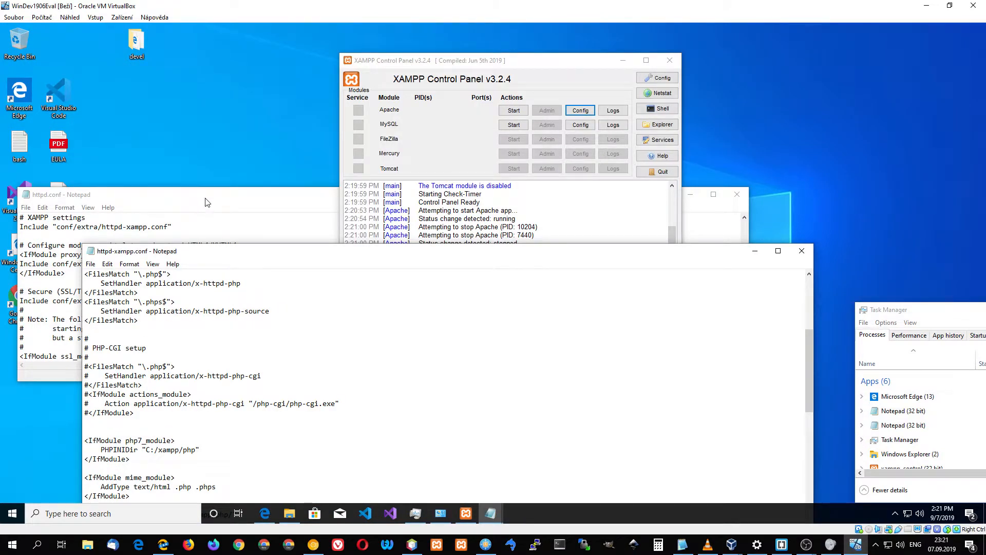
Compare the ends of httpd.conf and httpd-xampp.conf side by side, then close both files.
left_click_drag(205, 198, 234, 131)
left_click(206, 161)
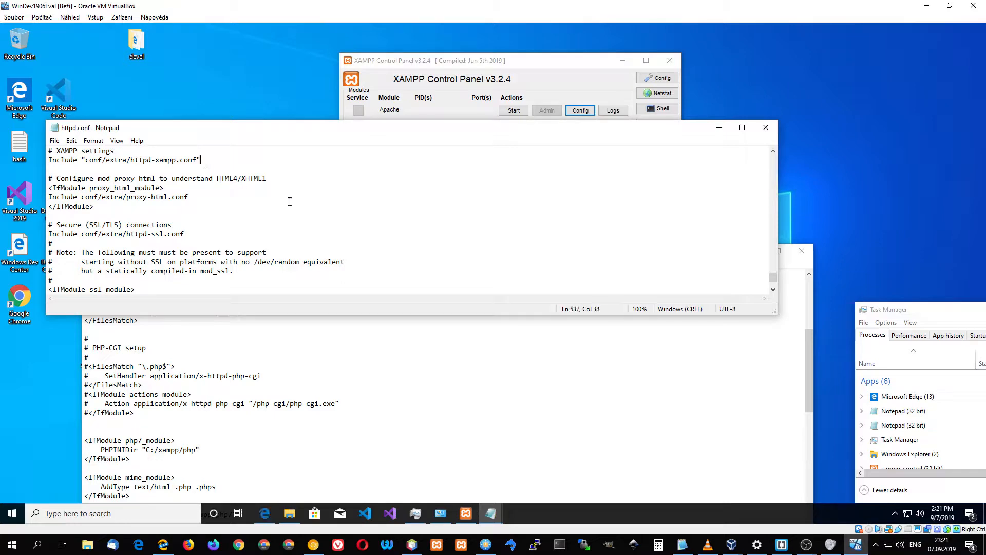
scroll(292, 200, "down", 5)
scroll(292, 200, "down", 1)
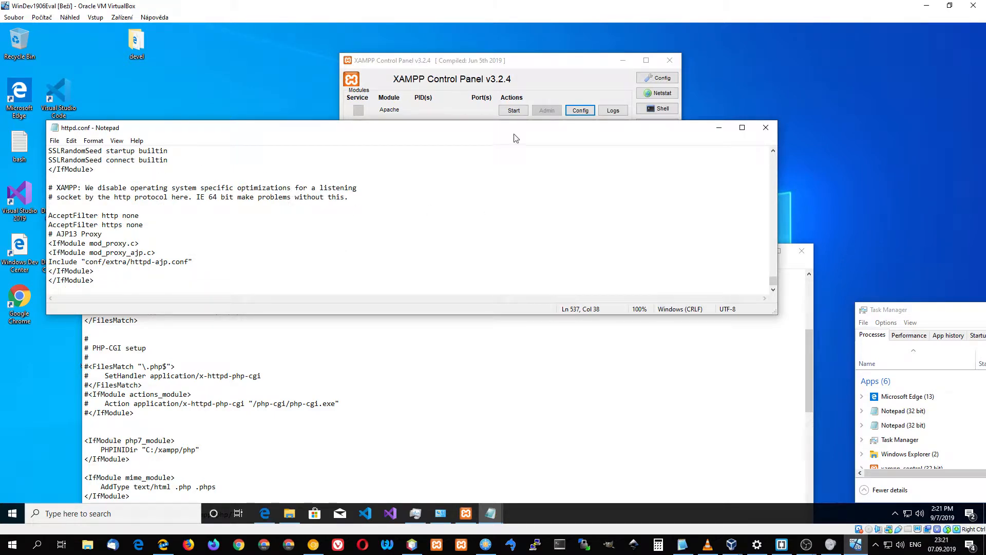
left_click_drag(510, 123, 530, 54)
left_click(725, 365)
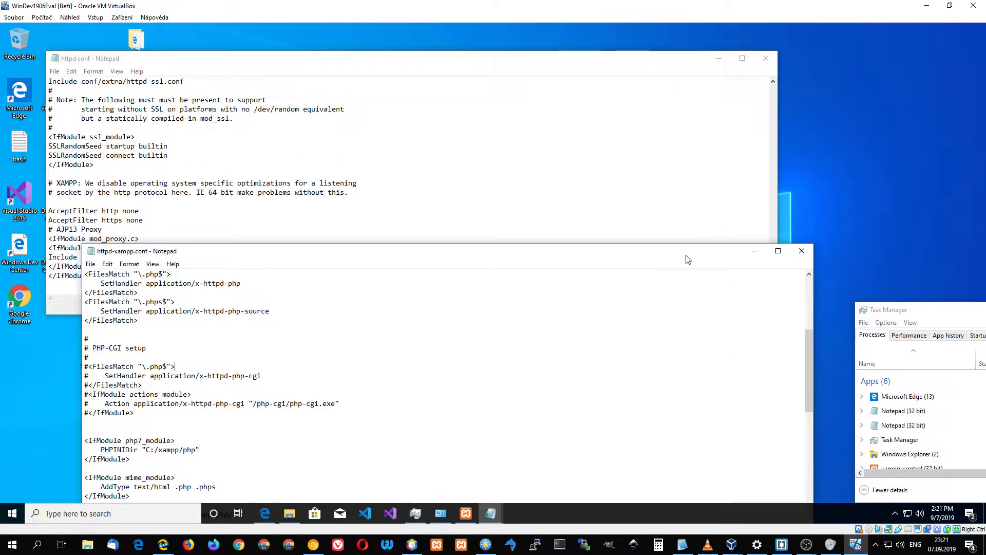
left_click_drag(683, 248, 705, 139)
scroll(586, 306, "down", 14)
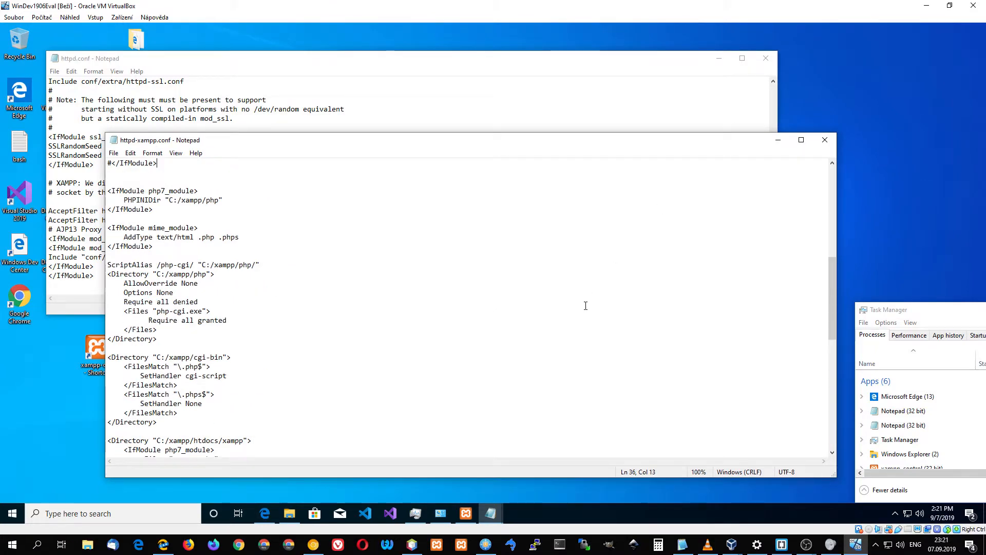
scroll(585, 307, "down", 5)
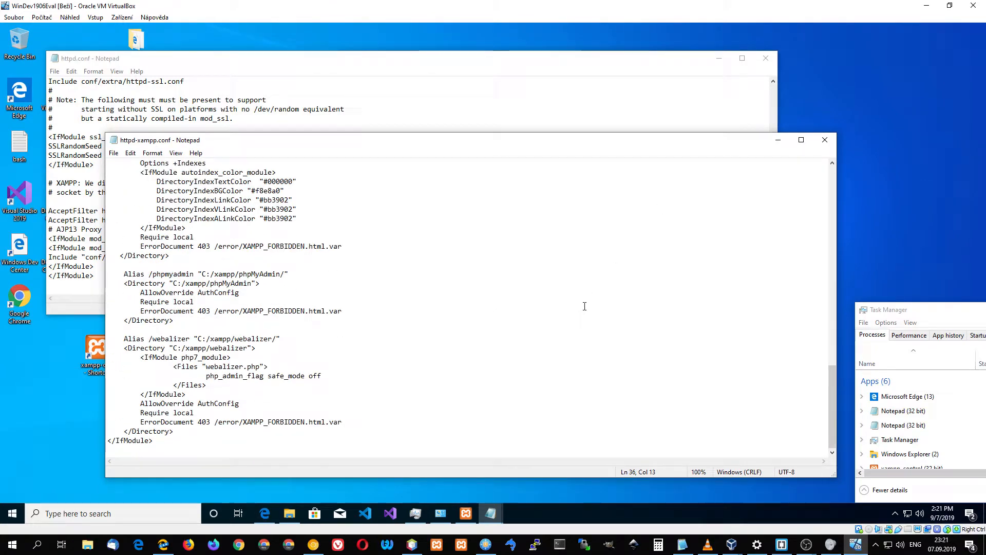
left_click(825, 140)
left_click(766, 58)
Reopen Apache's httpd.conf, enlarge its window and place the cursor at the end of the file.
left_click(578, 111)
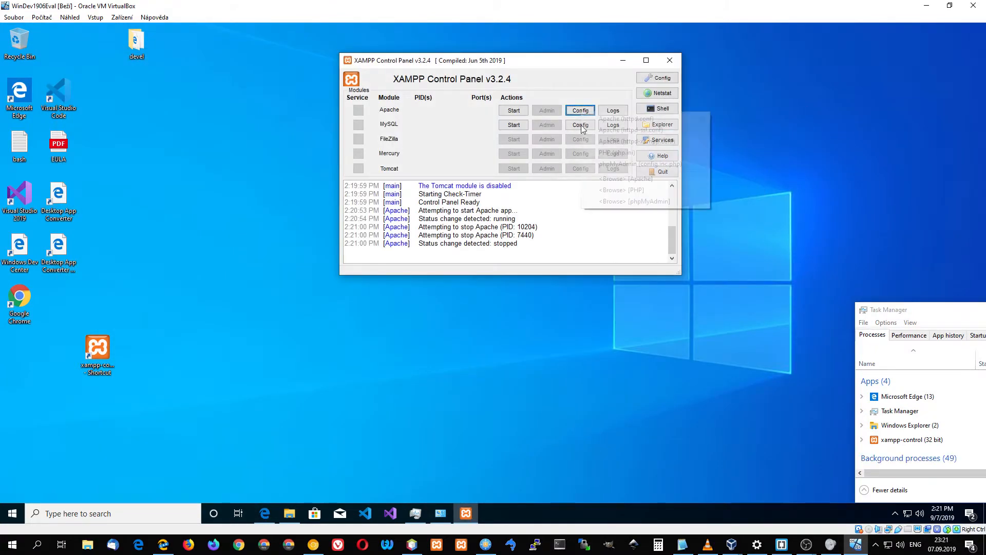
left_click(660, 119)
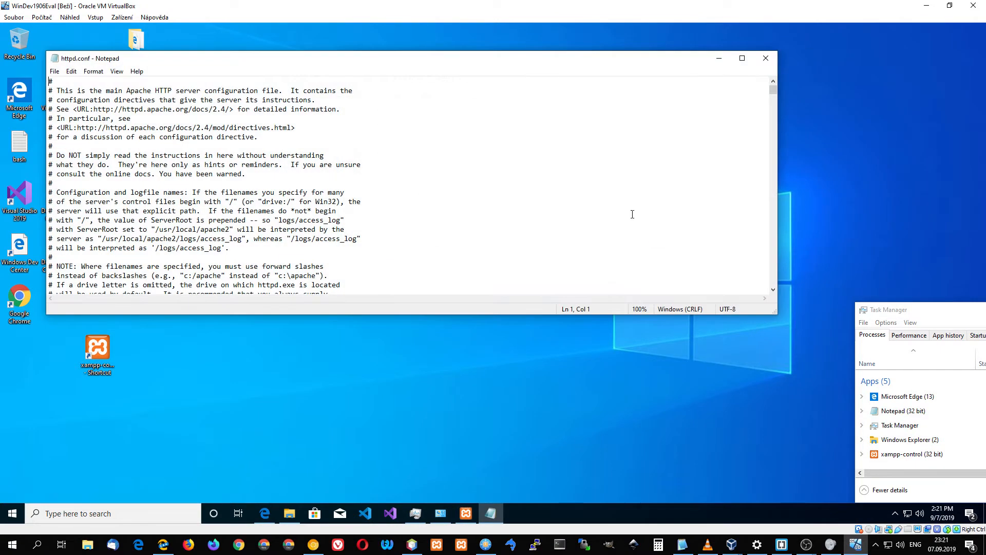
left_click_drag(406, 68, 488, 75)
left_click(468, 210)
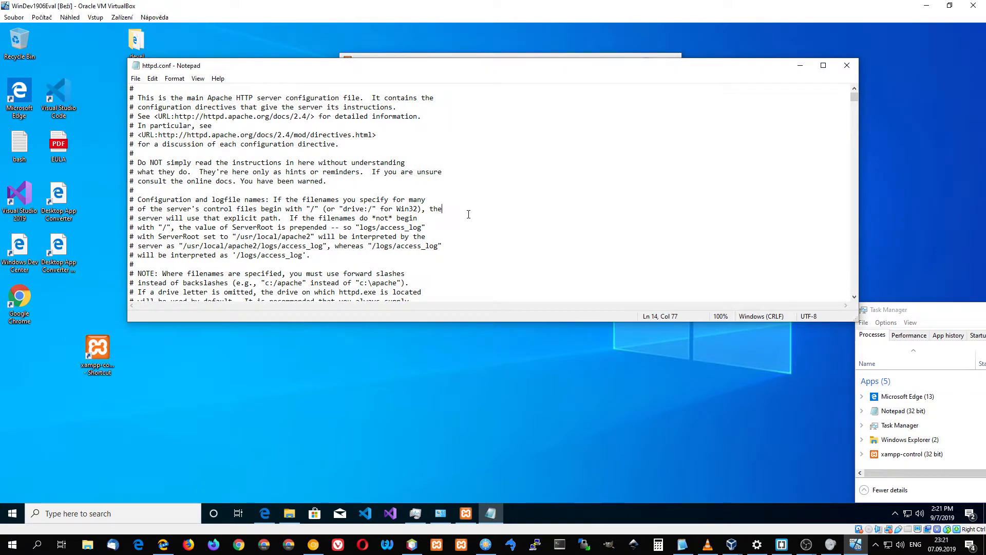
scroll(468, 216, "down", 12)
scroll(468, 216, "down", 20)
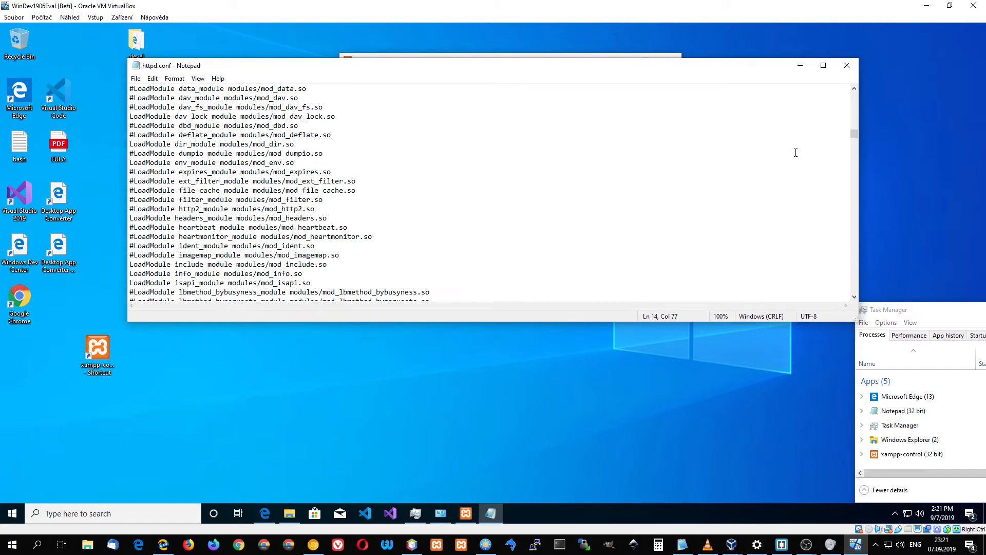
left_click_drag(858, 133, 855, 289)
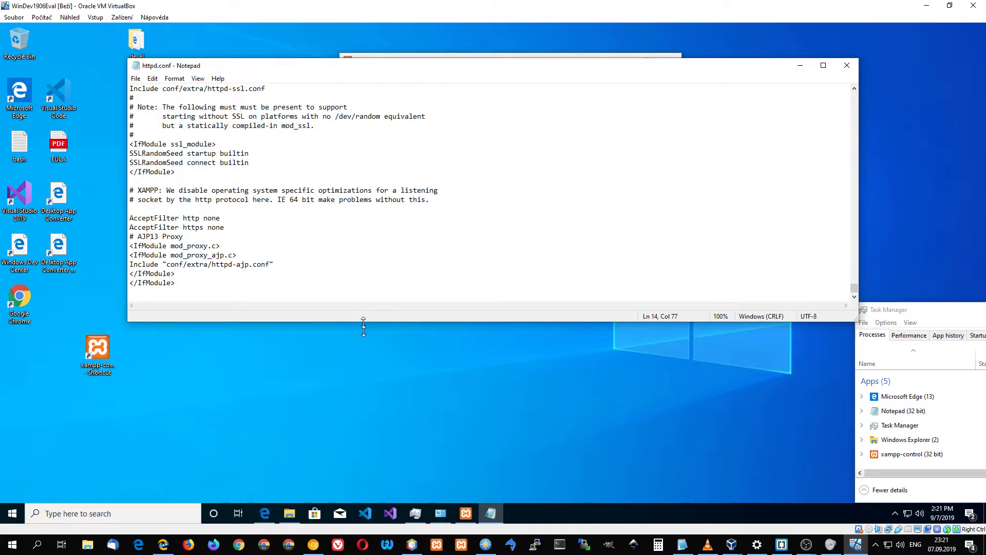
left_click_drag(363, 322, 350, 416)
left_click(283, 378)
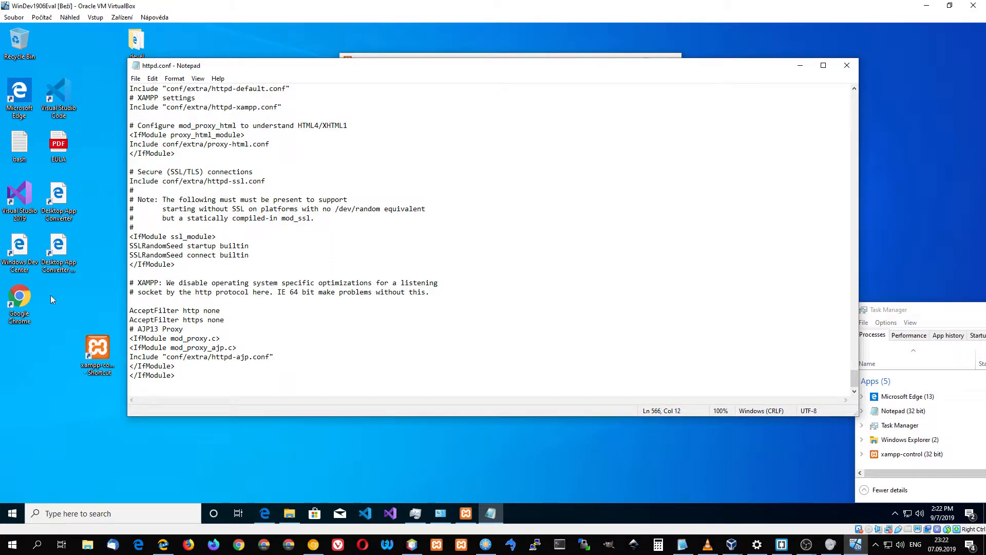
Launch Google Chrome, dismiss the default-browser banner and open google.com.
left_click(19, 301)
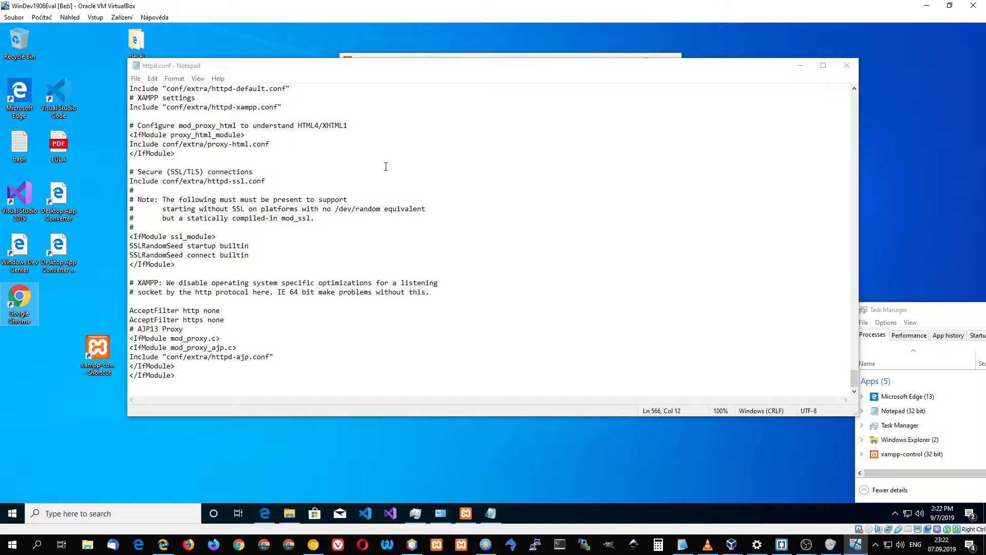
key("Return")
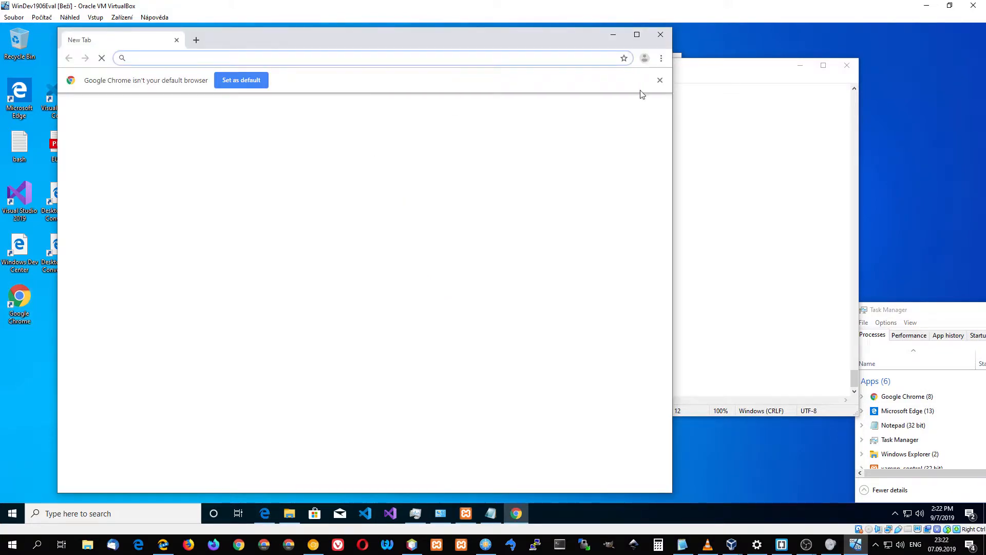
left_click(661, 81)
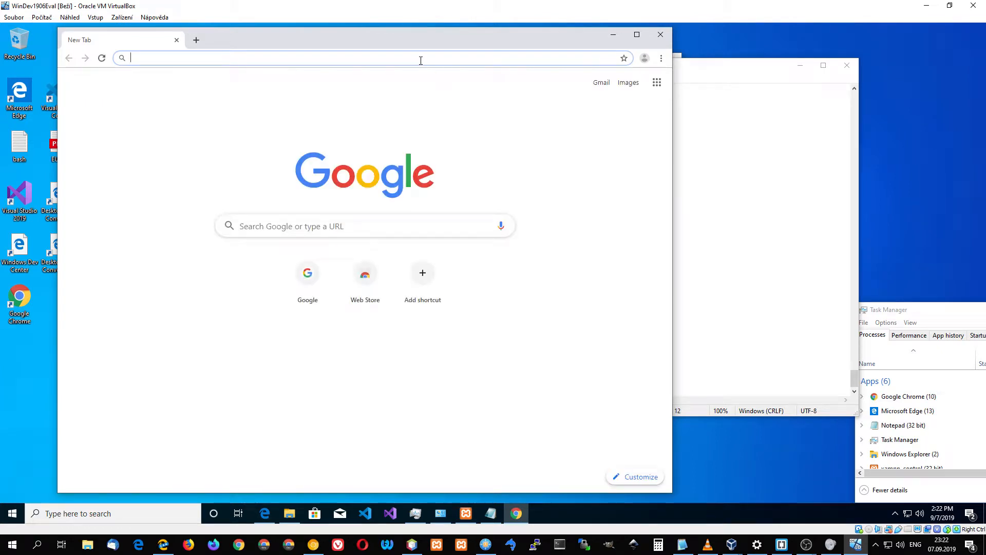
type("go")
key("BackSpace")
key("BackSpace")
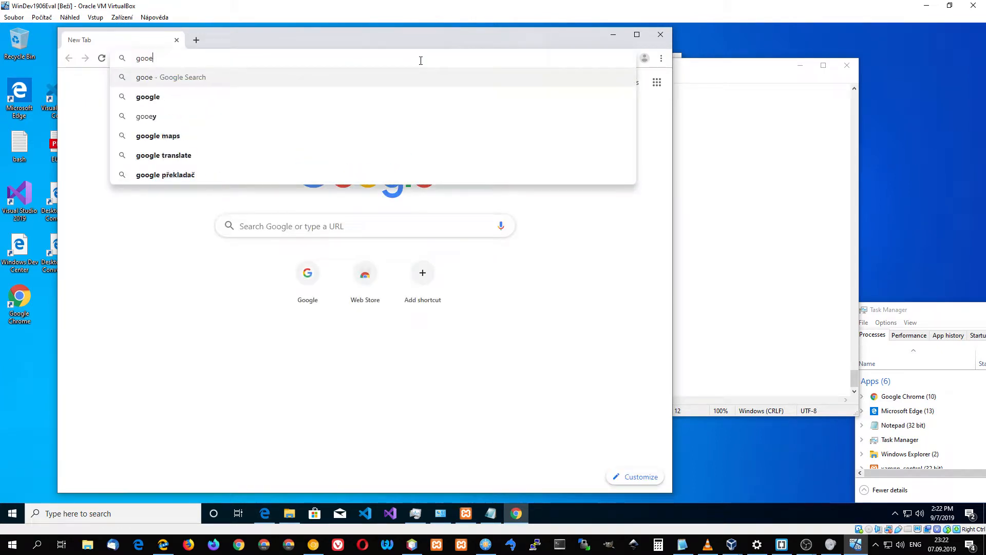
type("gle.com")
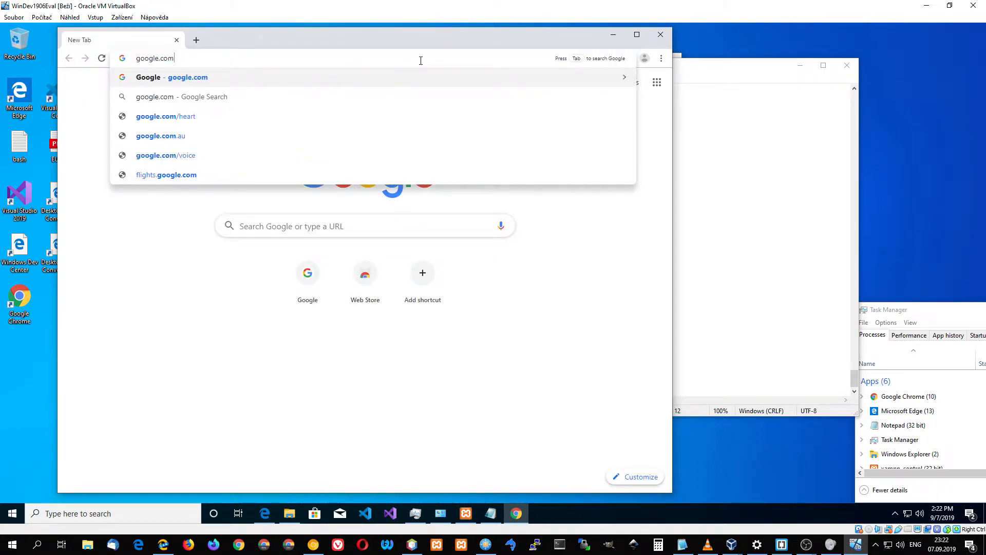
key("Return")
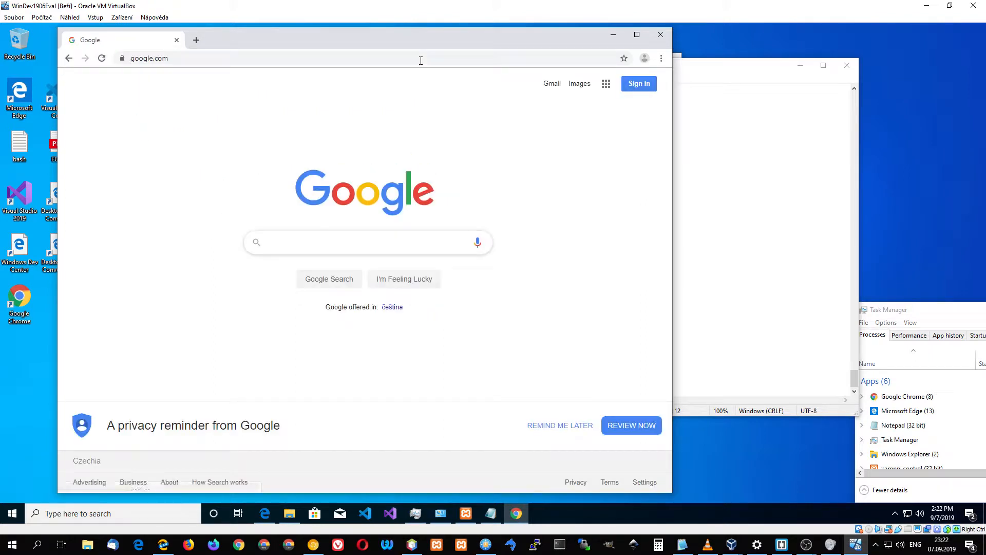
Examine the full URL in Chrome's address bar.
left_click(174, 58)
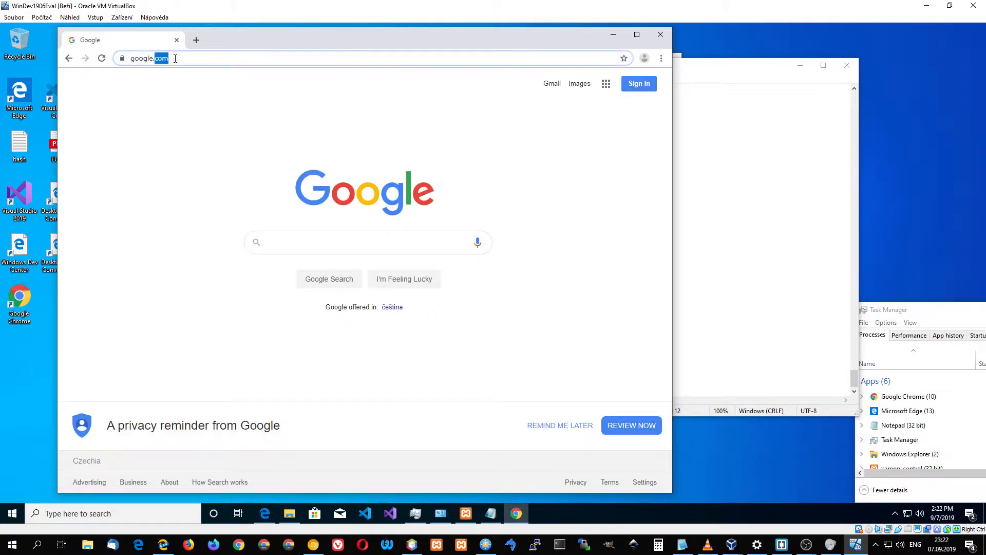
left_click(174, 58)
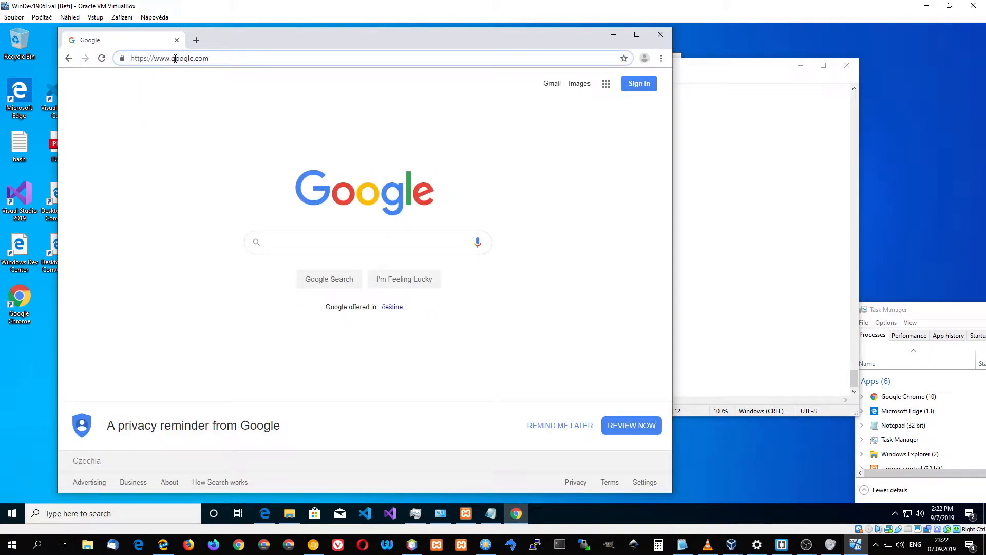
left_click_drag(194, 58, 210, 58)
left_click(211, 58)
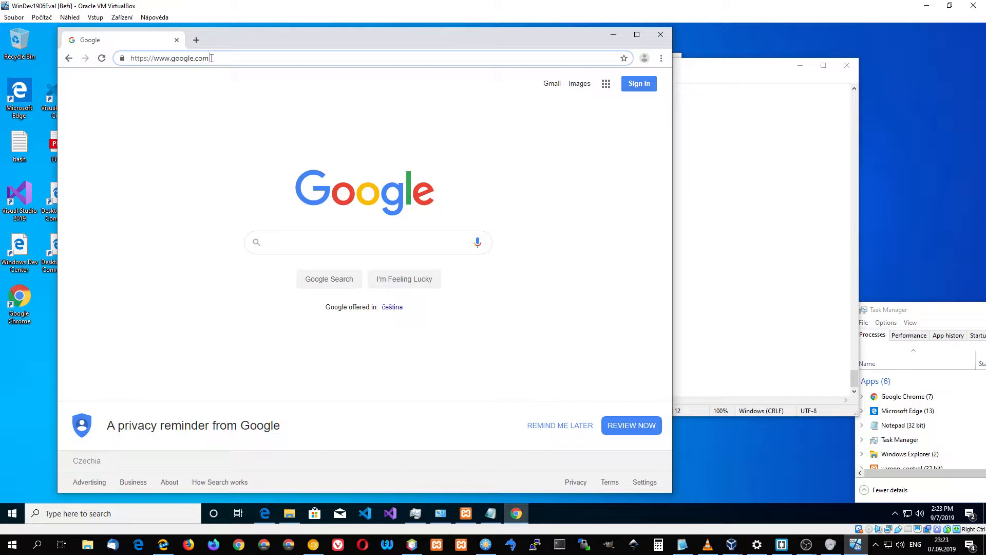
Bring the httpd.conf Notepad window to the front and scroll through its Include section near the end.
left_click(708, 76)
left_click_drag(685, 69, 735, 95)
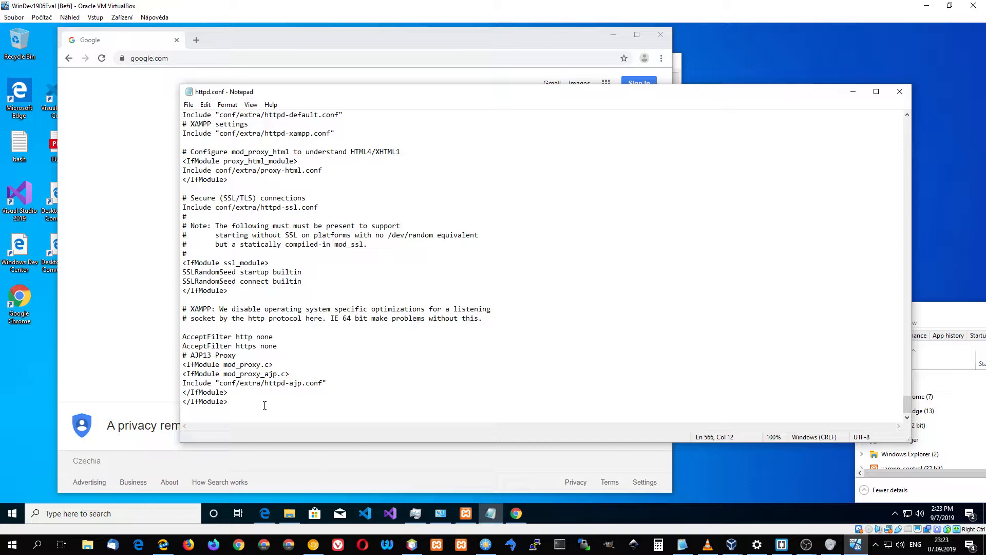
scroll(264, 406, "up", 20)
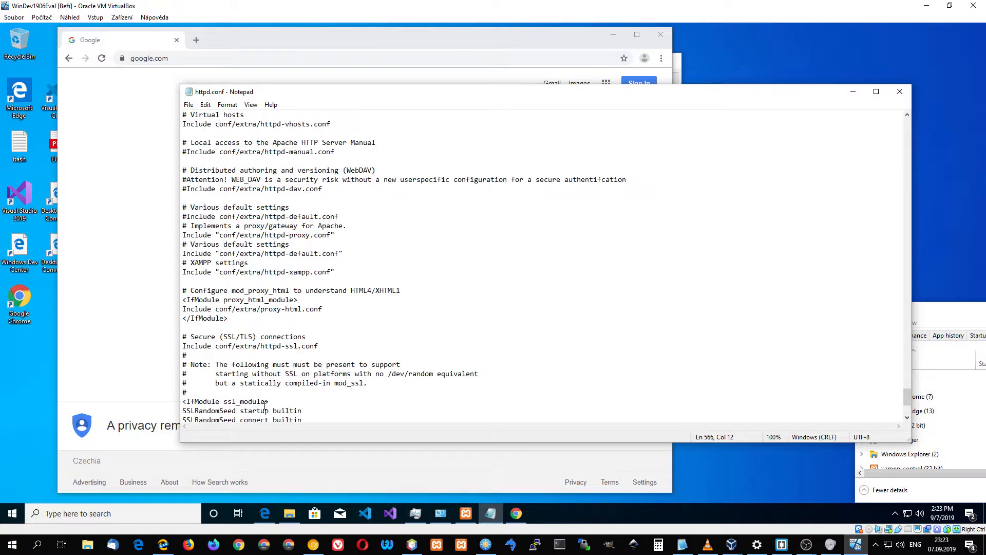
scroll(265, 405, "up", 4)
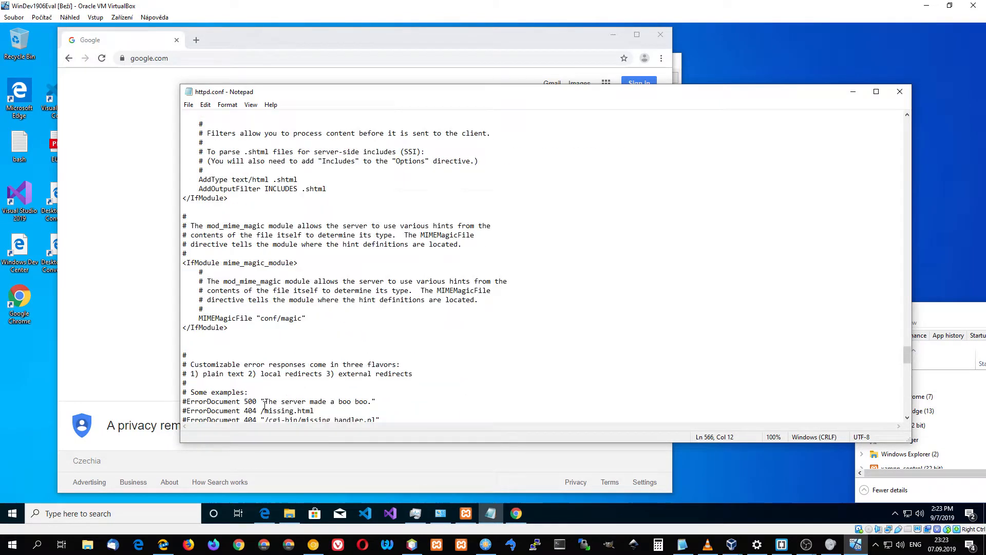
scroll(264, 405, "down", 20)
scroll(265, 405, "down", 10)
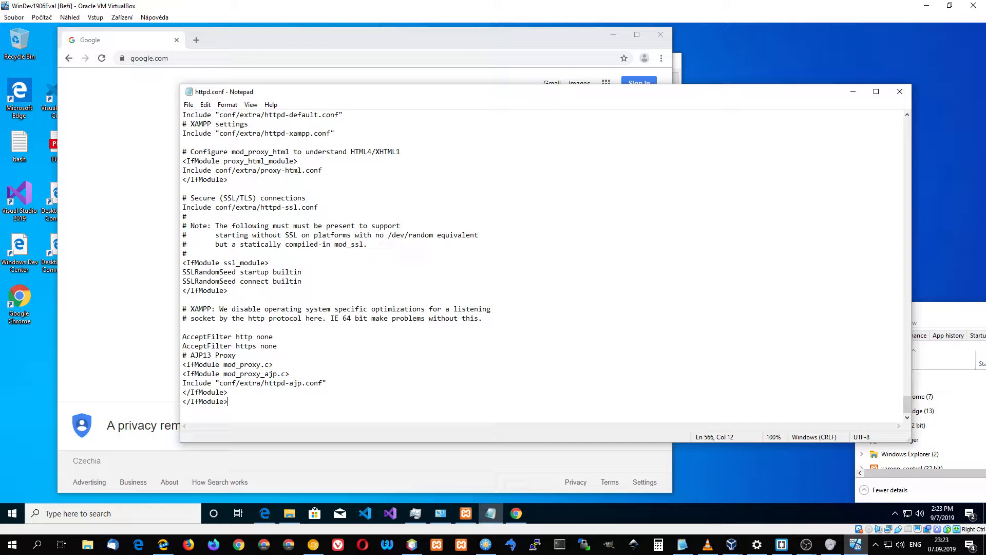
Add several blank lines at the end of httpd.conf.
left_click(486, 544)
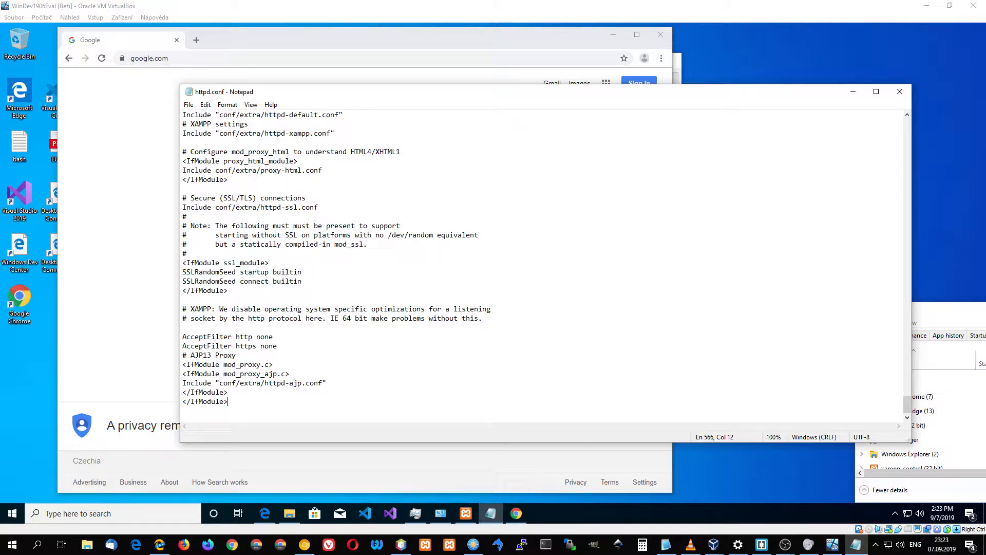
key("Return")
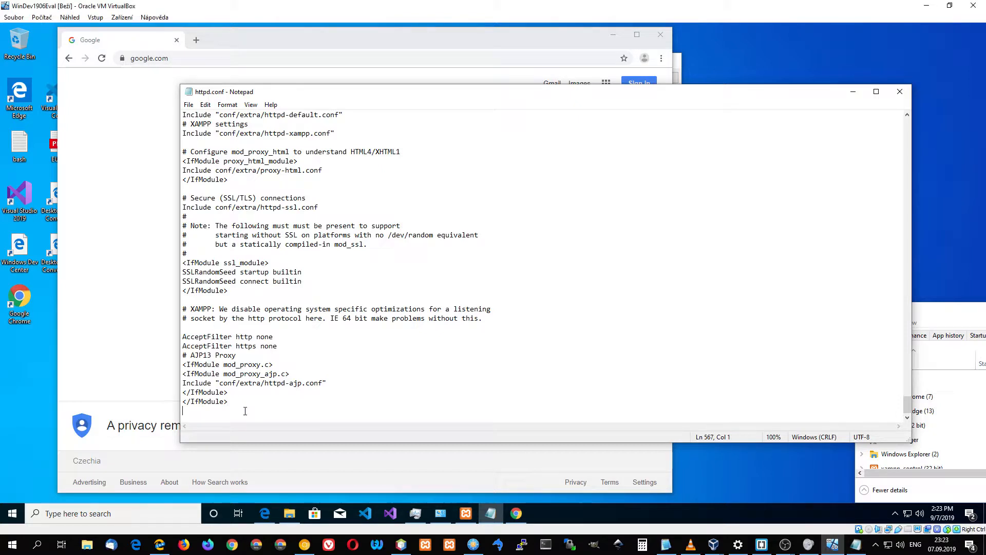
key("alt+Tab")
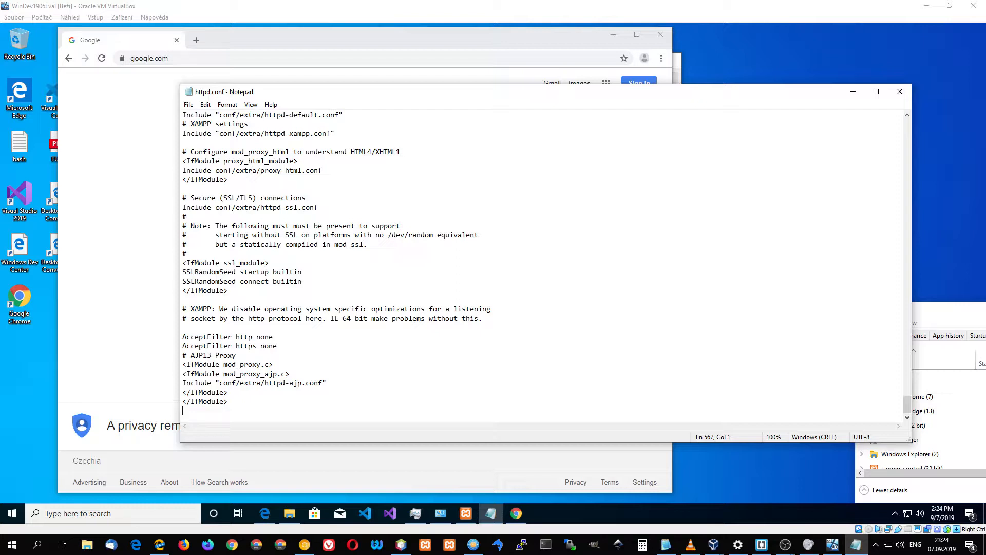
key("alt+F4")
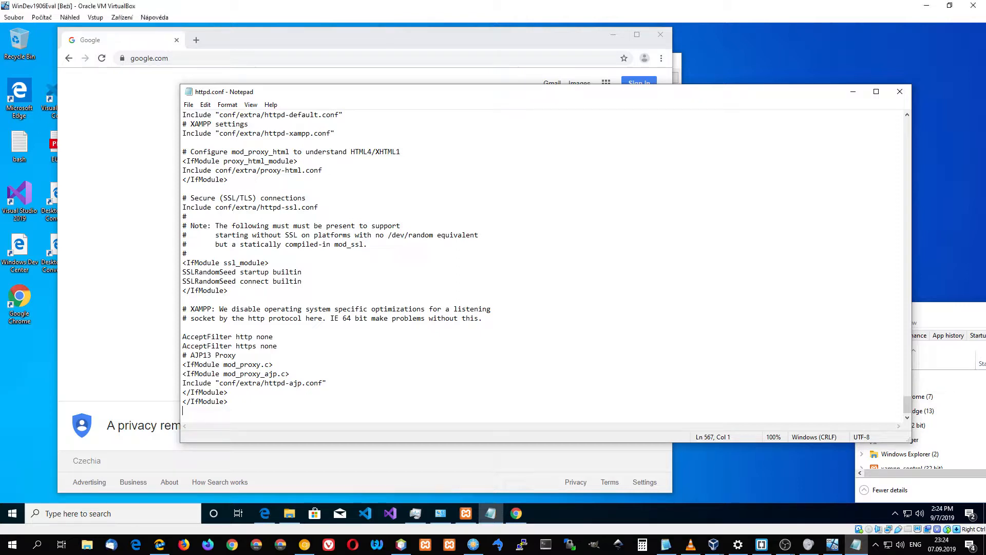
key("alt+Tab")
key("Return")
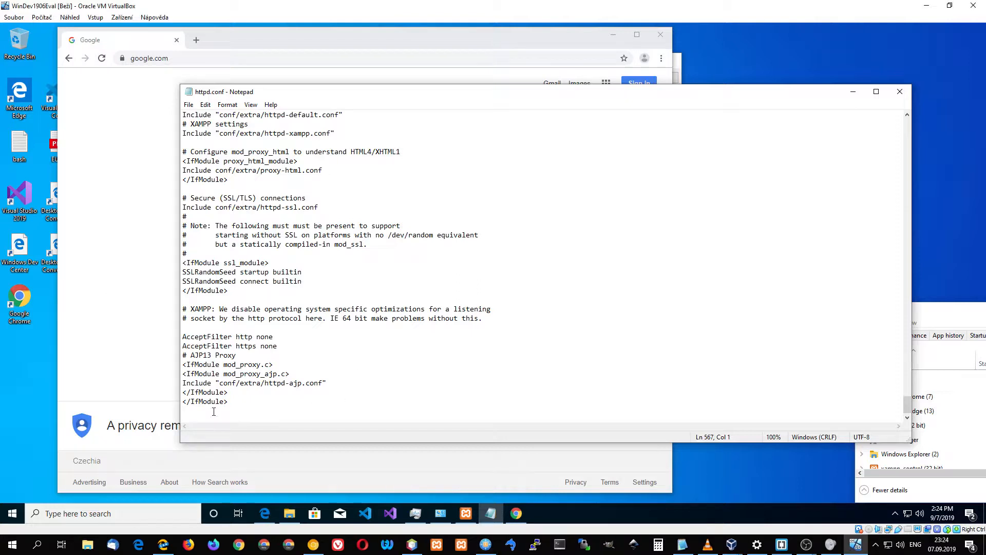
key("Return")
key("Return")
key("Return")
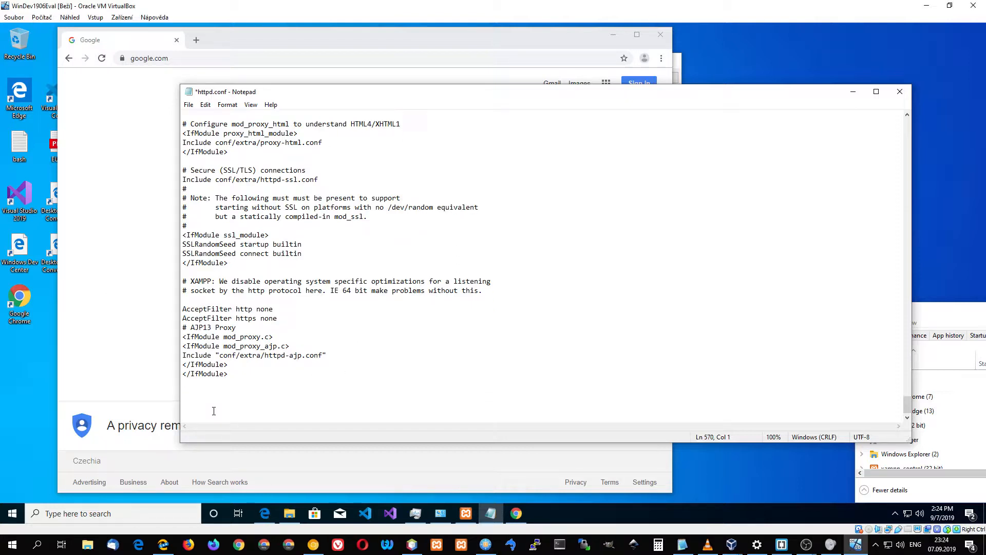
Copy the devel folder's full path from File Explorer and paste it at the end of httpd.conf.
left_click(296, 516)
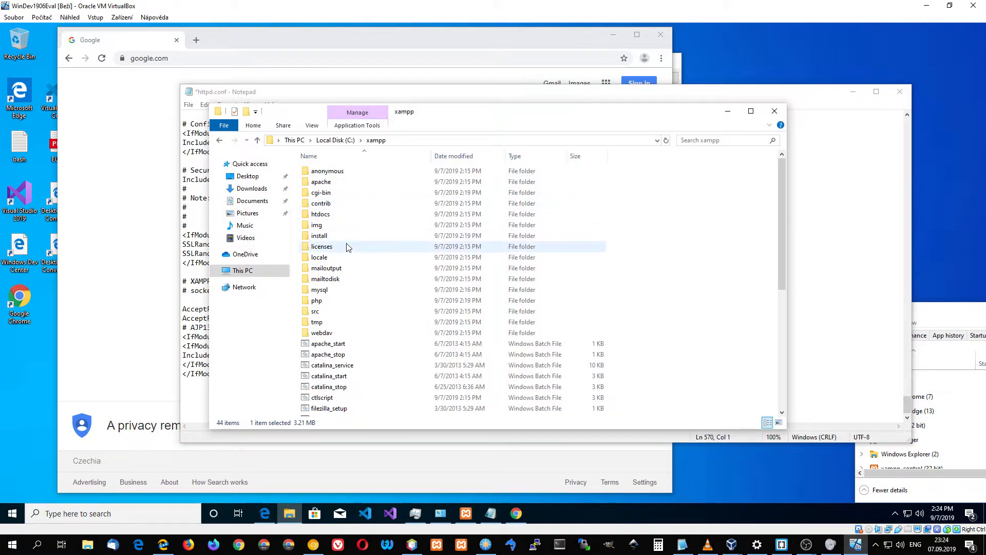
left_click(231, 61)
left_click_drag(230, 36, 363, 72)
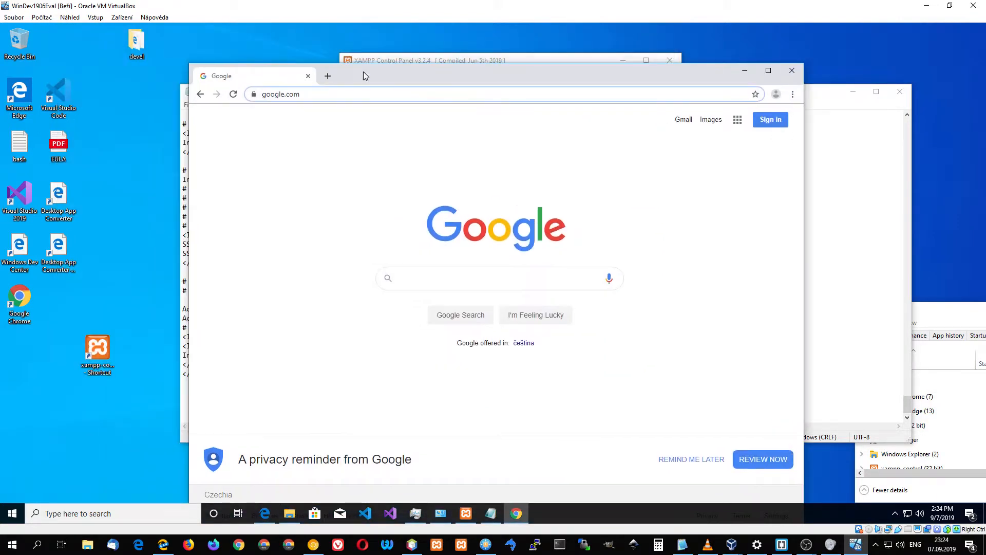
double_click(143, 37)
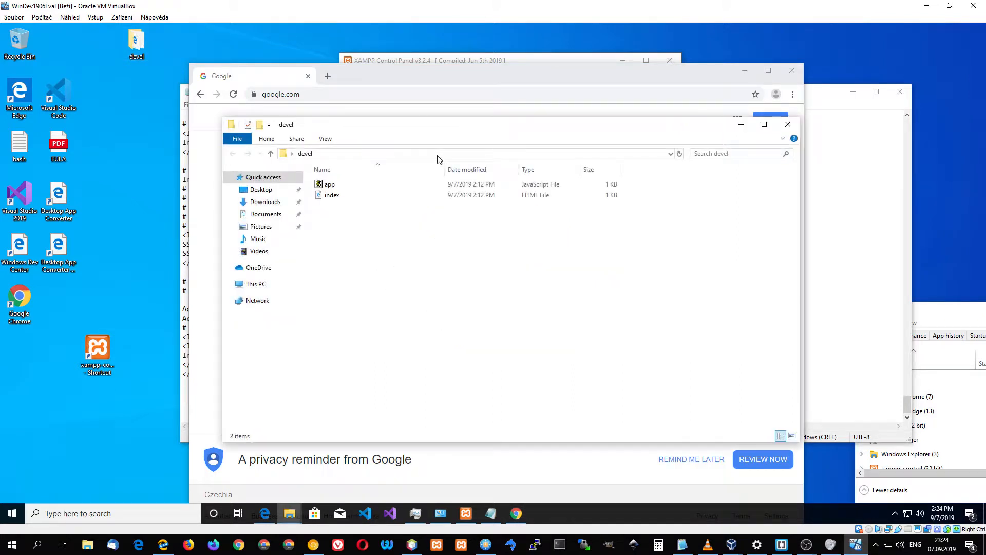
left_click(390, 154)
key("ctrl+c")
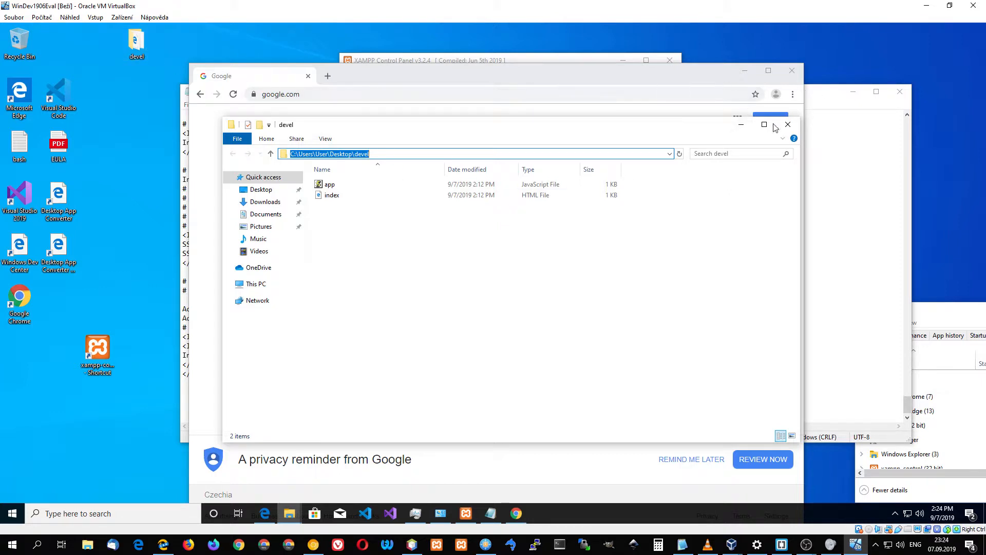
left_click(820, 97)
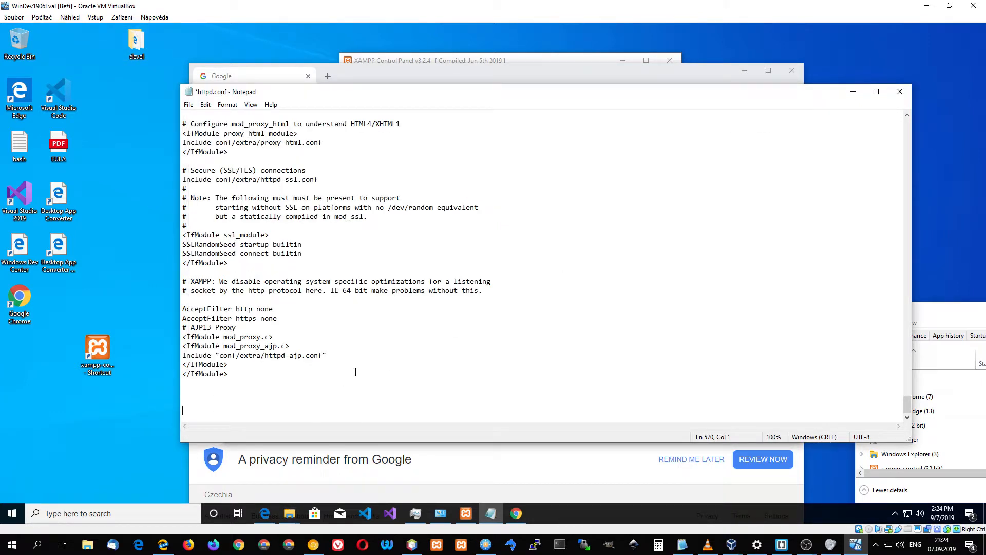
key("ctrl+v")
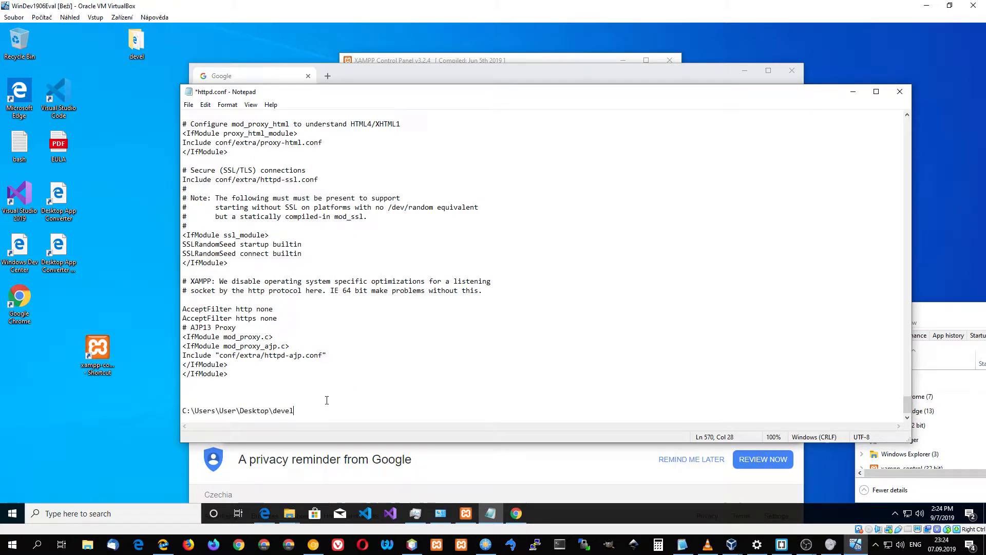
Type the opening tag <VirtualHost *:80> on the blank line above the pasted path.
key("alt+Tab")
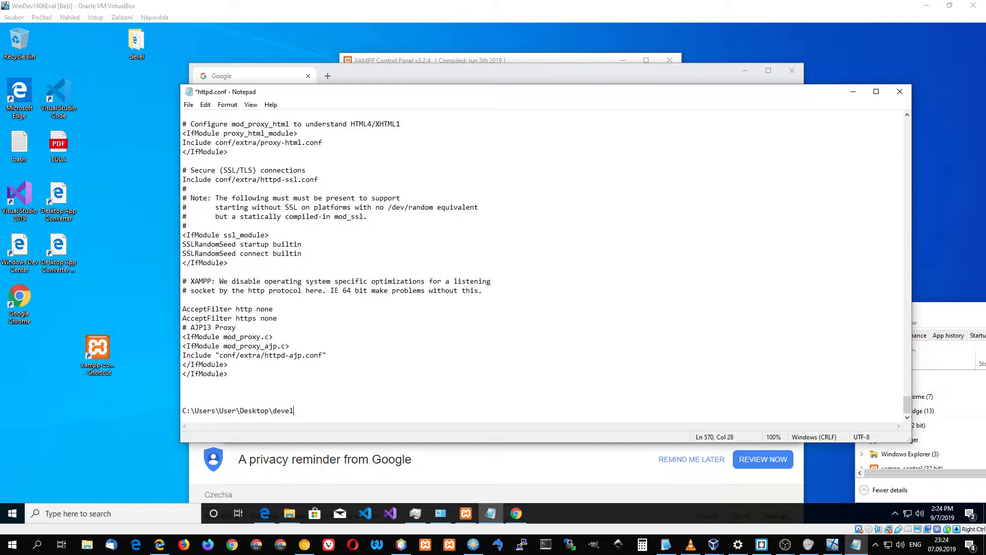
left_click(214, 389)
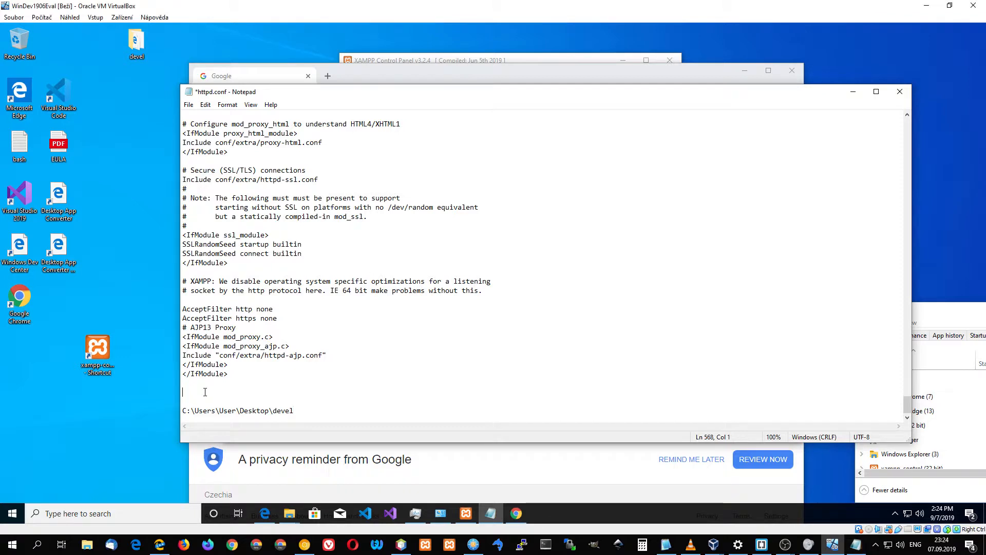
key("ctrl+v")
key("ctrl+z")
type("<VirtualHost")
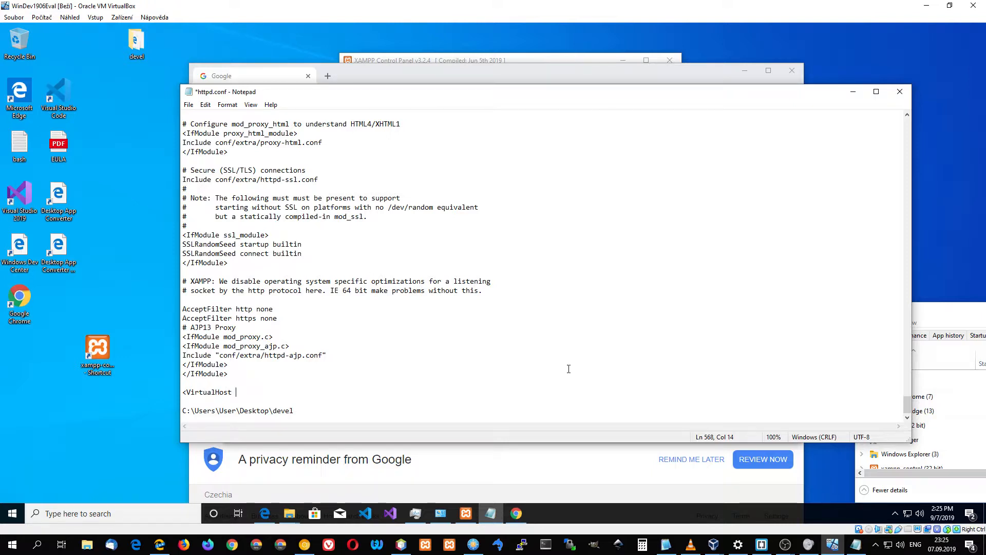
type(" *:80>")
Add the matching </VirtualHost> closing tag on the line below the opening tag.
key("Return")
type("</virtual")
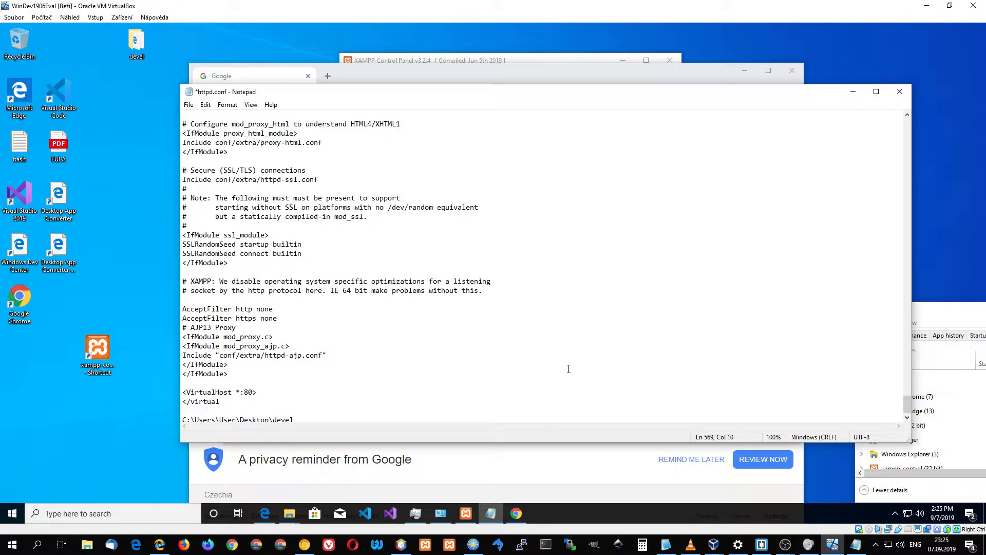
key("shift+Home")
key("shift+Right")
key("shift+Right")
type("VirtualHost>")
Search httpd.conf from the top for the word 'named'.
key("ctrl+Home")
key("ctrl+f")
type("named")
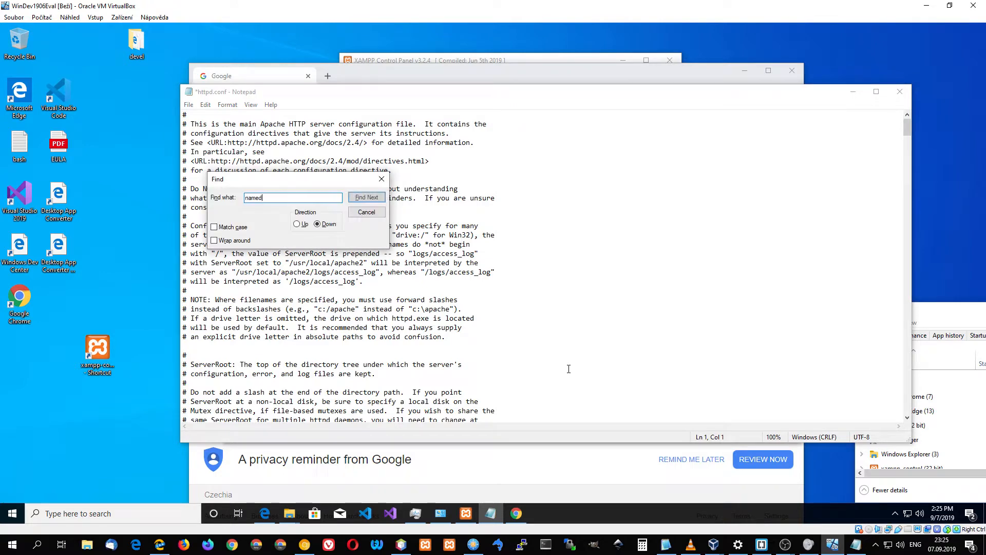
key("Return")
key("ctrl+c")
key("Return")
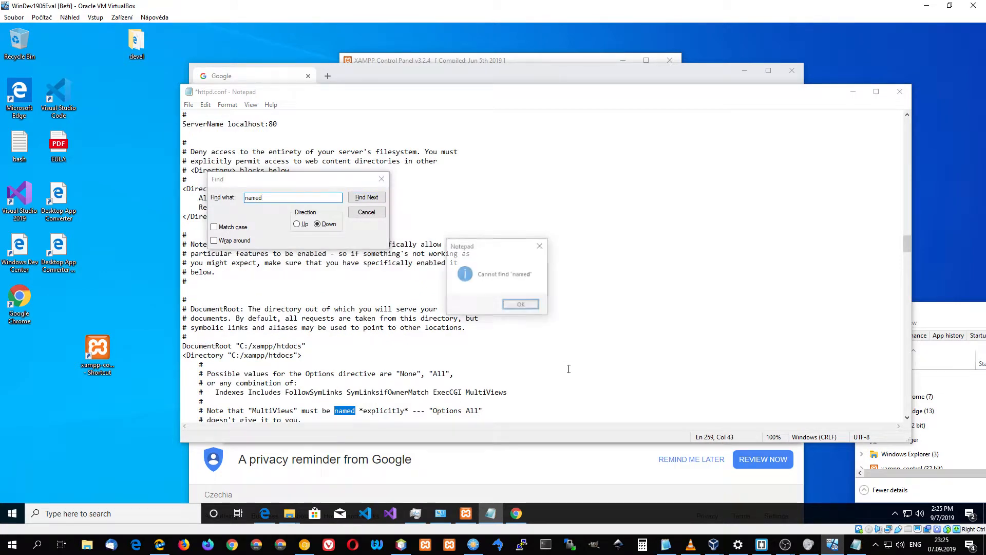
key("Return")
key("Escape")
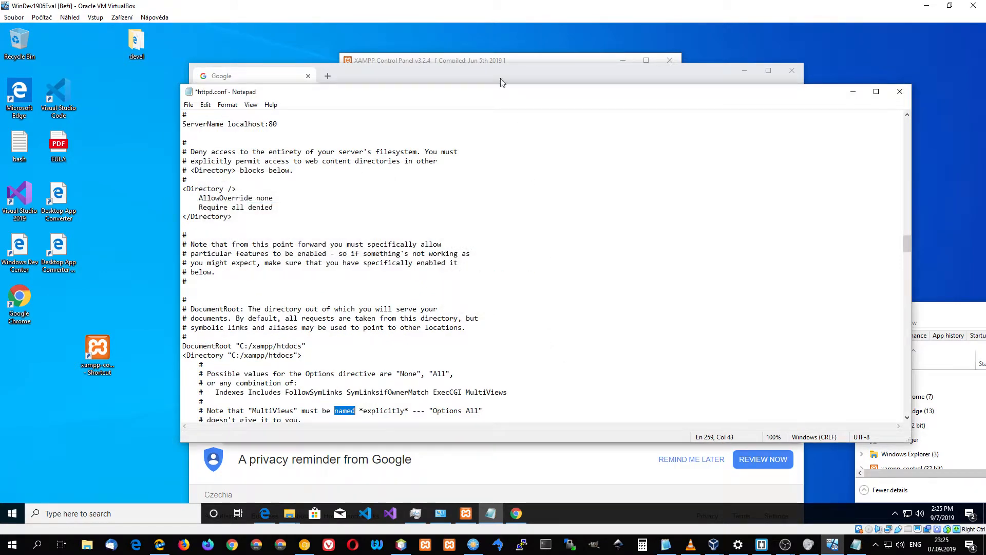
Open httpd-xampp.conf from the XAMPP Control Panel, search it for 'name', and close it.
left_click(563, 61)
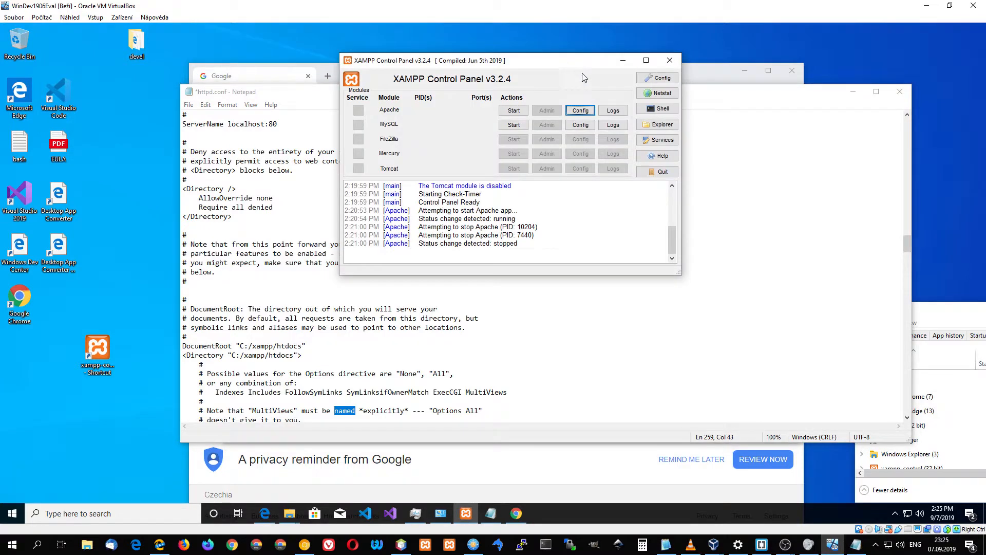
left_click(580, 111)
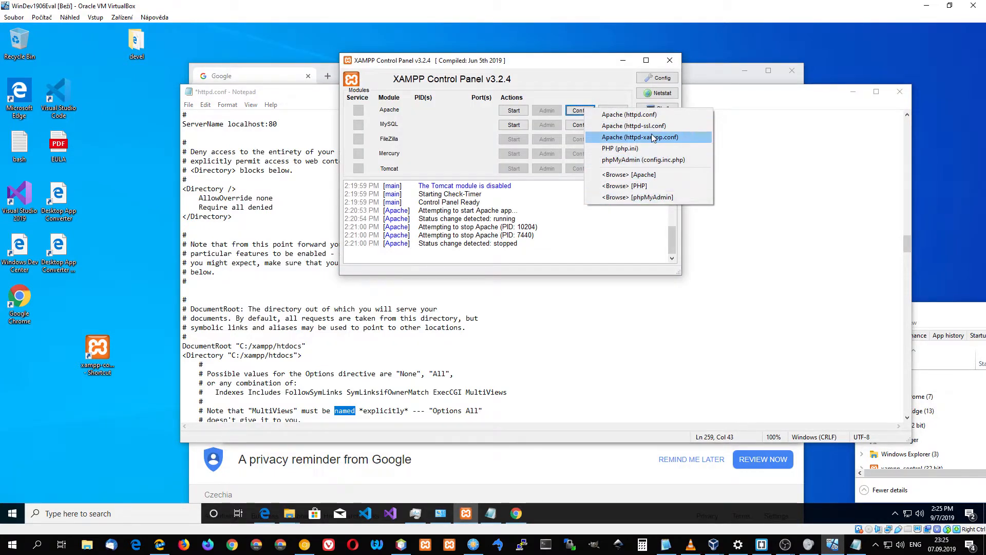
left_click(688, 137)
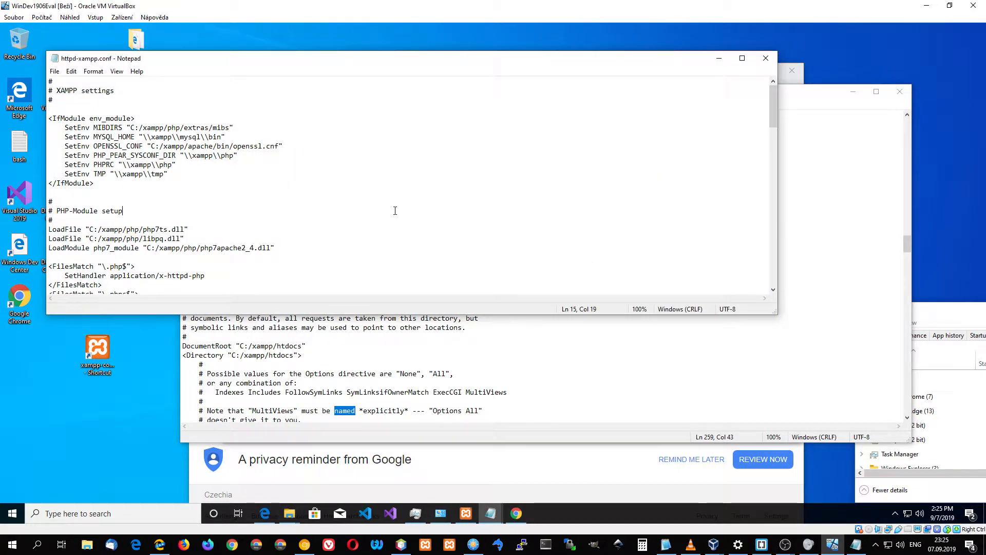
key("ctrl+f")
key("ctrl+v")
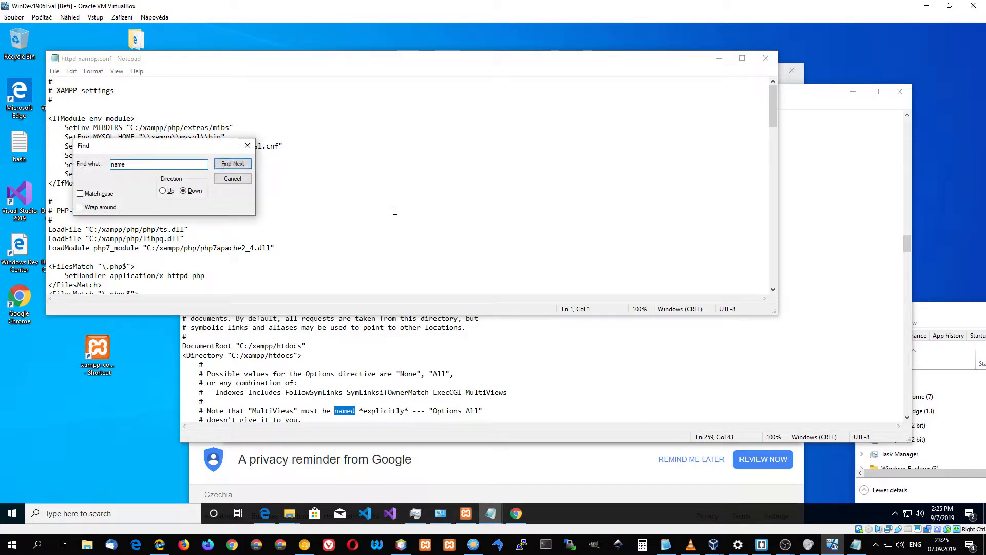
key("Return")
key("Return")
key("Escape")
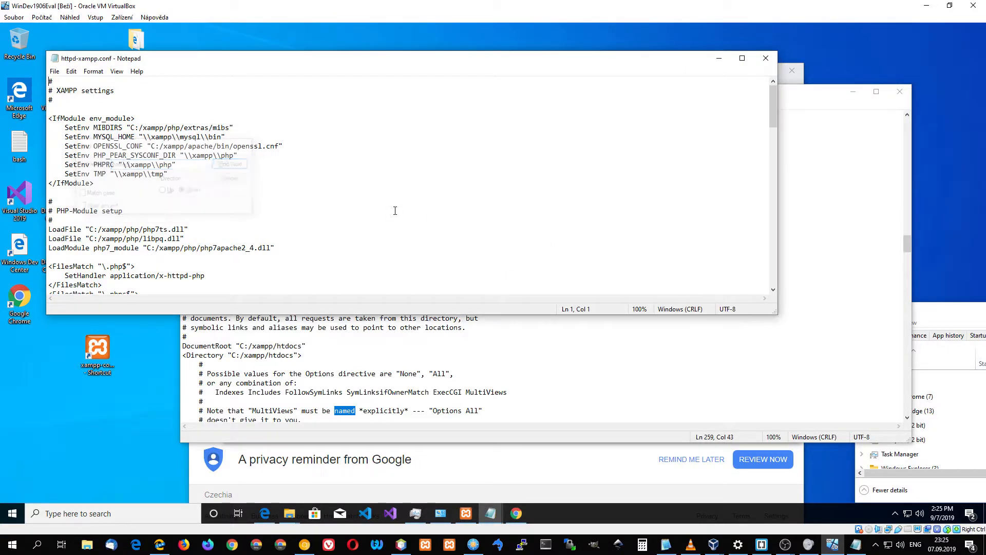
left_click(765, 59)
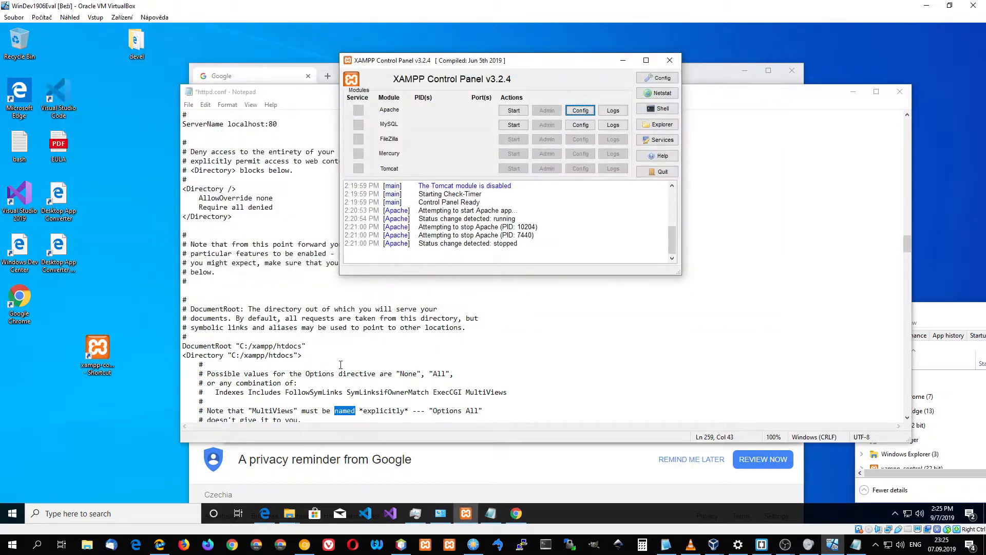
Insert a DocumentRoot line inside the VirtualHost block at the end of httpd.conf.
left_click(443, 355)
scroll(426, 360, "down", 18)
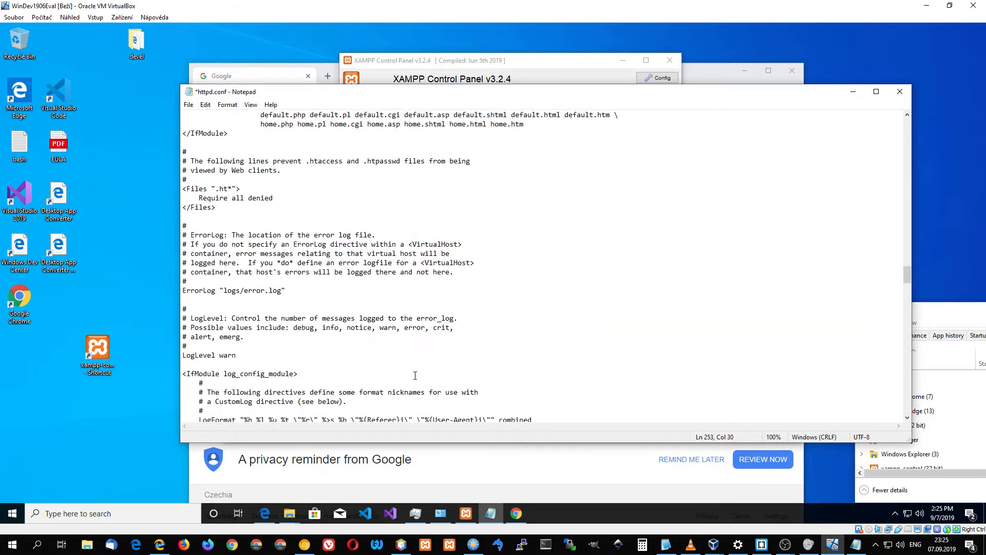
key("ctrl+End")
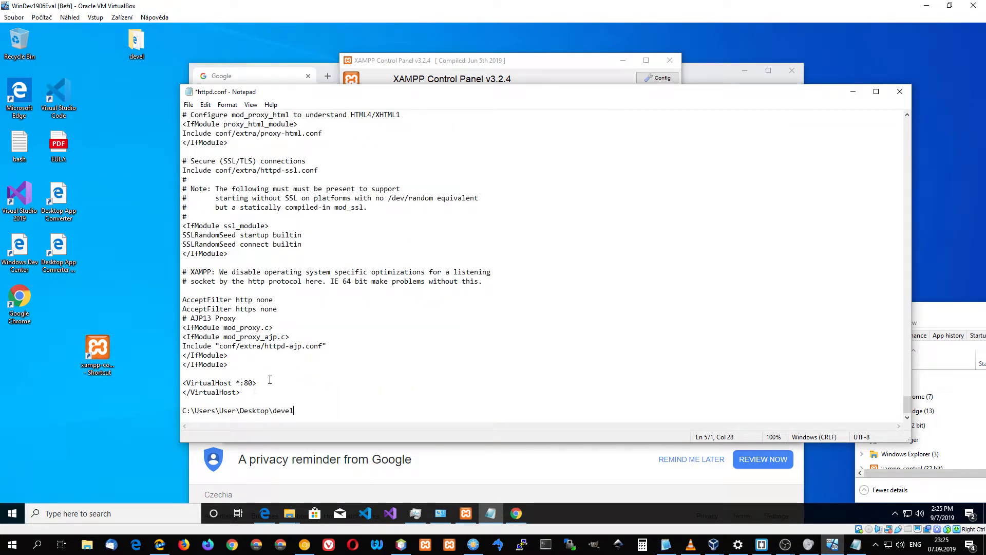
left_click(273, 381)
key("Return")
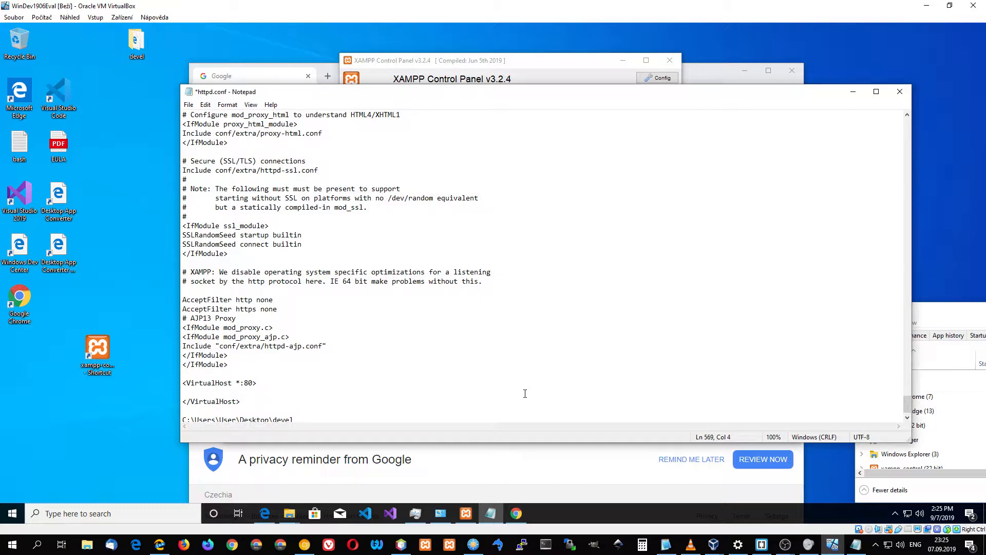
type("DocumentRoot")
Move the devel folder path from the file's end to follow DocumentRoot inside the VirtualHost block.
scroll(515, 401, "down", 1)
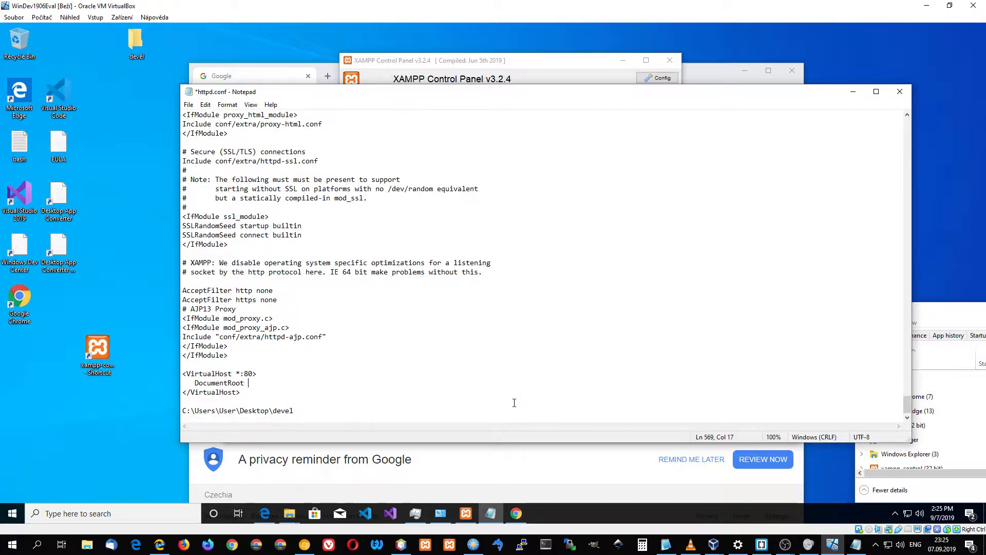
left_click(318, 415)
key("shift+Home")
key("ctrl+x")
key("Up")
key("Up")
key("Up")
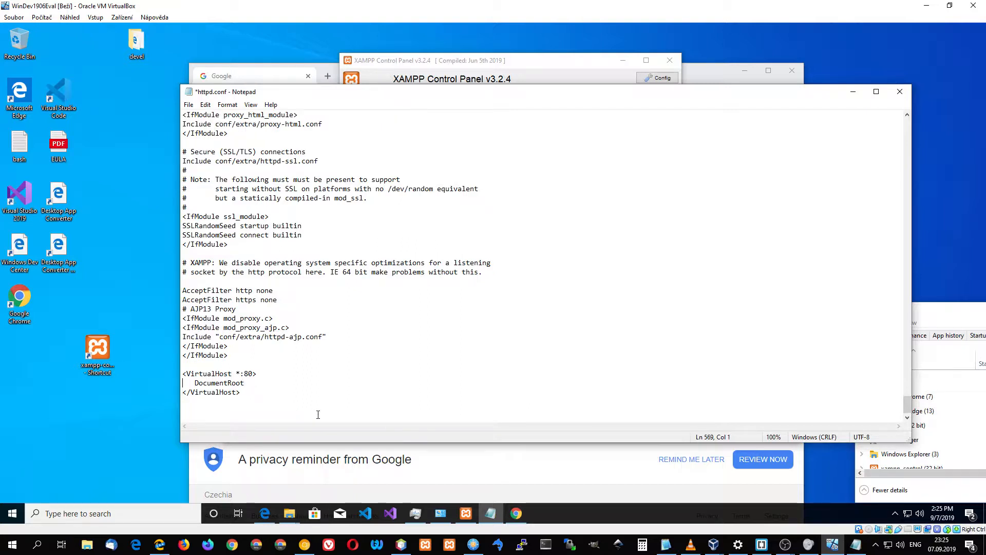
key("ctrl+v")
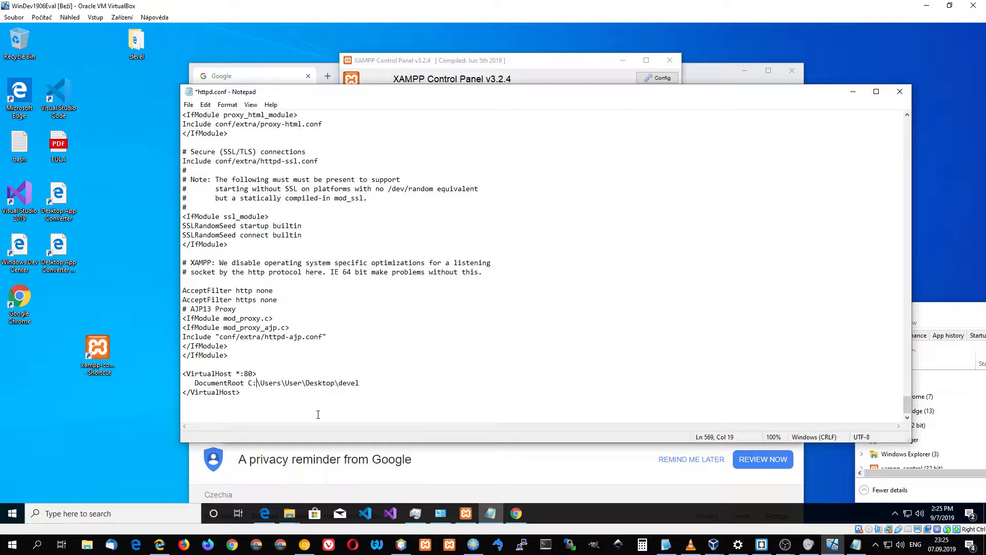
Replace the backslashes in the DocumentRoot path with forward slashes and start a new line below it.
key("shift+Right")
type("/")
key("Right")
key("Right")
key("Right")
key("Right")
key("Right")
key("shift+Right")
type("/")
key("Right")
key("Right")
key("Right")
key("Right")
key("shift+Right")
type("/")
key("shift+Right")
type("/")
key("End")
key("Return")
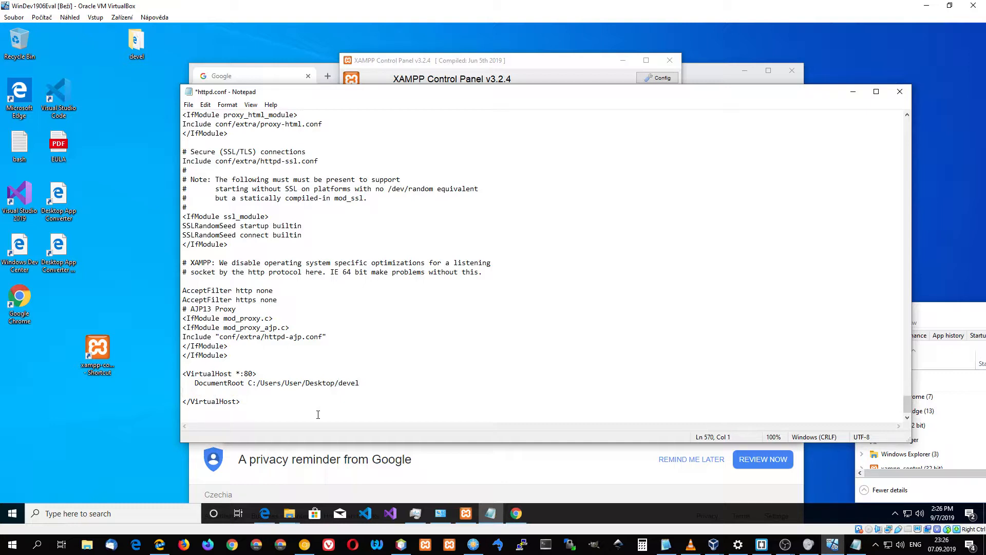
Add a ServerName mytest.test line inside the VirtualHost block.
type("ServerName mytest.test")
key("Return")
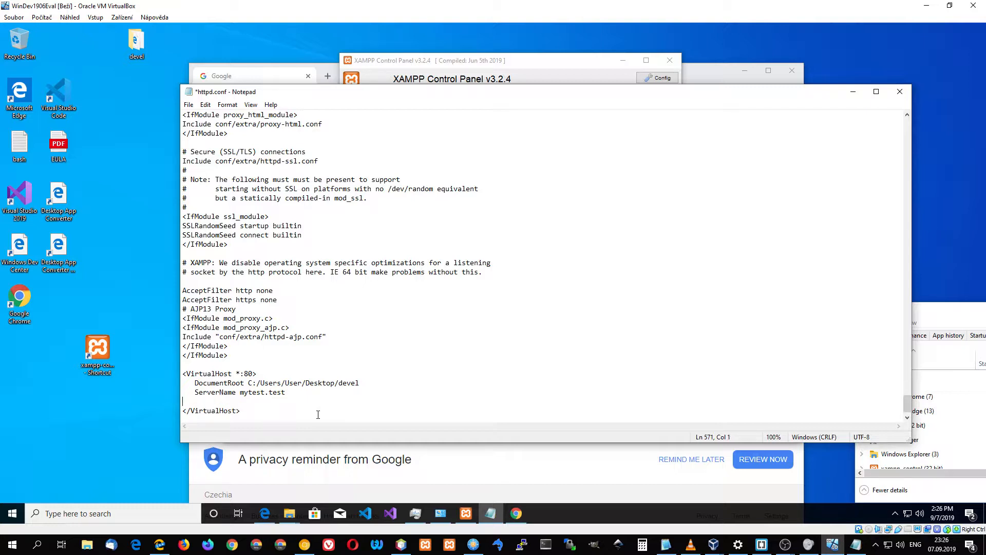
type("ServerAlias www")
key("shift+End")
key("Down")
type(".")
key("ctrl+v")
left_click(266, 336)
scroll(266, 337, "down", 1)
key("ctrl+s")
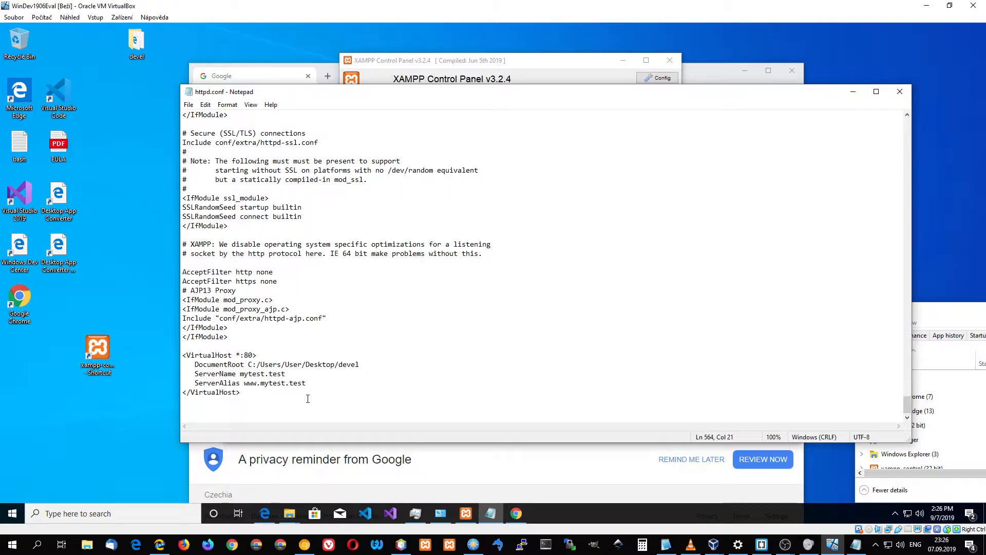
left_click_drag(750, 98, 772, 129)
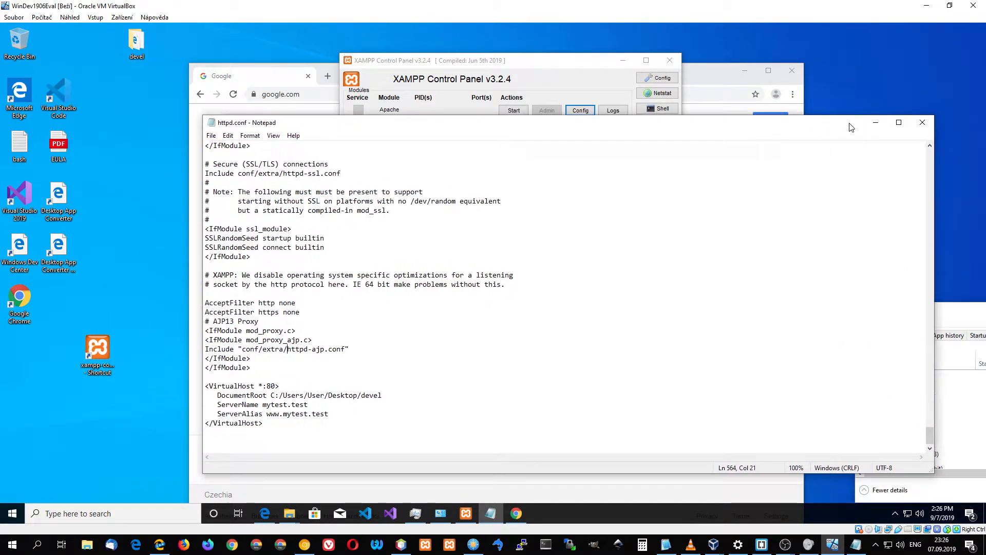
left_click(875, 126)
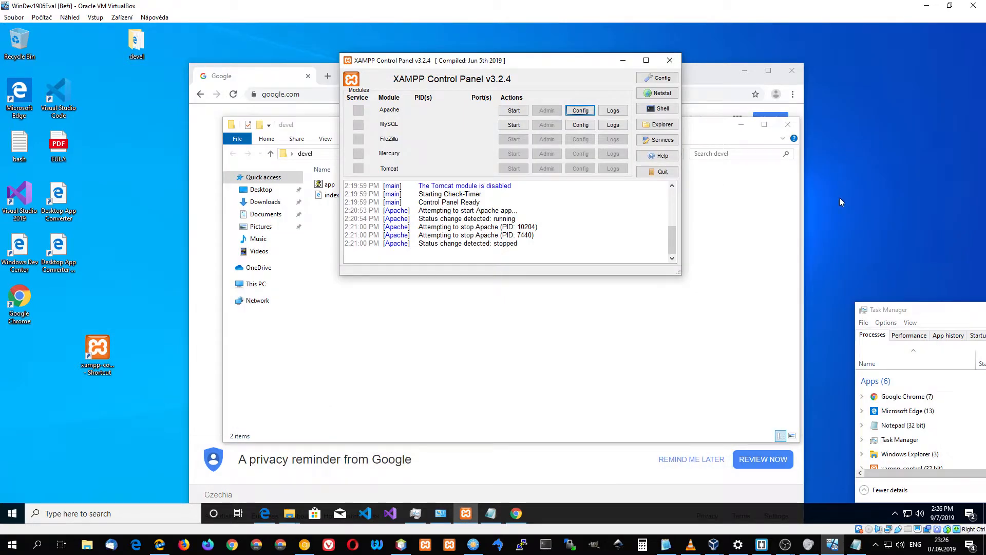
left_click_drag(709, 131, 853, 161)
left_click_drag(558, 61, 579, 42)
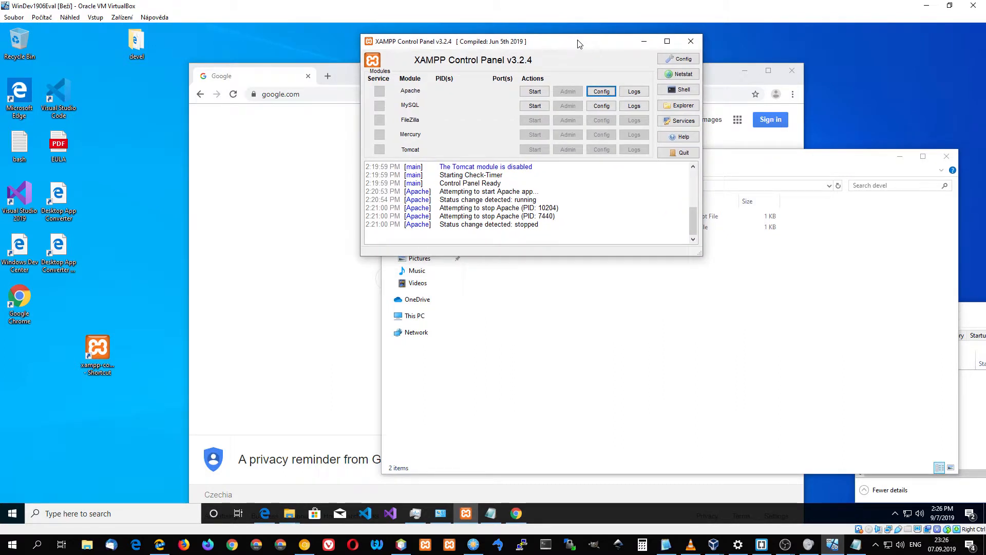
left_click(288, 245)
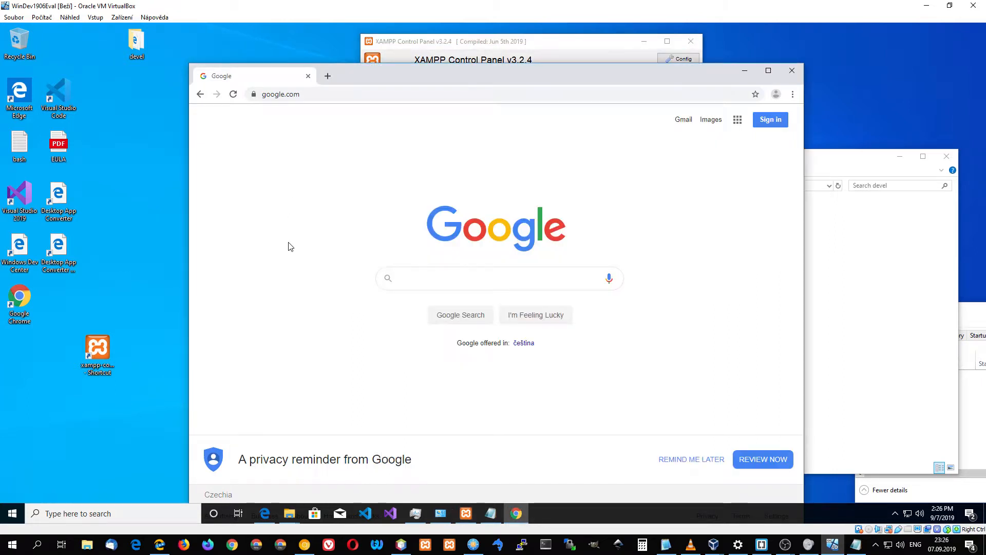
left_click(306, 93)
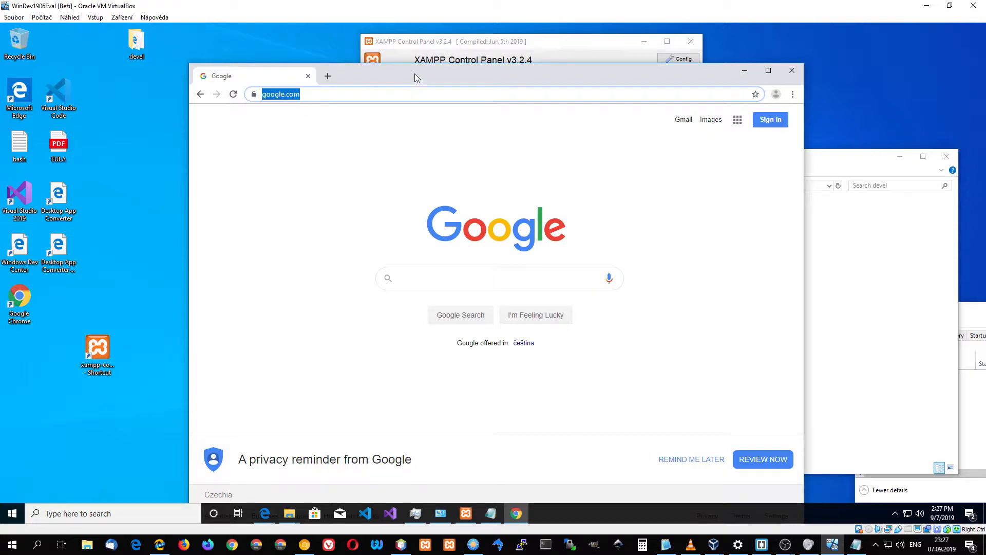
left_click_drag(415, 77, 400, 66)
left_click(822, 162)
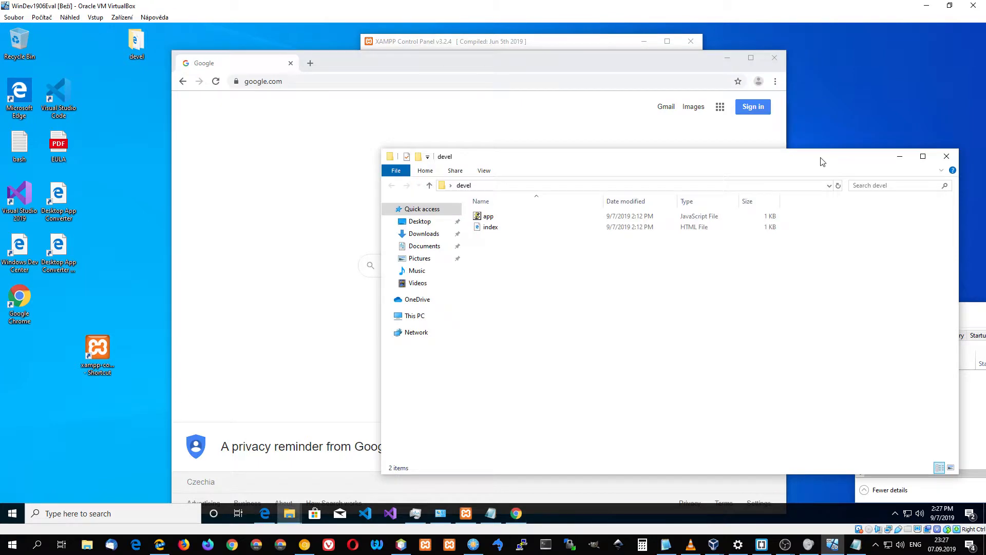
left_click(497, 510)
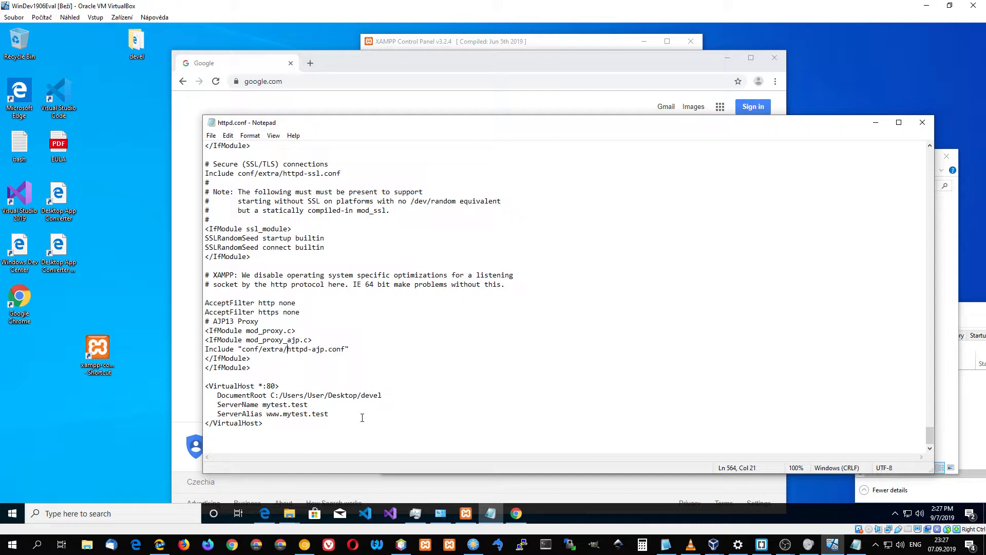
left_click(90, 516)
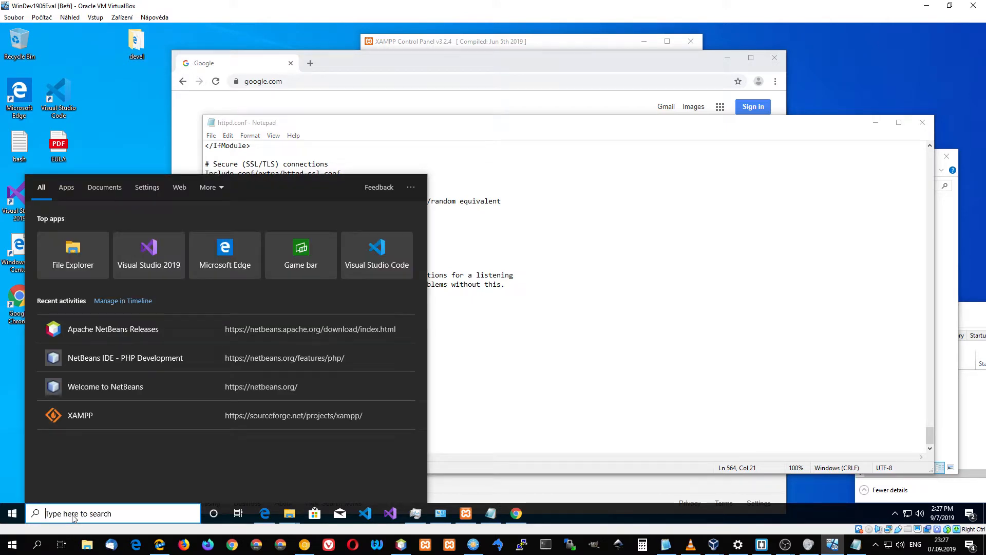
type("notepad")
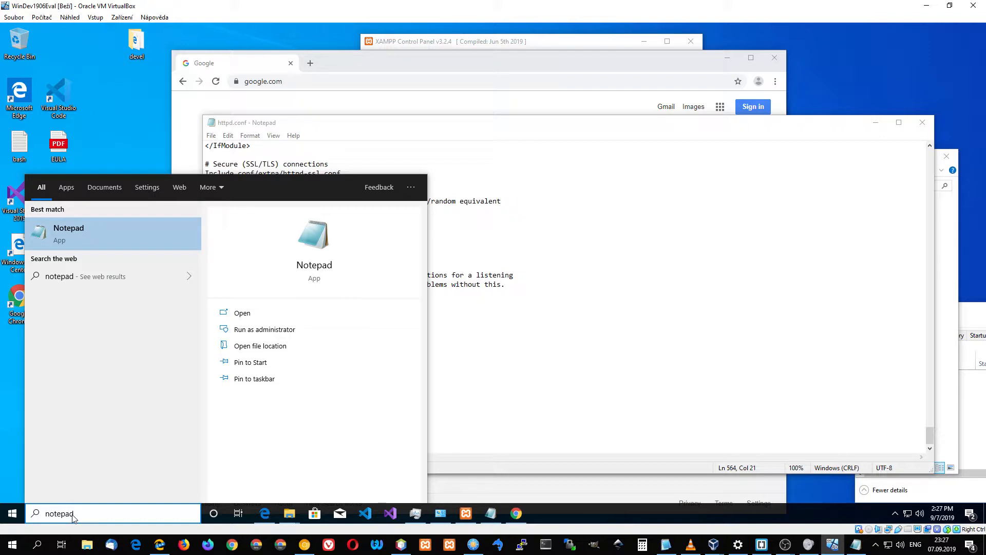
key("Escape")
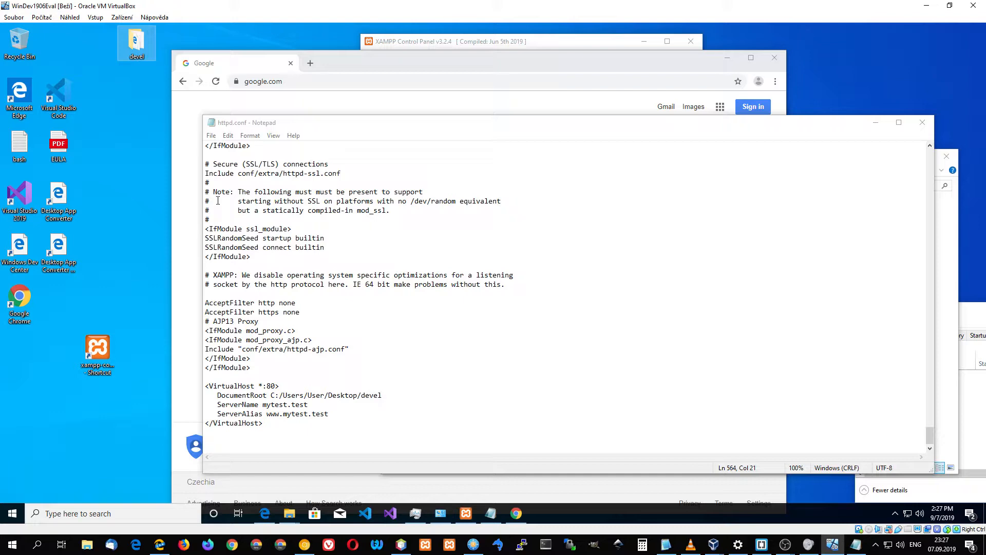
Switch to the devel folder window in File Explorer and browse to the Local Disk (C:) drive.
left_click(290, 514)
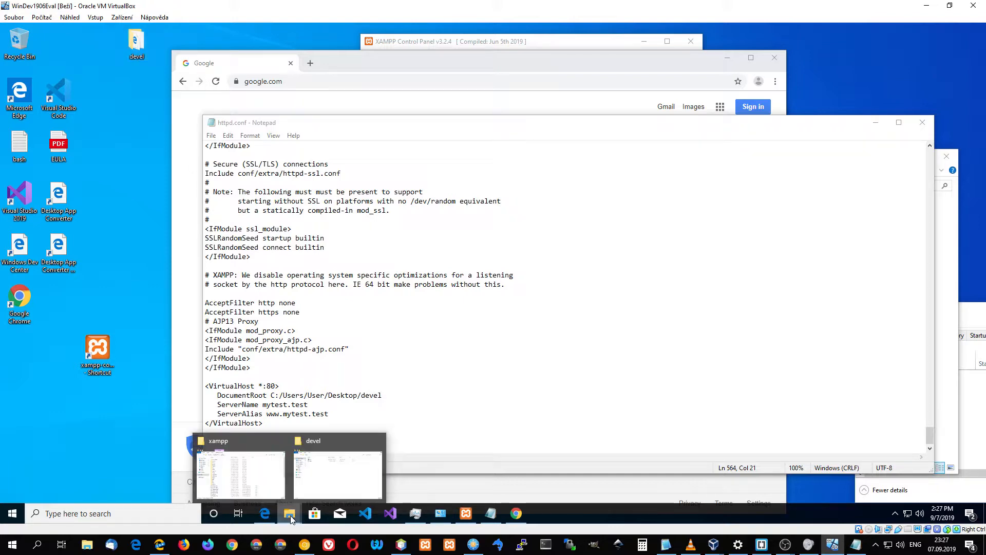
left_click(340, 491)
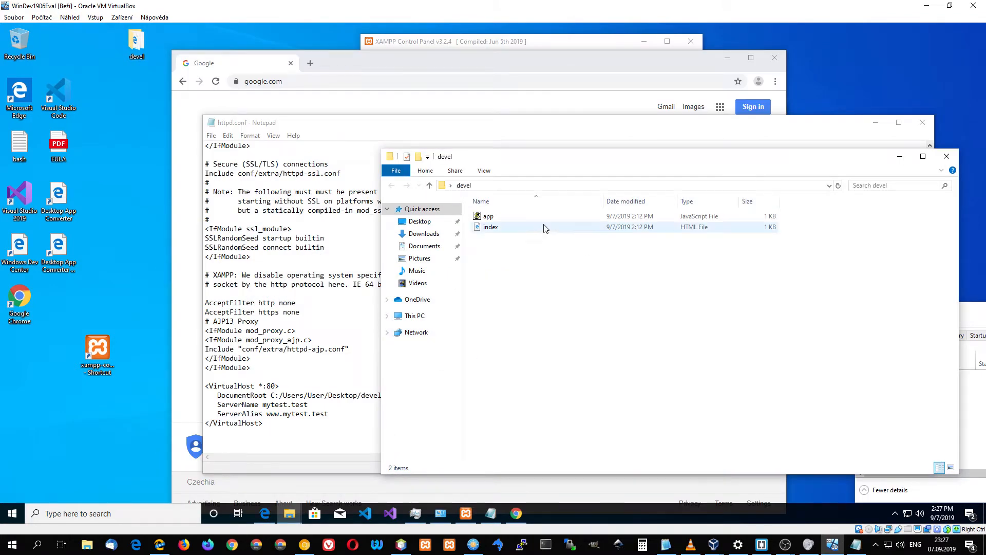
left_click(496, 188)
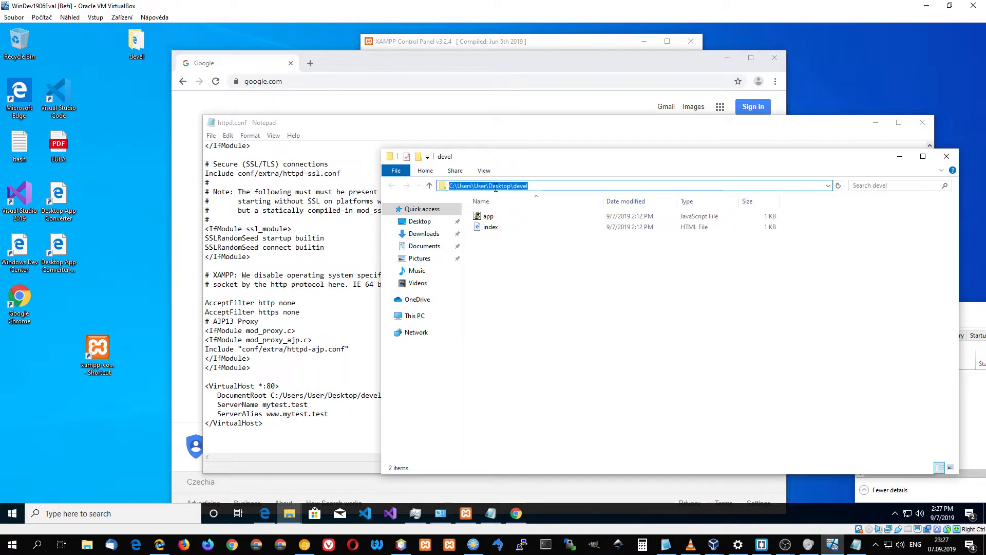
key("Home")
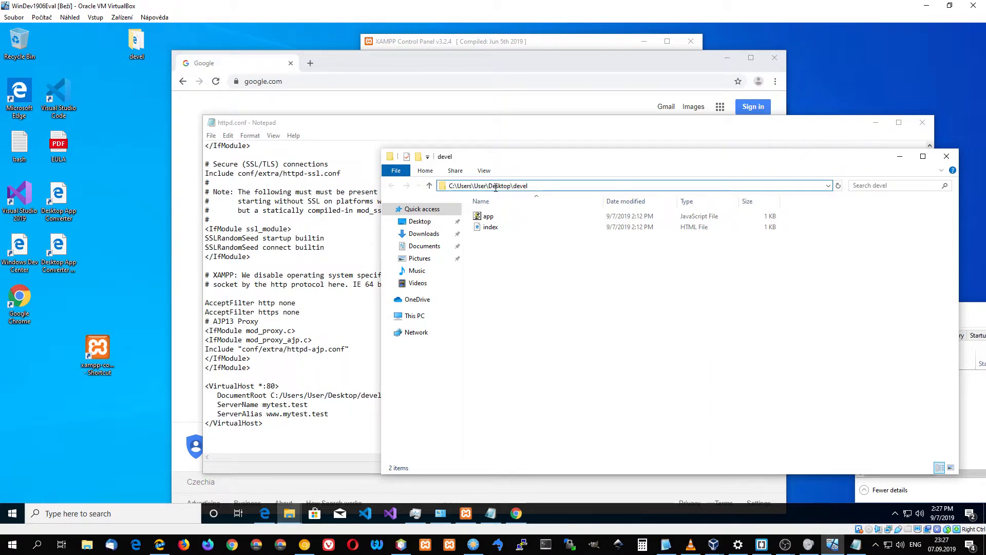
key("ctrl+a")
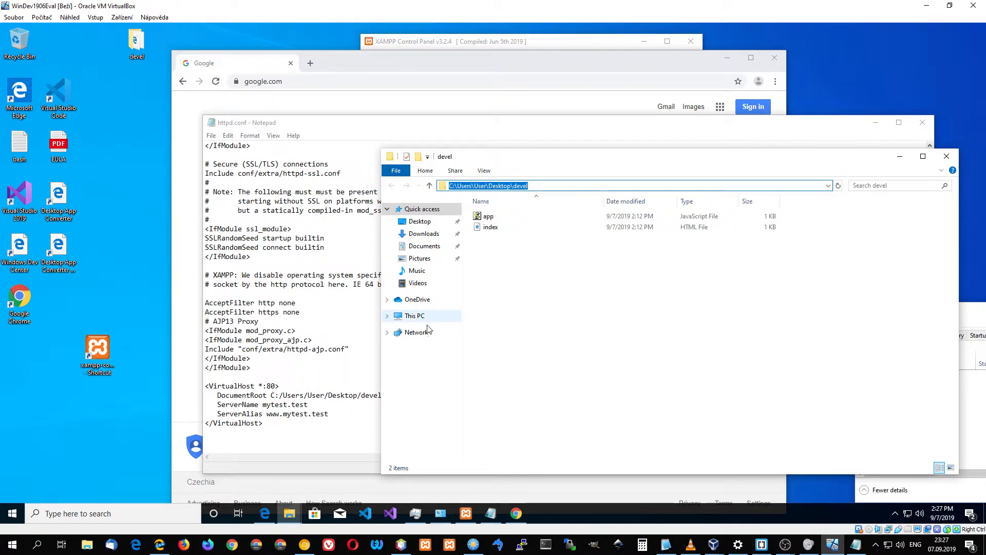
left_click(414, 316)
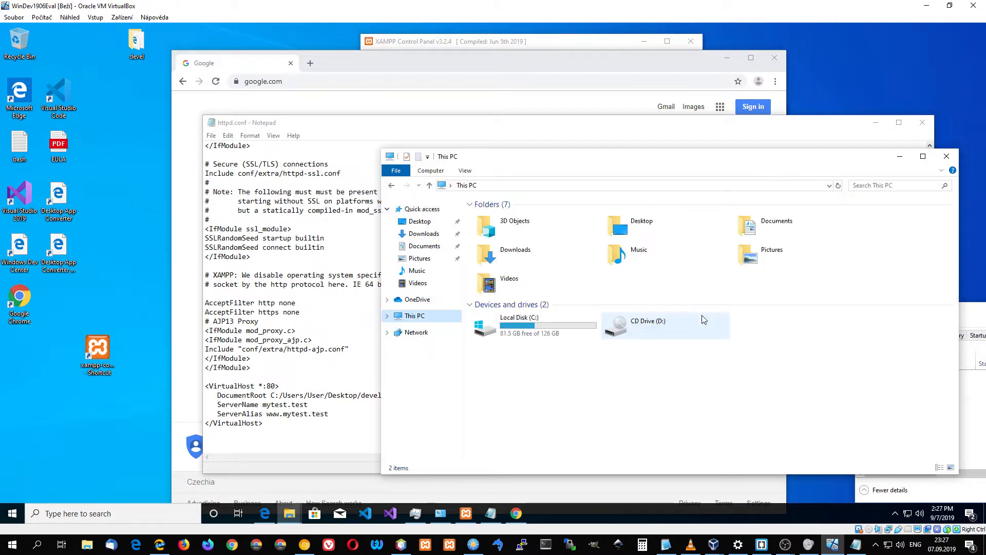
double_click(548, 330)
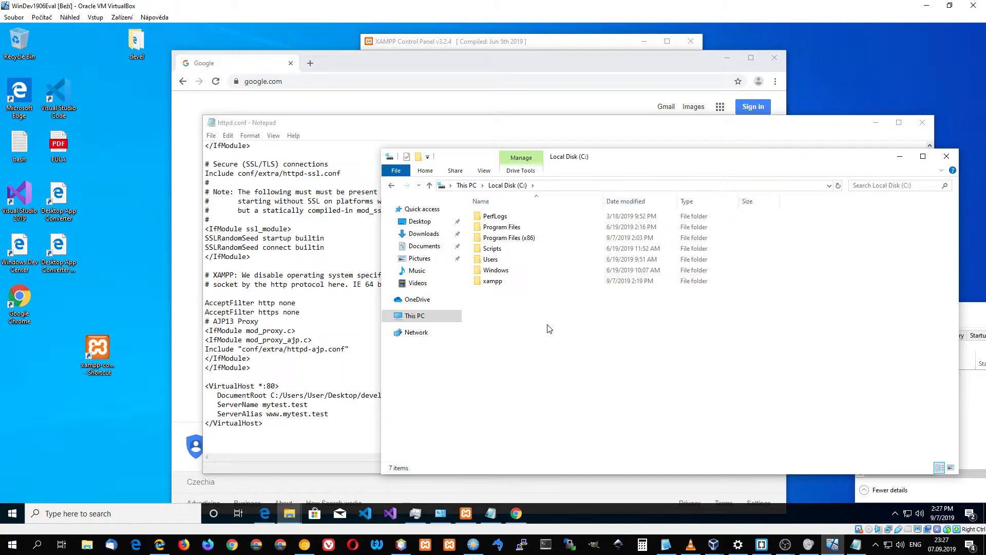
left_click_drag(630, 157, 609, 113)
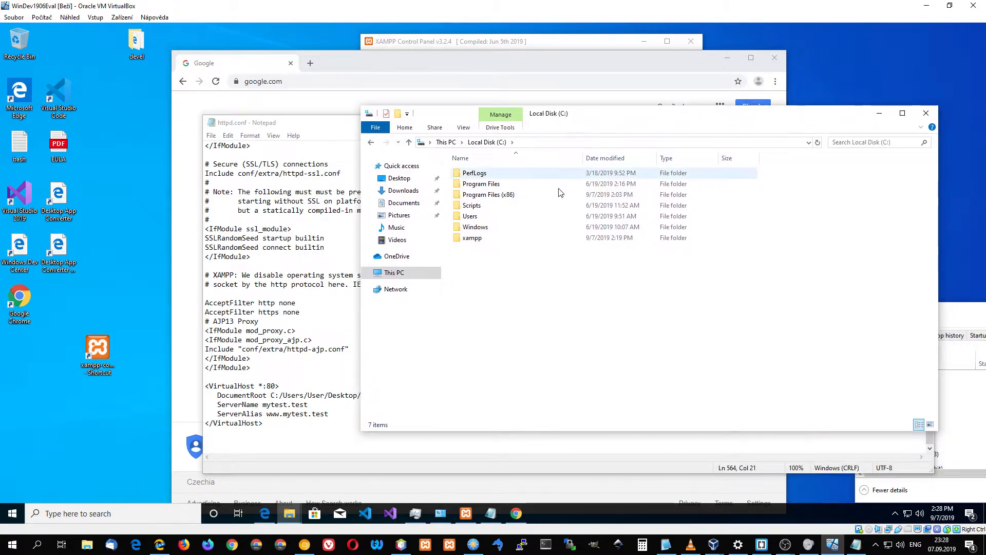
double_click(496, 200)
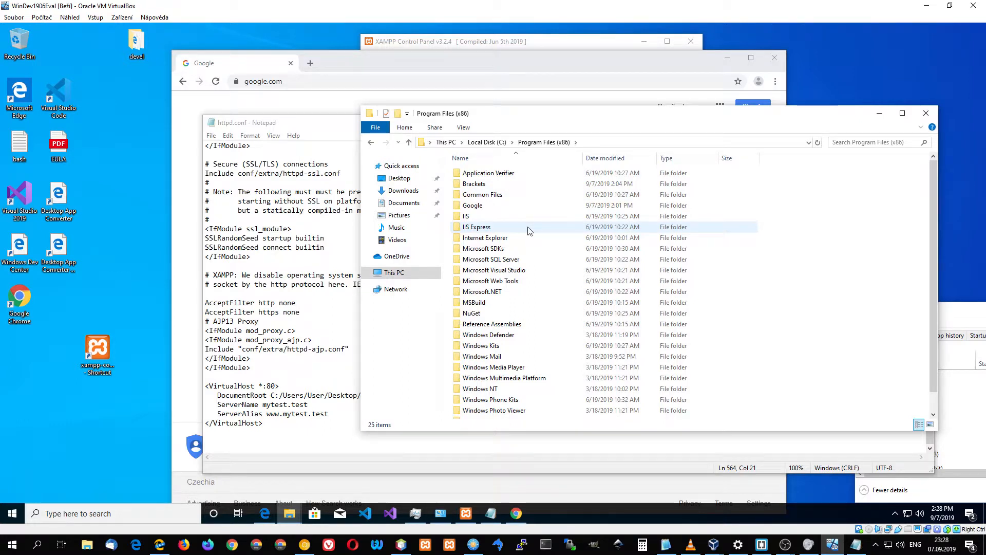
scroll(535, 241, "down", 1)
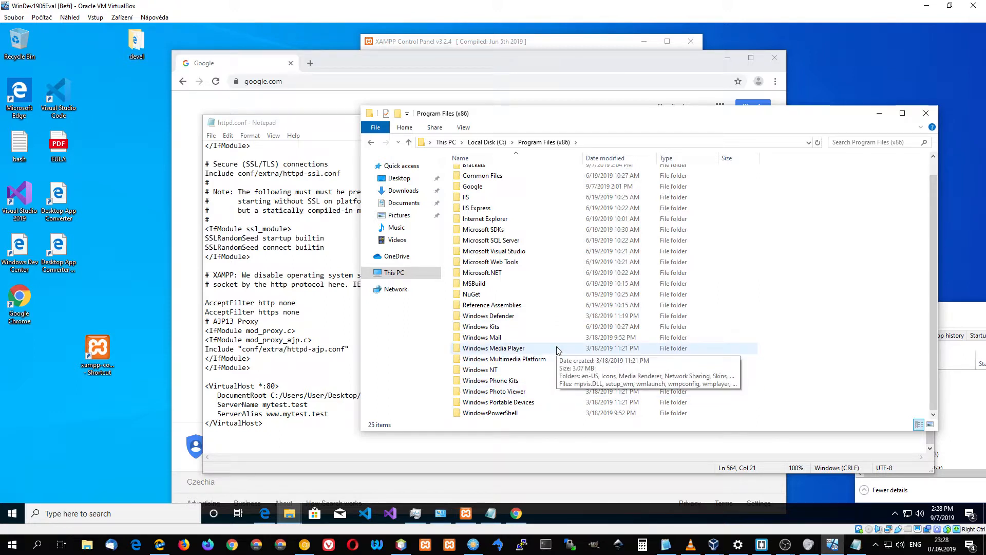
key("alt+Tab")
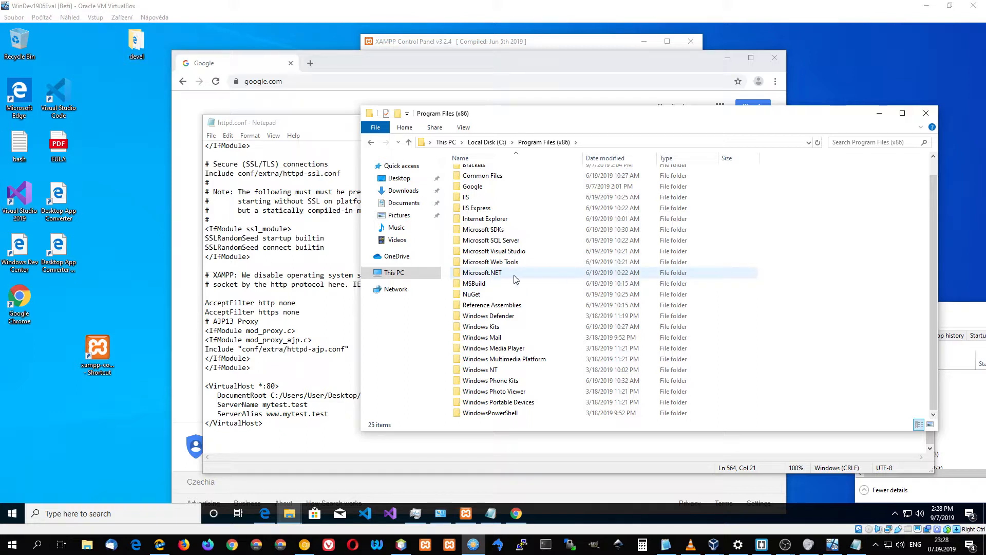
left_click(409, 143)
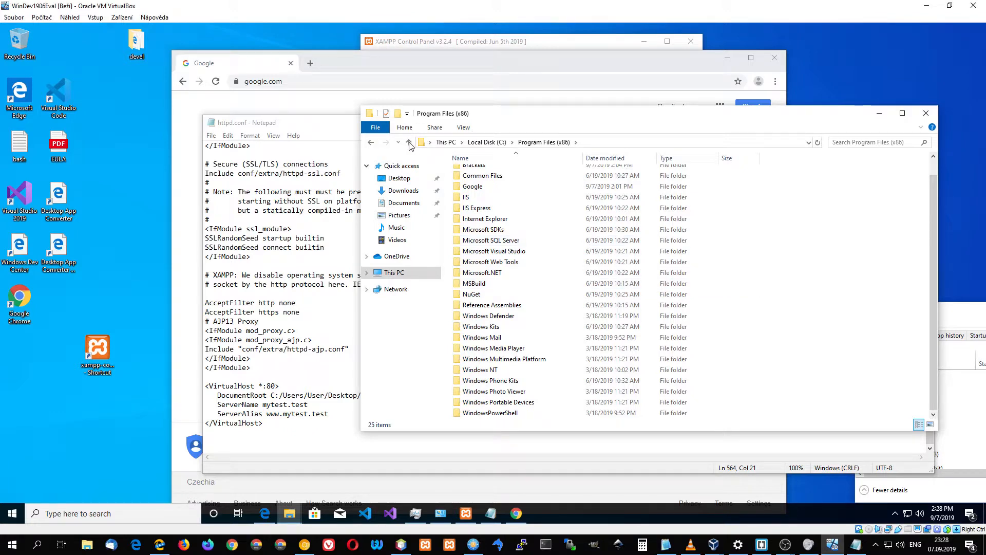
left_click(371, 142)
left_click(487, 142)
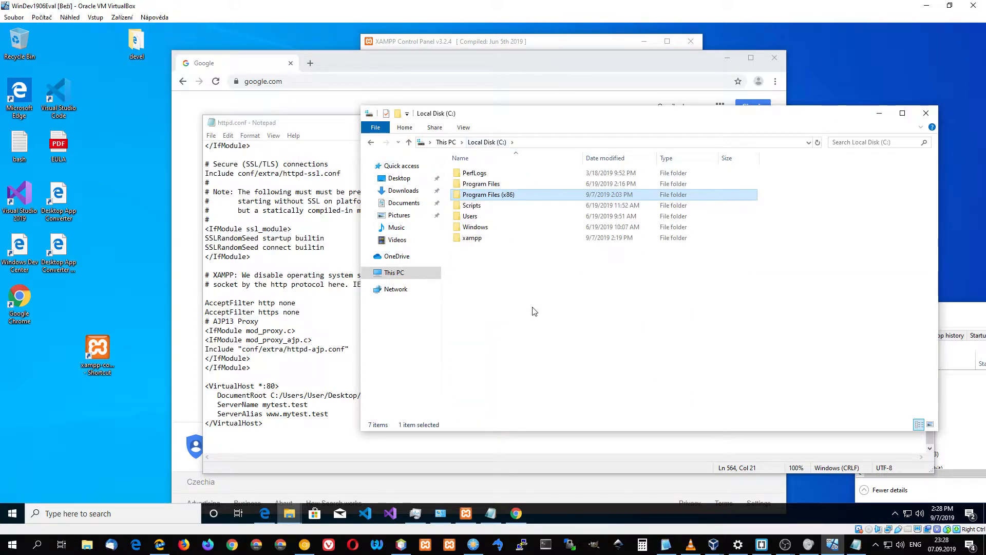
Navigate to the C:\Windows\System32\drivers\etc folder and select its path in the address bar.
double_click(488, 217)
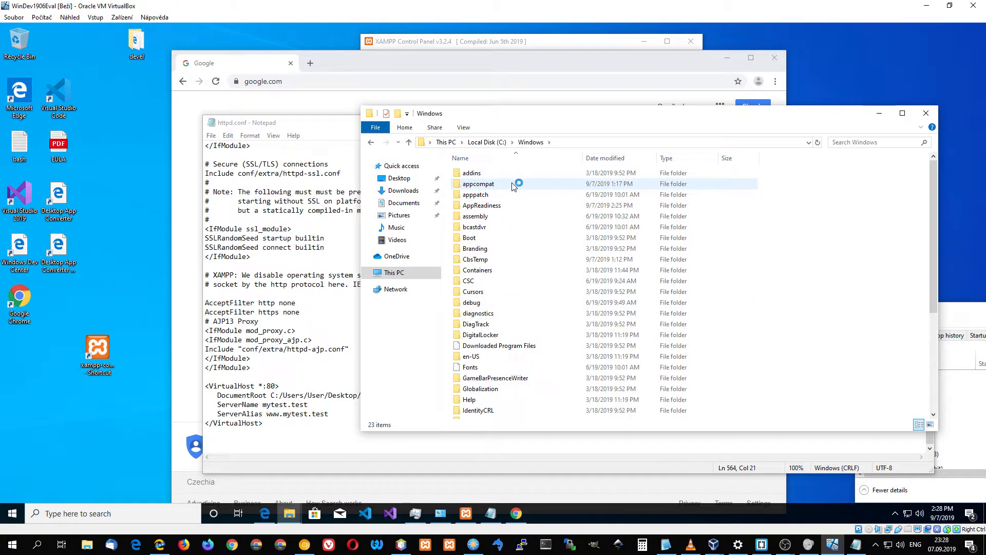
scroll(585, 336, "down", 5)
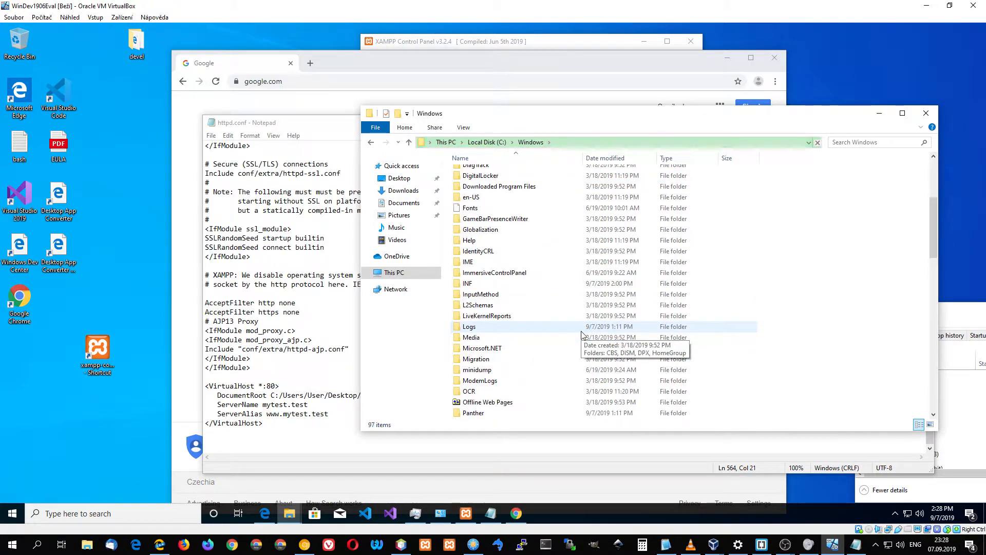
scroll(582, 334, "down", 15)
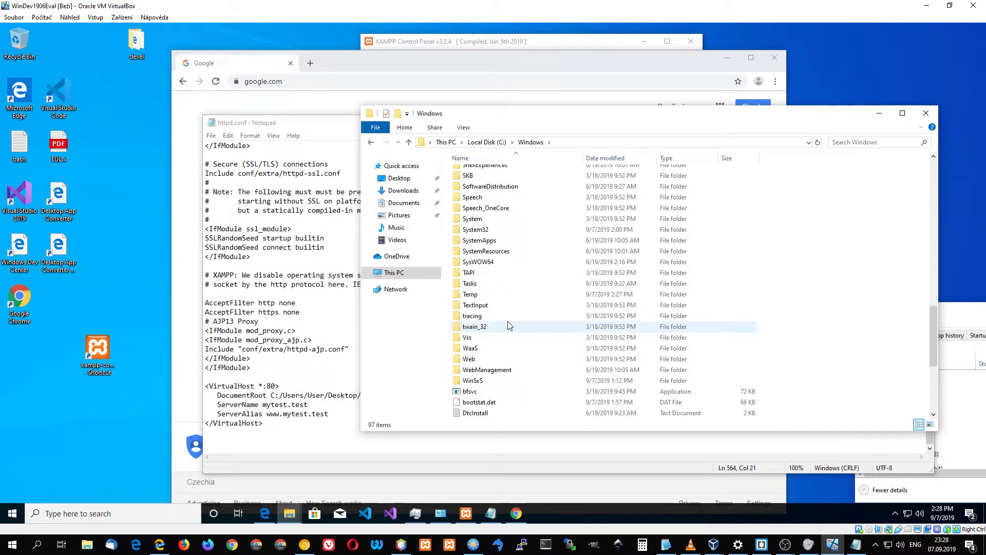
double_click(510, 230)
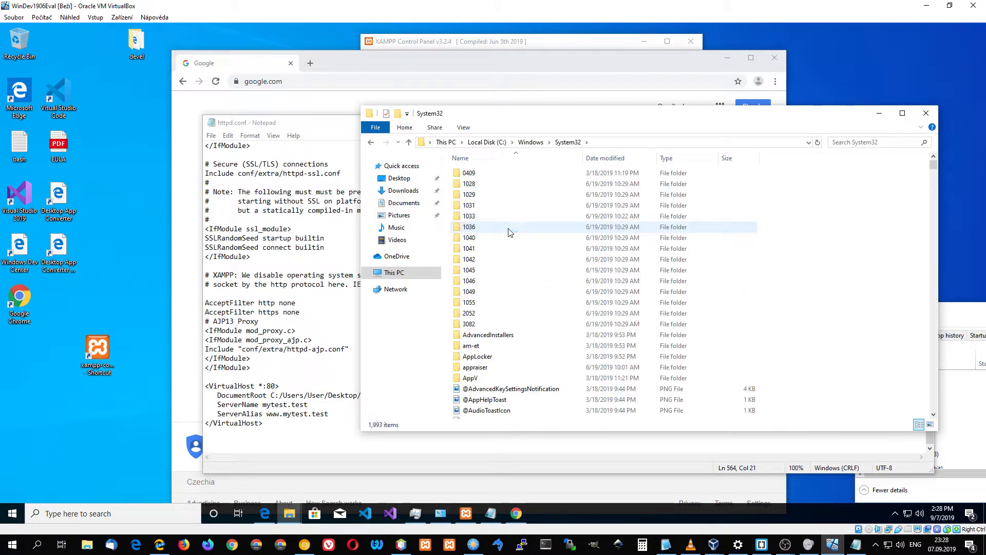
scroll(514, 346, "down", 6)
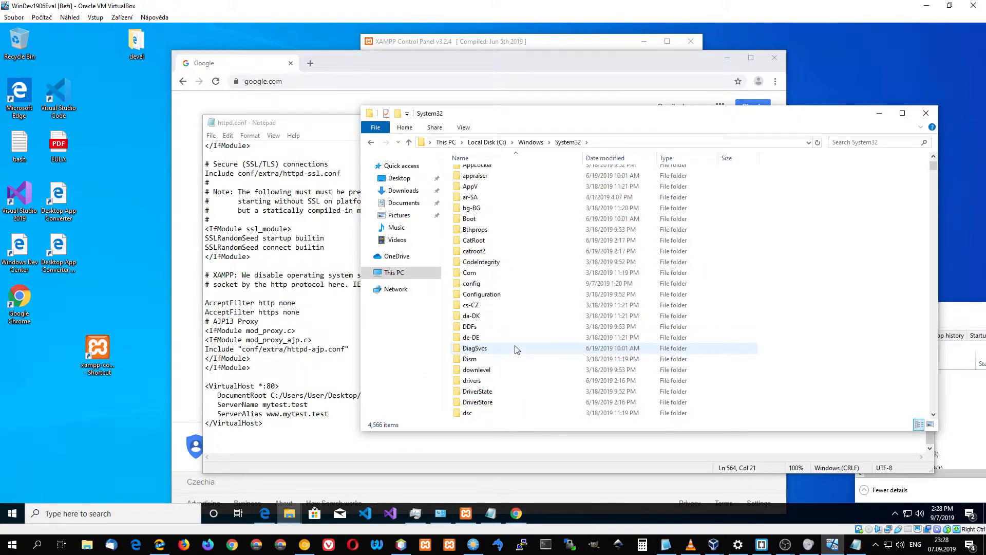
double_click(472, 381)
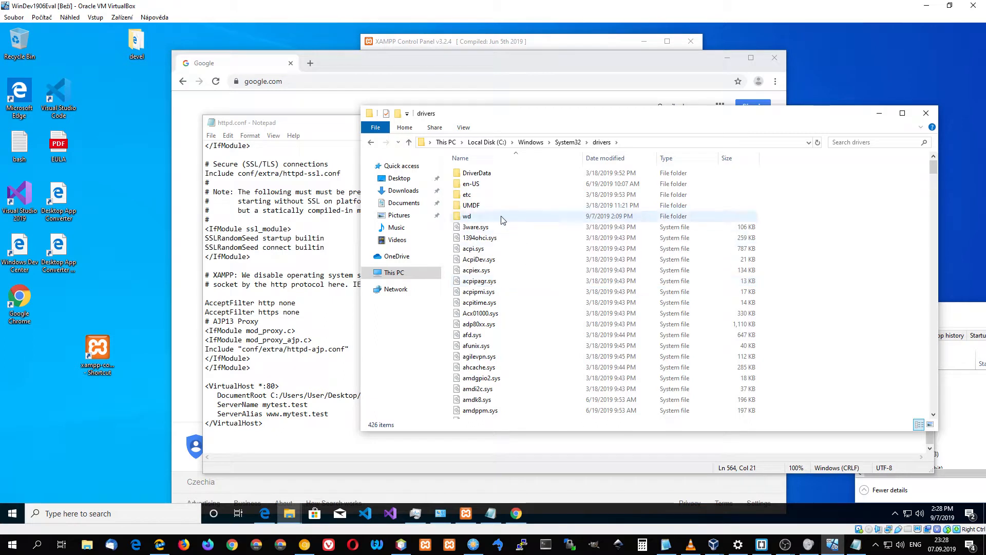
double_click(486, 198)
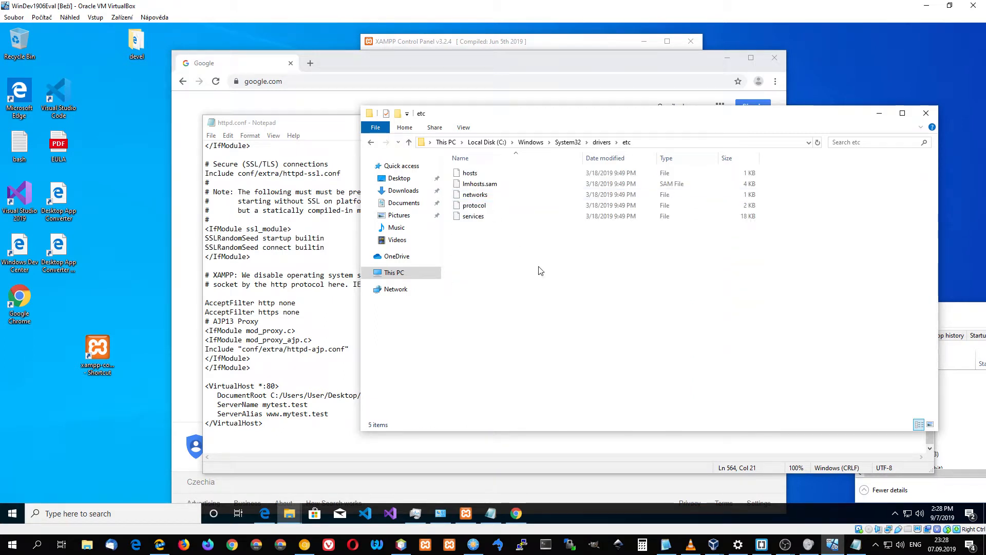
left_click(658, 143)
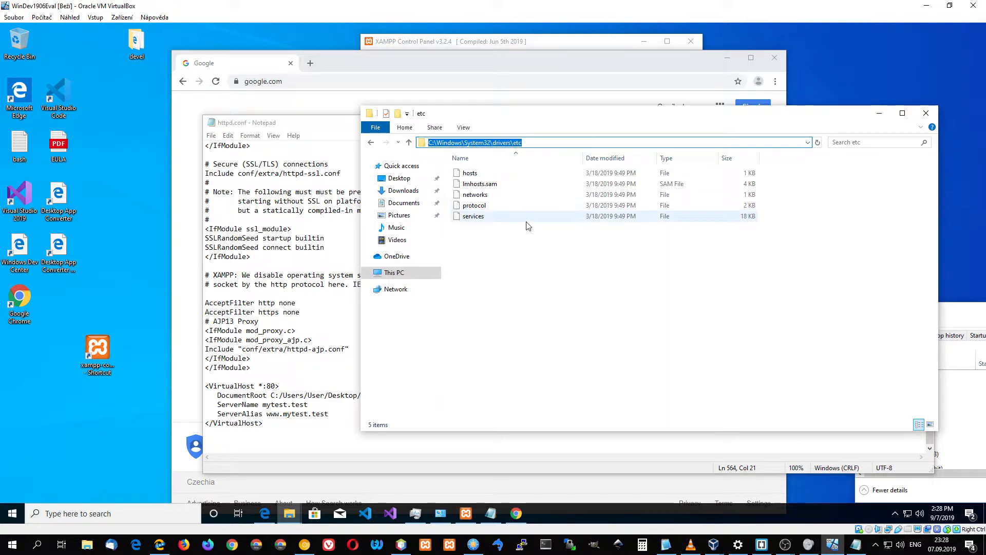
Create a desktop shortcut to the hosts file from the etc folder.
left_click(500, 213)
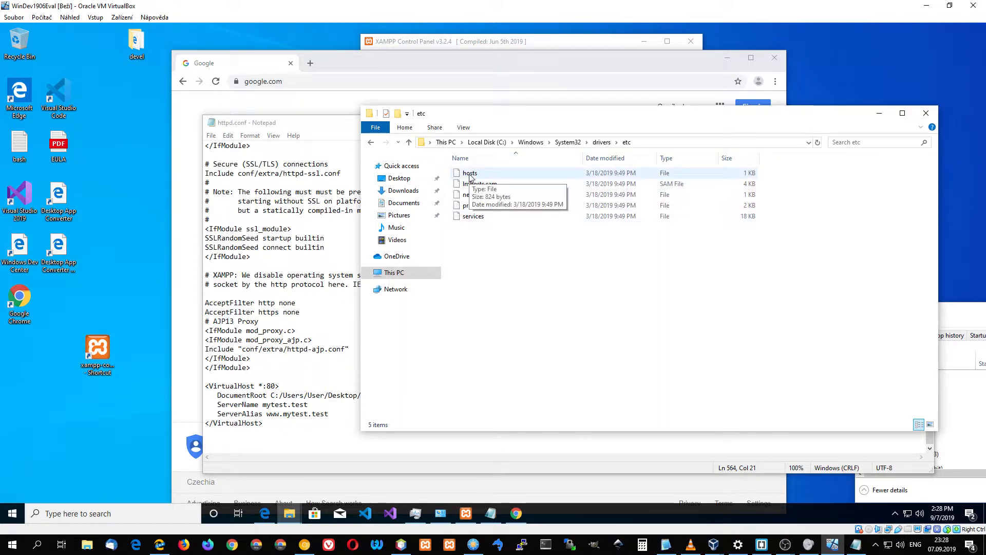
left_click_drag(470, 178, 113, 236)
left_click(158, 267)
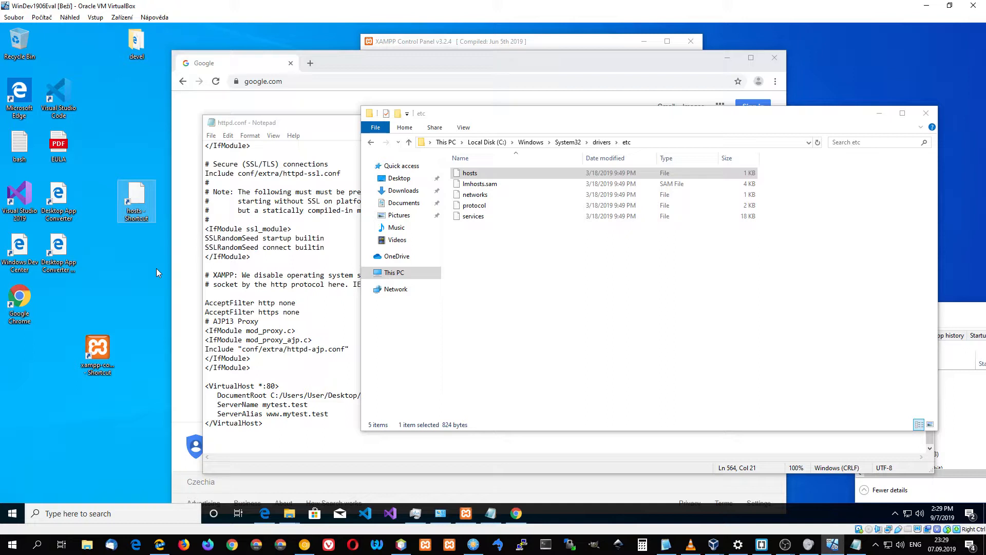
left_click(667, 140)
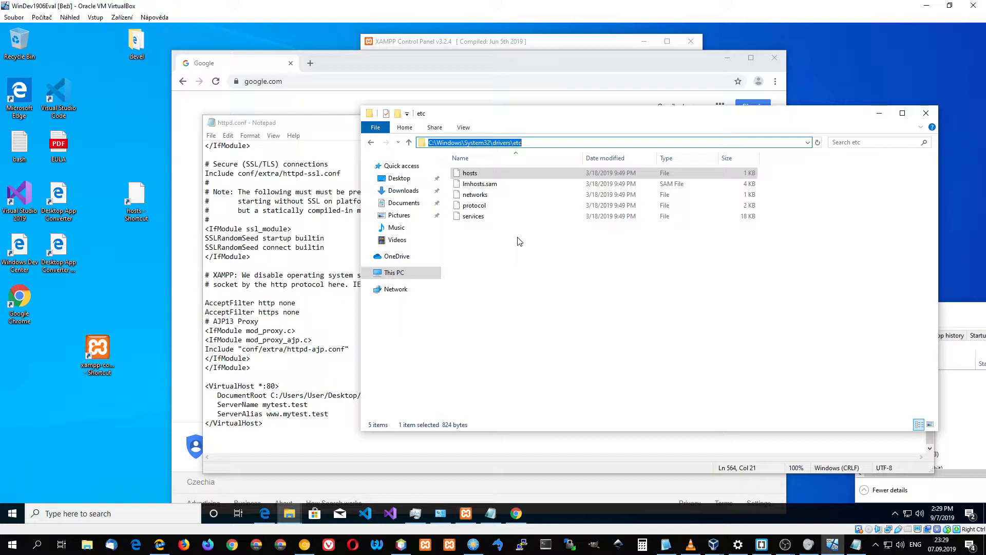
right_click(140, 205)
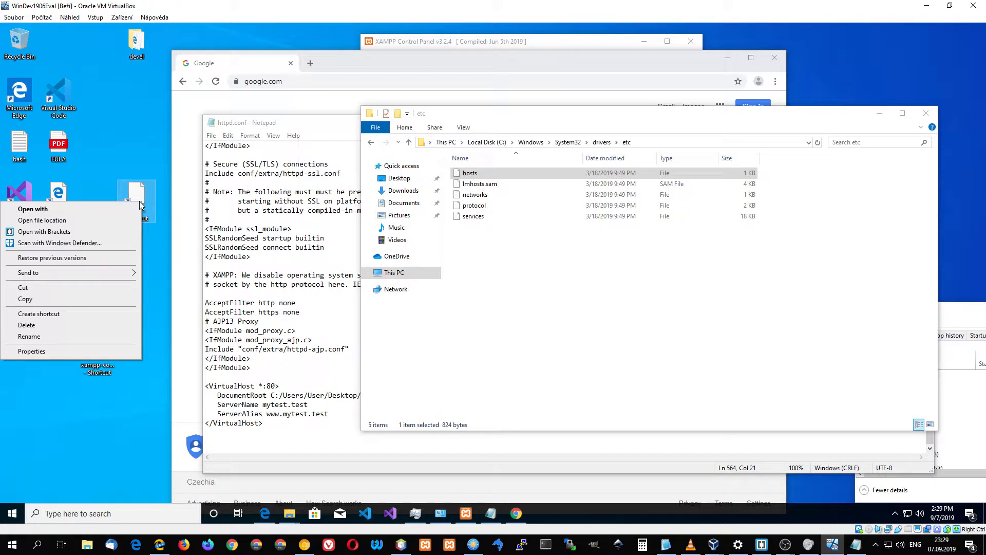
left_click(88, 421)
left_click(85, 405)
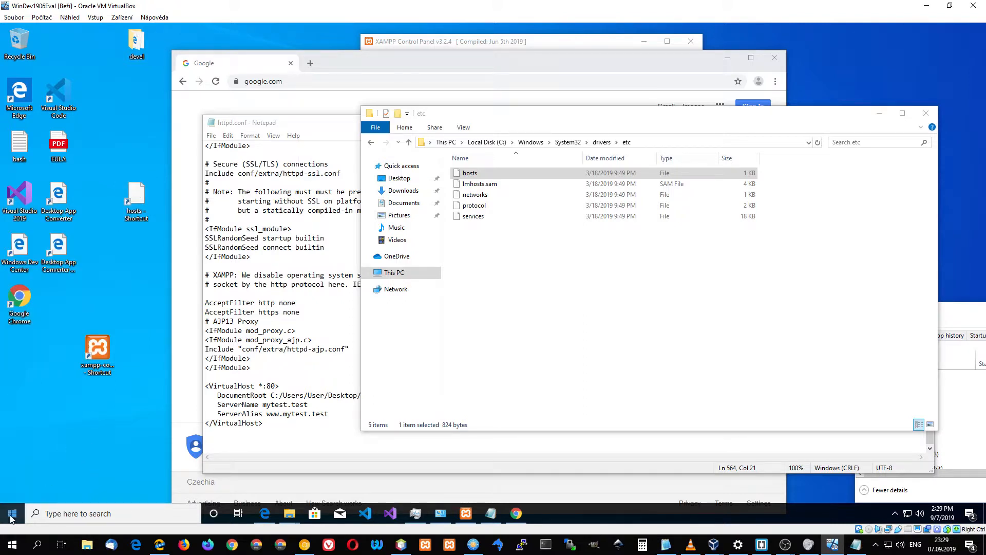
Search for Notepad and launch it as administrator, approving the elevation prompt.
left_click(67, 511)
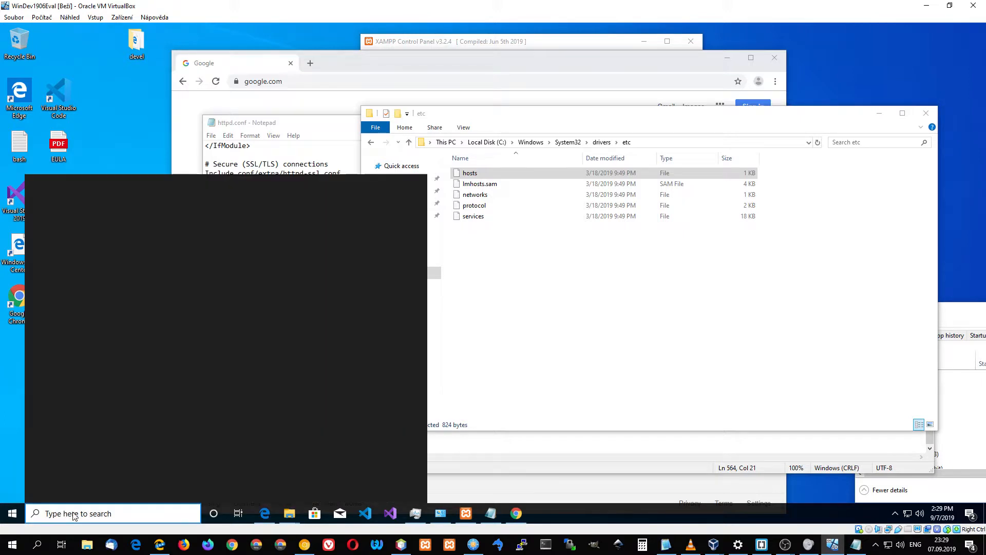
type("notepa")
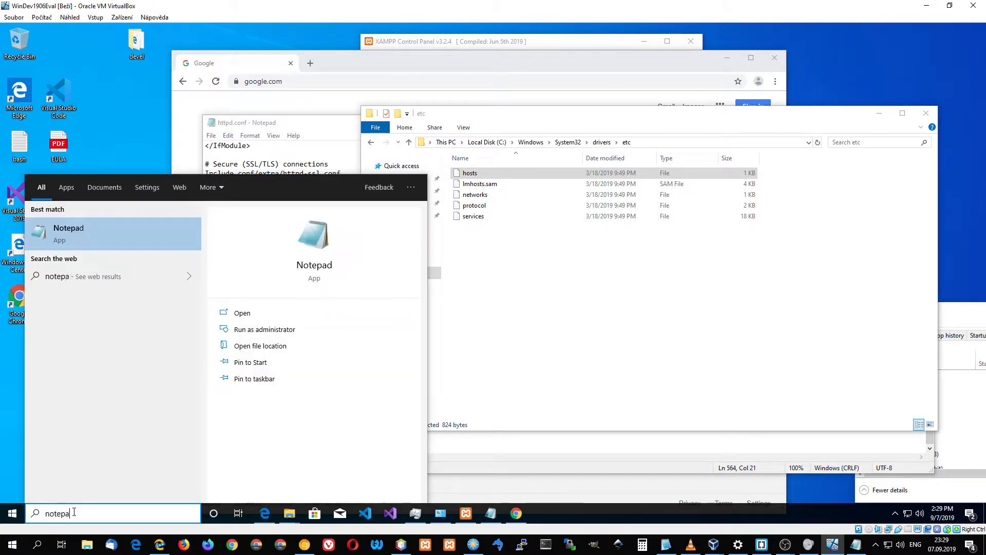
right_click(64, 237)
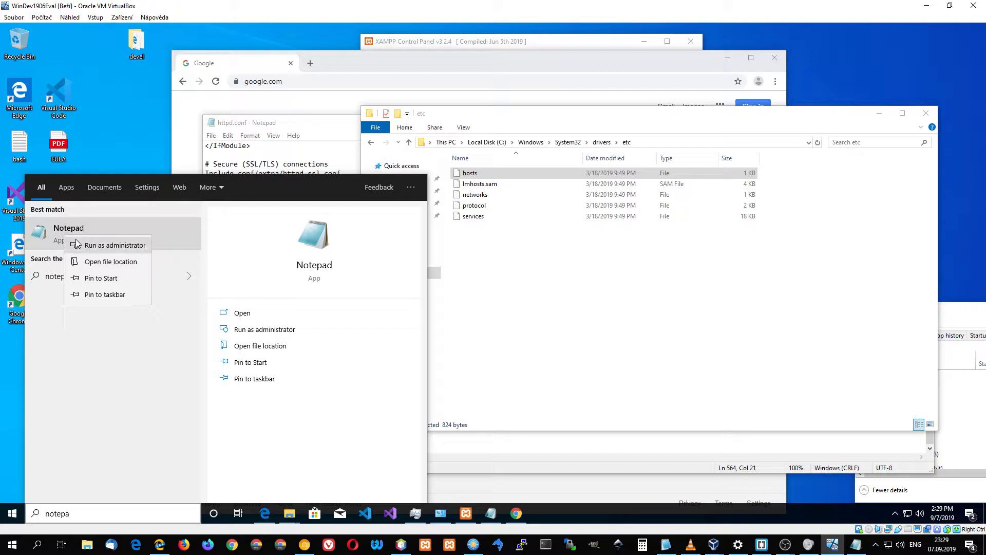
left_click(76, 242)
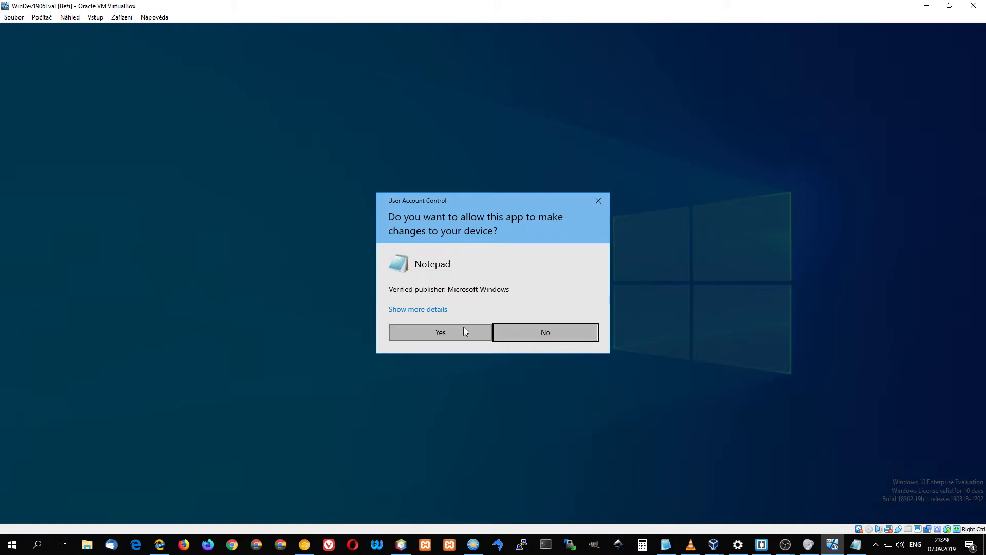
left_click(465, 331)
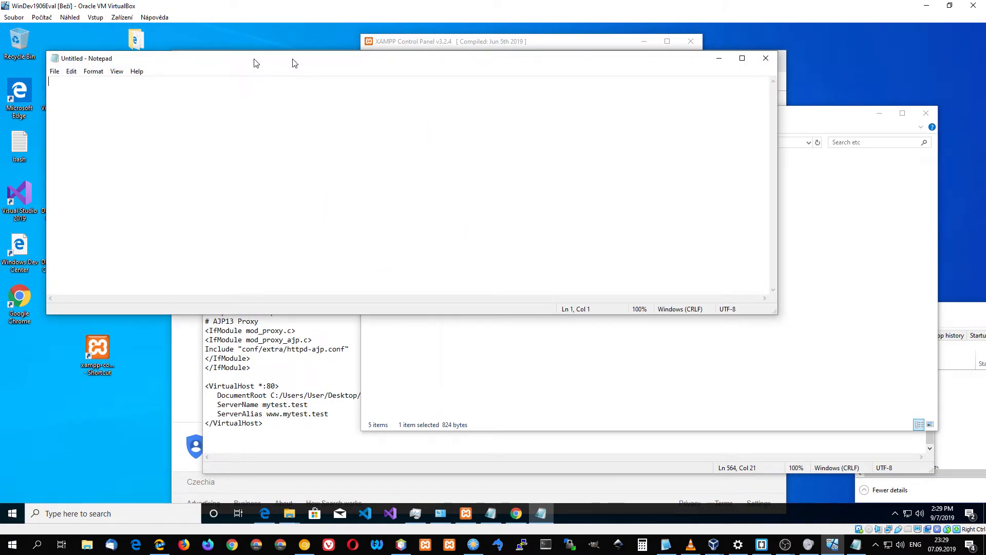
In the elevated Notepad, open the hosts file from C:\Windows\System32\drivers\etc with All Files shown.
left_click_drag(256, 61, 342, 60)
left_click_drag(127, 208, 256, 154)
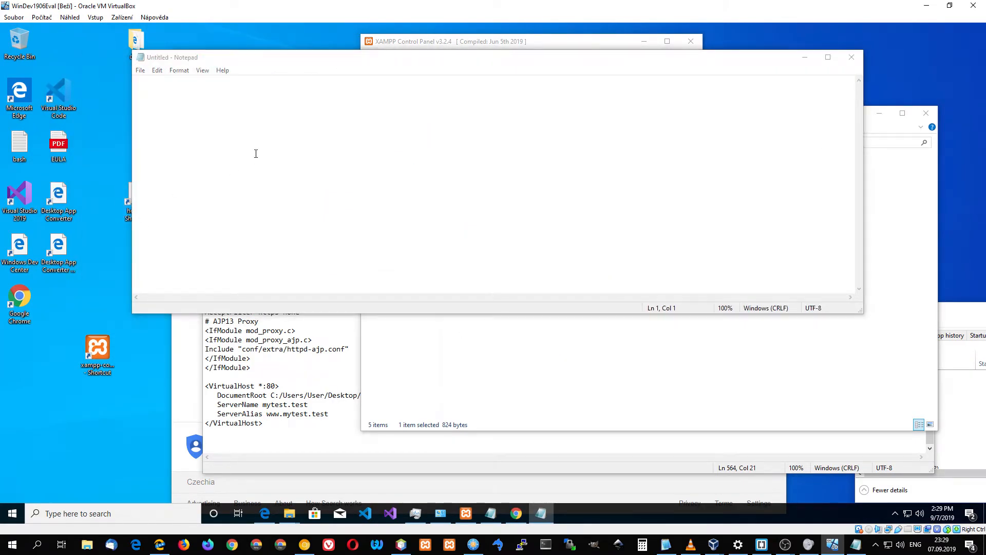
left_click_drag(337, 58, 241, 212)
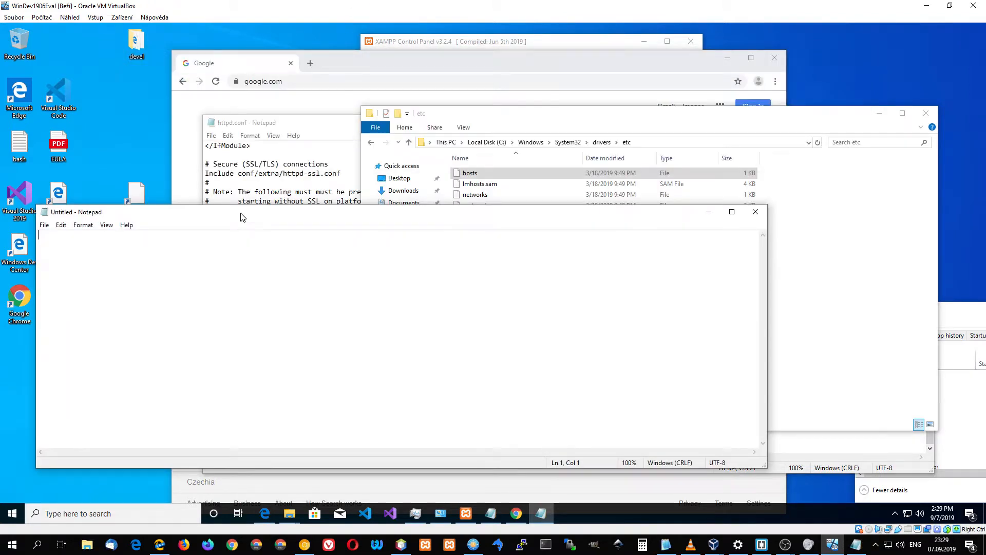
left_click_drag(462, 175, 218, 371)
left_click(44, 224)
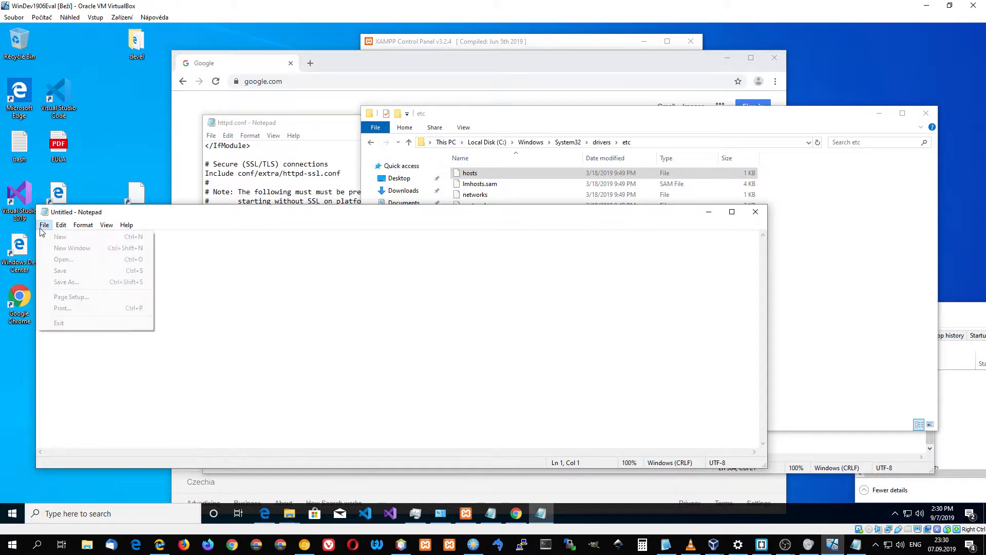
left_click(65, 259)
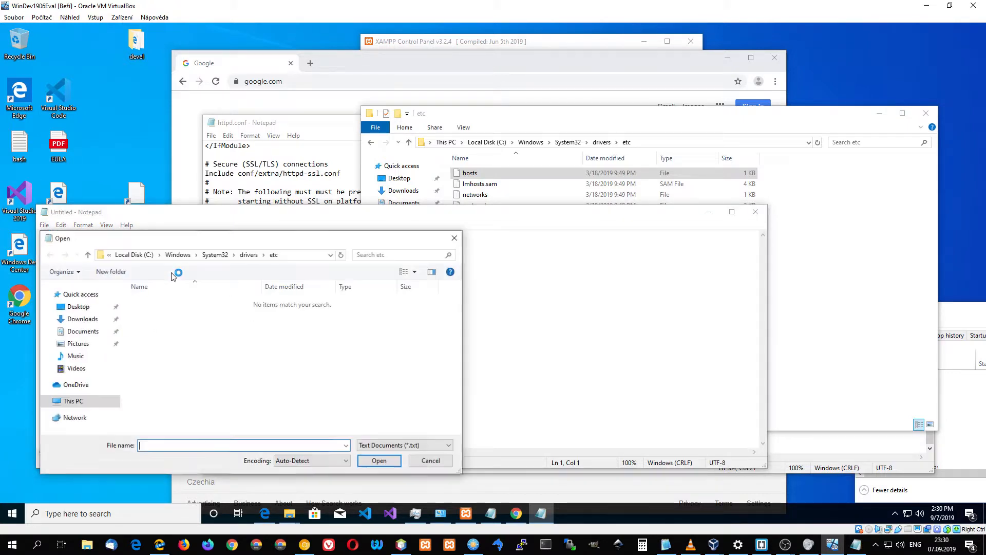
left_click(426, 97)
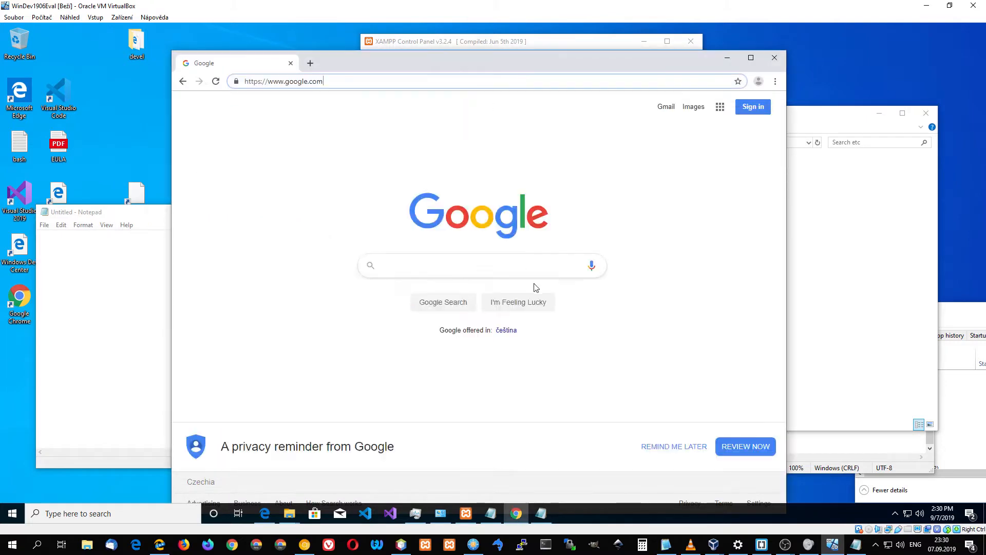
left_click(111, 272)
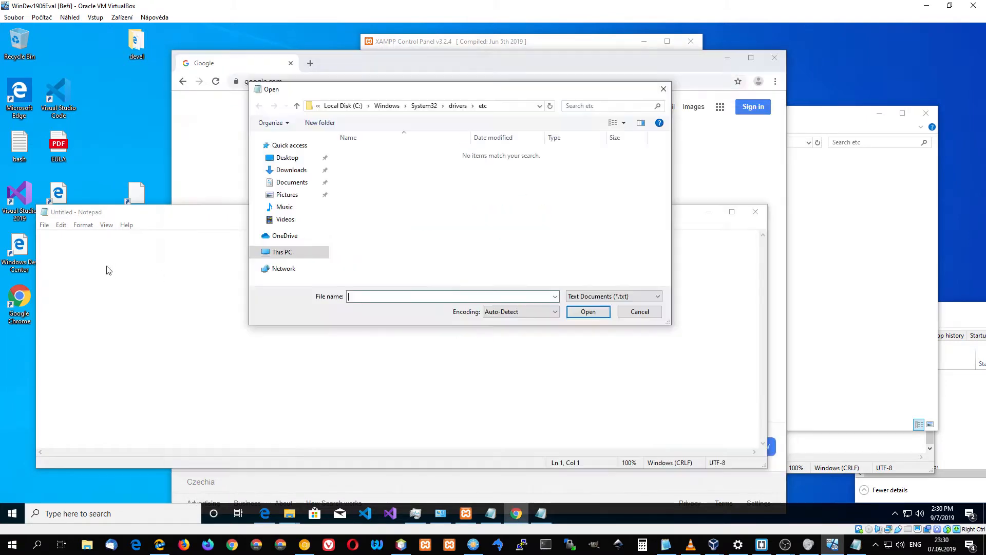
left_click(611, 296)
left_click(591, 314)
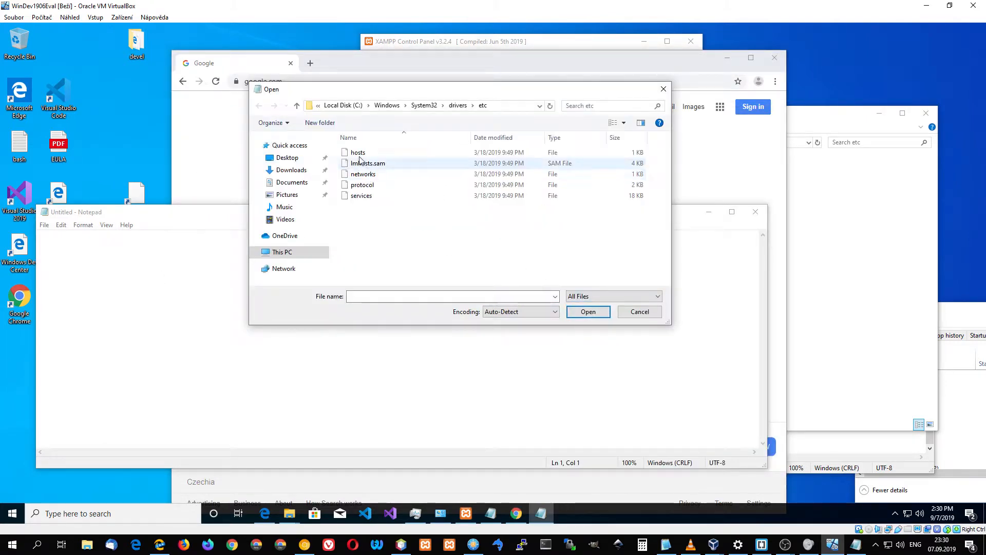
left_click(360, 156)
double_click(359, 158)
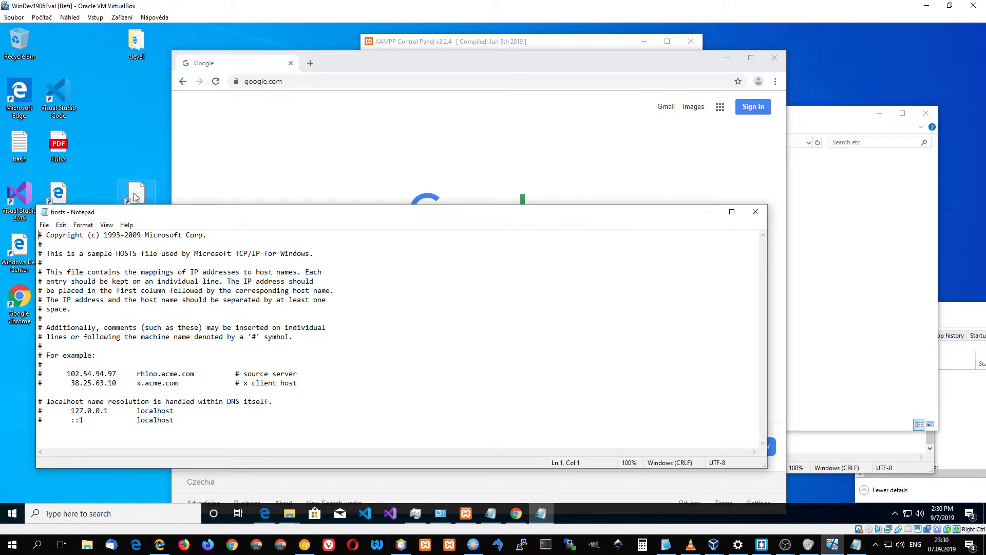
Delete the hosts desktop shortcut into the Recycle Bin and close the hosts Notepad window.
left_click_drag(134, 190, 19, 42)
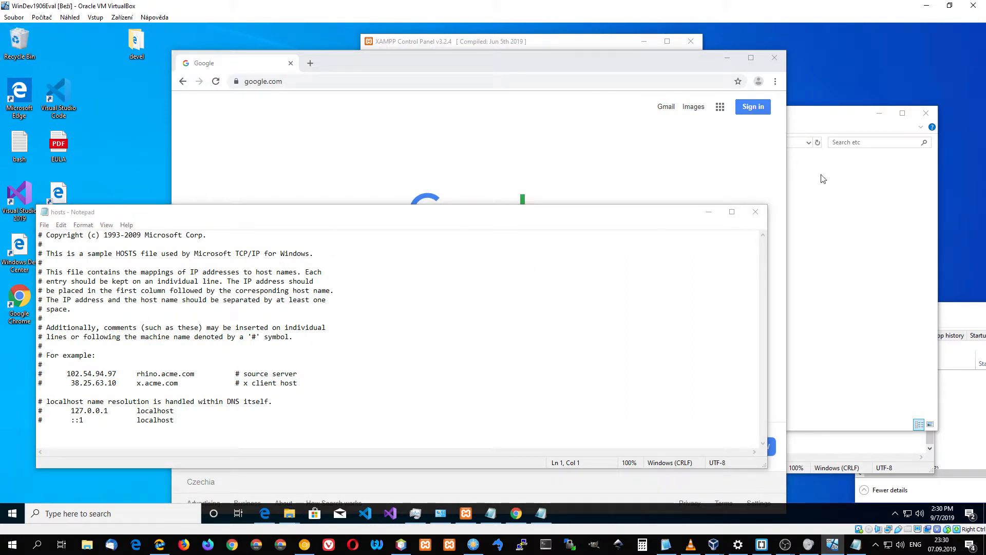
left_click_drag(824, 119, 824, 121)
left_click(282, 220)
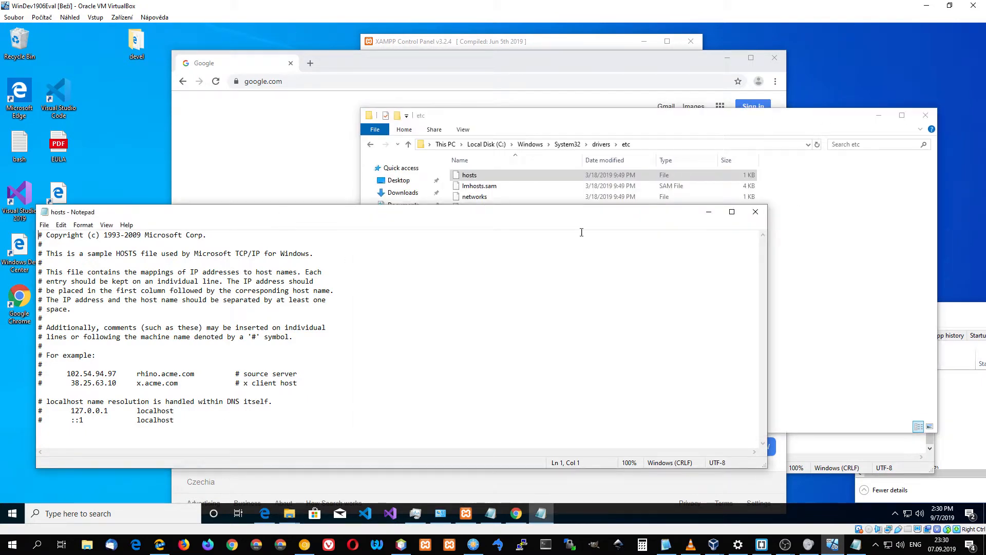
left_click(756, 212)
Go up to the drivers folder, create a desktop shortcut to the etc folder, and close File Explorer.
left_click(370, 144)
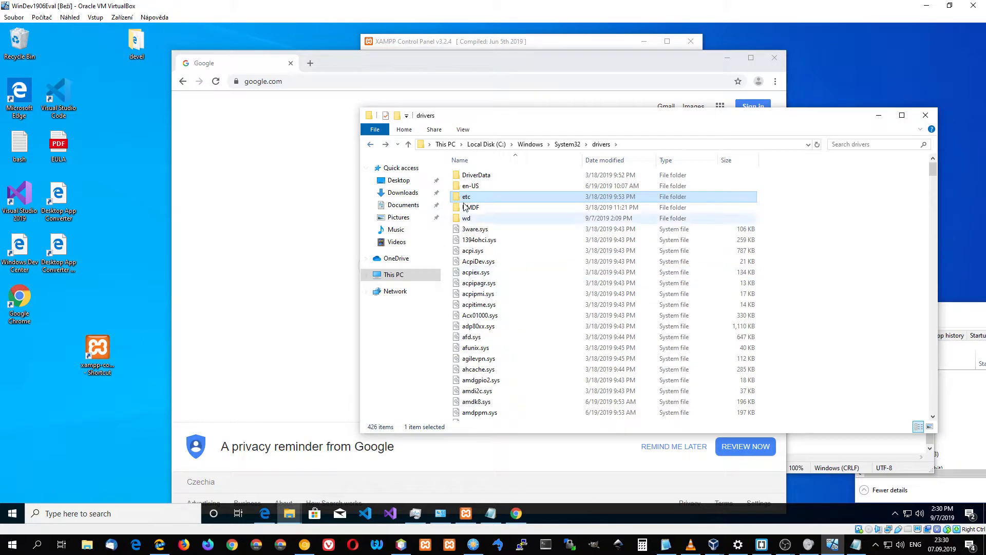
left_click_drag(465, 199, 127, 136)
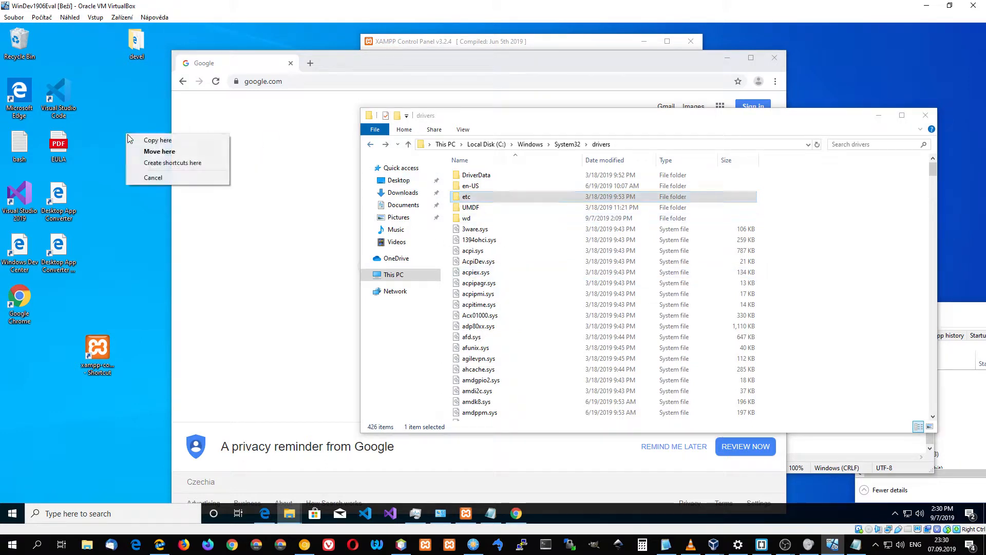
left_click(154, 163)
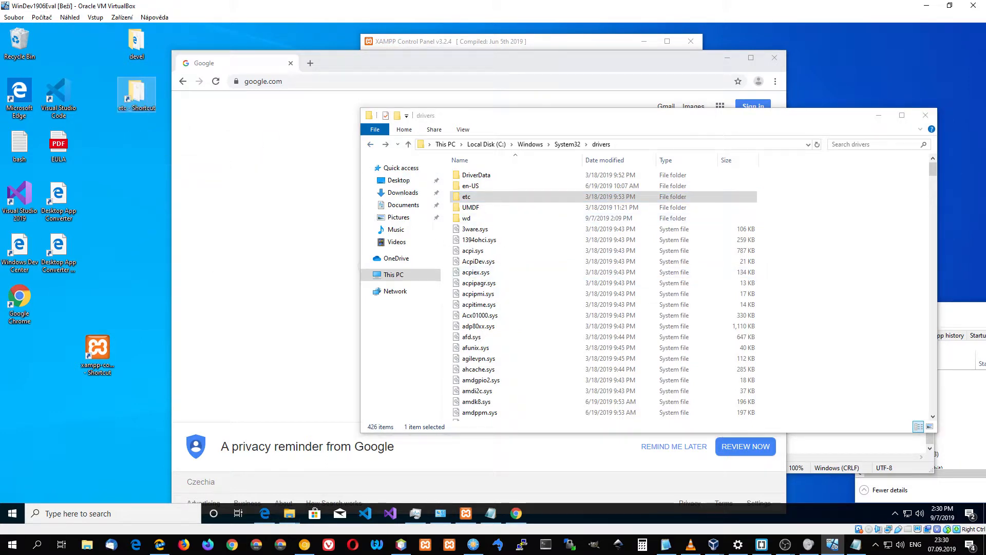
left_click(926, 116)
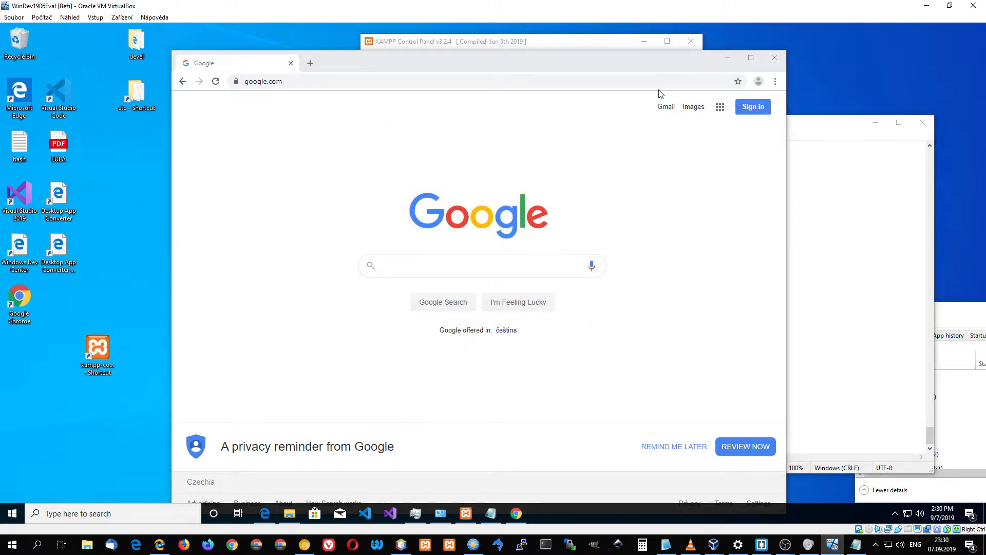
left_click(840, 143)
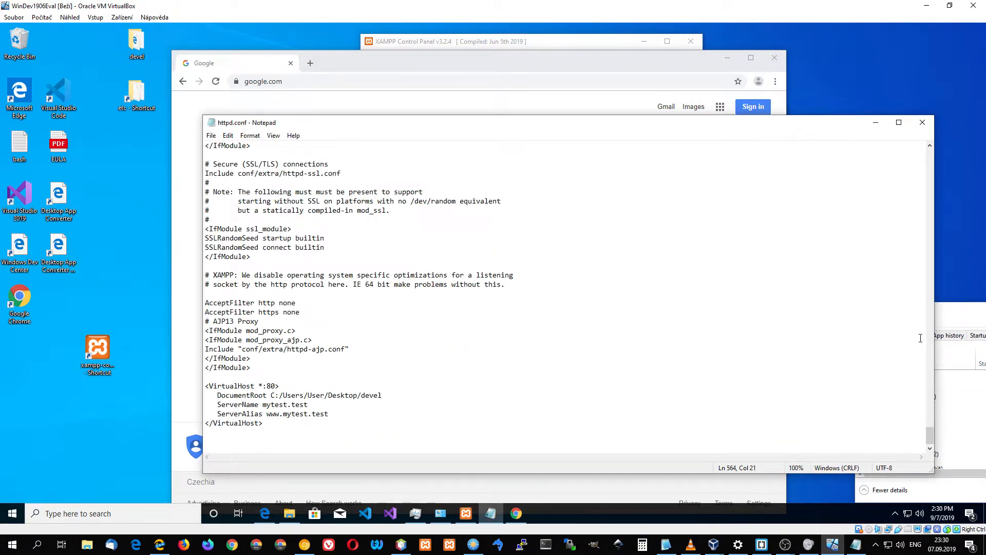
left_click(10, 517)
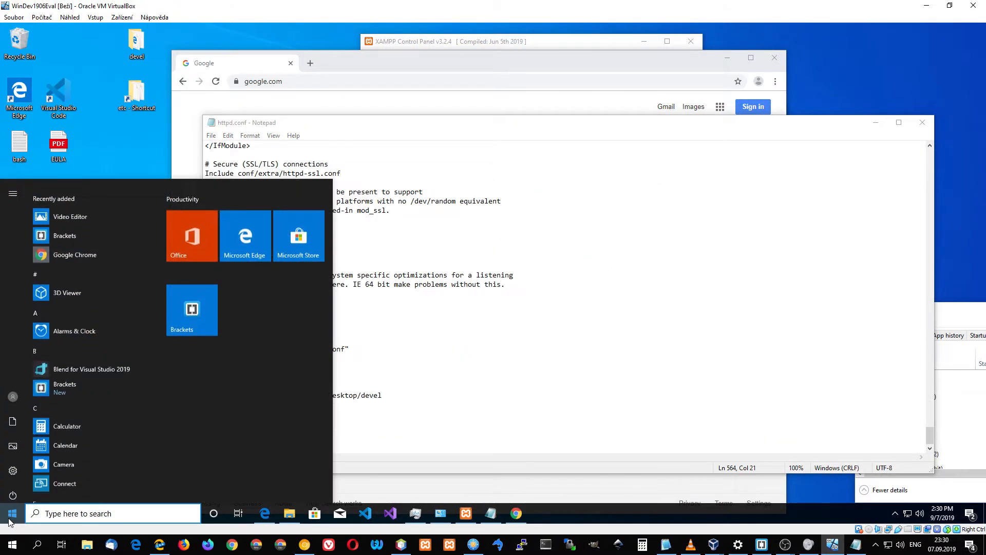
left_click(67, 513)
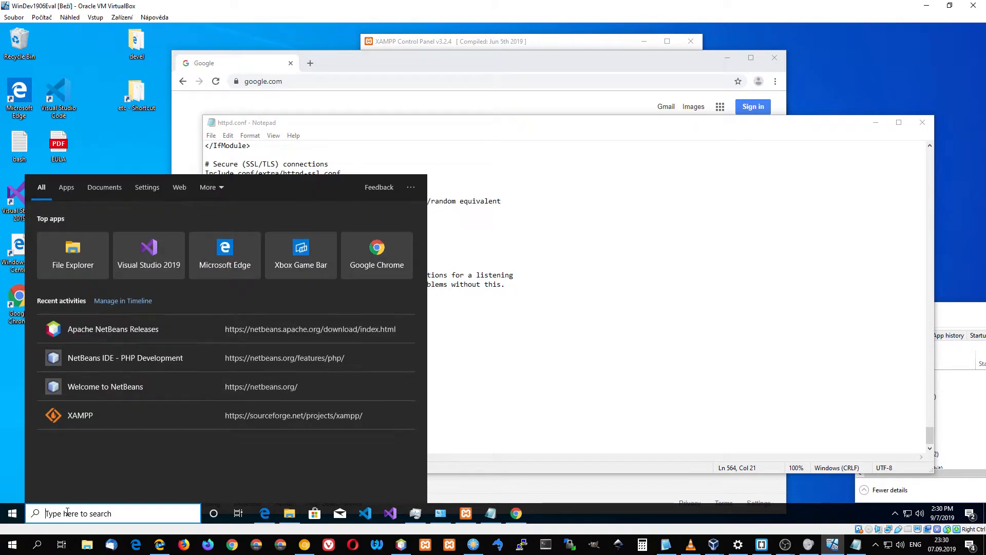
type("notepad")
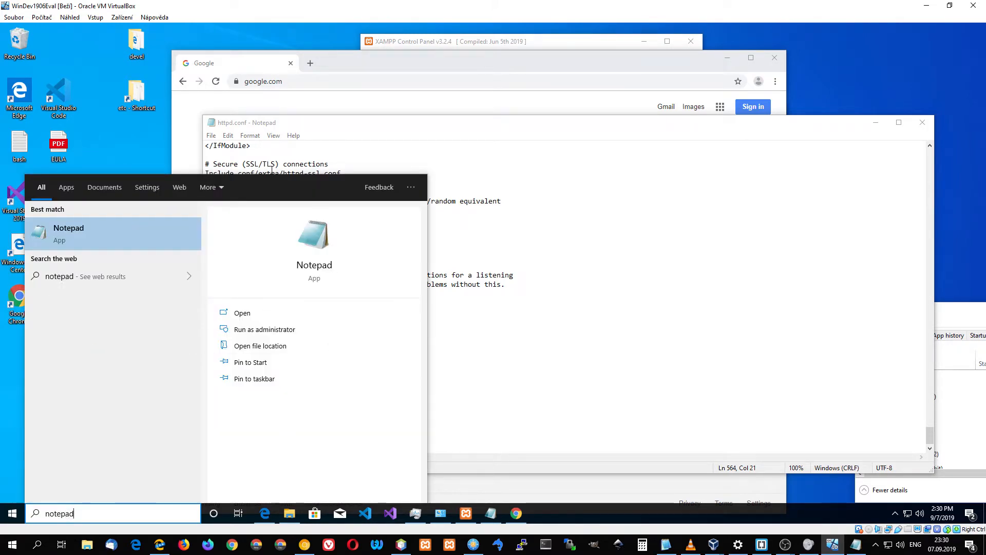
left_click(91, 235)
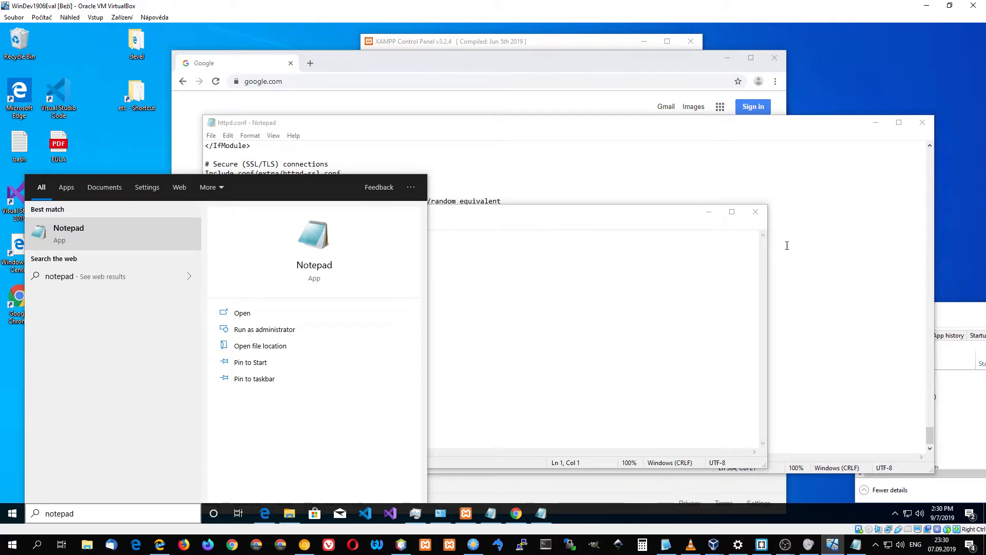
left_click(755, 211)
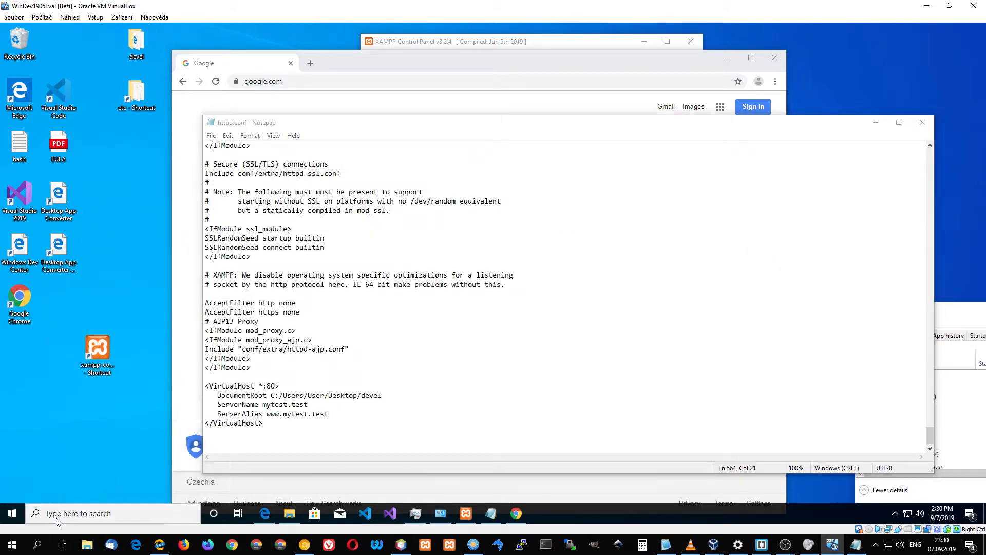
Search for Notepad and launch it as administrator, approving the elevation prompt.
left_click(58, 520)
type("notepa")
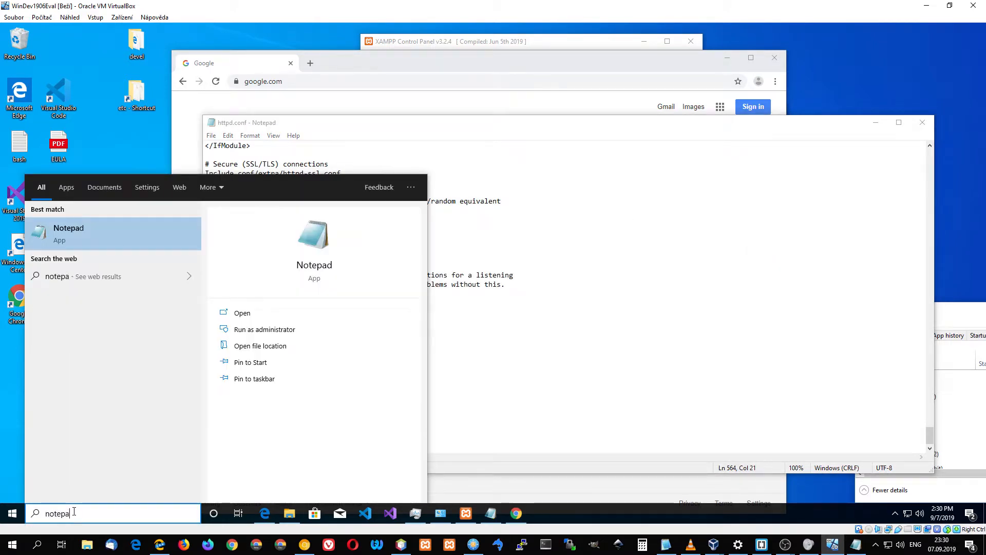
type("d")
right_click(141, 222)
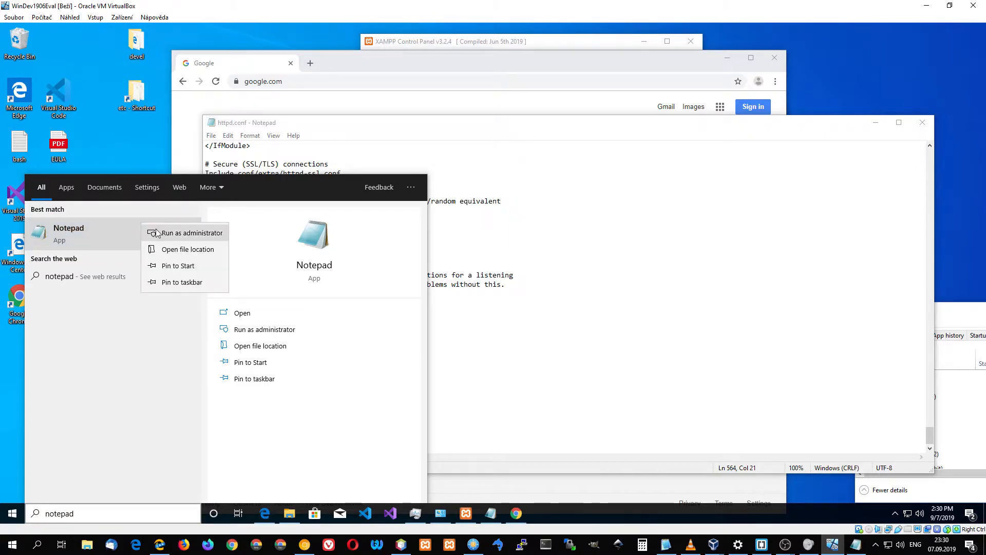
left_click(157, 233)
left_click(473, 337)
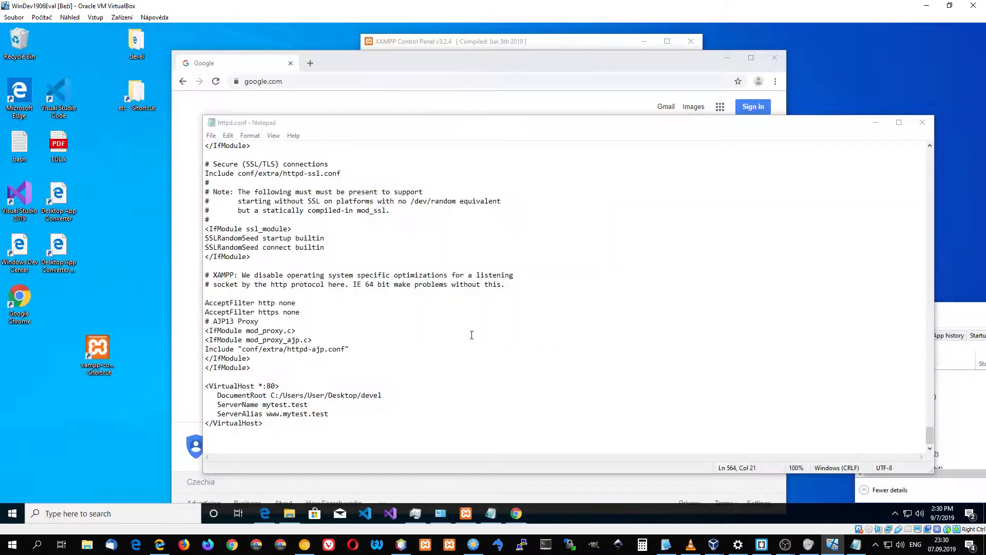
left_click_drag(243, 213, 396, 186)
left_click(375, 174)
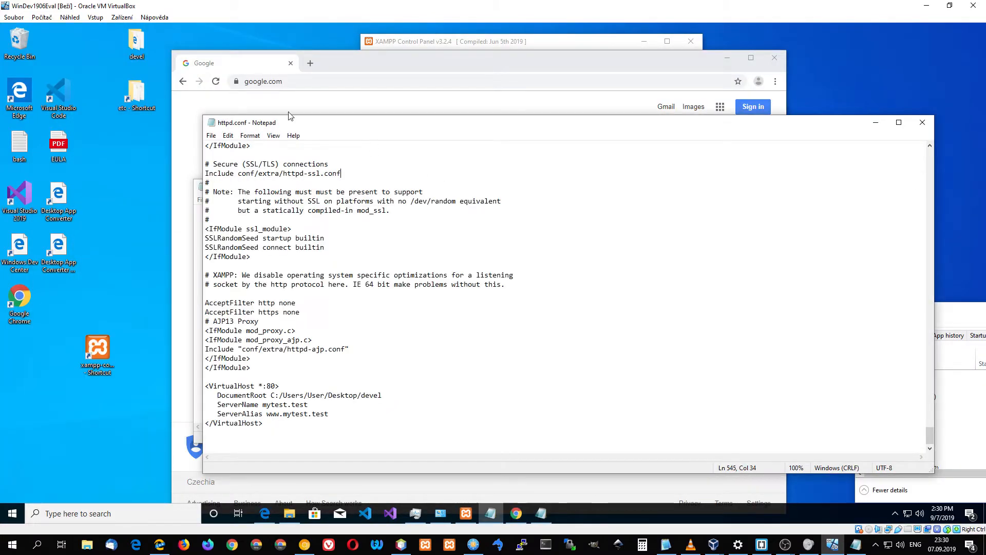
left_click(198, 216)
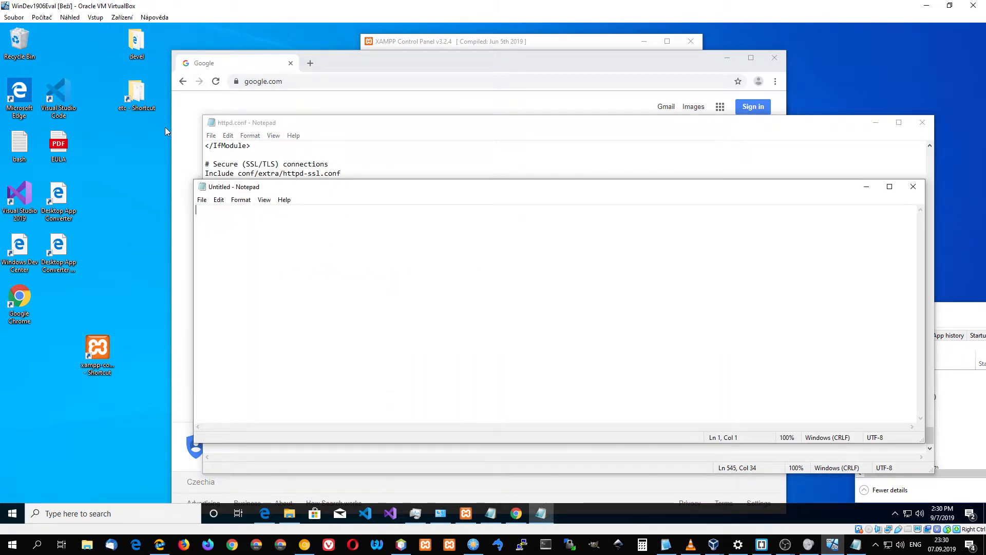
Open the etc folder from its desktop shortcut and try dragging the hosts file into the elevated Notepad.
double_click(139, 95)
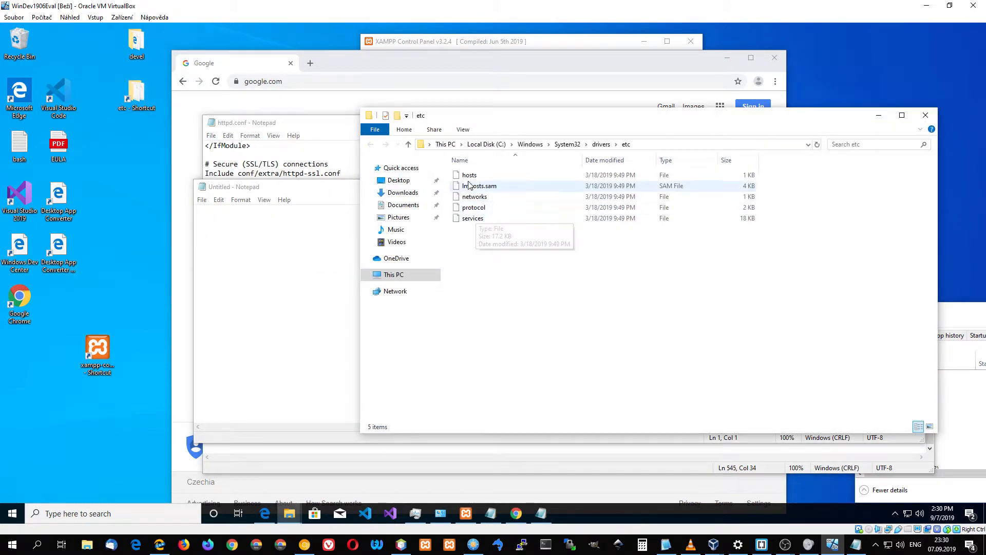
left_click_drag(469, 175, 311, 287)
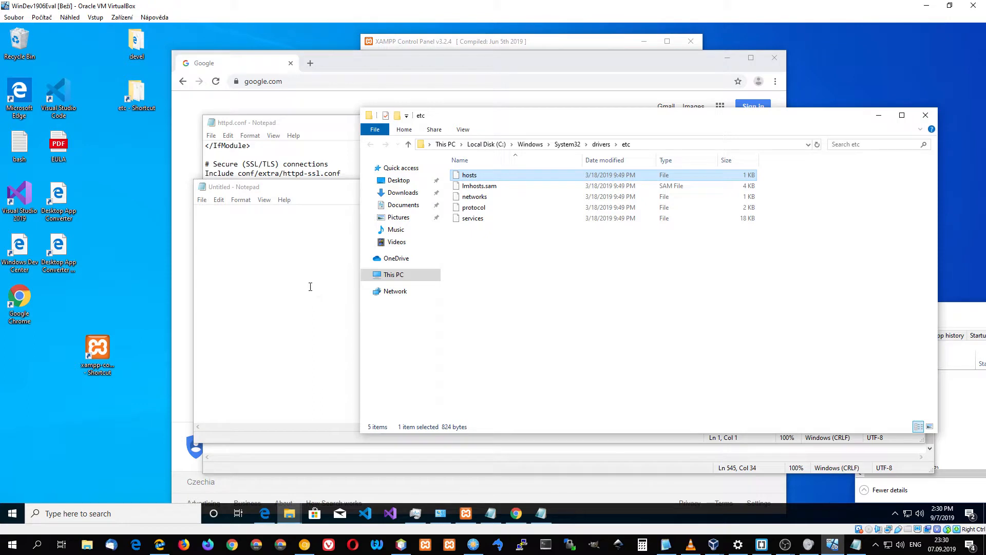
left_click(879, 115)
In the elevated Notepad, open the hosts file from the etc folder with All Files shown.
left_click(202, 200)
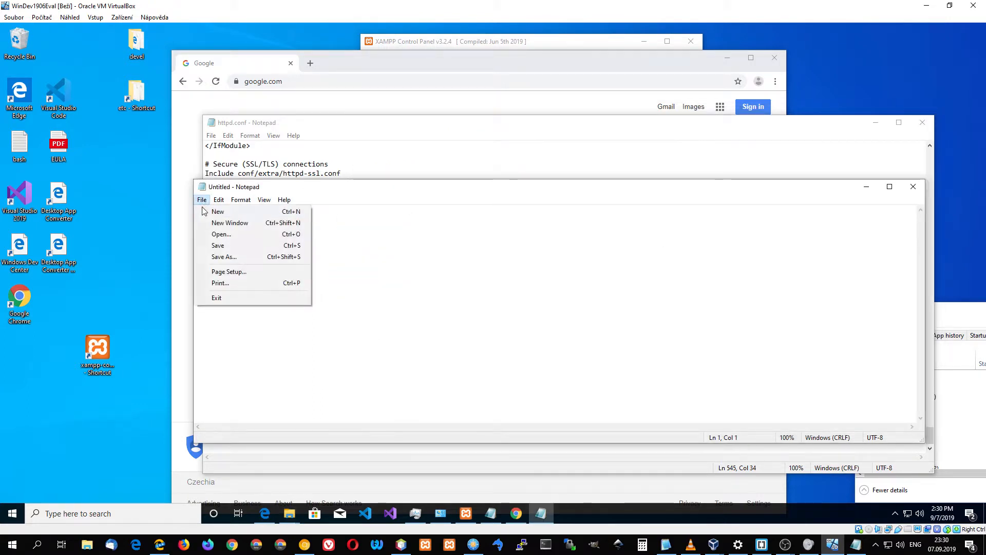
left_click(224, 240)
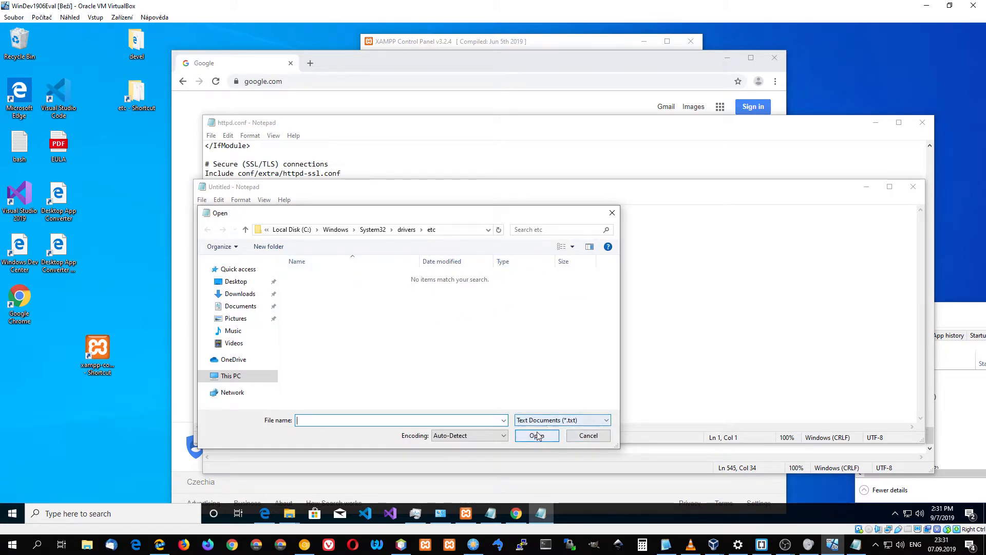
left_click(517, 179)
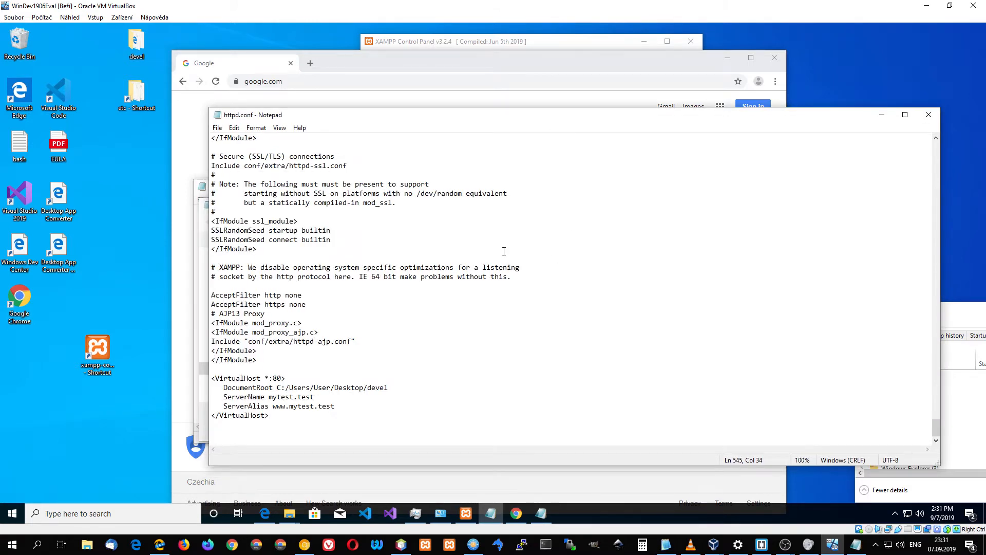
left_click(204, 270)
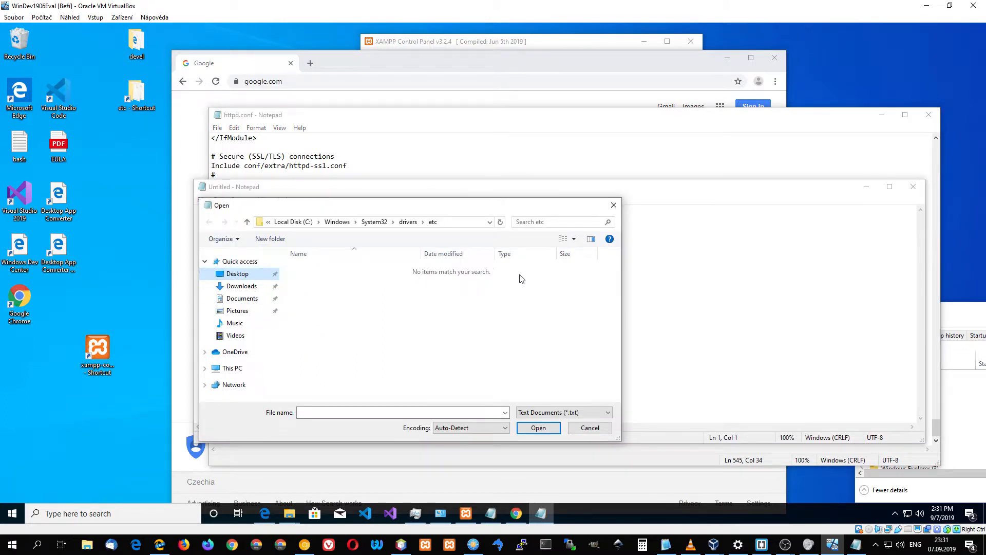
left_click(565, 414)
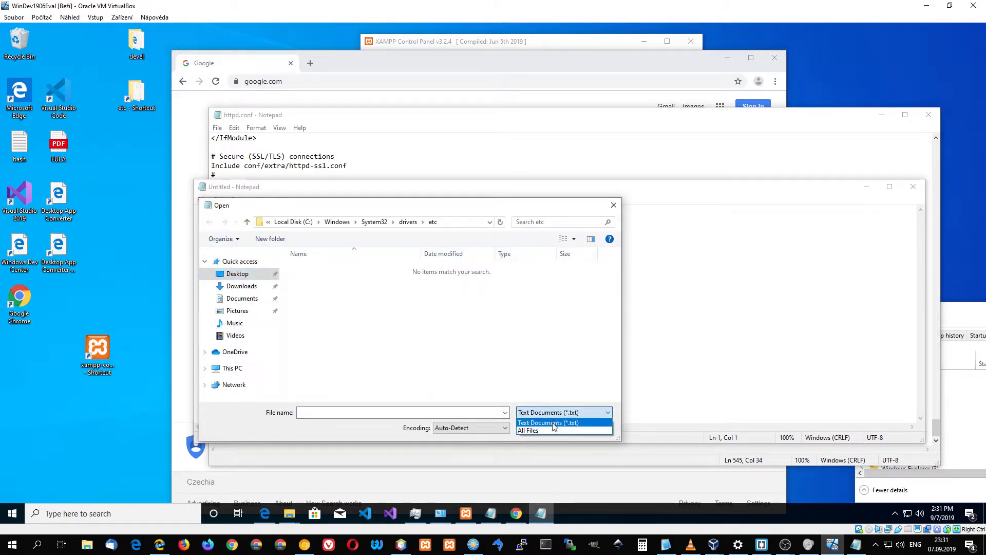
left_click(545, 435)
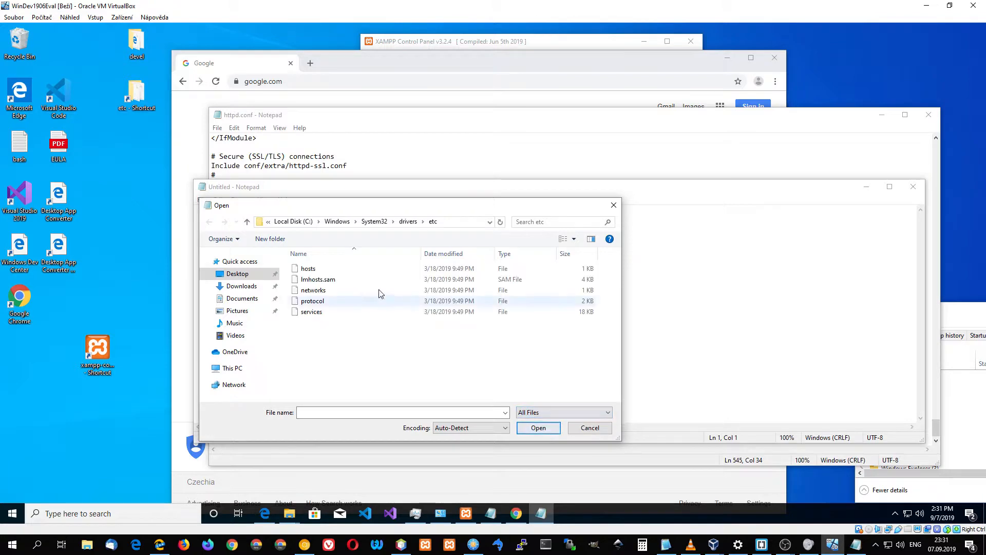
left_click(325, 270)
double_click(325, 270)
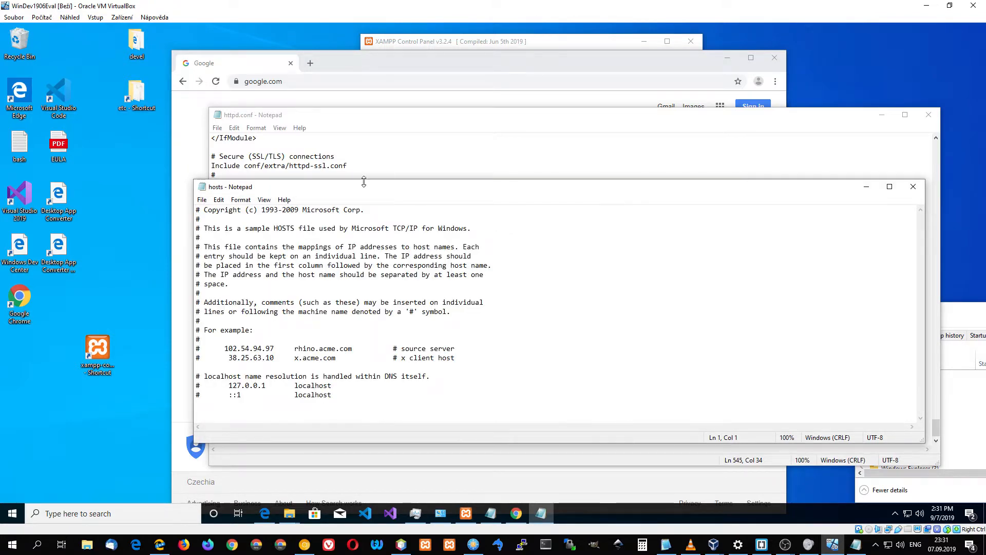
Arrange the httpd.conf window beside the hosts file and add a new line with 127.0.0.1 at its end.
left_click(363, 84)
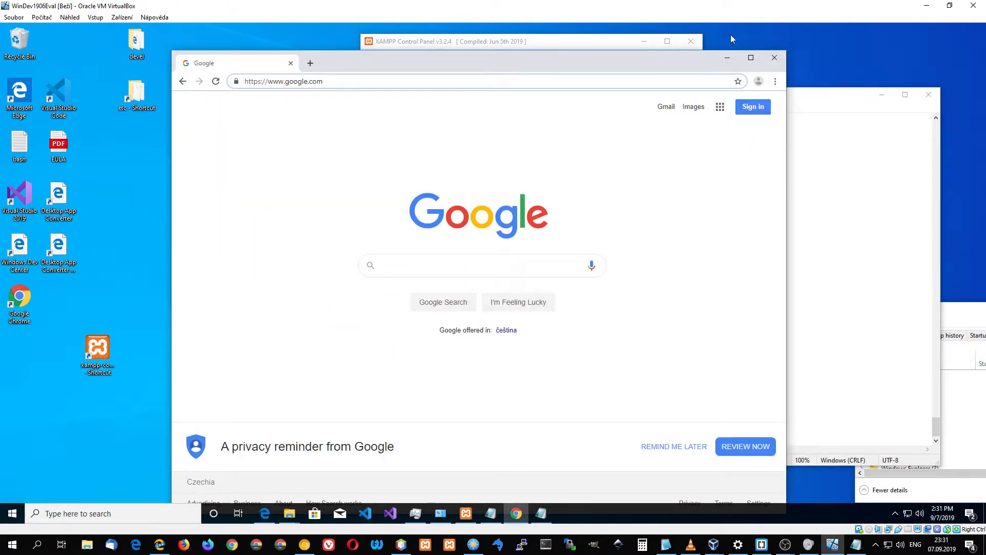
left_click(728, 58)
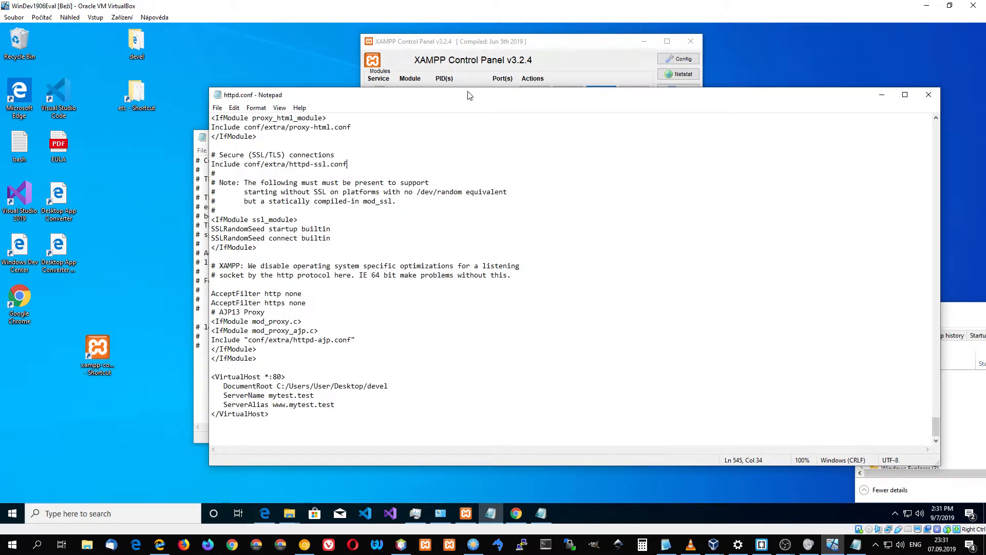
left_click_drag(454, 92, 541, 94)
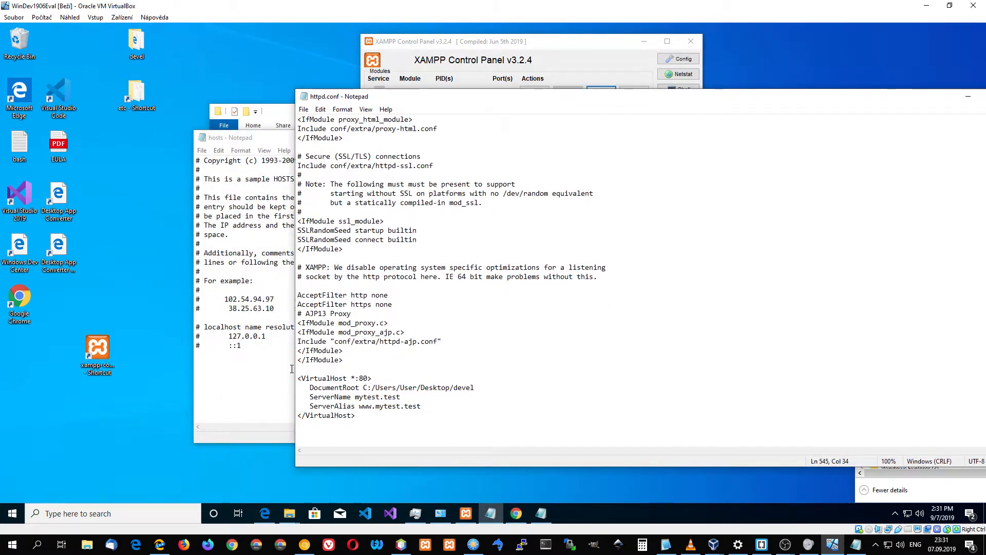
left_click(250, 375)
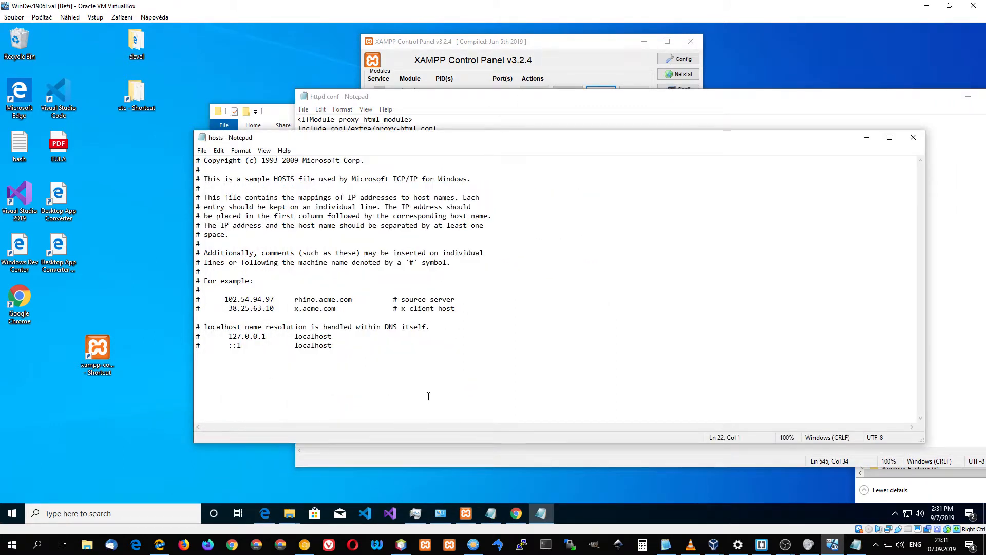
key("Return")
key("Return")
type("127.12")
type("0.1")
Copy the ServerName mytest.test from httpd.conf and paste it after a tab on the hosts 127.0.0.1 line.
left_click(506, 102)
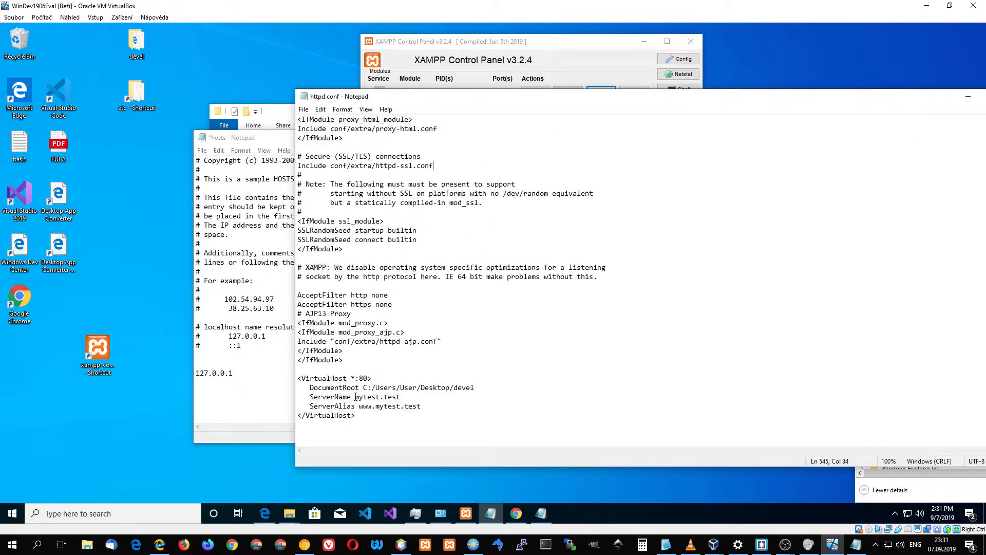
left_click_drag(355, 398, 409, 397)
key("ctrl+c")
left_click(266, 372)
key("Tab")
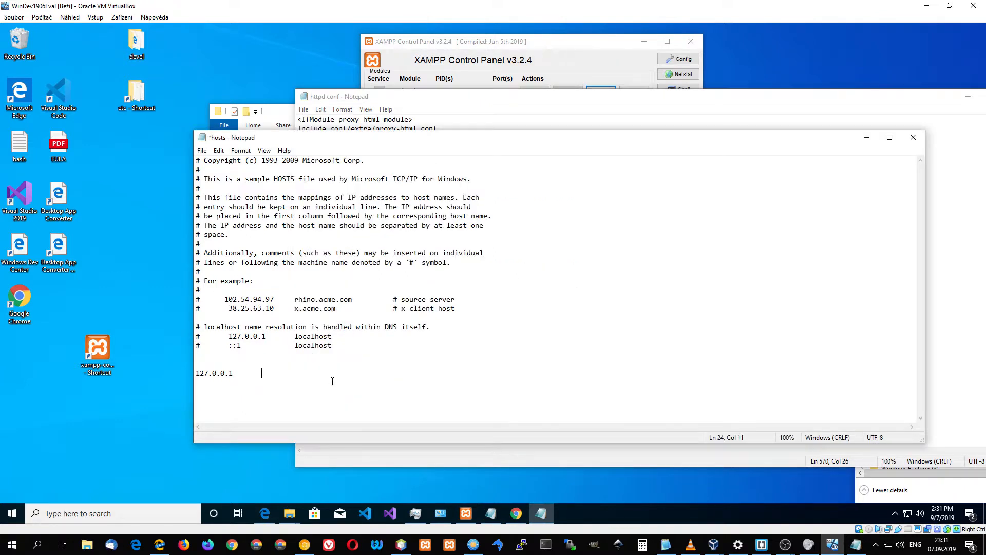
key("ctrl+v")
key("Return")
key("Up")
key("shift+End")
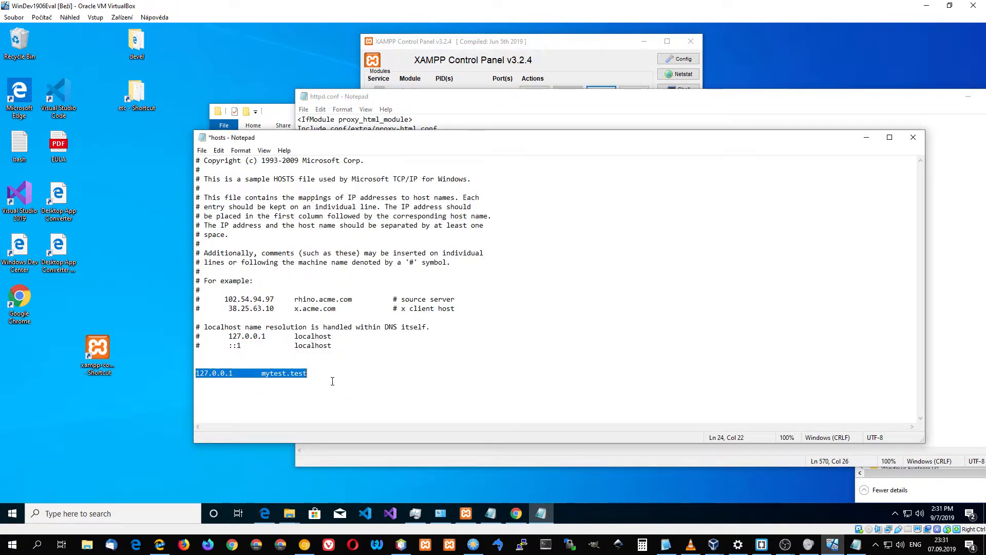
key("ctrl+c")
key("Down")
key("ctrl+v")
key("ctrl+Left")
type("www.")
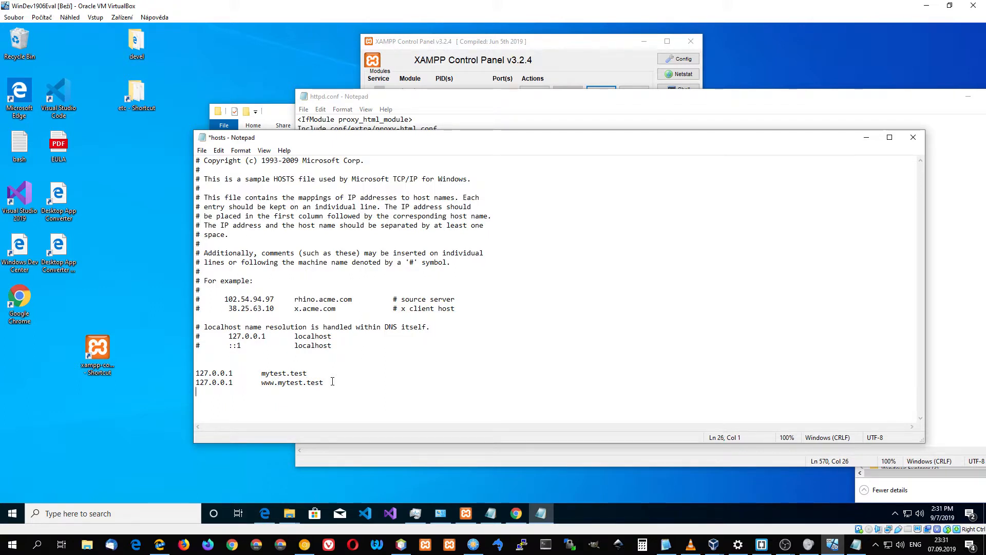
key("ctrl+s")
Review the new hosts entries against the VirtualHost block in httpd.conf.
left_click_drag(233, 382, 194, 382)
left_click_drag(389, 143, 430, 190)
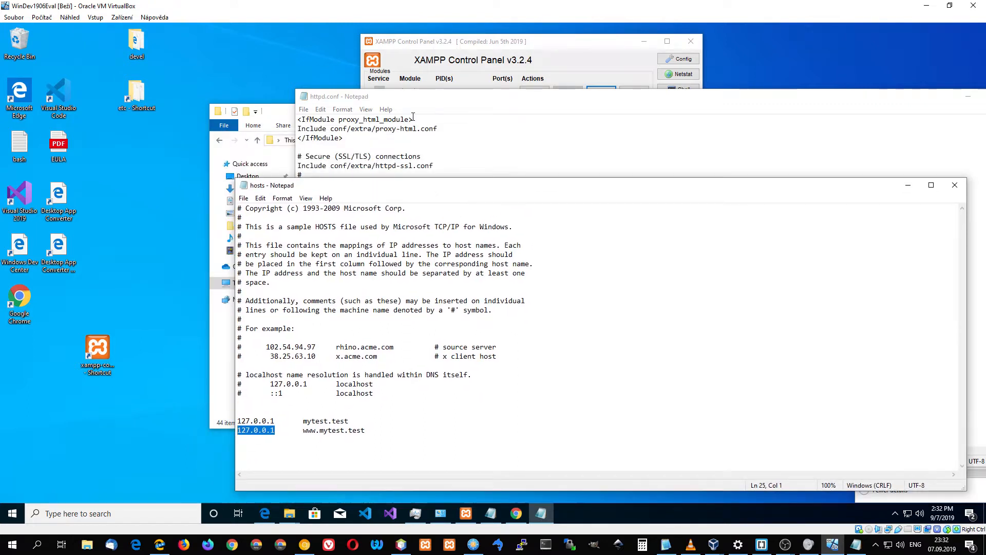
left_click(534, 53)
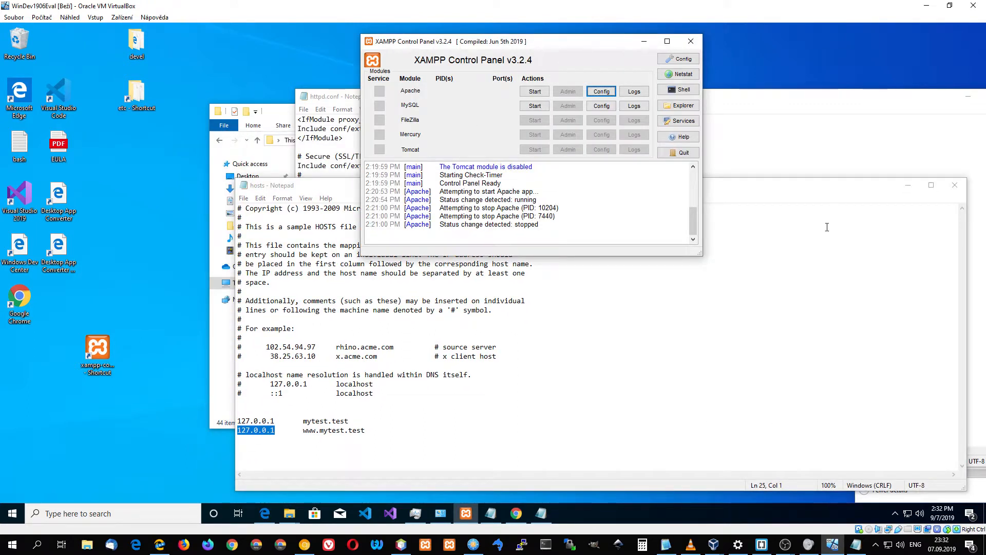
left_click(766, 155)
left_click_drag(365, 421, 293, 381)
left_click(352, 415)
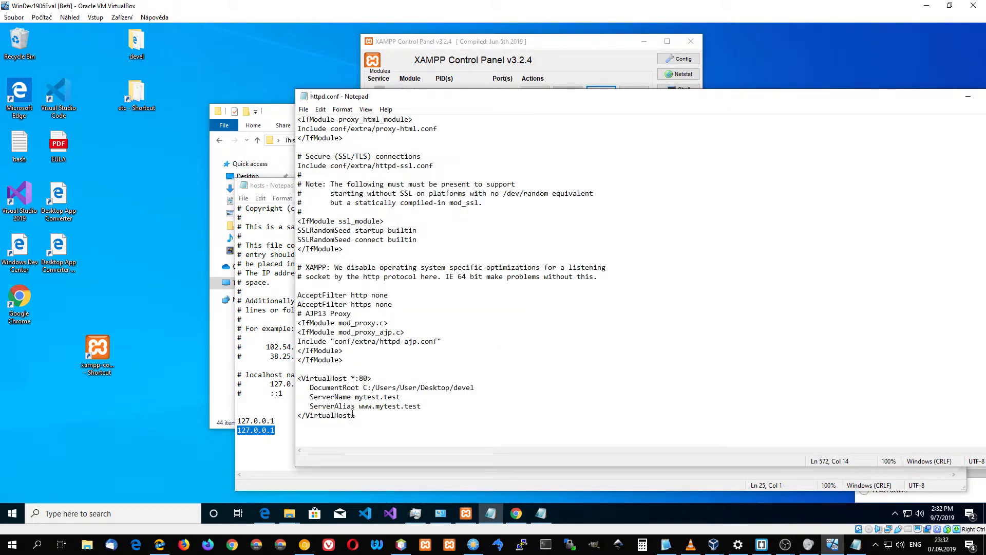
left_click_drag(451, 384, 478, 385)
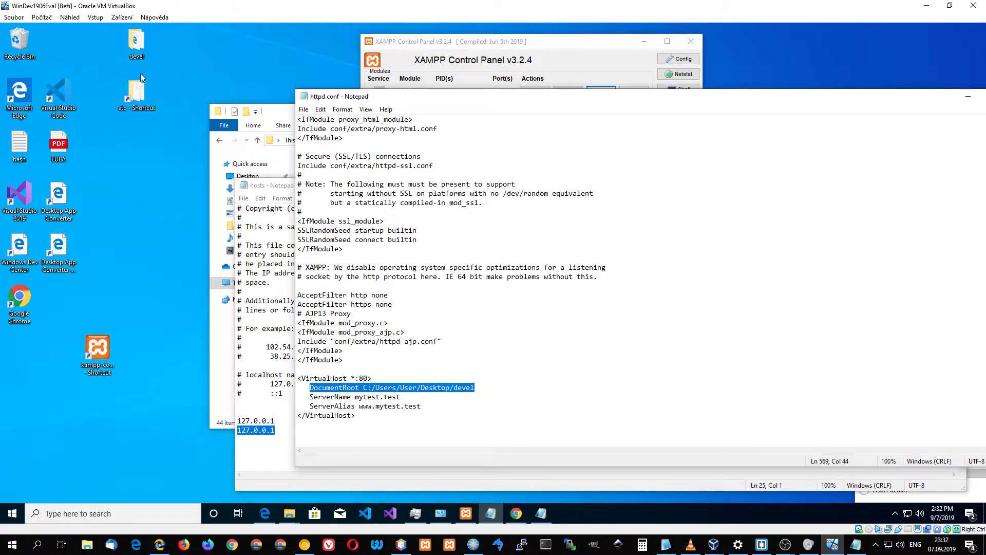
left_click(424, 406)
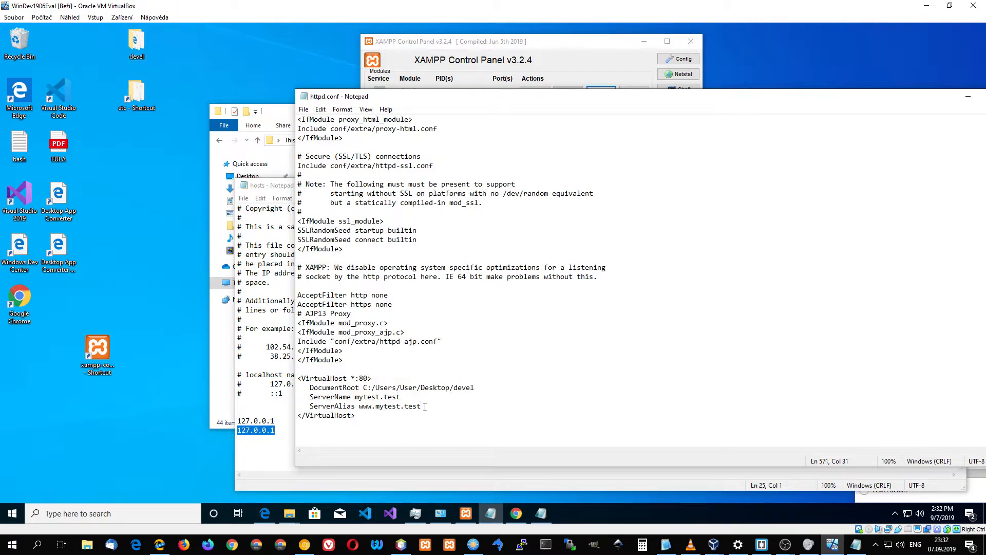
Save httpd.conf and the hosts file, and start Apache from the XAMPP Control Panel.
left_click(308, 114)
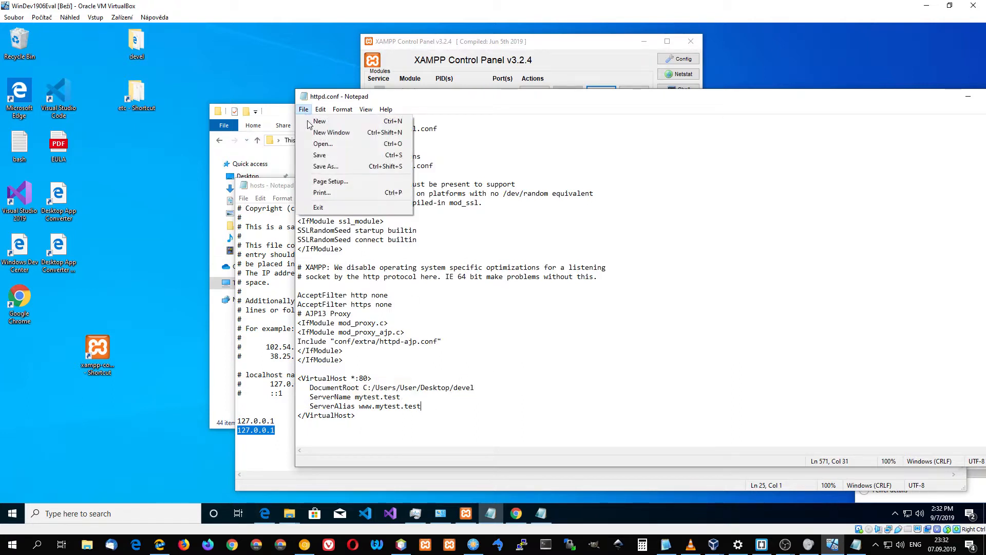
left_click(328, 151)
left_click(246, 199)
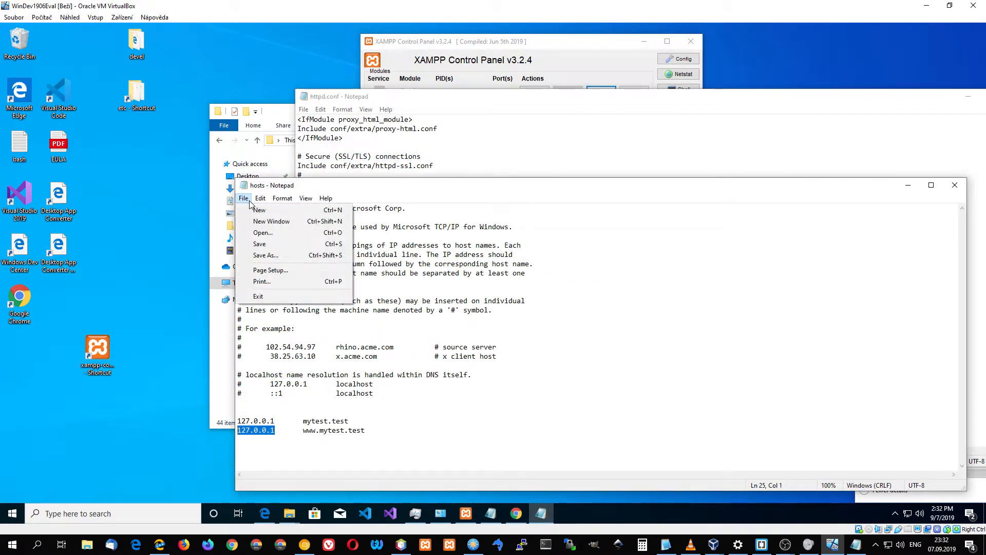
left_click(260, 244)
left_click(504, 45)
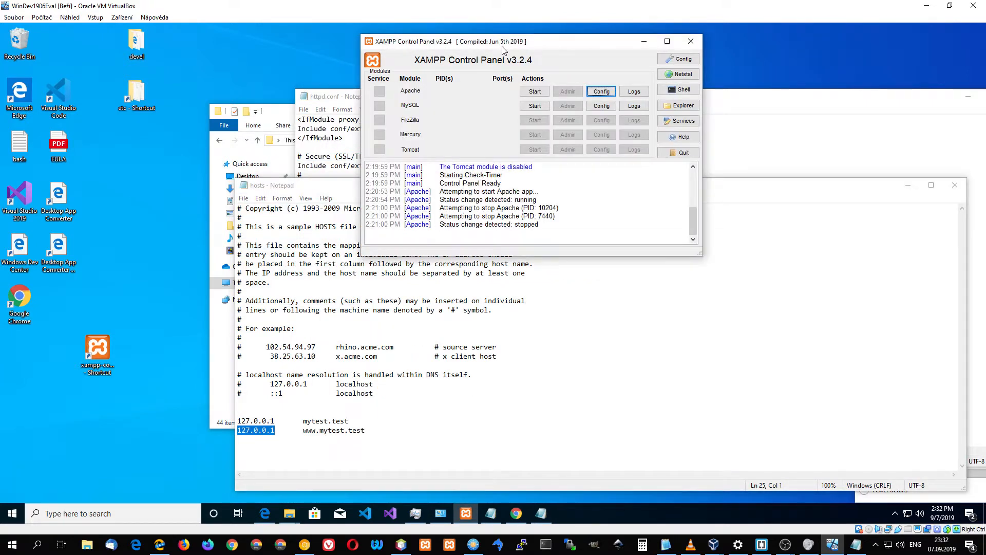
left_click(536, 95)
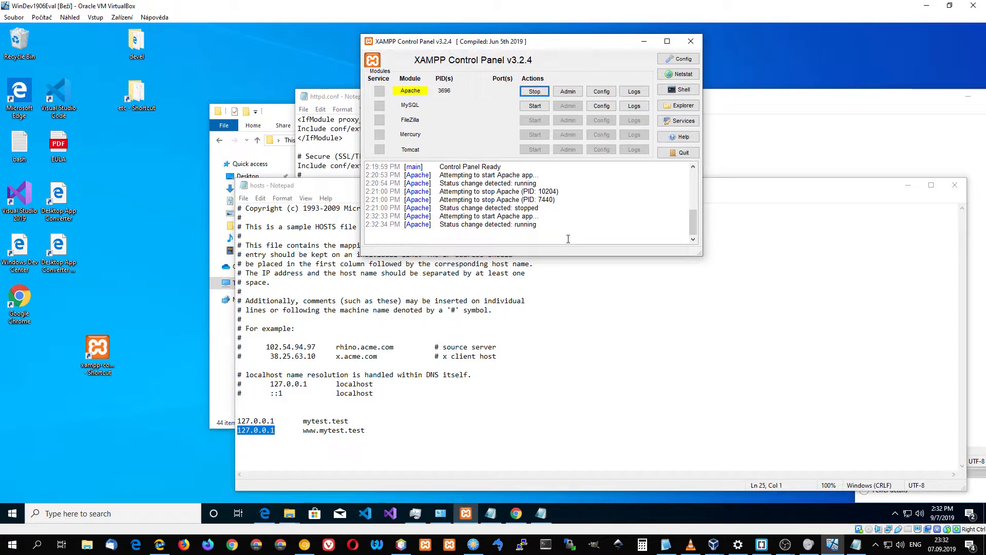
Browse to mytest.test in Chrome.
left_click(512, 516)
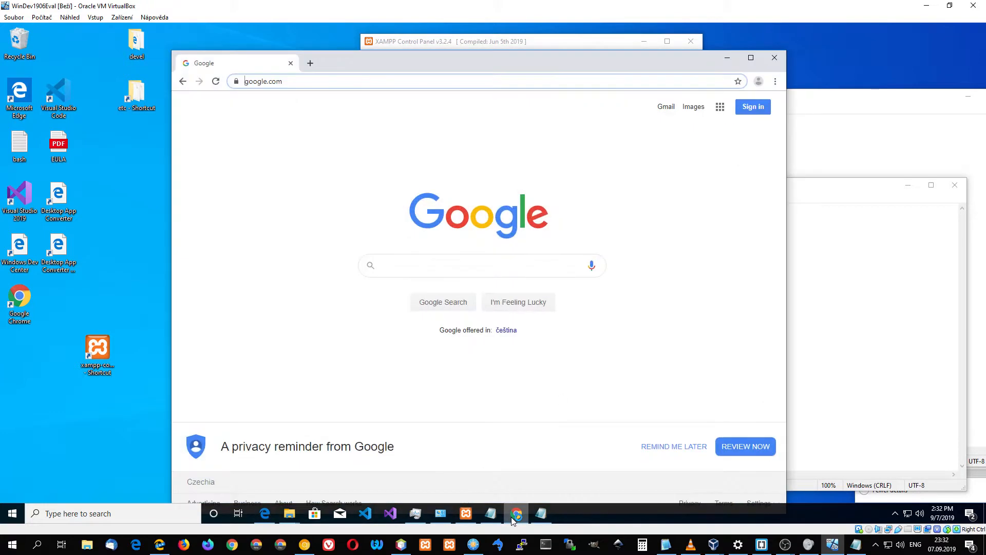
left_click(294, 83)
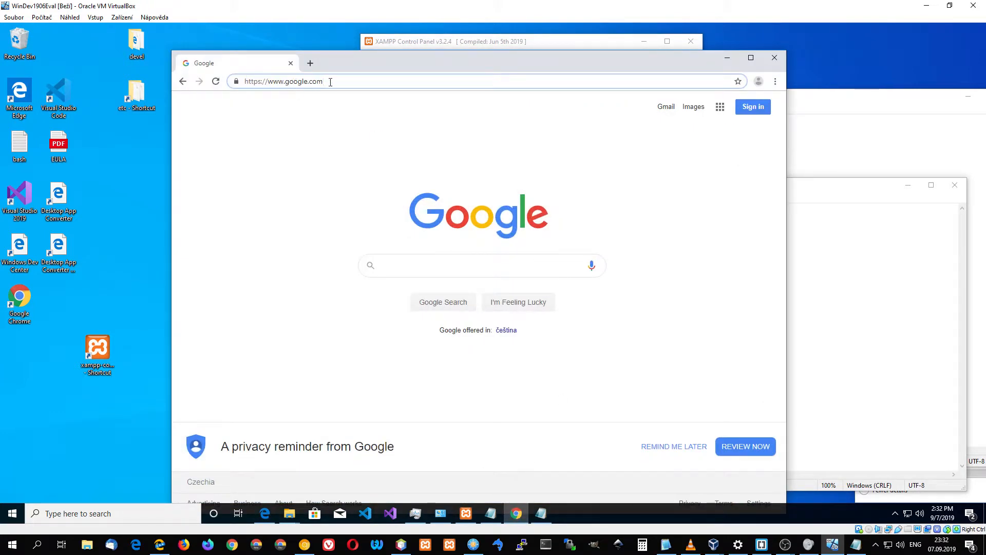
left_click_drag(332, 82, 246, 81)
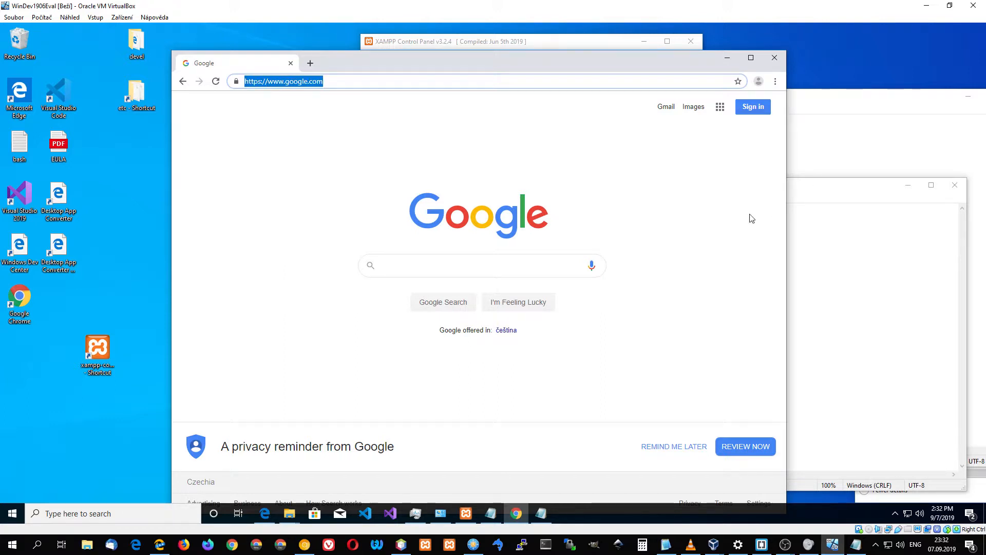
left_click(925, 275)
left_click(331, 82)
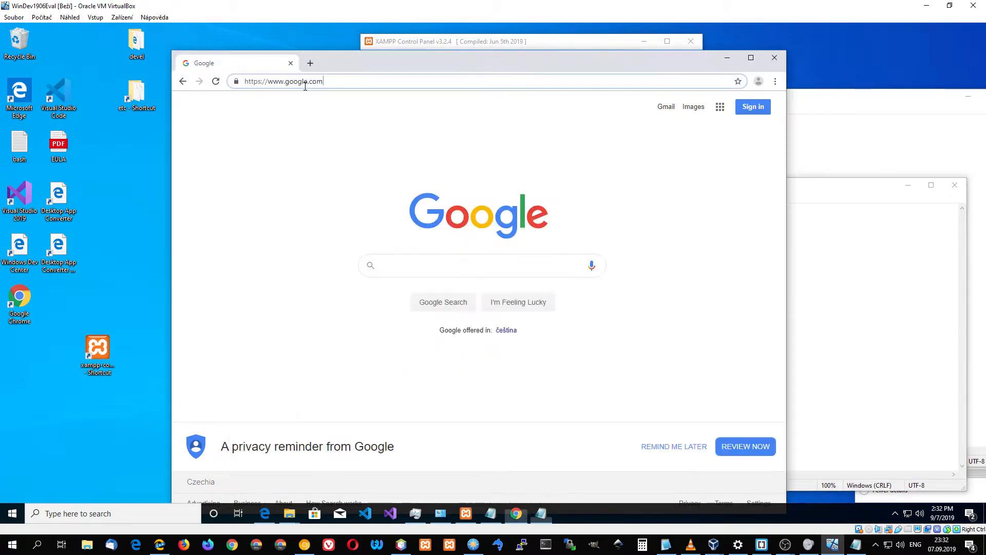
key("ctrl+a")
type("my")
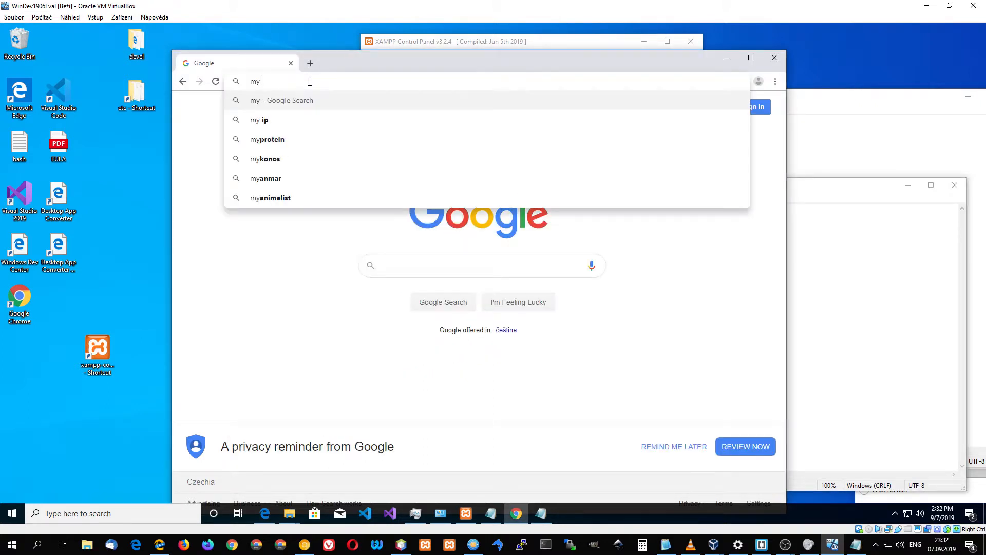
type("test.test")
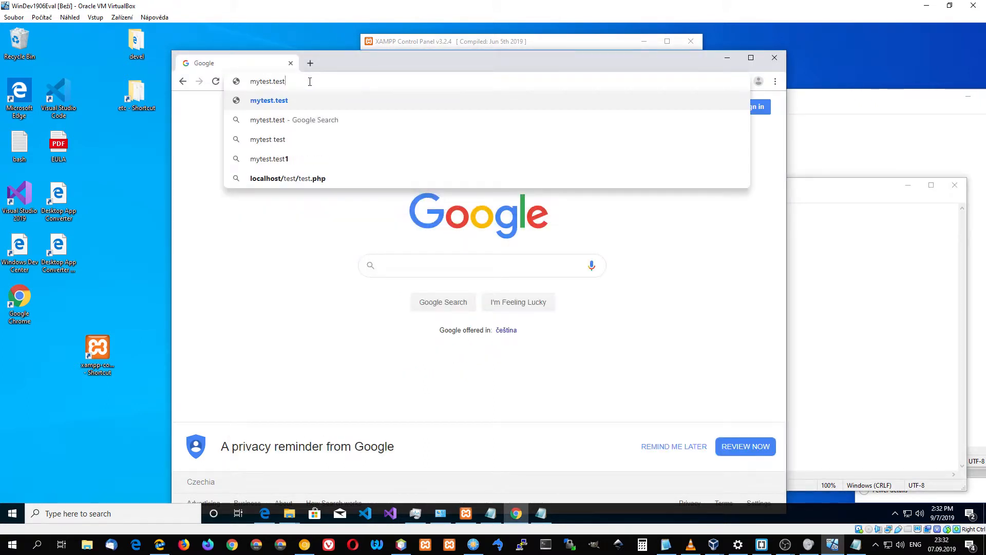
key("Return")
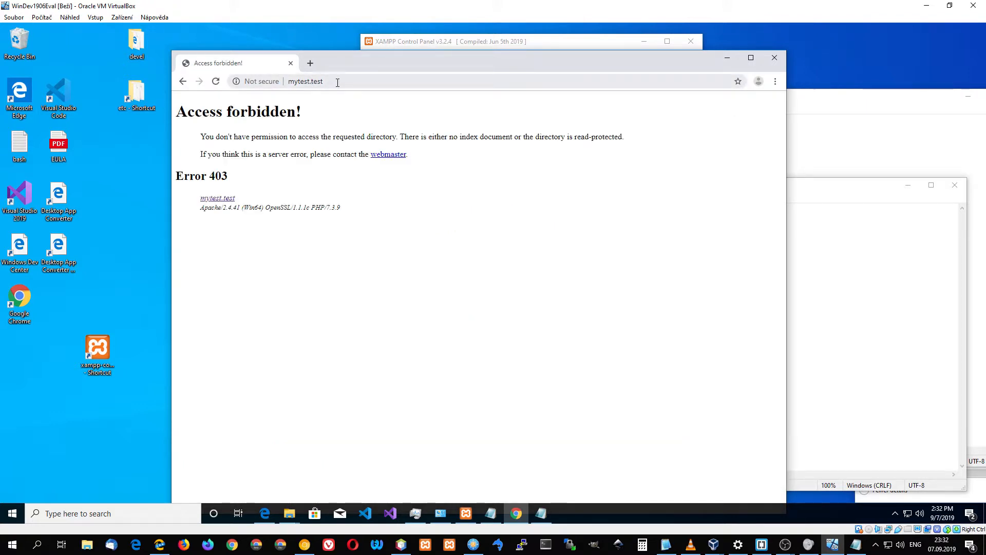
Browse to mytest.test/index.html in Chrome.
left_click(311, 81)
left_click(363, 82)
type("/in")
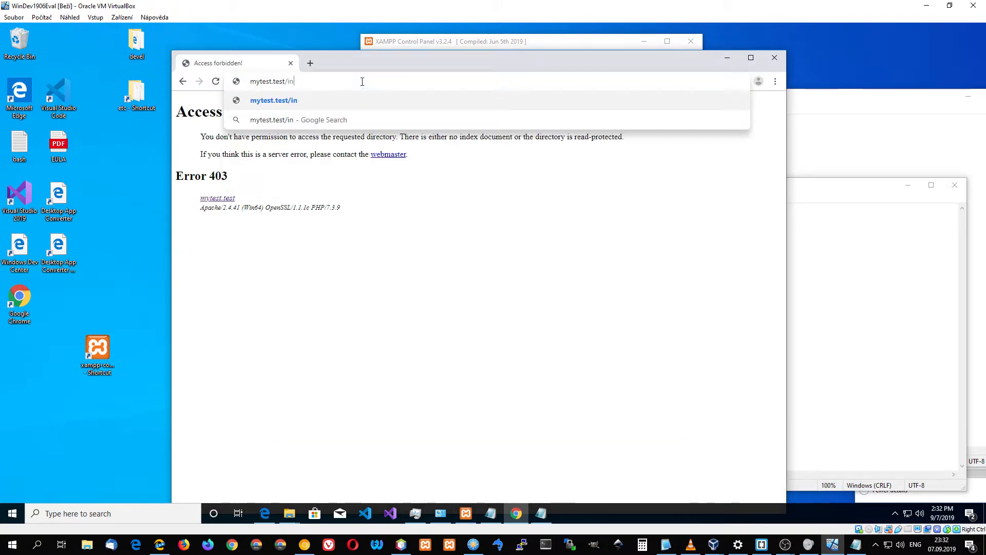
type("dex.html")
key("Return")
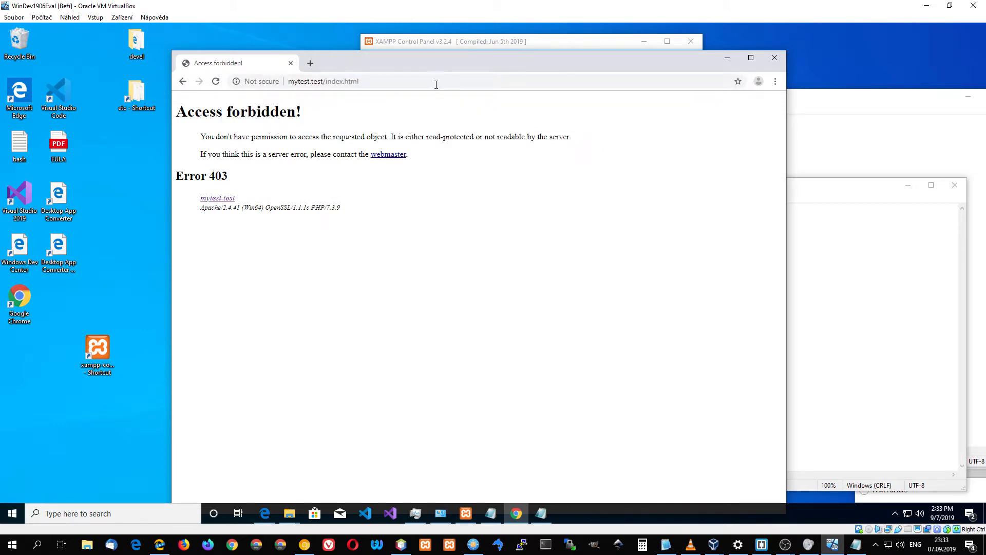
Find the Directory block for C:/xampp/htdocs in httpd.conf and copy the whole block.
left_click_drag(388, 63, 378, 49)
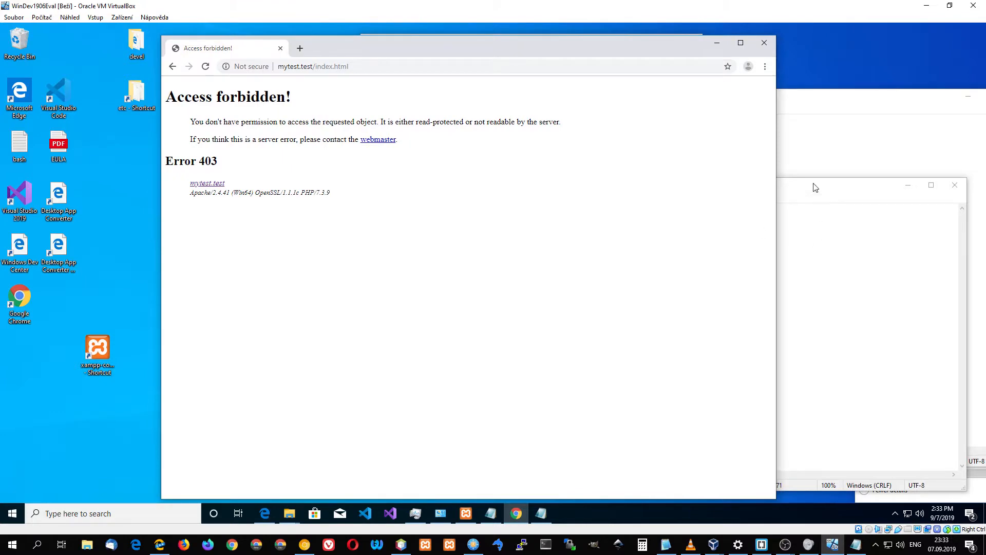
left_click(816, 188)
left_click(825, 111)
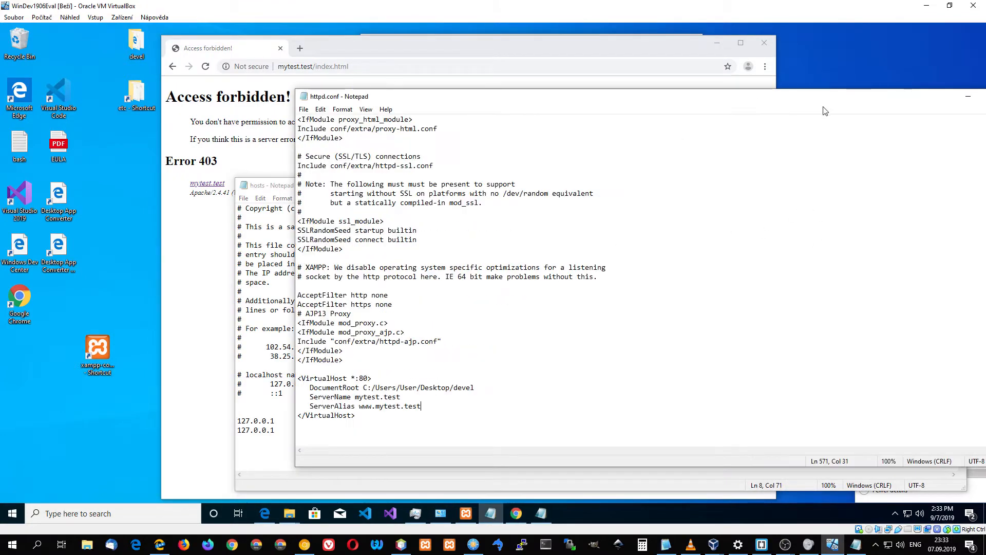
scroll(488, 347, "up", 15)
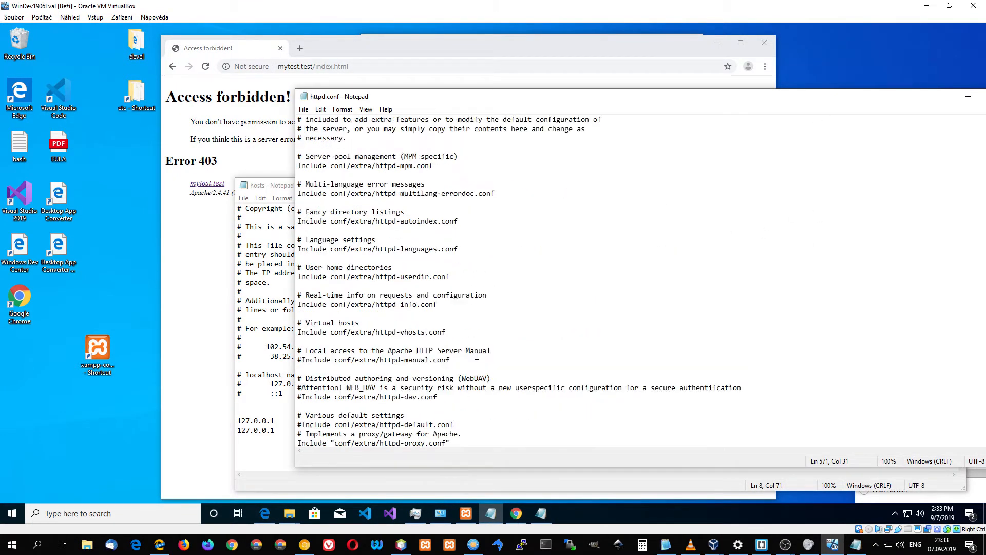
scroll(477, 356, "up", 15)
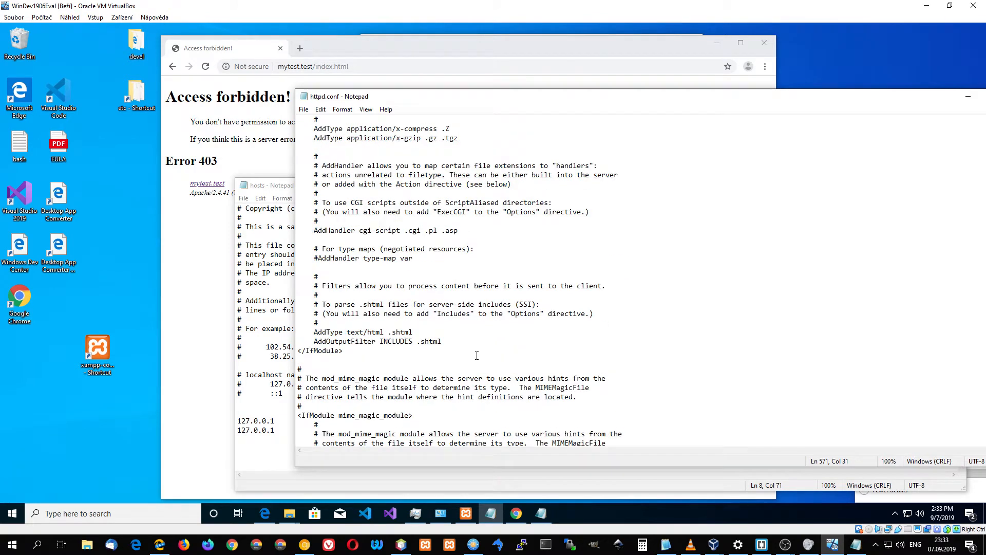
scroll(477, 356, "up", 15)
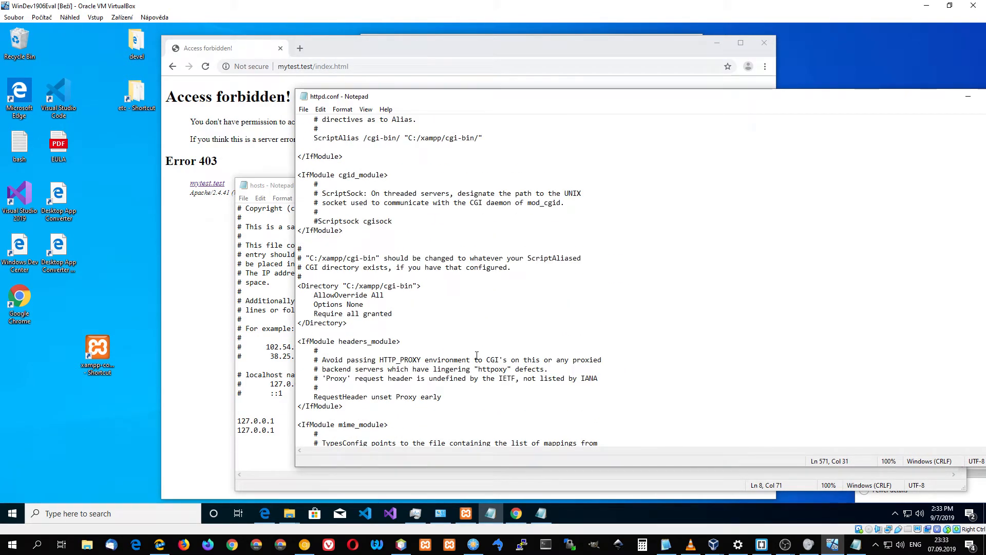
left_click(360, 327)
left_click(297, 294, "shift")
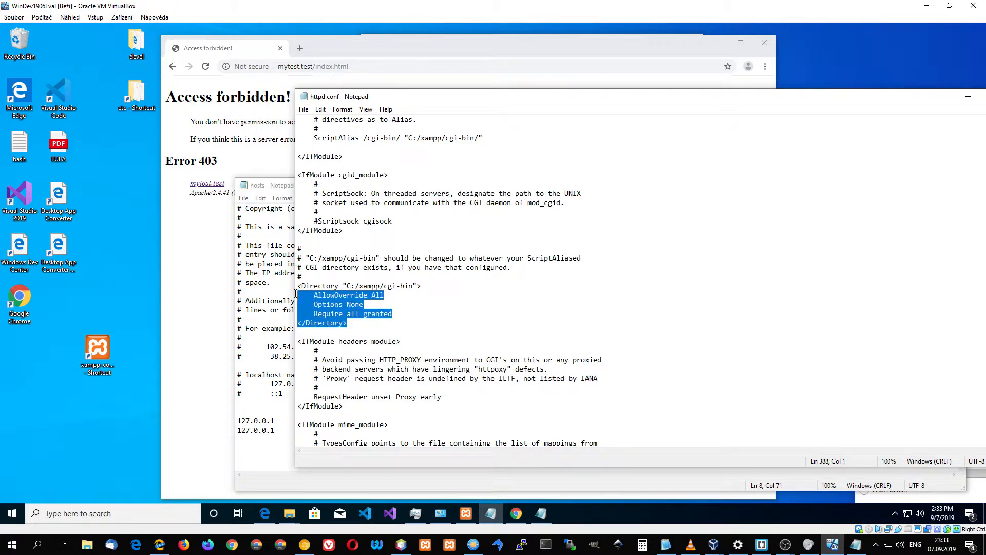
scroll(426, 305, "up", 15)
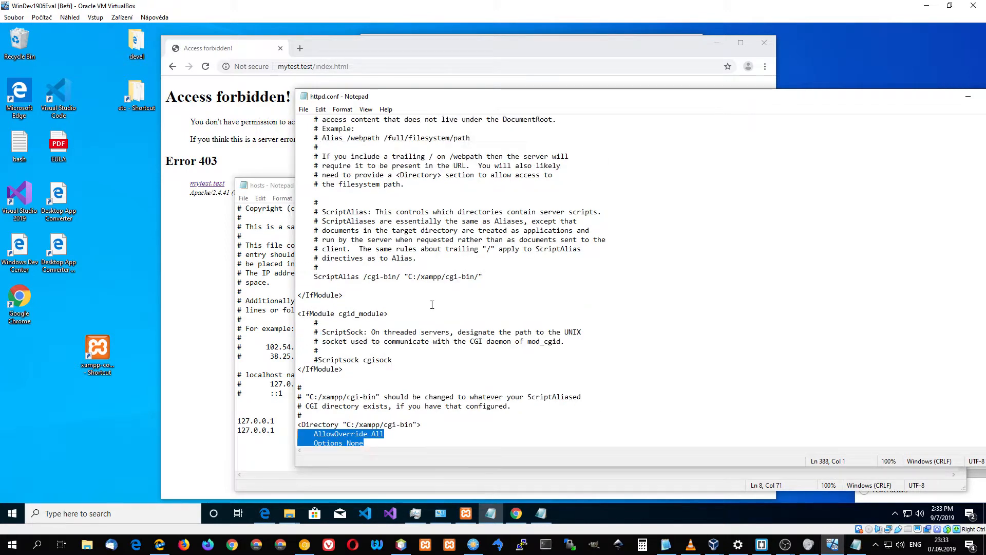
scroll(432, 305, "up", 13)
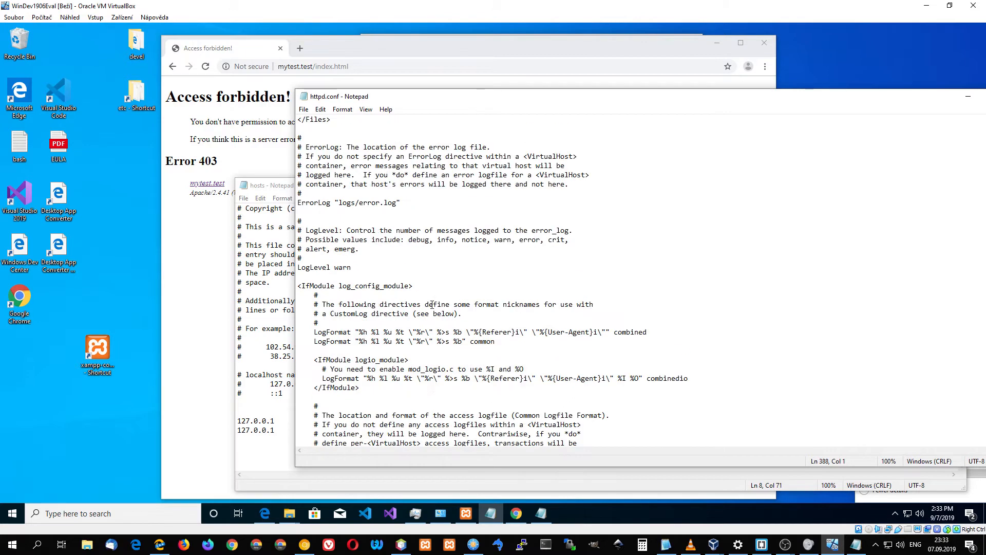
scroll(432, 305, "up", 10)
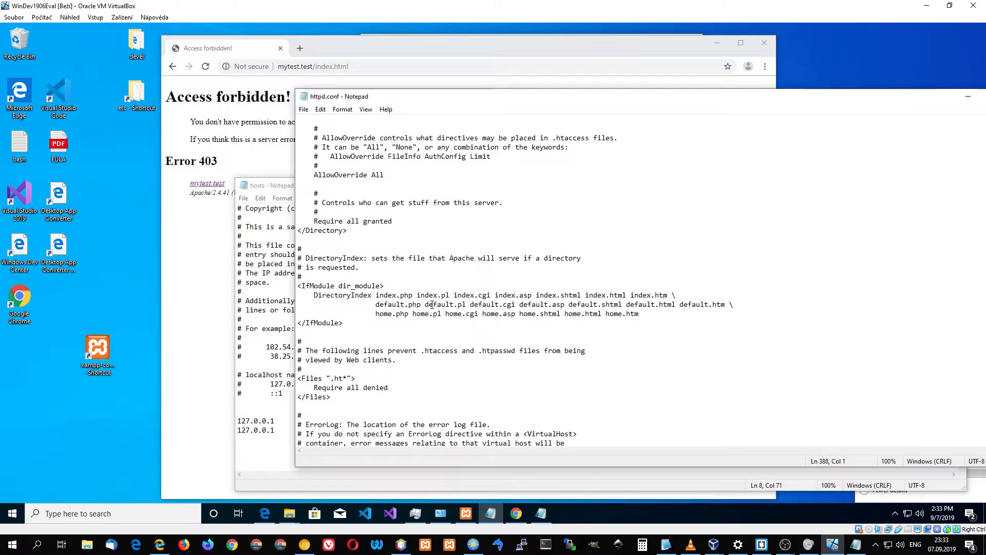
scroll(432, 304, "up", 5)
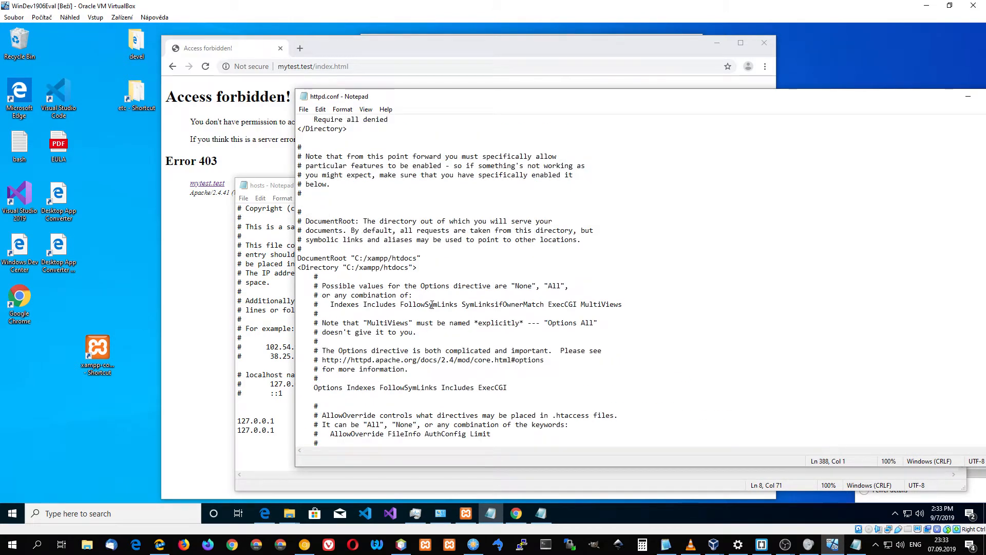
scroll(432, 304, "down", 3)
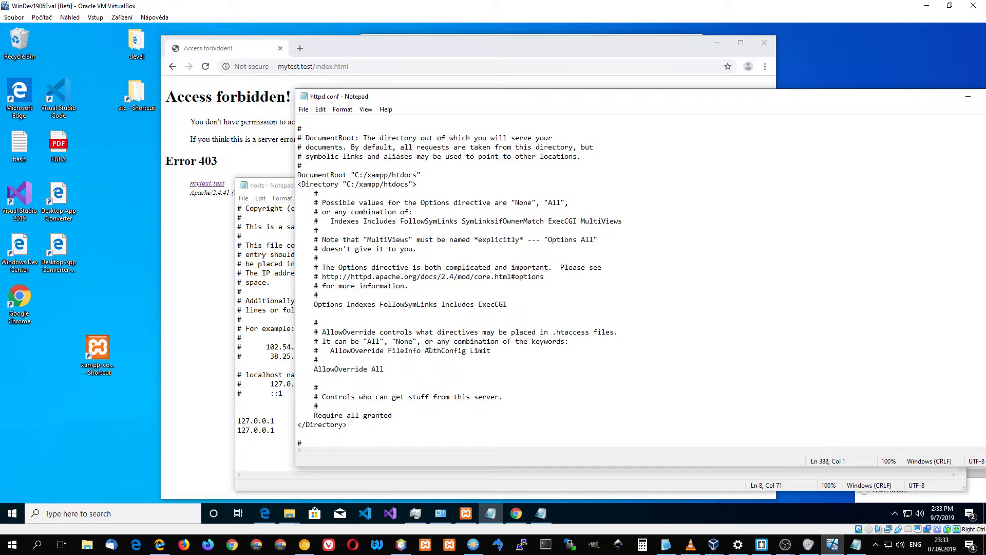
left_click_drag(350, 426, 299, 184)
key("ctrl+c")
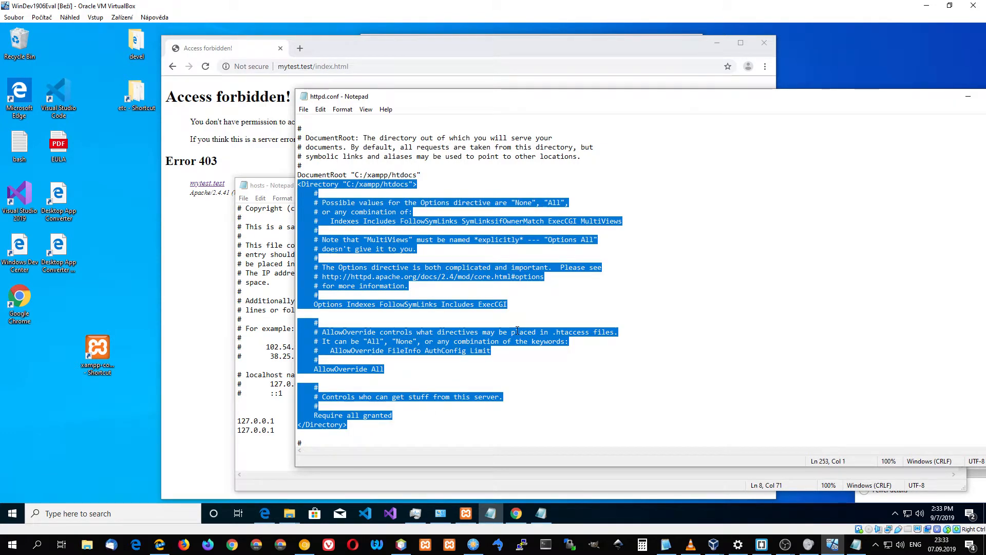
Paste the copied Directory block into blank lines above the mytest.test VirtualHost block at the end of httpd.conf.
key("ctrl+End")
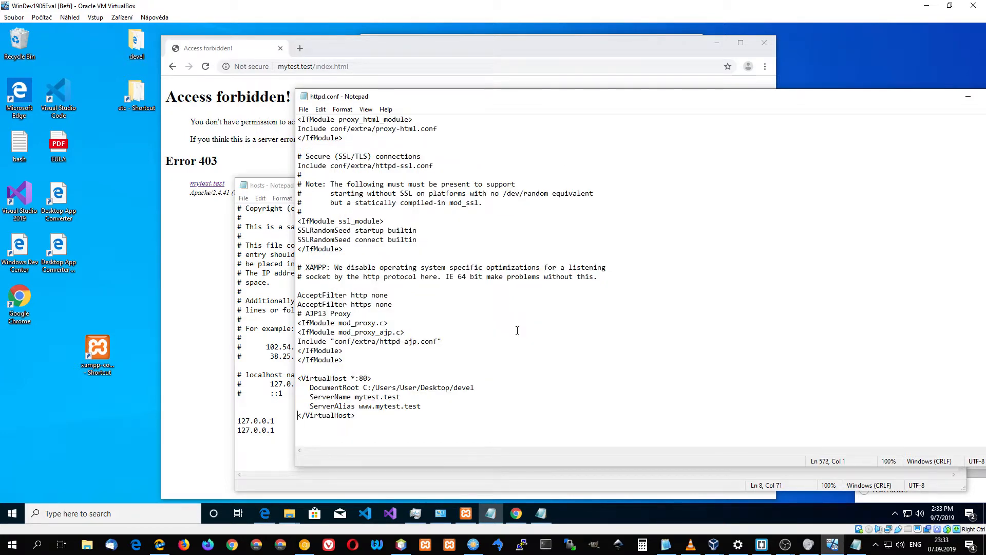
key("Up")
key("Up")
key("Up")
key("End")
key("Return")
key("Return")
key("Return")
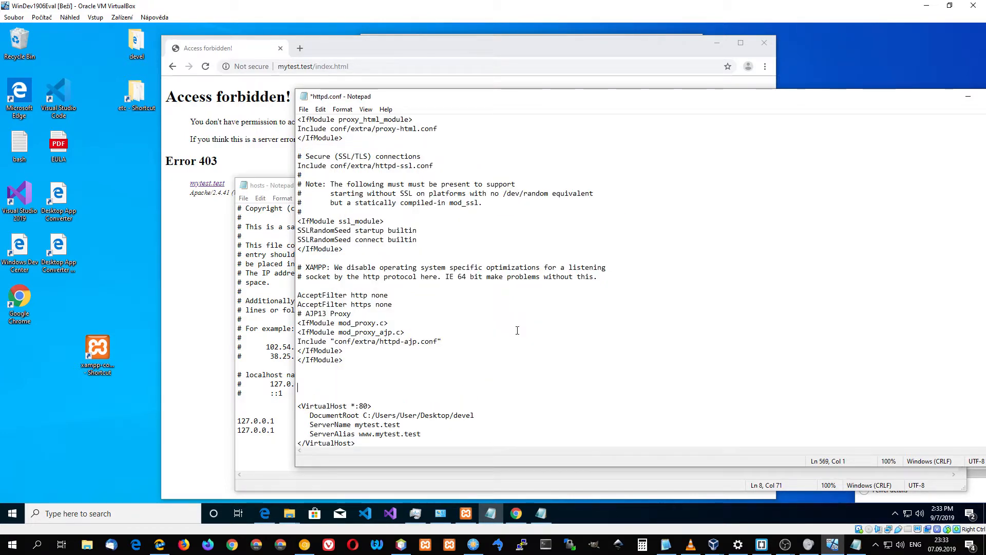
key("ctrl+v")
Delete the comment lines from the pasted Directory block, keeping only the Options, AllowOverride and Require lines.
left_click(310, 202)
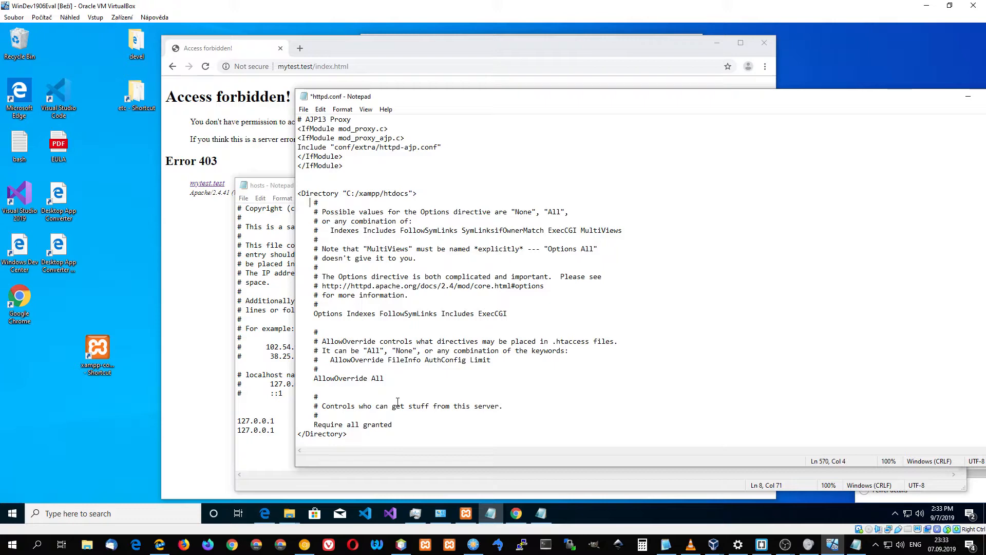
left_click(433, 307, "shift")
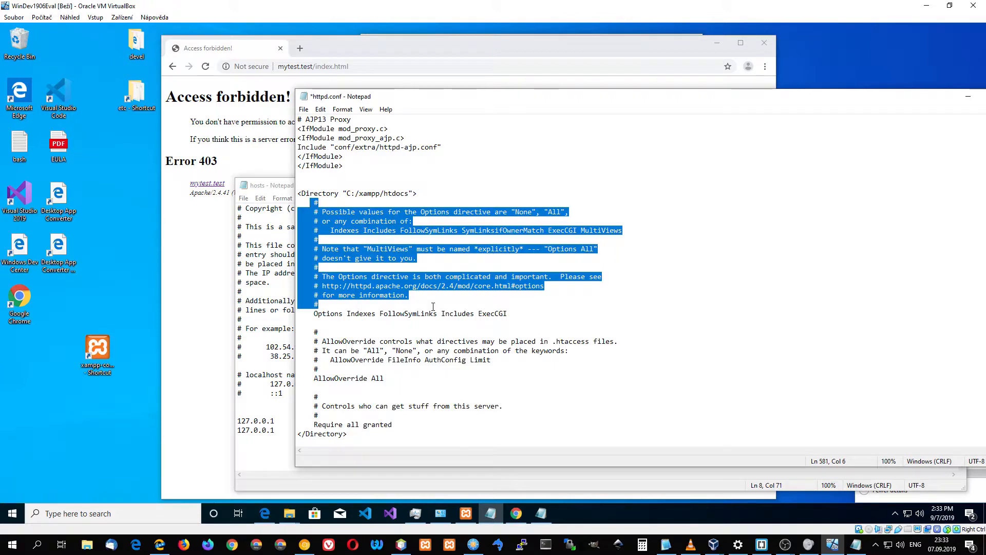
key("Delete")
key("shift+Down")
key("shift+Down")
key("shift+Down")
key("shift+Down")
key("shift+Down")
key("shift+Down")
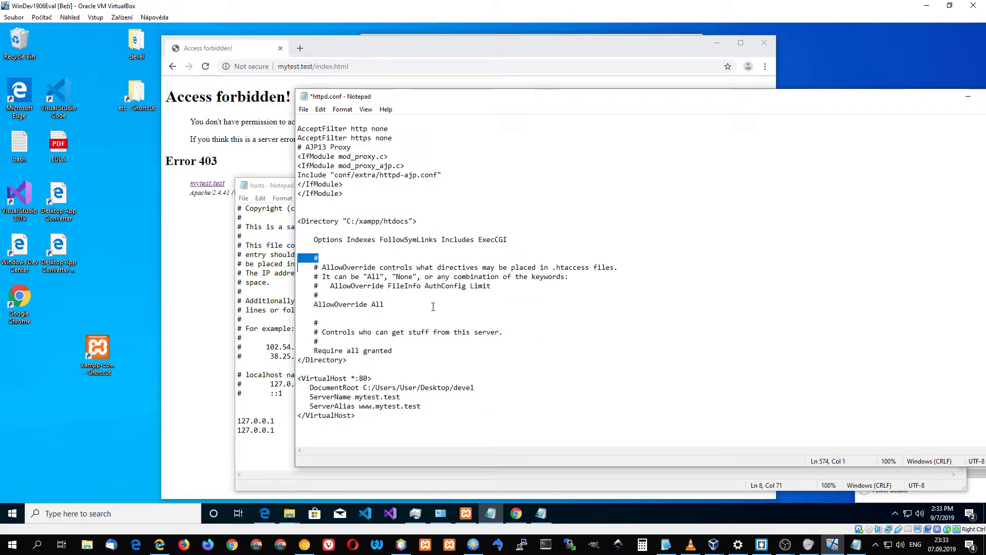
key("Delete")
key("shift+Down")
key("shift+Down")
key("shift+Down")
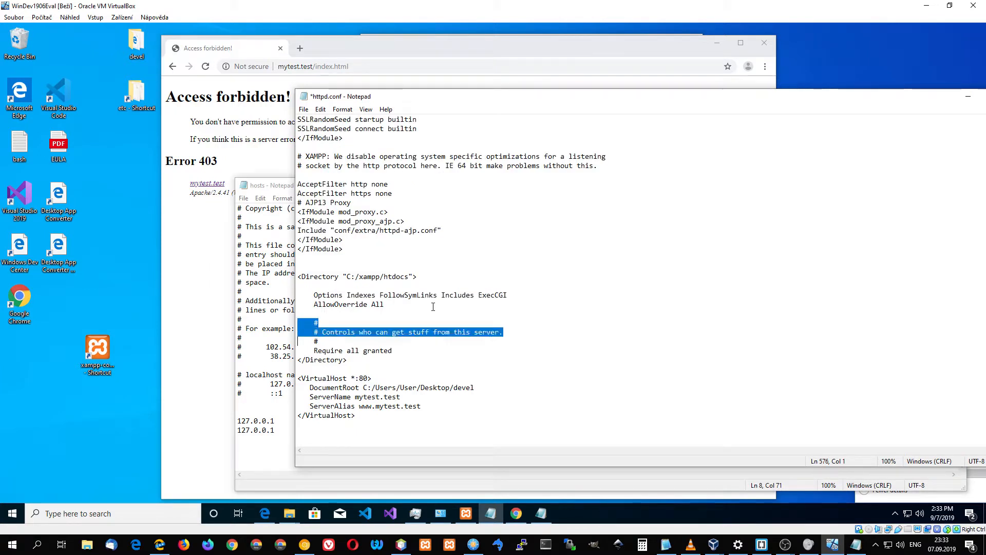
key("Delete")
key("BackSpace")
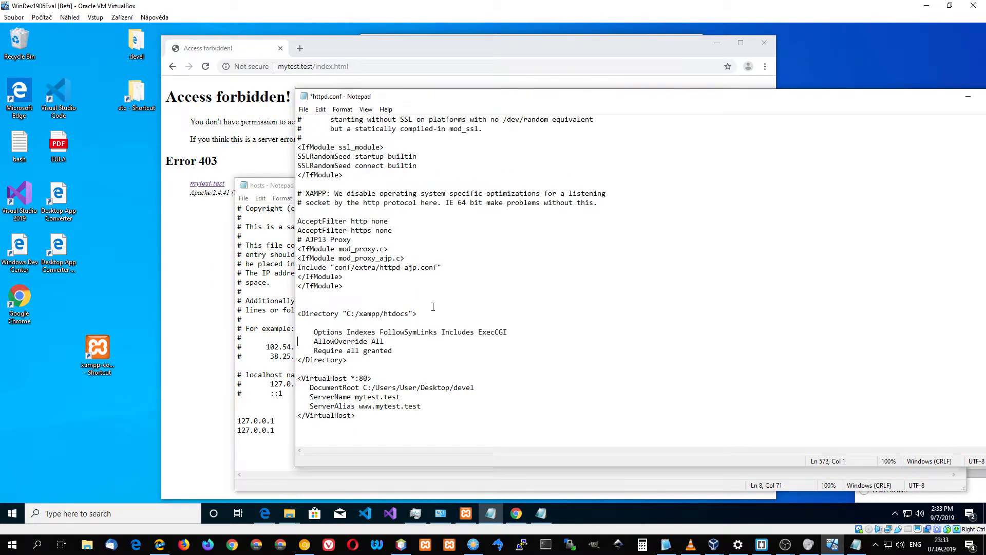
key("BackSpace")
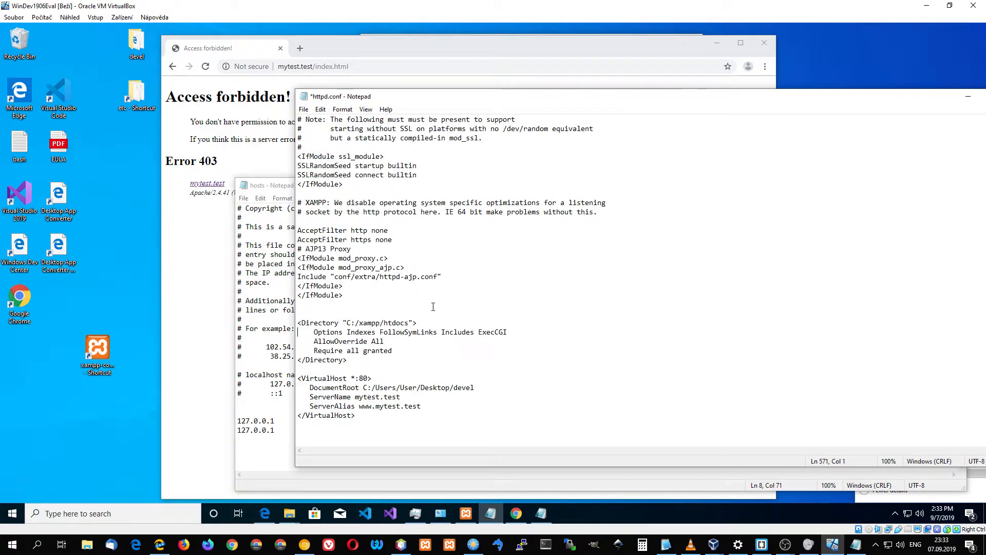
Replace the pasted Directory path with C:/Users/User/Desktop/ copied from the DocumentRoot, and save httpd.conf.
left_click(396, 388)
left_click_drag(364, 388, 454, 388)
key("ctrl+c")
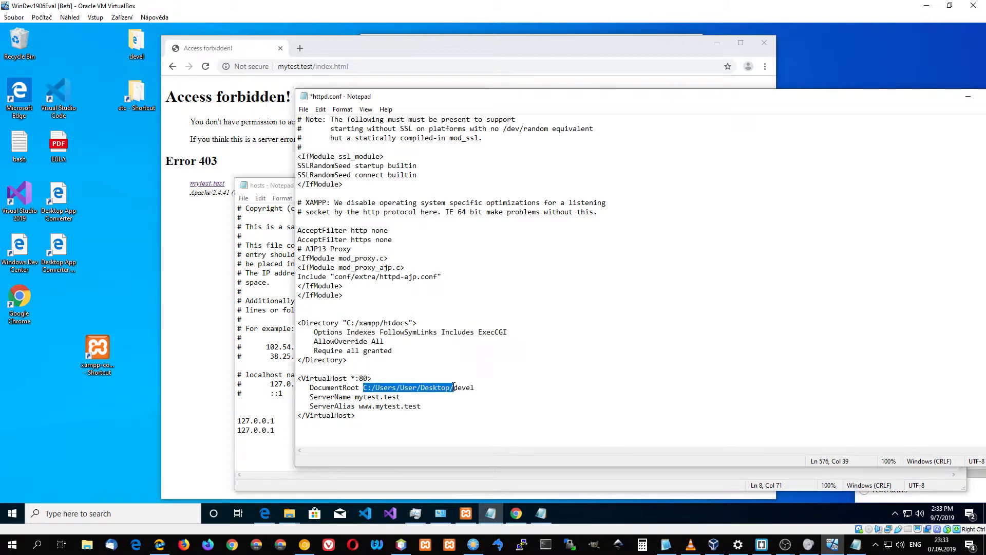
left_click_drag(347, 323, 410, 322)
key("ctrl+v")
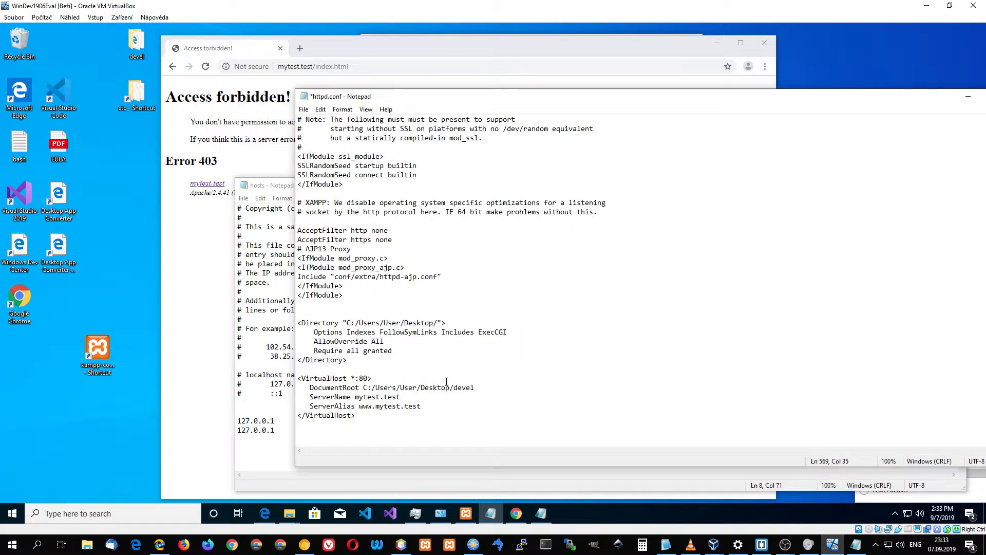
key("ctrl+s")
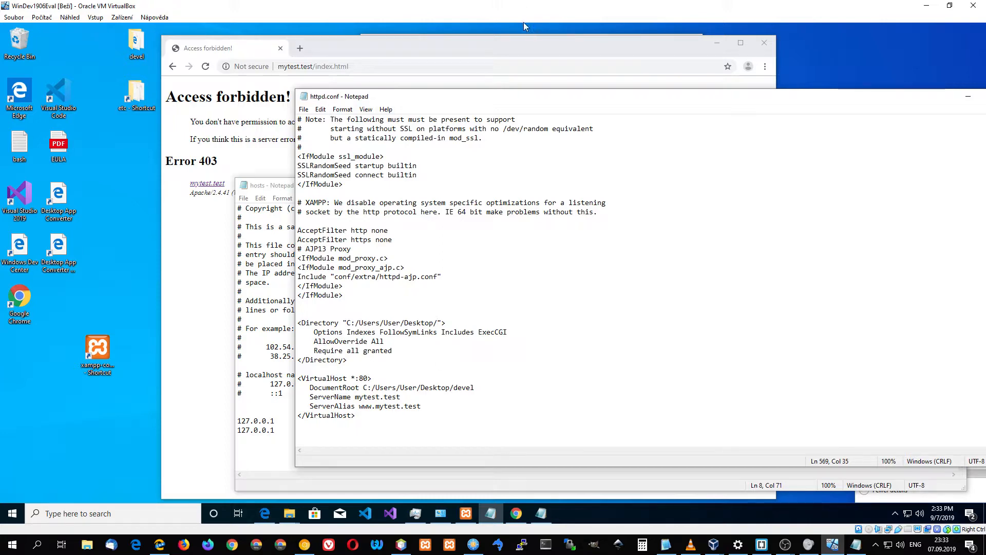
Restart Apache from the XAMPP Control Panel.
left_click(539, 34)
left_click(537, 91)
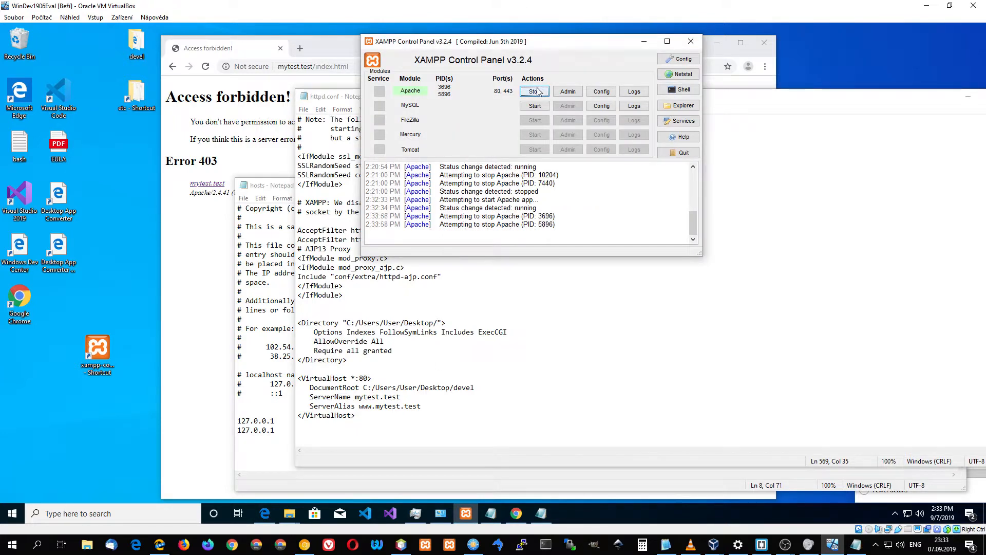
left_click(538, 92)
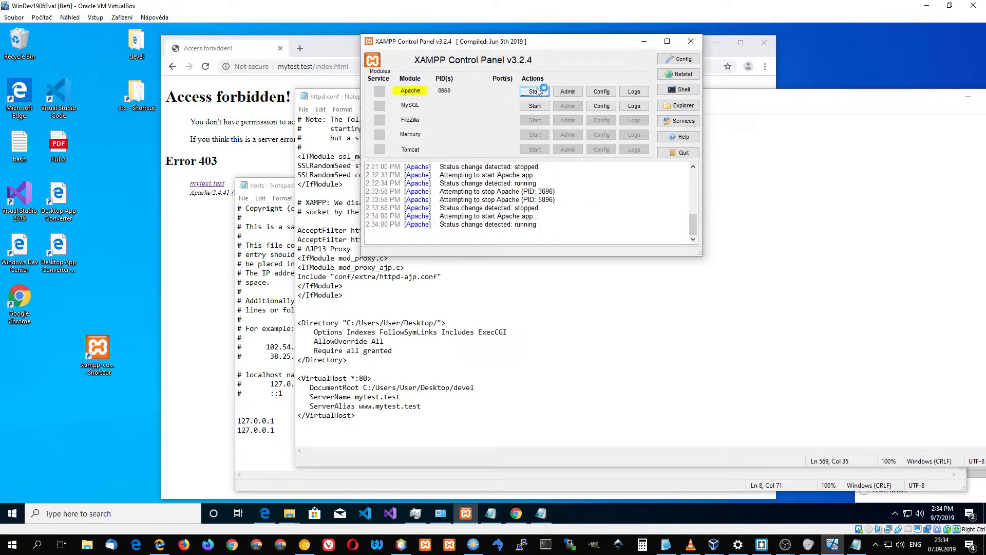
Reload mytest.test/index.html in Chrome.
left_click(267, 121)
key("F5")
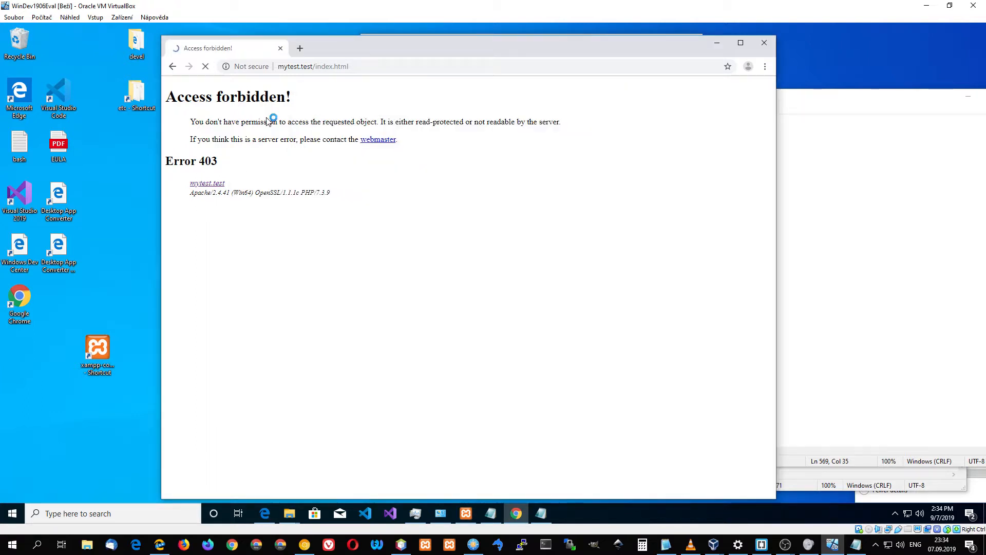
left_click(569, 124)
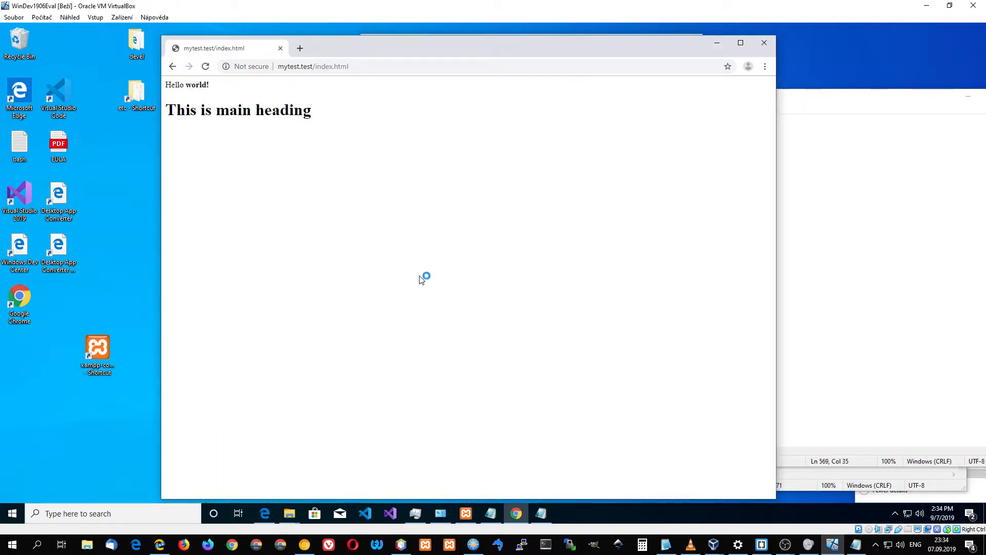
left_click(297, 66)
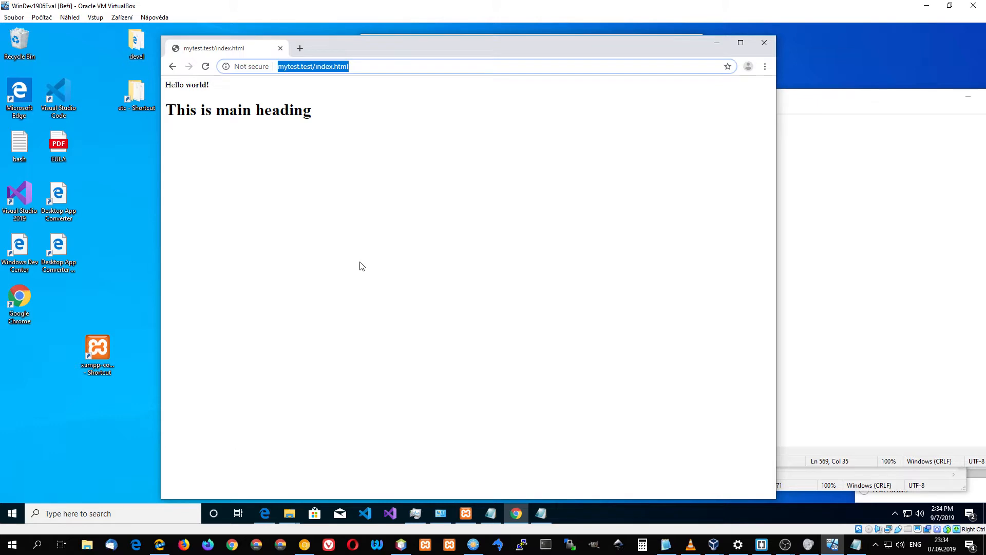
key("Home")
type("www.")
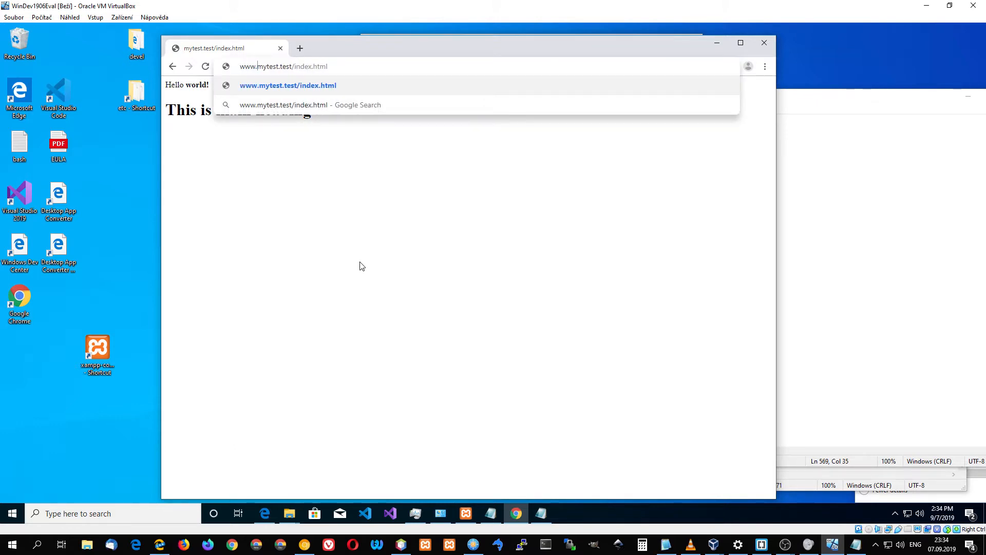
key("BackSpace")
key("BackSpace")
key("Return")
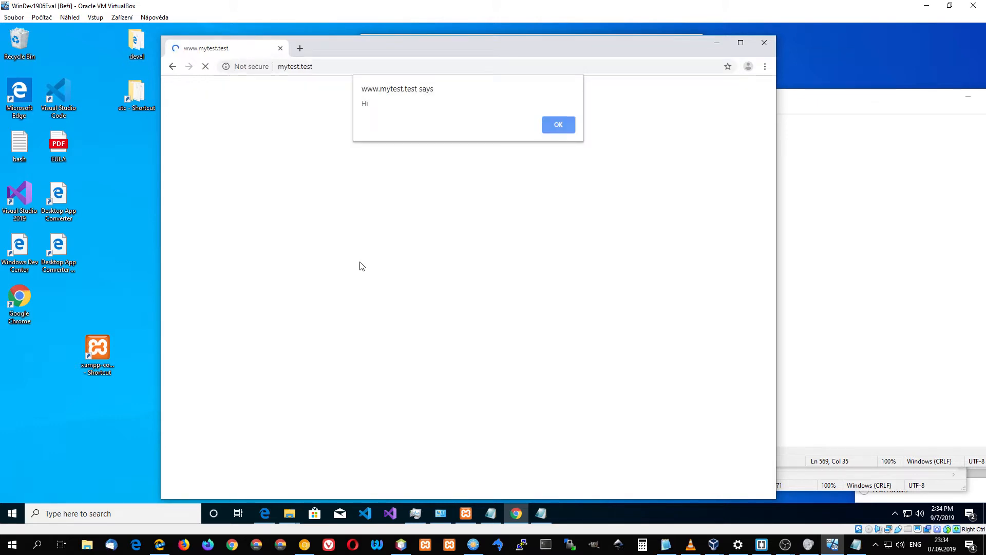
left_click(558, 125)
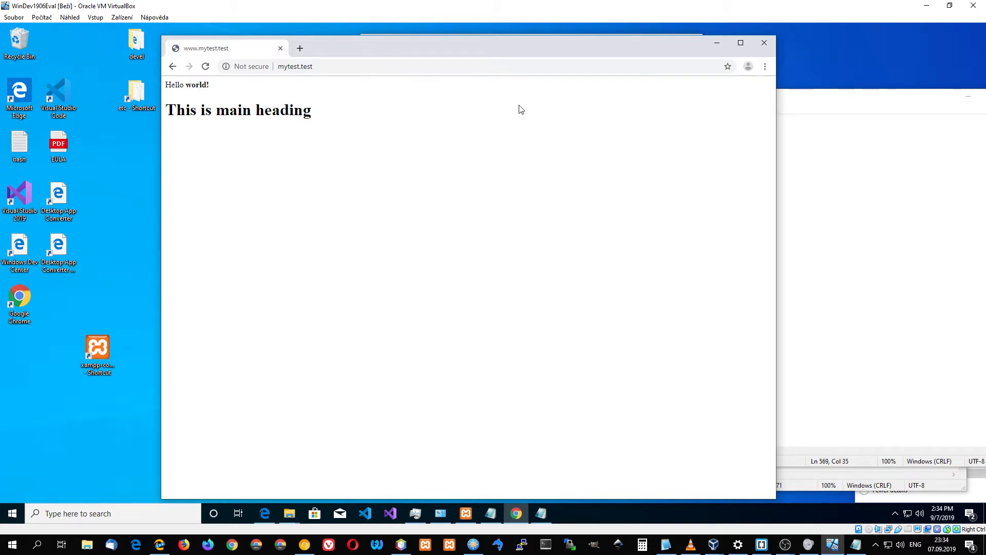
Create a new folder named www at the root of drive C:.
left_click(357, 65)
left_click(367, 64)
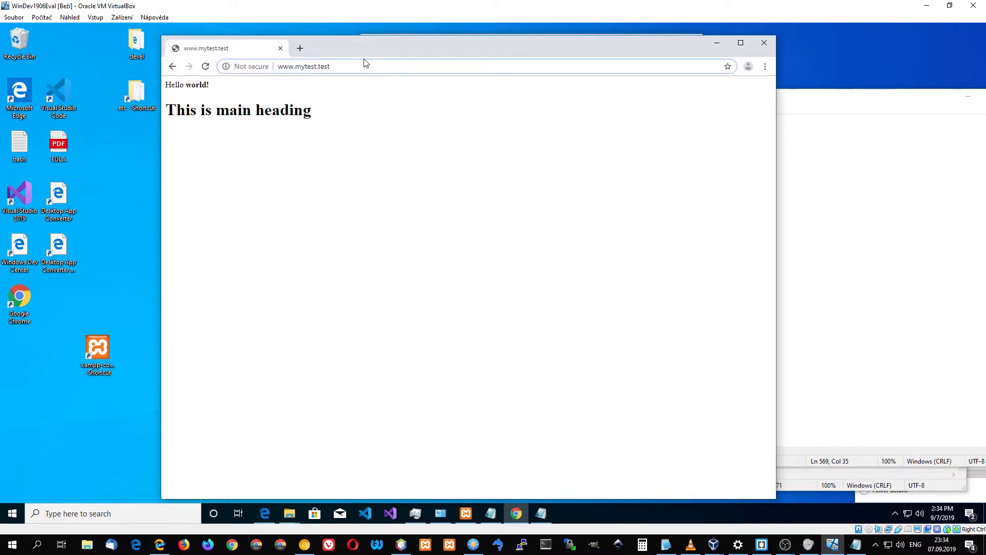
left_click(916, 109)
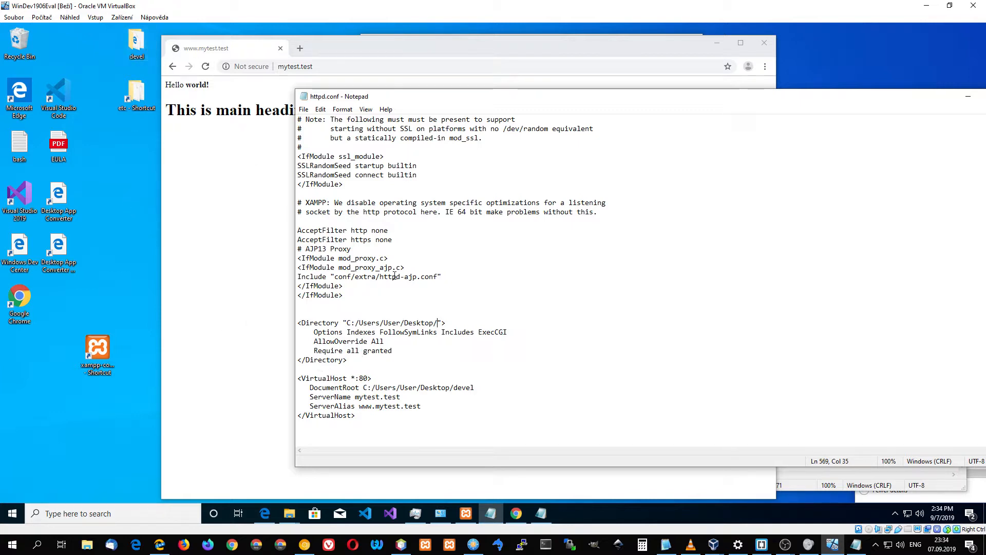
left_click_drag(347, 322, 436, 322)
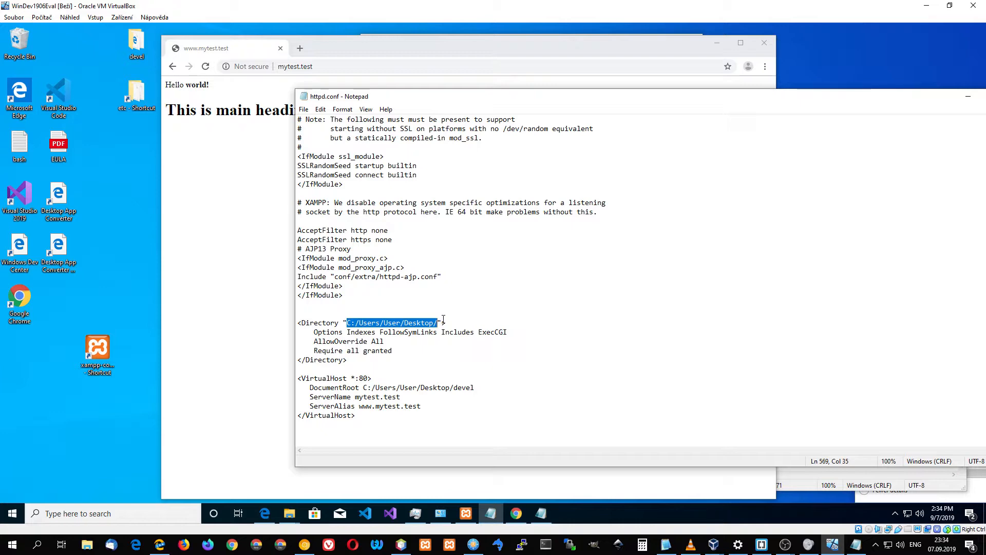
left_click(290, 514)
left_click(353, 481)
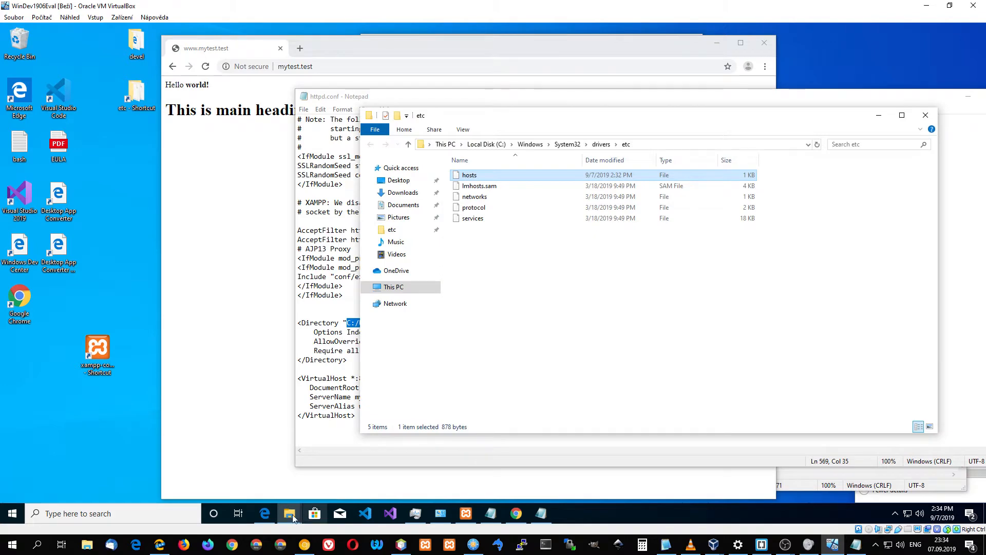
left_click(236, 491)
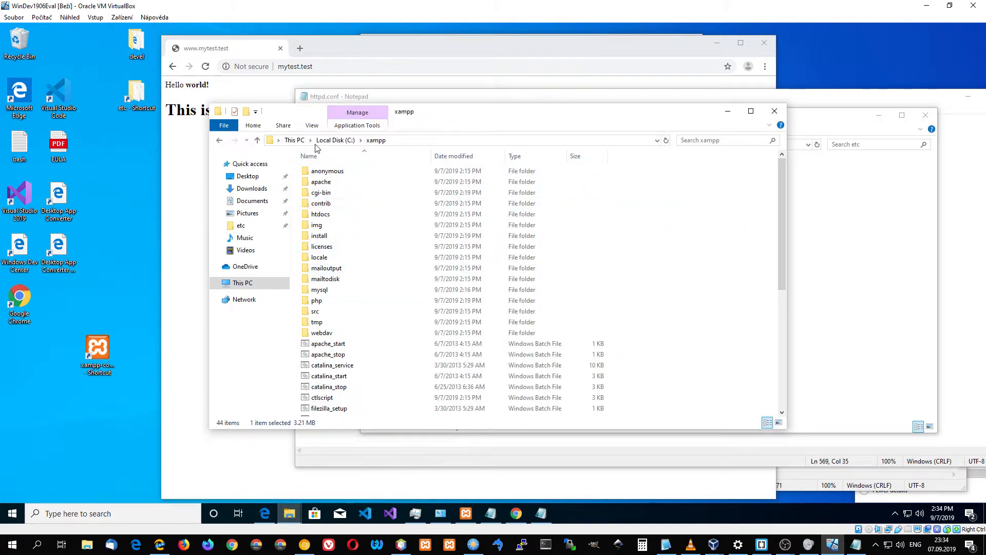
left_click(332, 145)
right_click(333, 290)
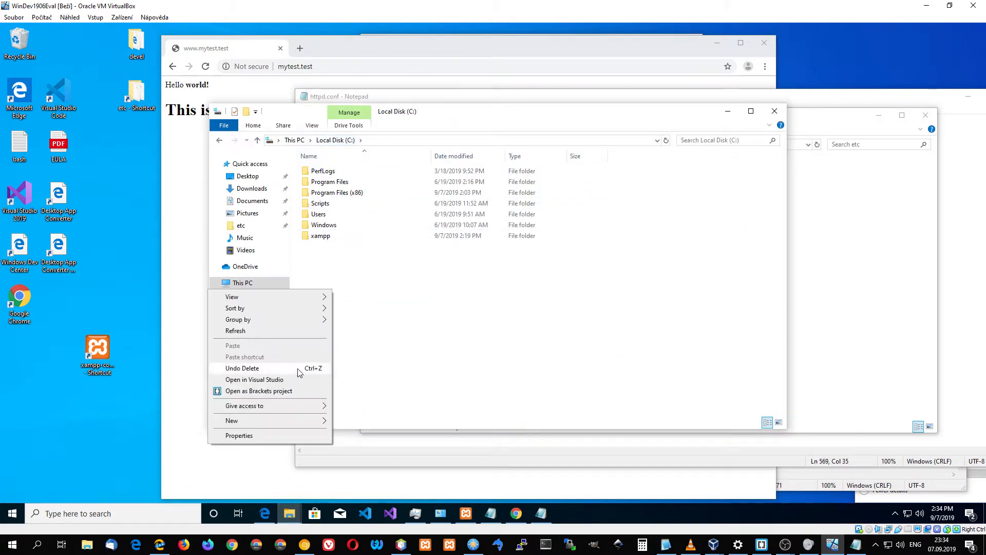
mouse_move(271, 425)
left_click(357, 423)
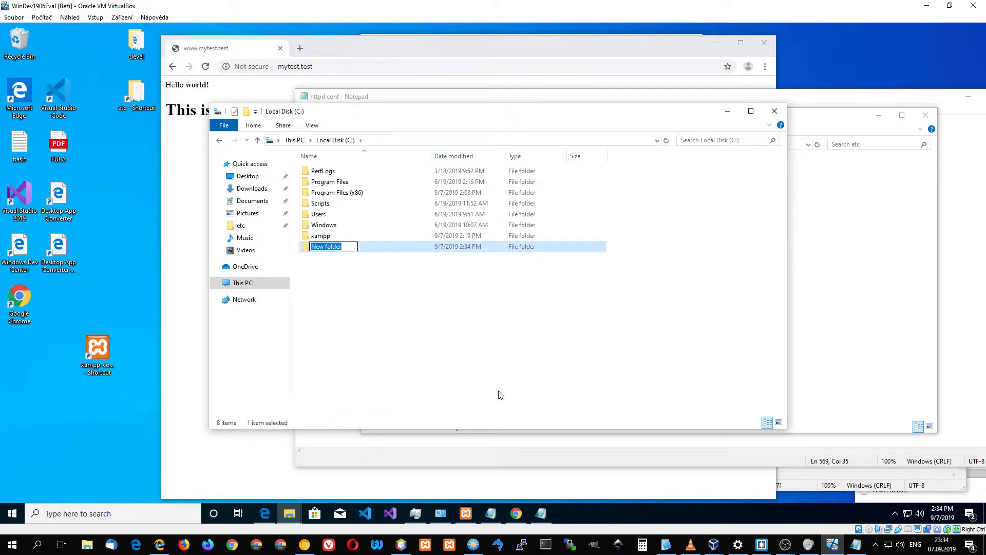
type("www")
key("Return")
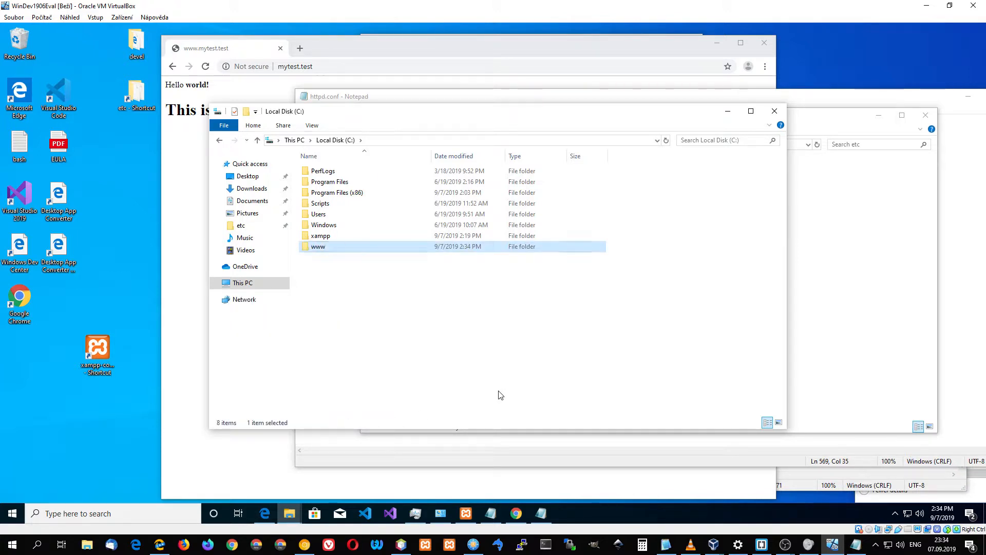
Open the www folder and move the devel folder from the desktop into it.
double_click(460, 242)
left_click(153, 72)
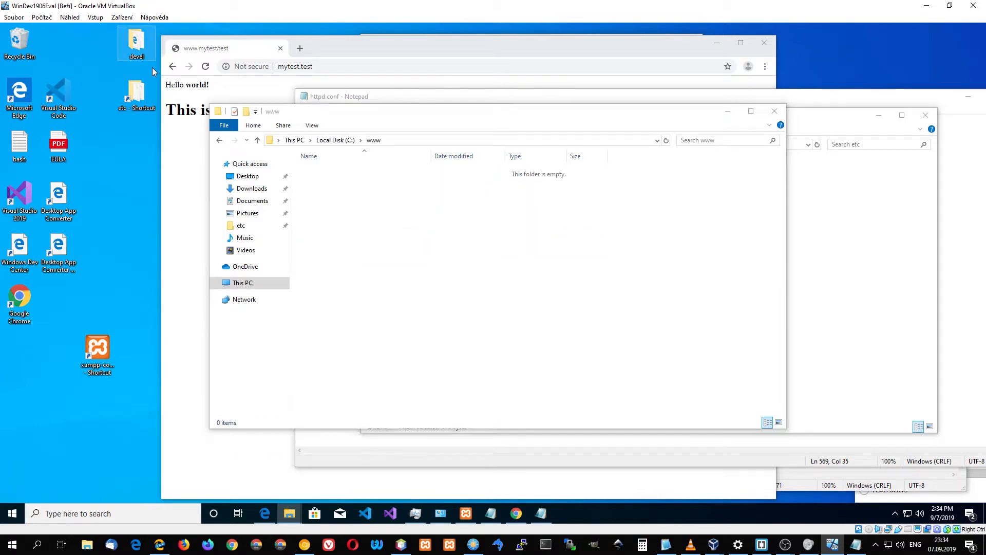
left_click_drag(137, 44, 357, 227)
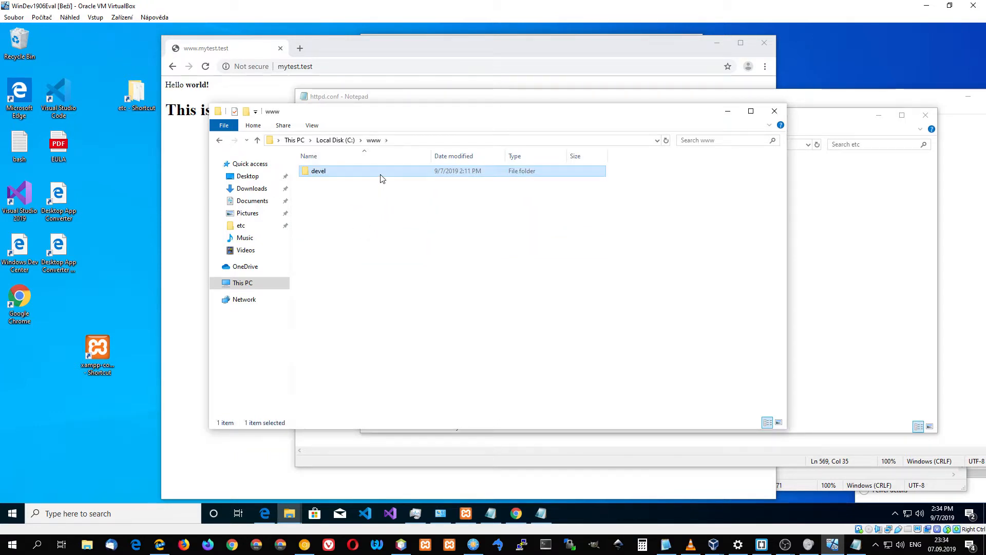
Open the devel folder inside C:\www and select its path in the address bar.
double_click(399, 174)
left_click(426, 142)
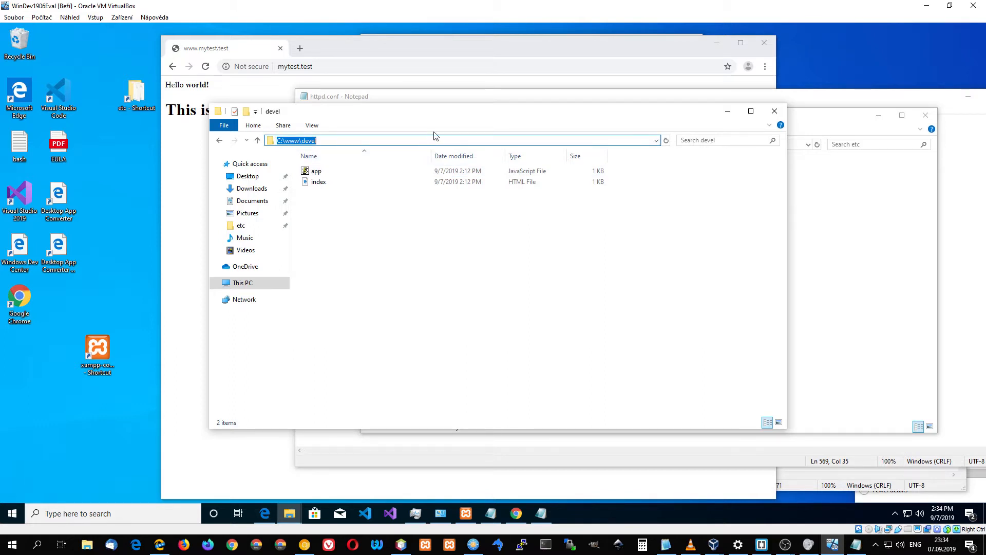
left_click(301, 141)
left_click_drag(300, 141, 260, 138)
left_click_drag(391, 114, 617, 205)
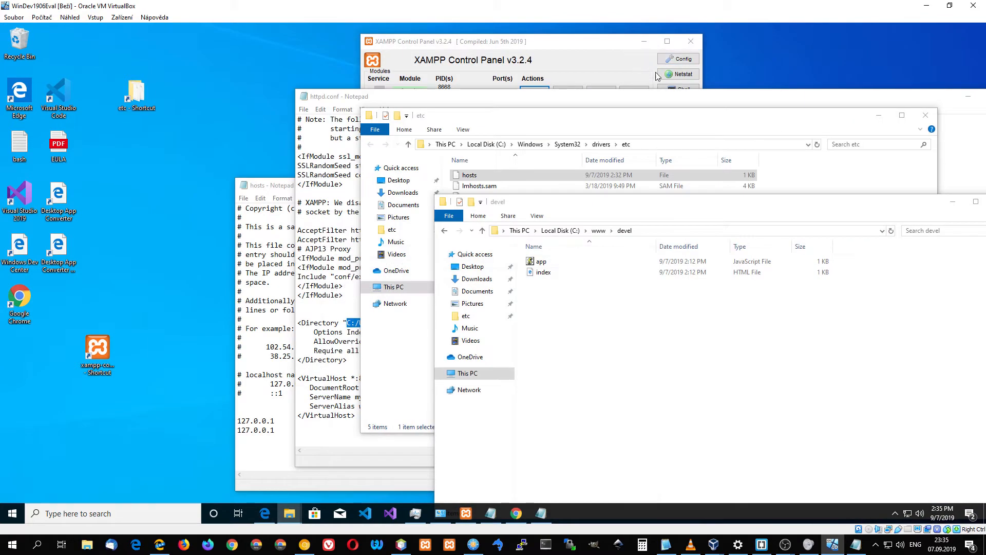
left_click(595, 50)
left_click(645, 43)
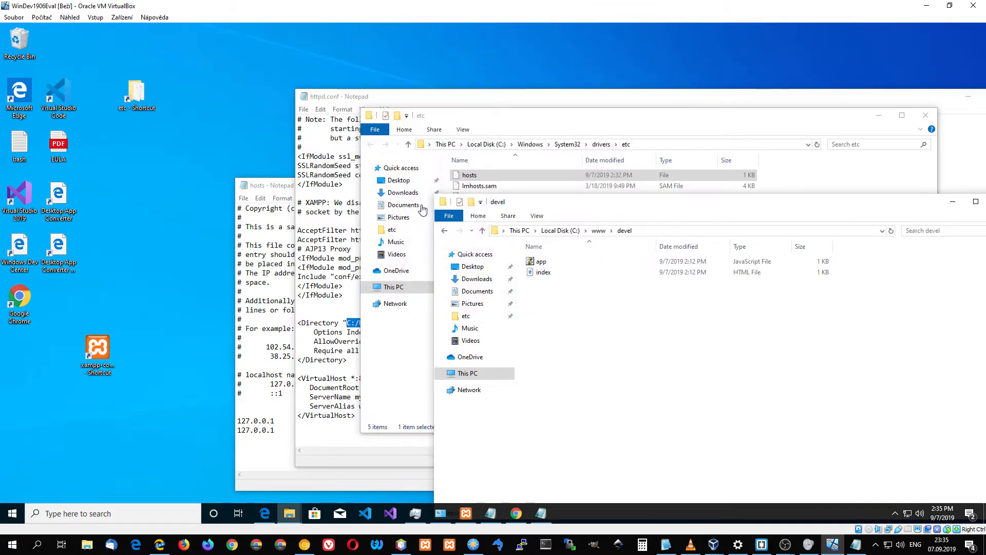
left_click(342, 331)
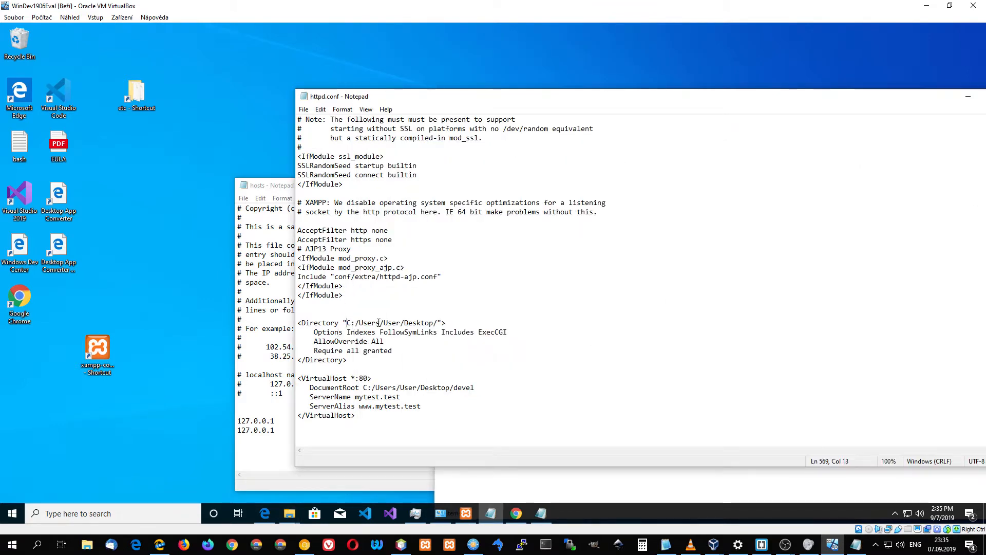
left_click_drag(347, 323, 438, 323)
type("C:\\www")
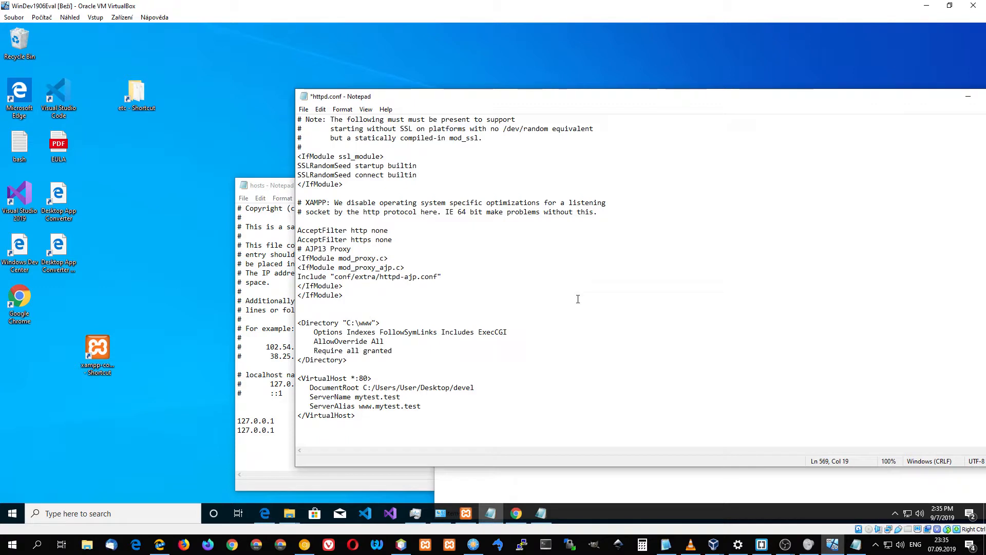
Replace the DocumentRoot path with C:/www/devel using the devel folder's copied address.
left_click(529, 491)
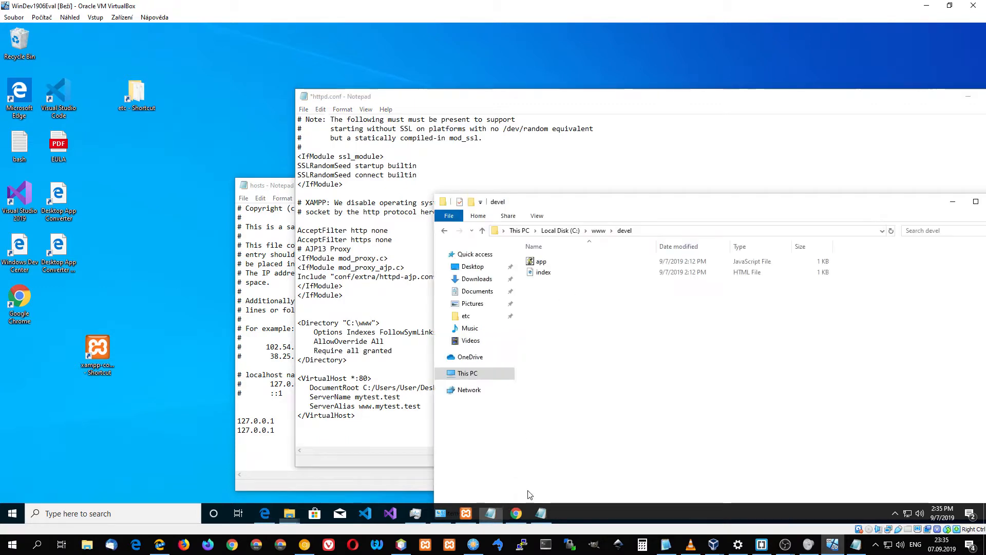
left_click(598, 231)
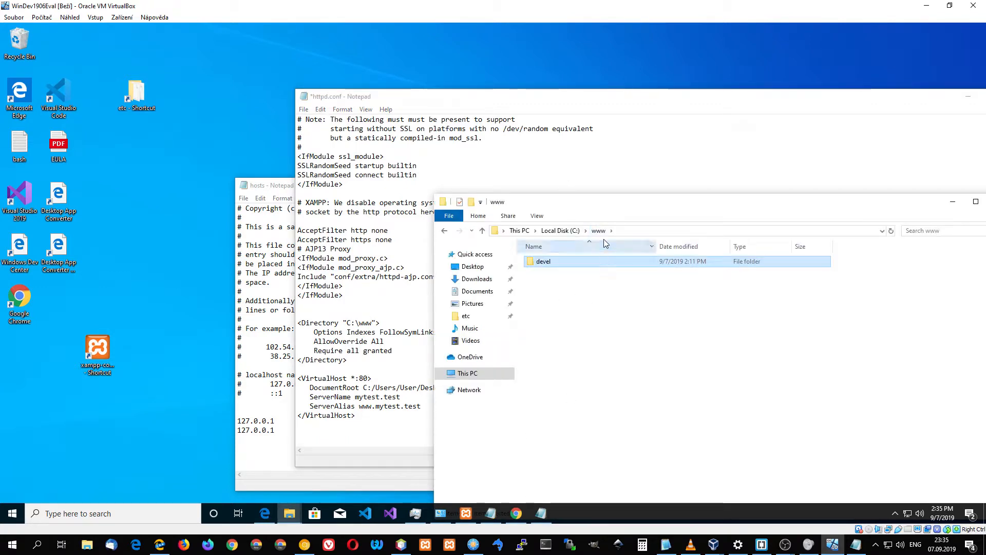
left_click(642, 231)
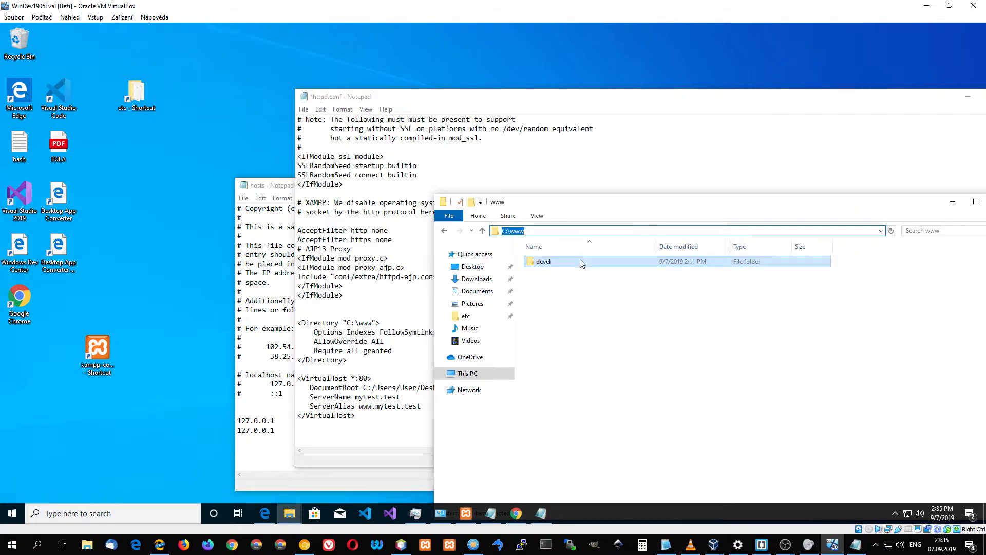
double_click(580, 261)
left_click(656, 230)
key("ctrl+c")
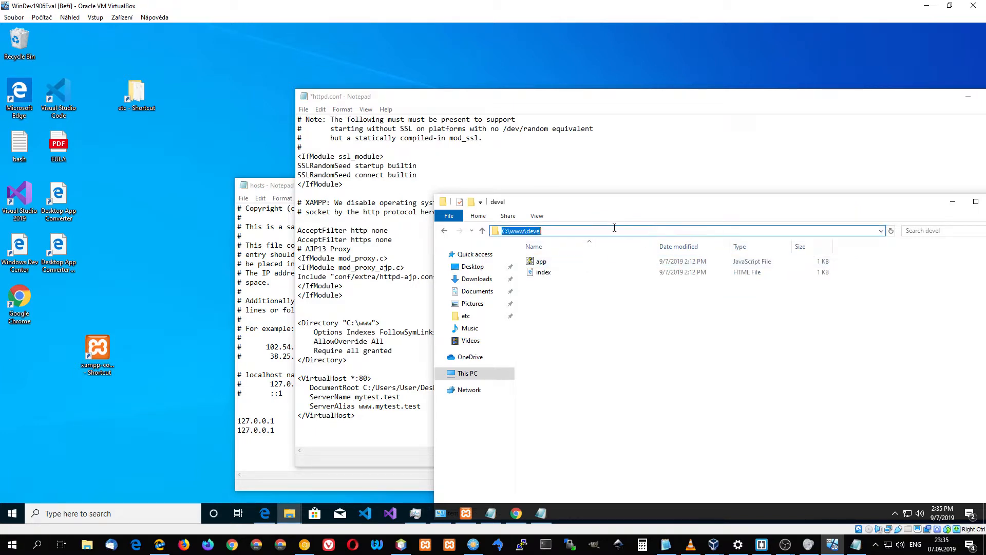
left_click(397, 397)
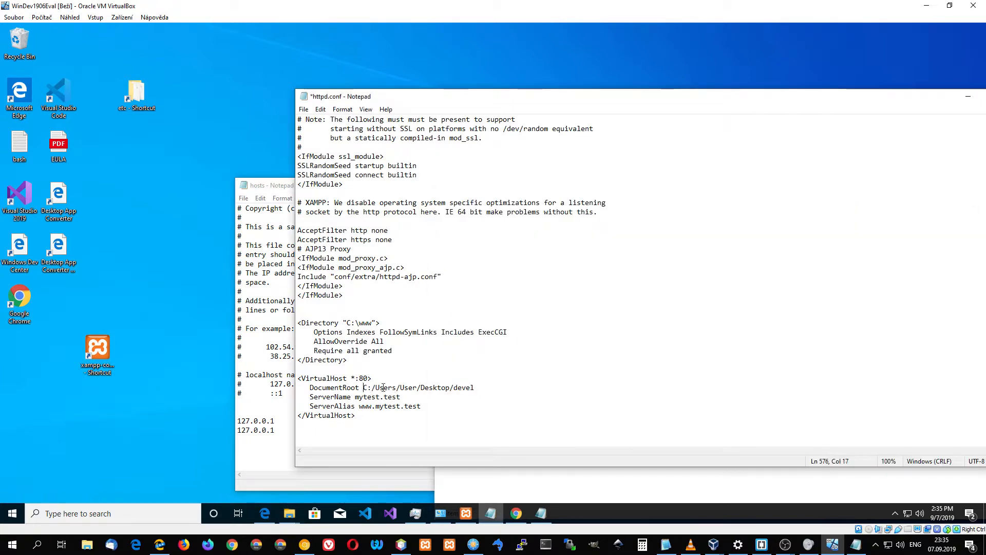
left_click_drag(363, 387, 483, 388)
key("ctrl+v")
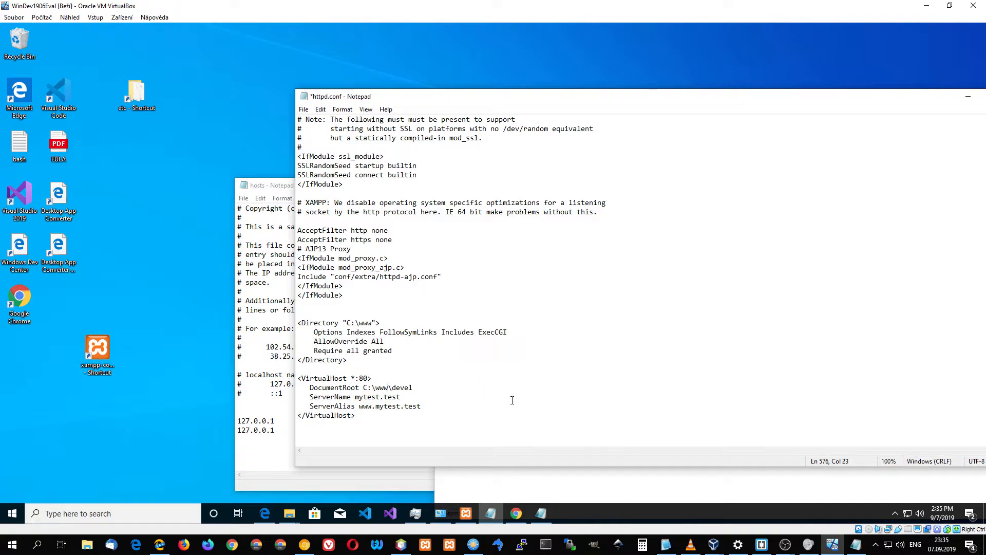
key("BackSpace")
type("/www/")
Duplicate the VirtualHost block below the original one in httpd.conf.
left_click_drag(373, 411, 291, 388)
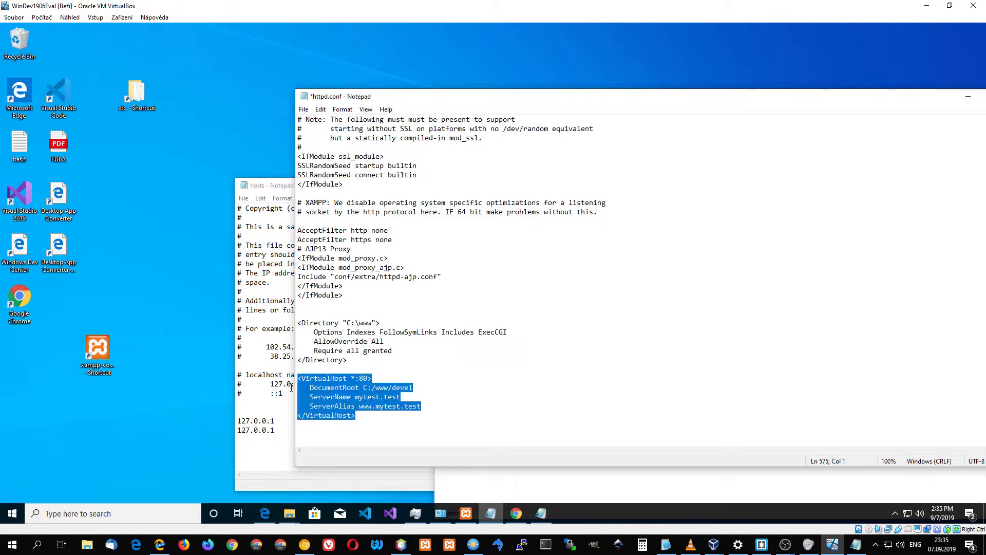
key("ctrl+c")
left_click(343, 442)
key("ctrl+v")
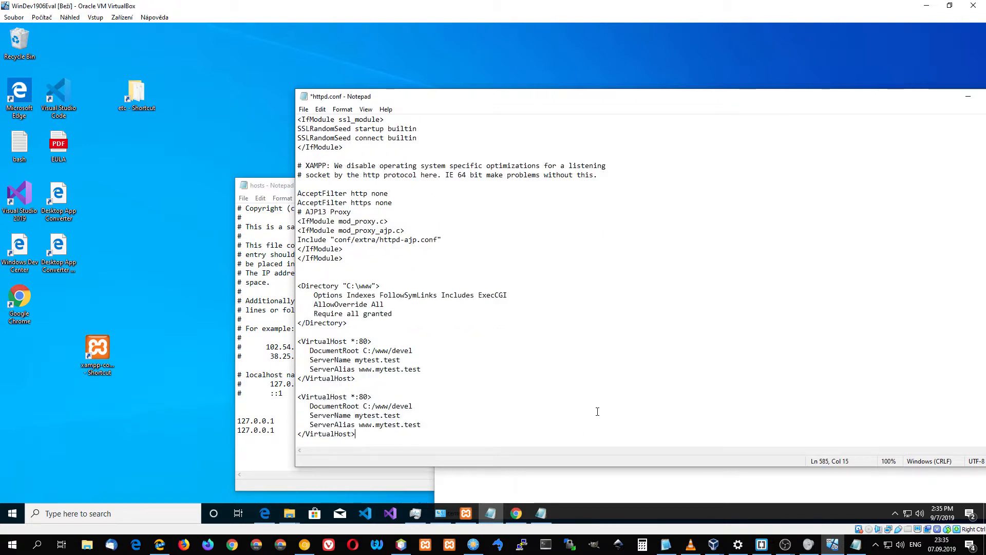
double_click(396, 407)
key("BackSpace")
type("otherone")
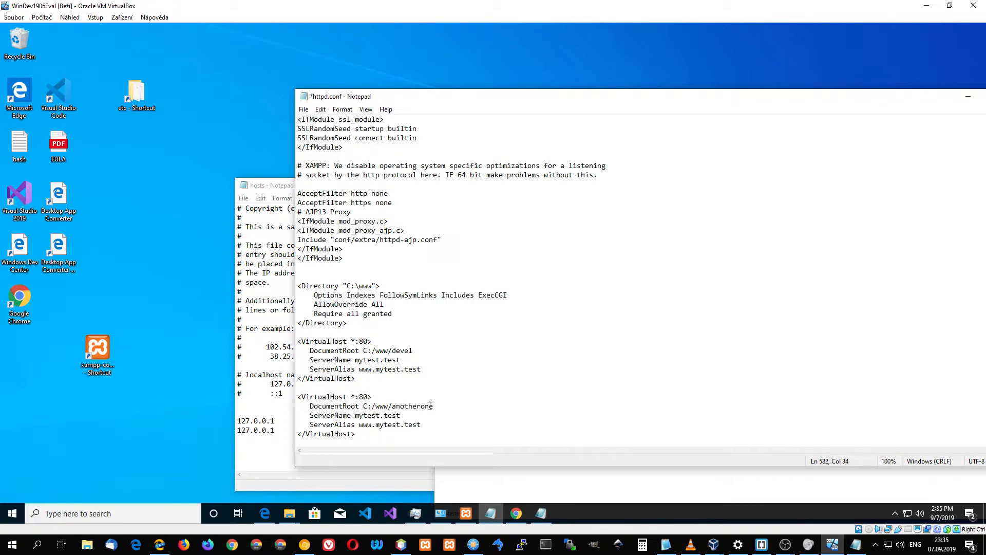
left_click(392, 406, "shift")
left_click_drag(381, 416, 403, 425)
key("ctrl+v")
key("ctrl+v")
key("ctrl+s")
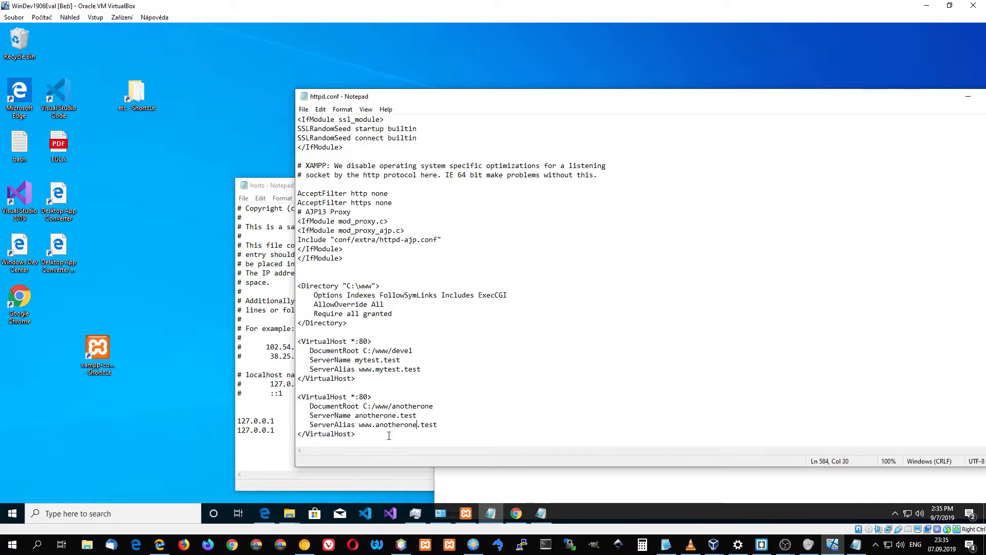
Add a hosts file entry mapping anotherone.test to 127.0.0.1.
left_click_drag(468, 105, 465, 43)
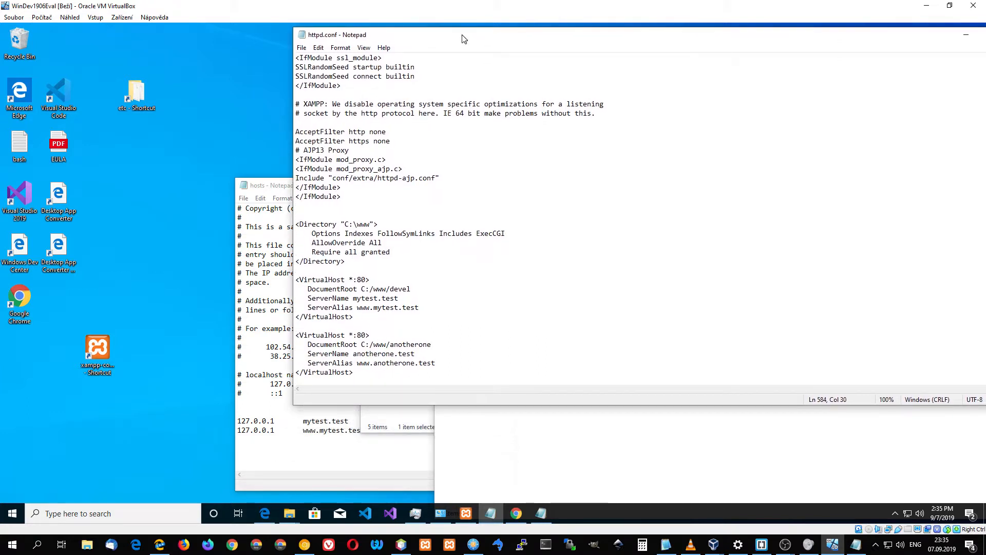
left_click(283, 417)
left_click(379, 432)
key("Return")
key("Return")
key("ctrl+v")
key("Up")
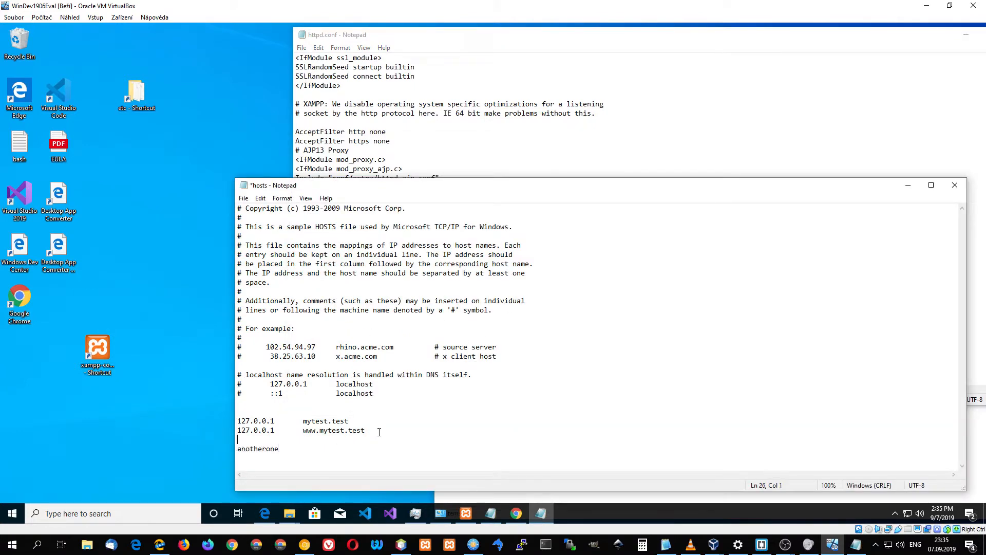
key("Up")
key("ctrl+shift+Right")
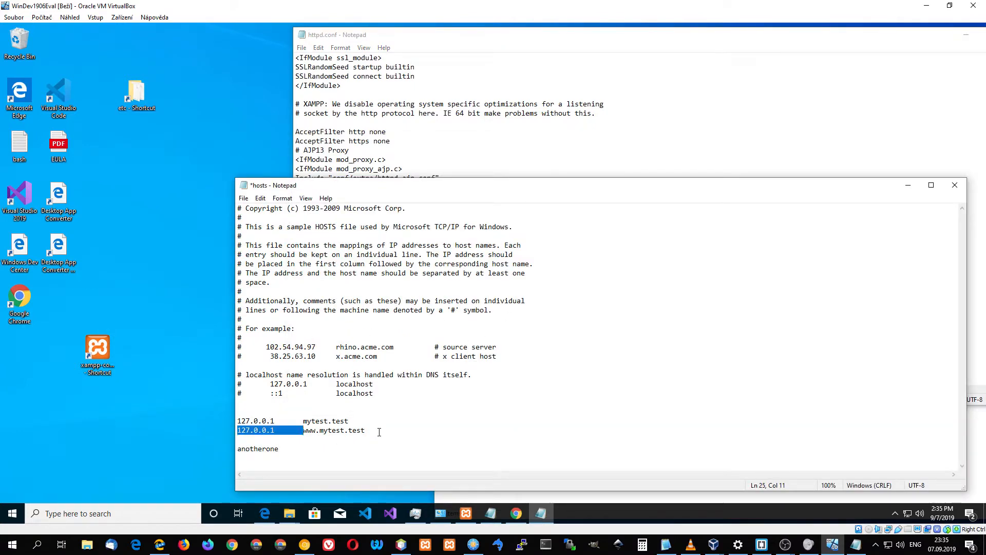
key("ctrl+c")
key("Down")
key("Down")
key("Home")
key("ctrl+v")
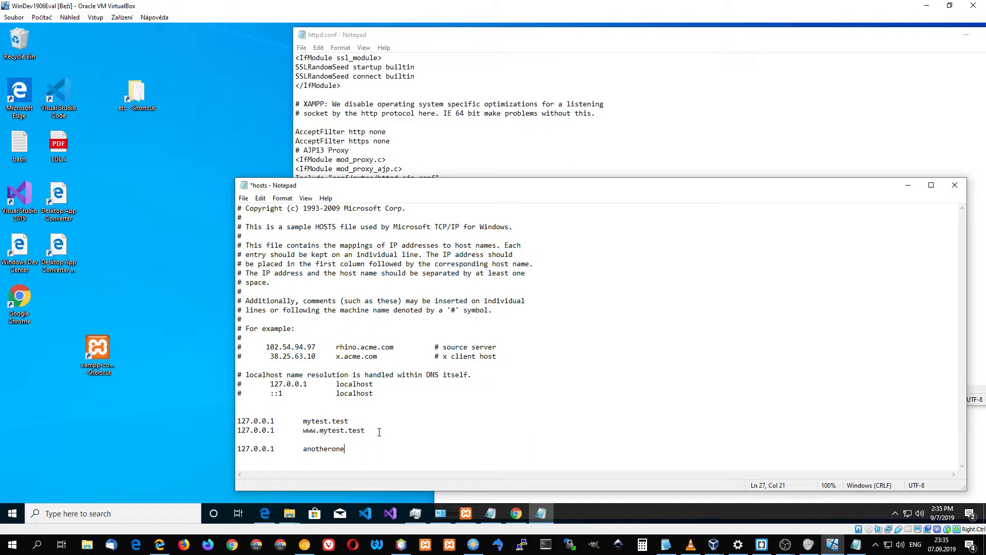
type(".test")
key("shift+Home")
key("End")
key("Return")
key("ctrl+v")
key("ctrl+Left")
key("ctrl+Left")
key("ctrl+Left")
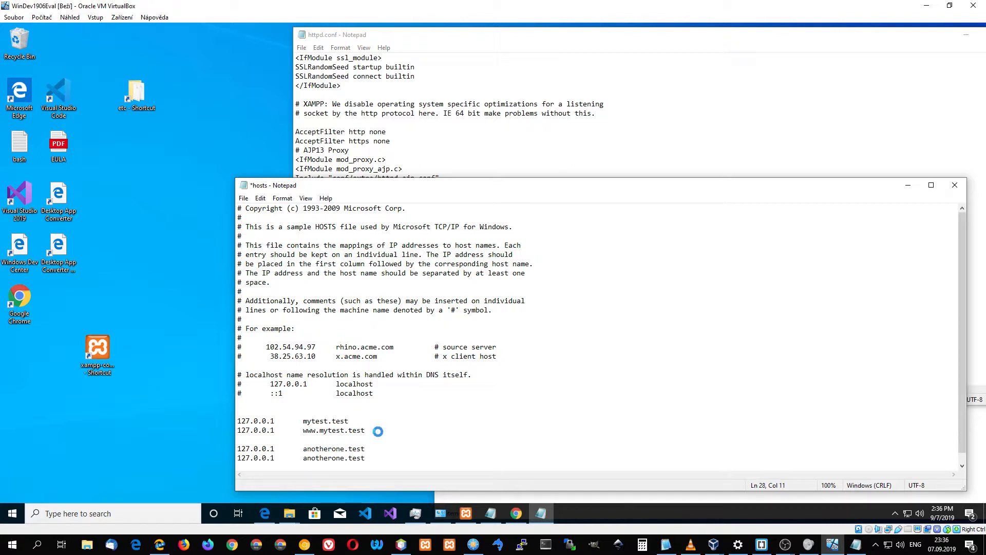
type("www.")
key("ctrl+s")
key("Down")
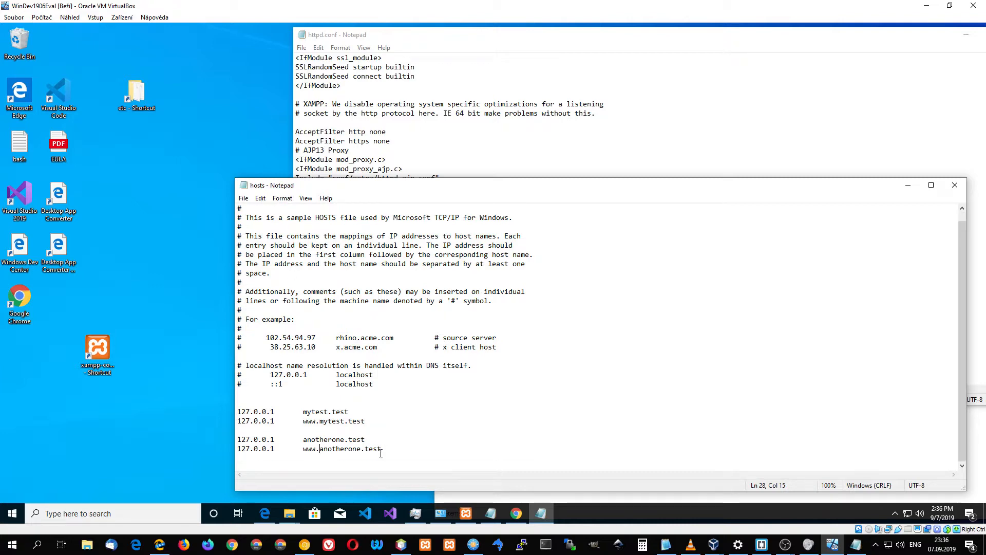
Stop the Apache server in the XAMPP Control Panel.
left_click_drag(569, 189, 556, 154)
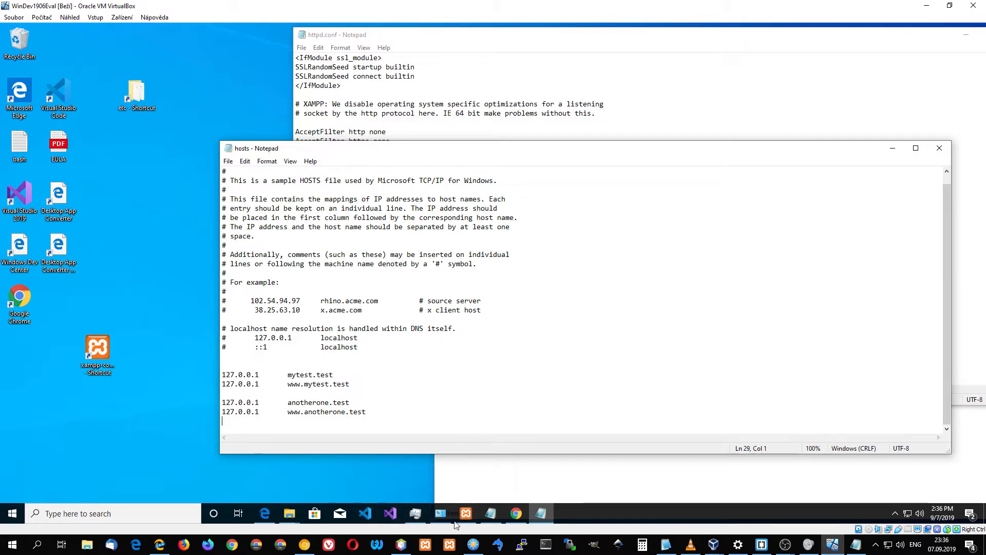
left_click(893, 148)
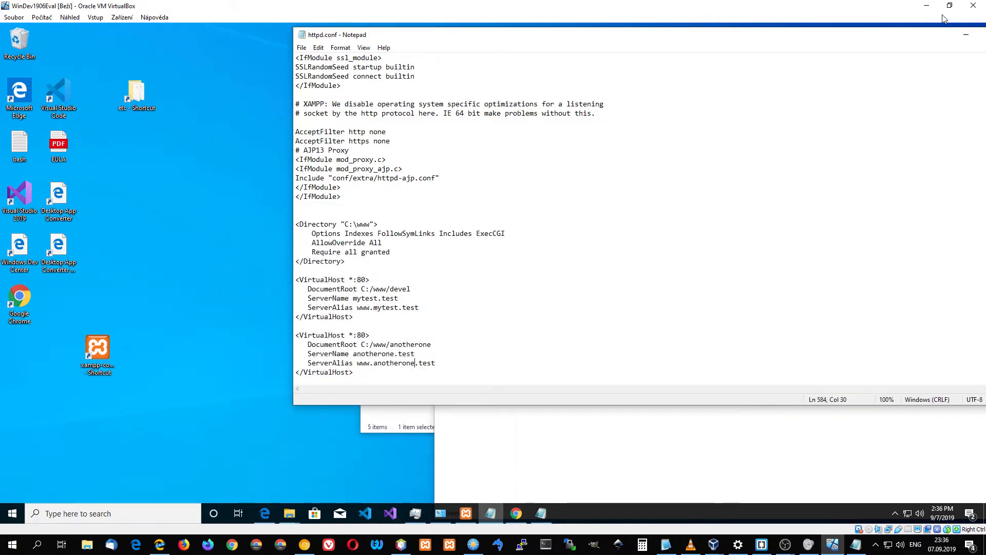
left_click(966, 37)
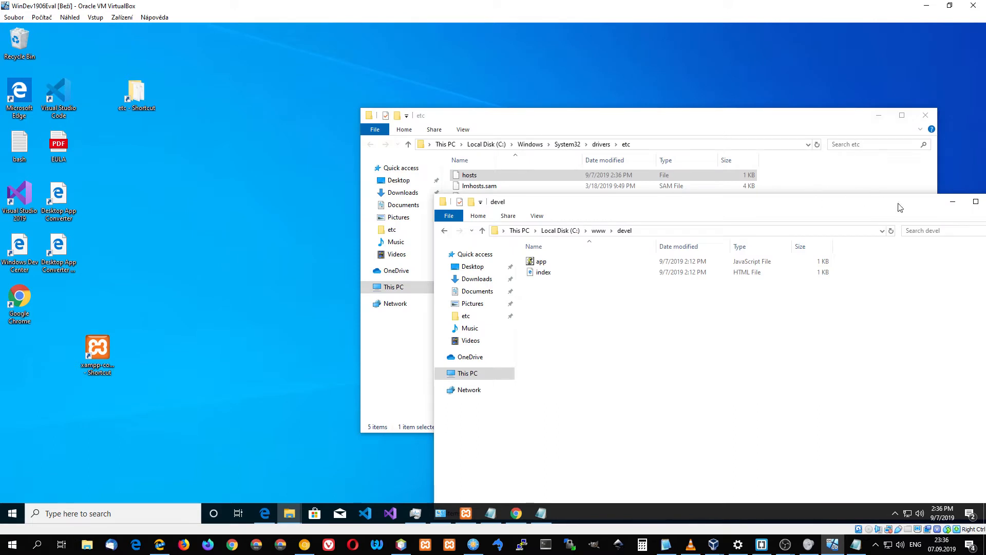
left_click(951, 203)
left_click(879, 115)
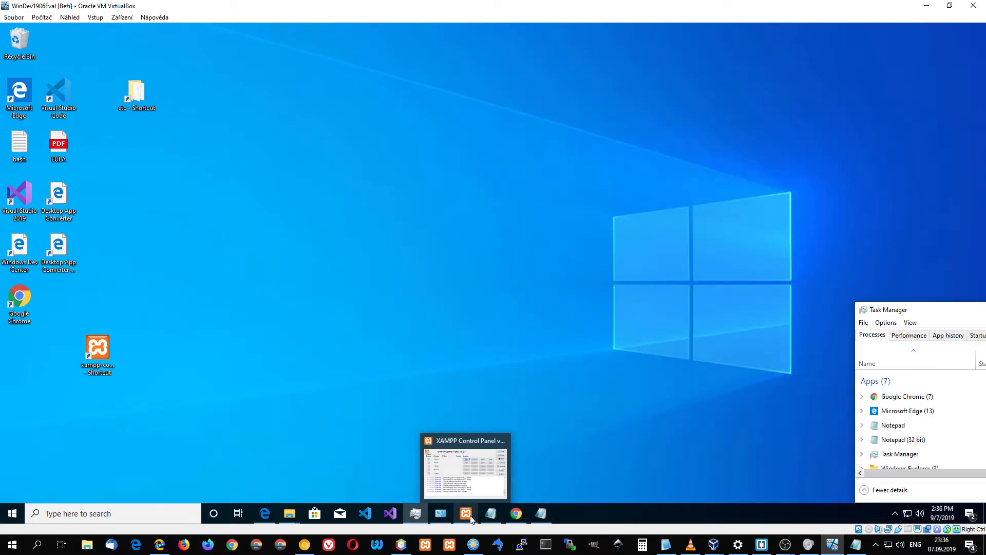
left_click(463, 494)
left_click(538, 93)
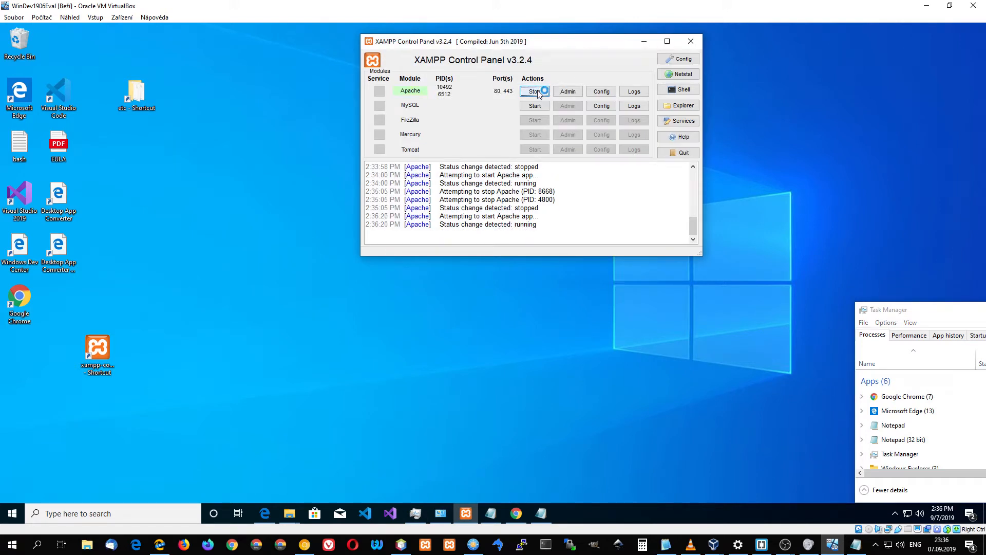
left_click(562, 219)
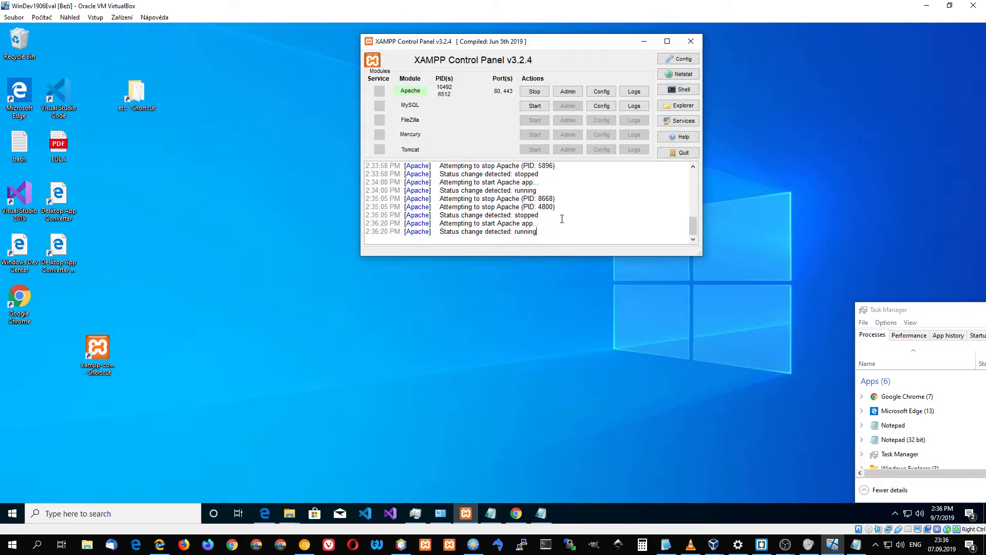
scroll(563, 216, "up", 5)
scroll(563, 217, "down", 5)
left_click(534, 91)
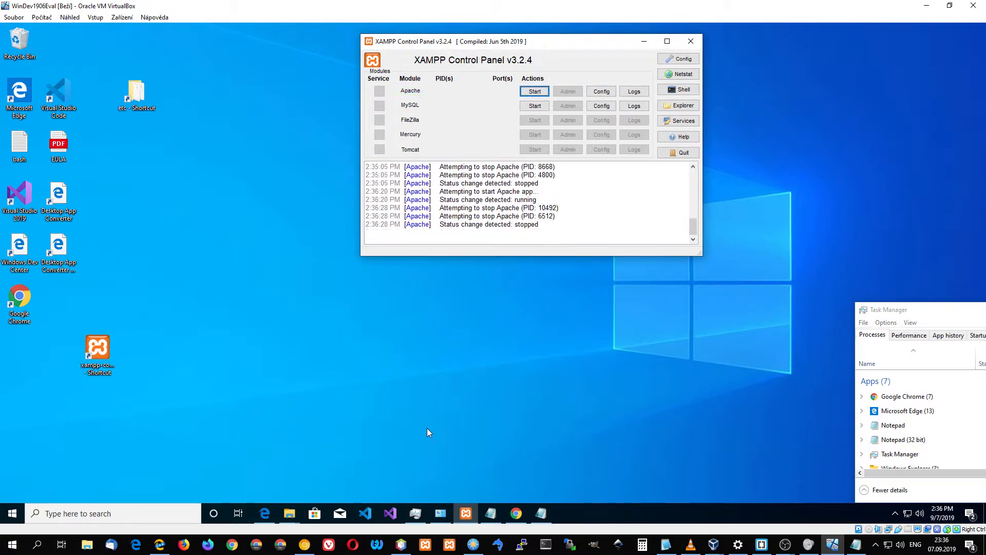
Review the anotherone host name in the hosts file and the new VirtualHost in httpd.conf.
left_click(291, 515)
left_click(266, 485)
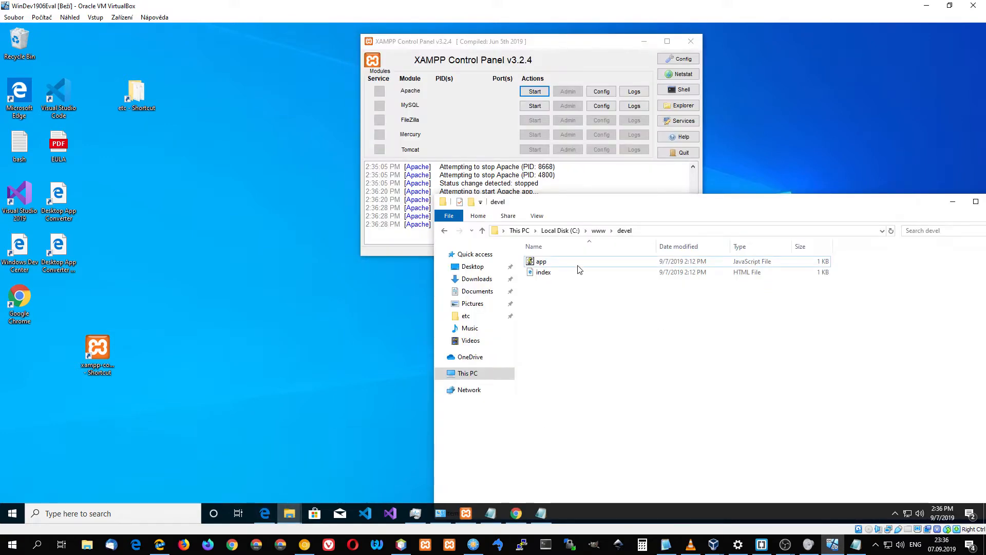
left_click(541, 514)
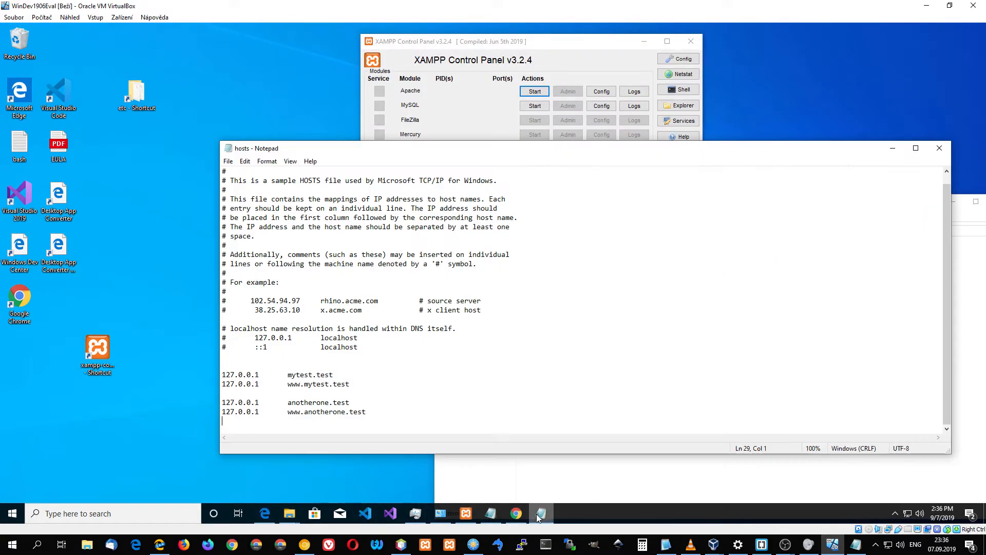
left_click_drag(329, 402, 287, 403)
left_click(538, 511)
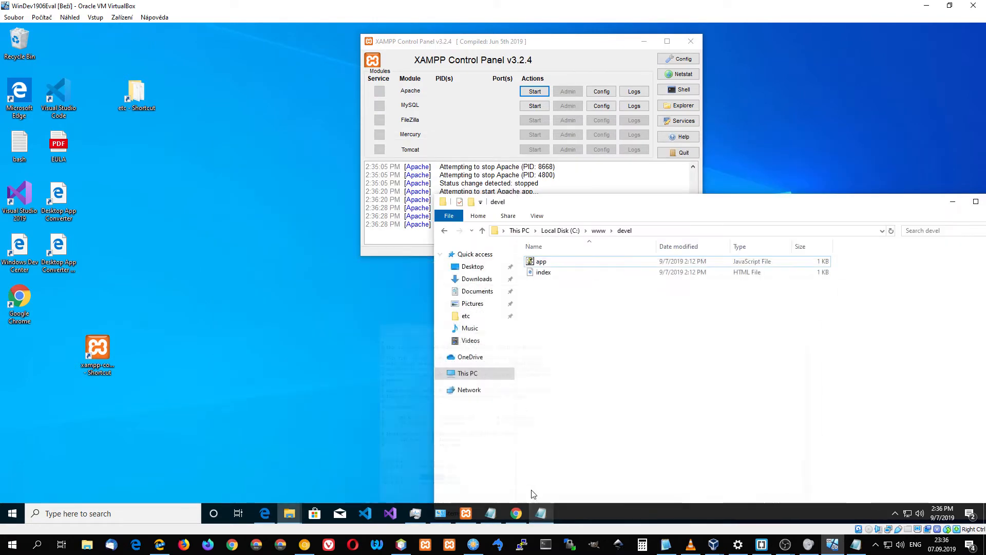
left_click(544, 512)
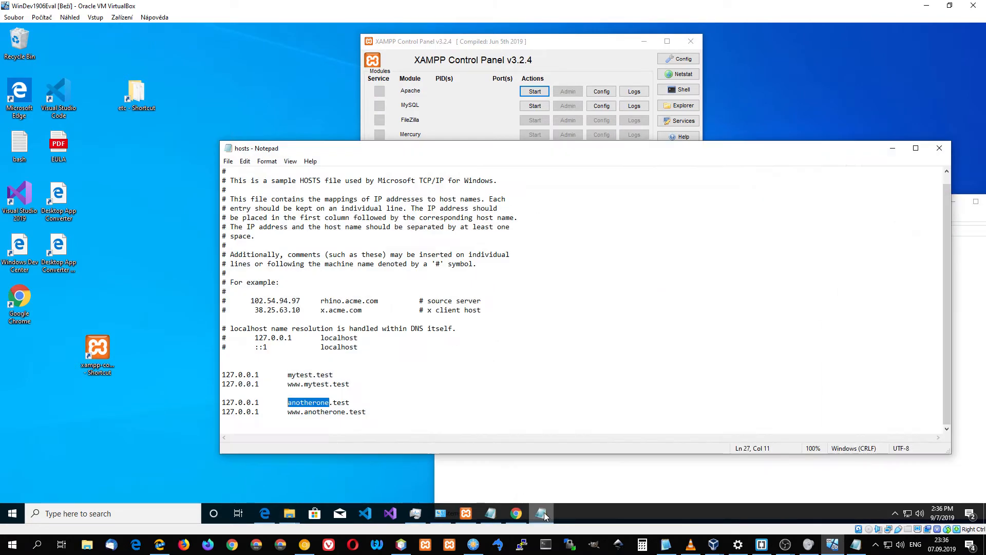
left_click(488, 513)
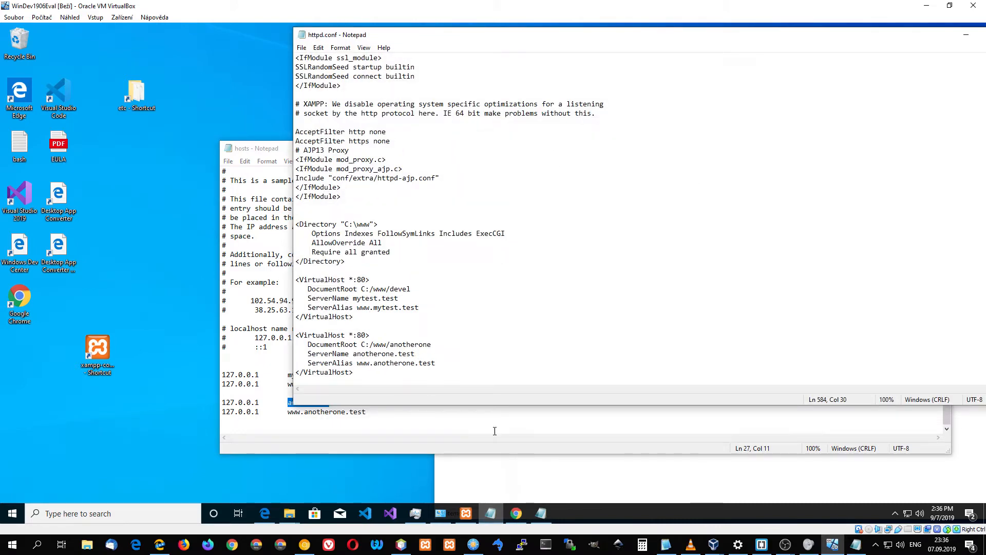
left_click(507, 475)
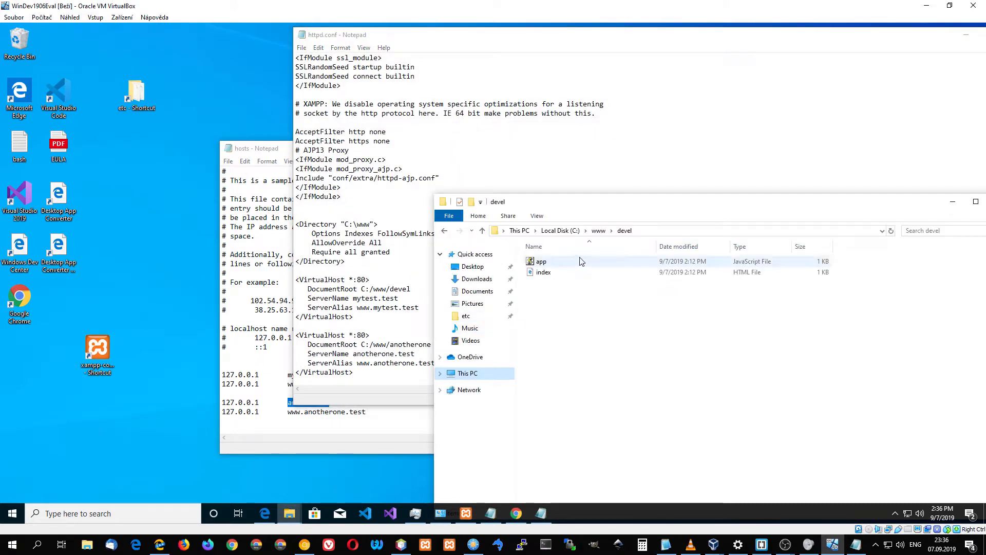
left_click(599, 230)
right_click(565, 329)
mouse_move(486, 479)
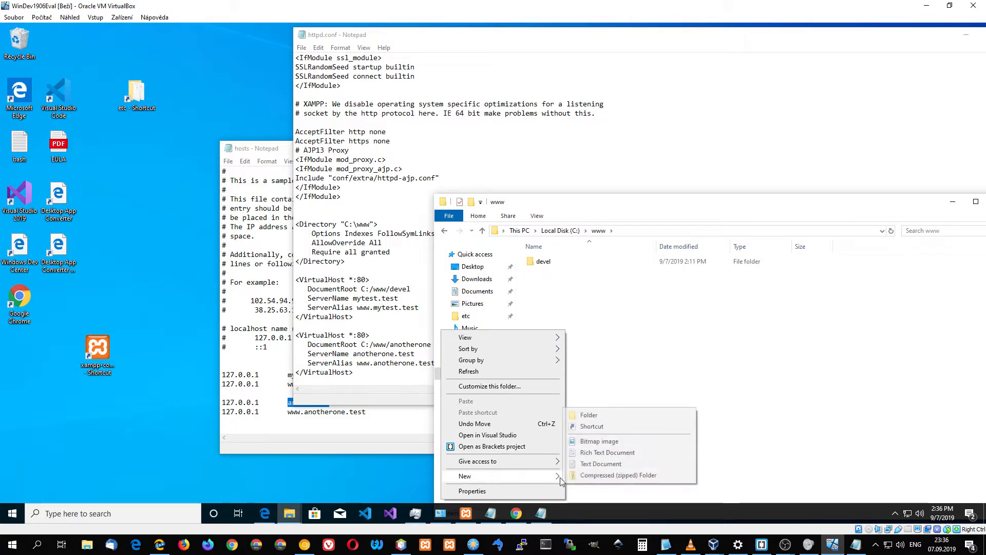
left_click(613, 418)
type("anotherone")
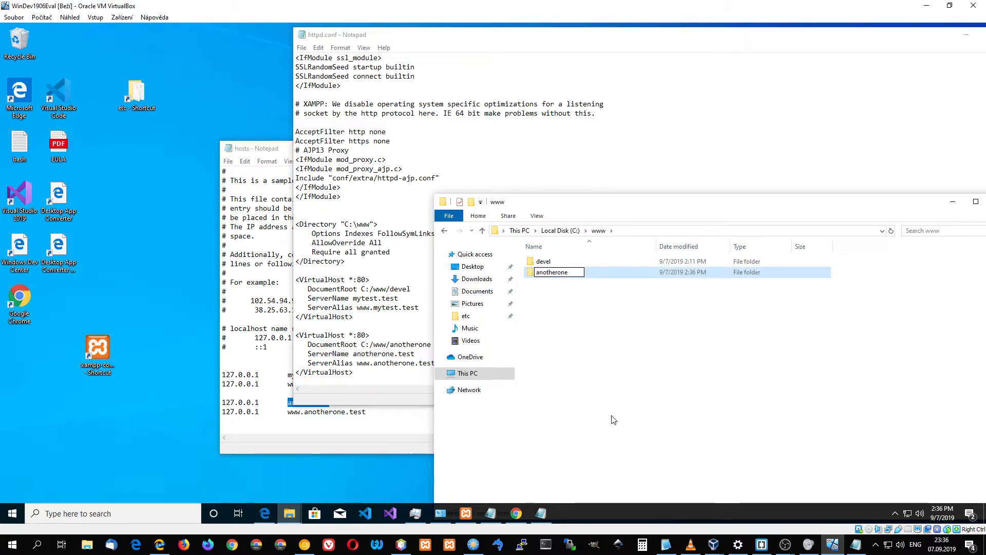
key("Return")
key("Return")
Create a new text document inside the anotherone folder and open it for editing.
right_click(594, 365)
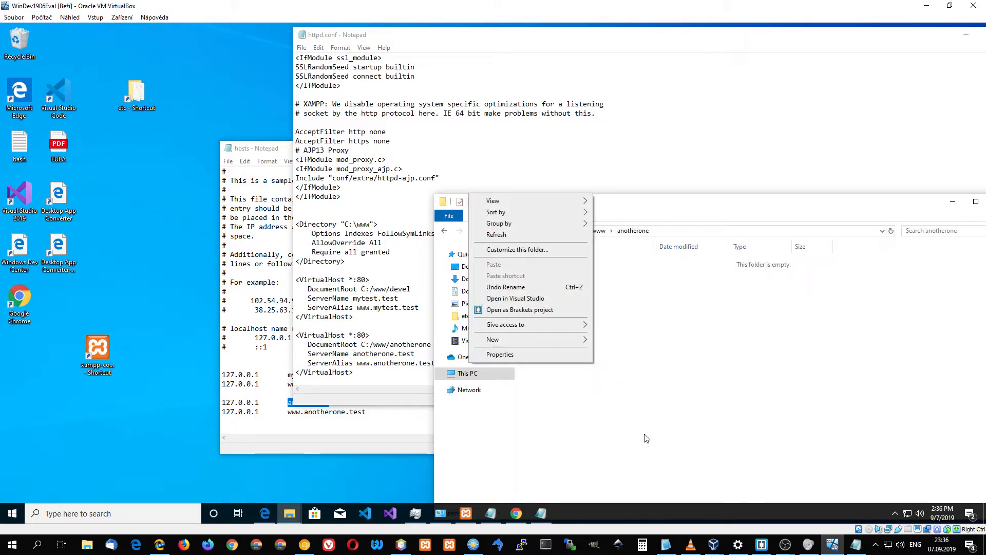
mouse_move(549, 342)
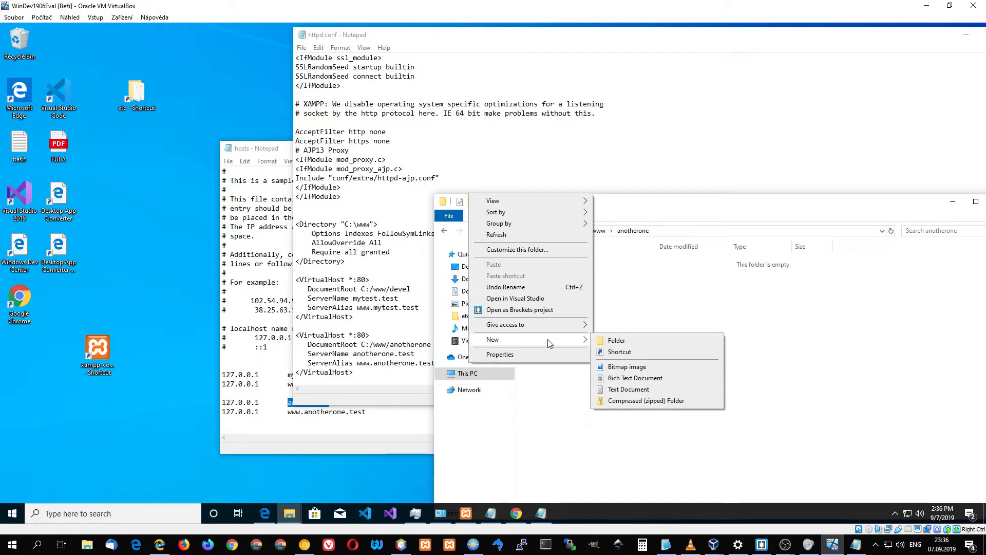
left_click(648, 391)
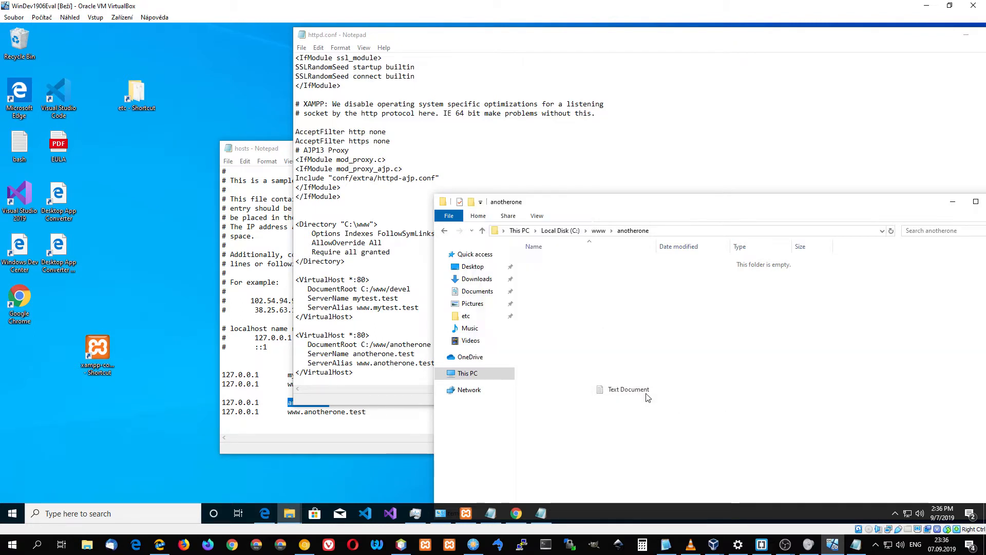
left_click(619, 347)
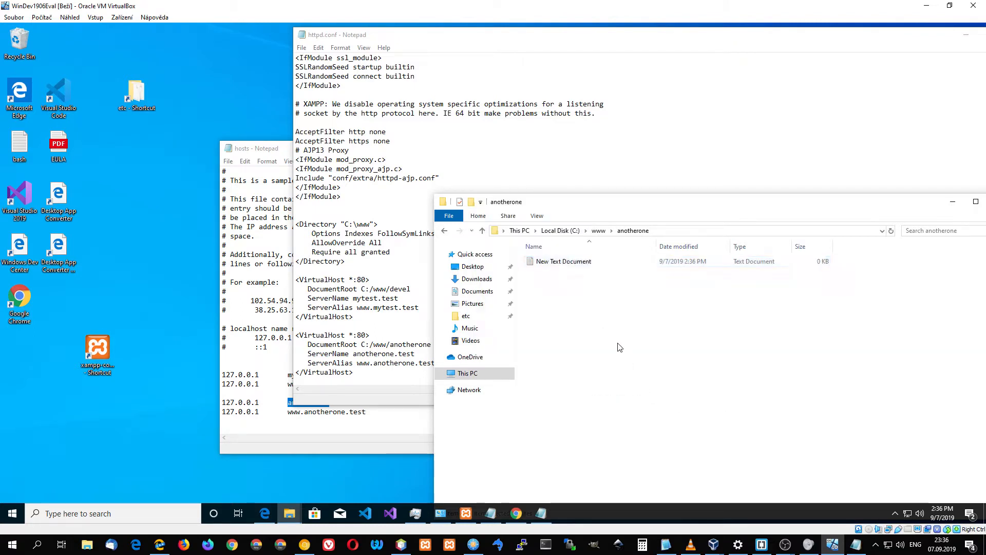
left_click(576, 267)
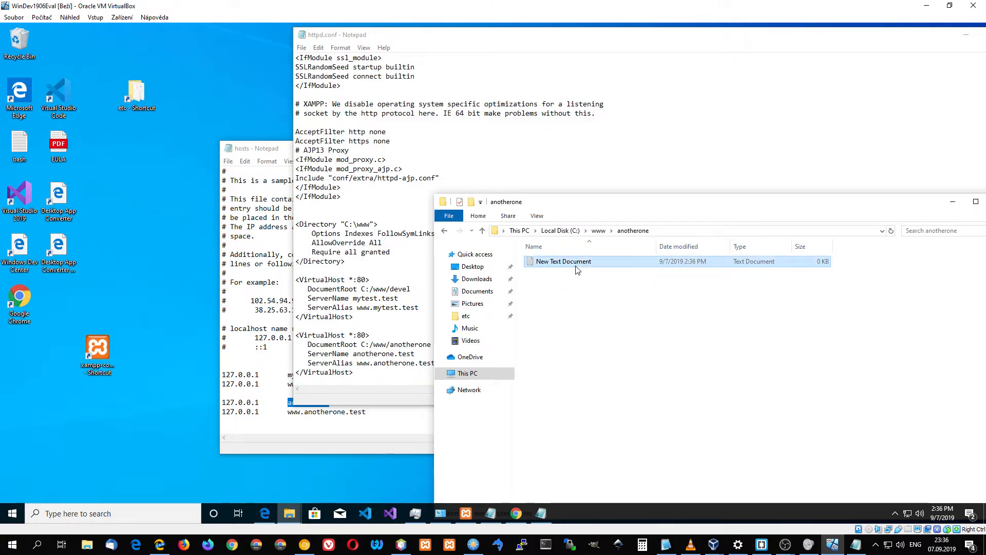
double_click(577, 266)
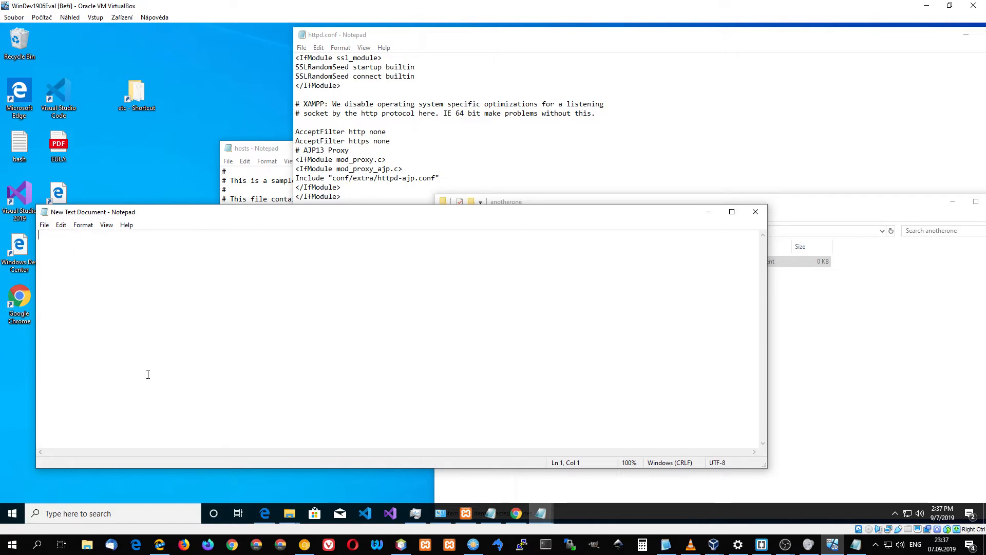
Write the text "hello new test" in the new document.
type("hello")
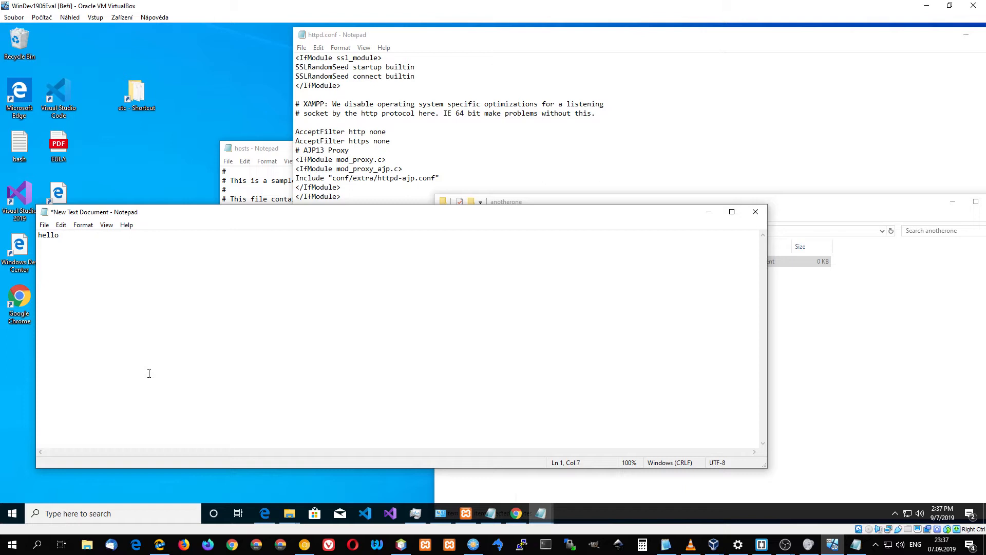
type(" new test")
left_click(48, 227)
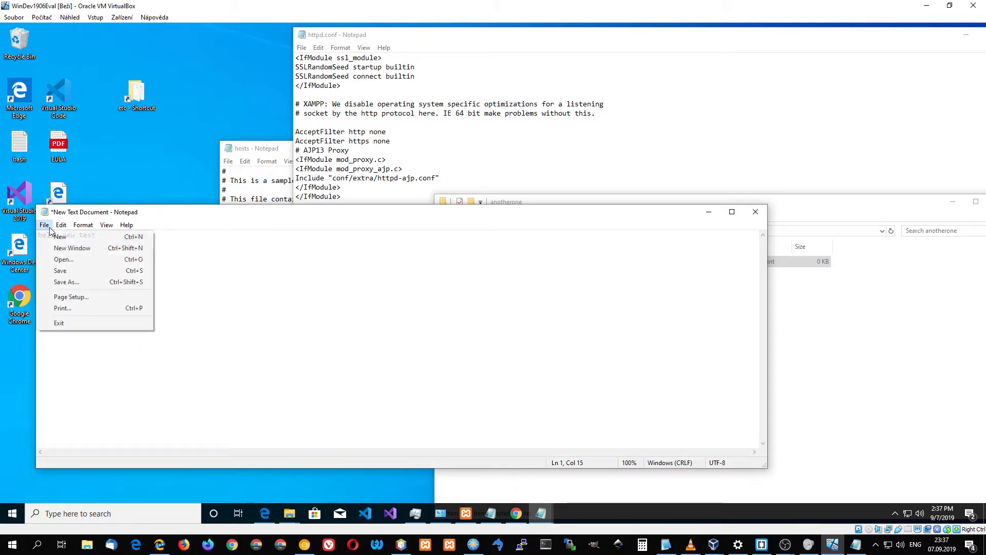
Save the document in the anotherone folder as type All Files, naming it index.
left_click(92, 282)
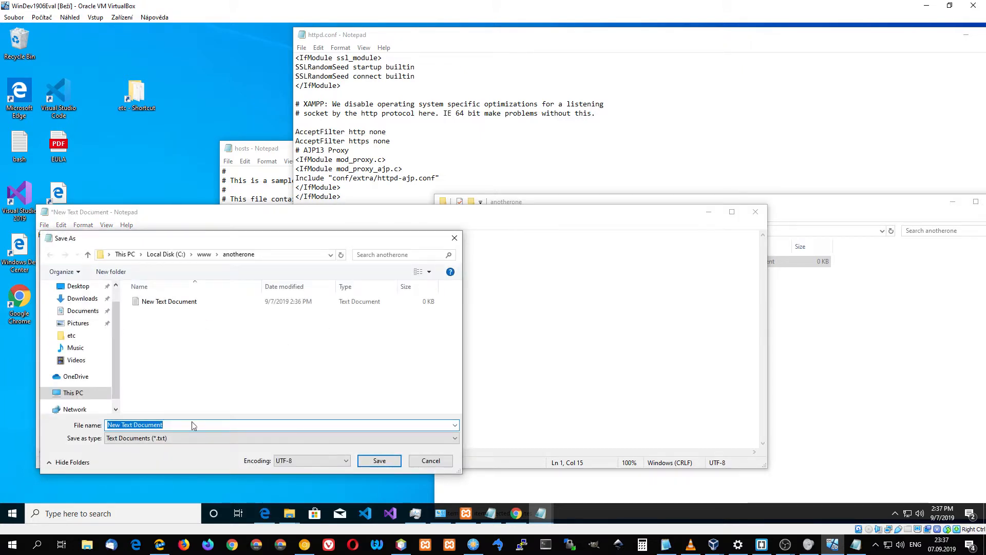
left_click(221, 442)
left_click(177, 456)
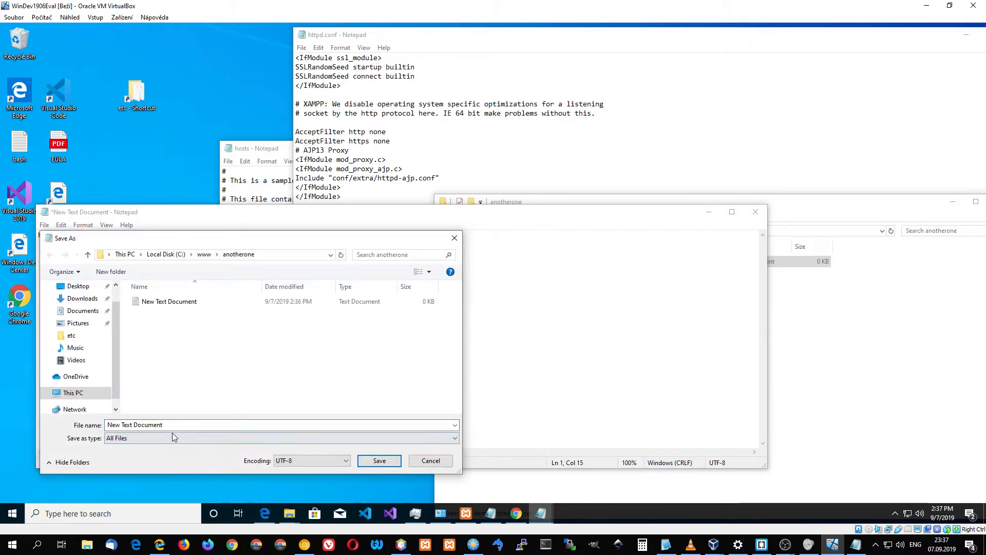
type("index.html")
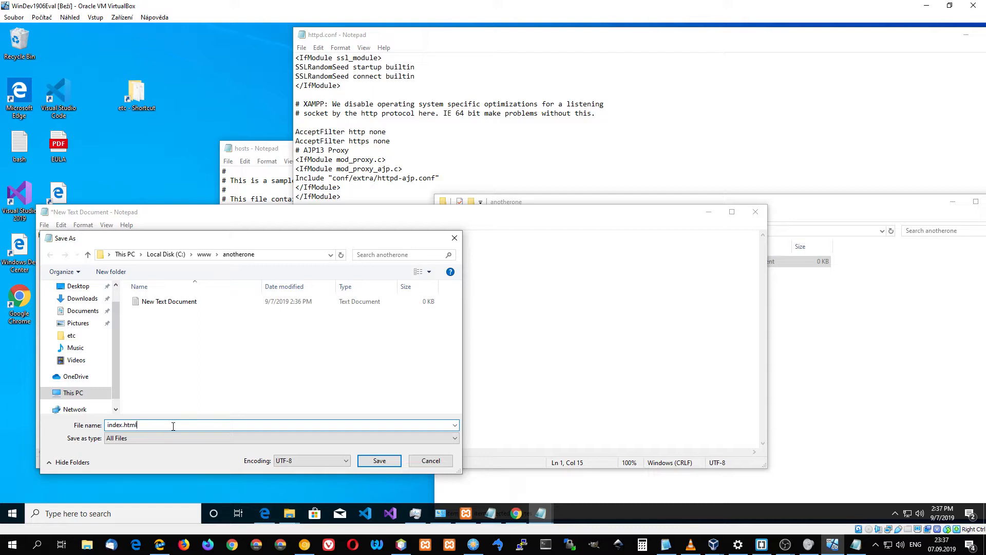
Finish saving the file as index.html and delete the leftover empty New Text Document from the anotherone folder.
key("Return")
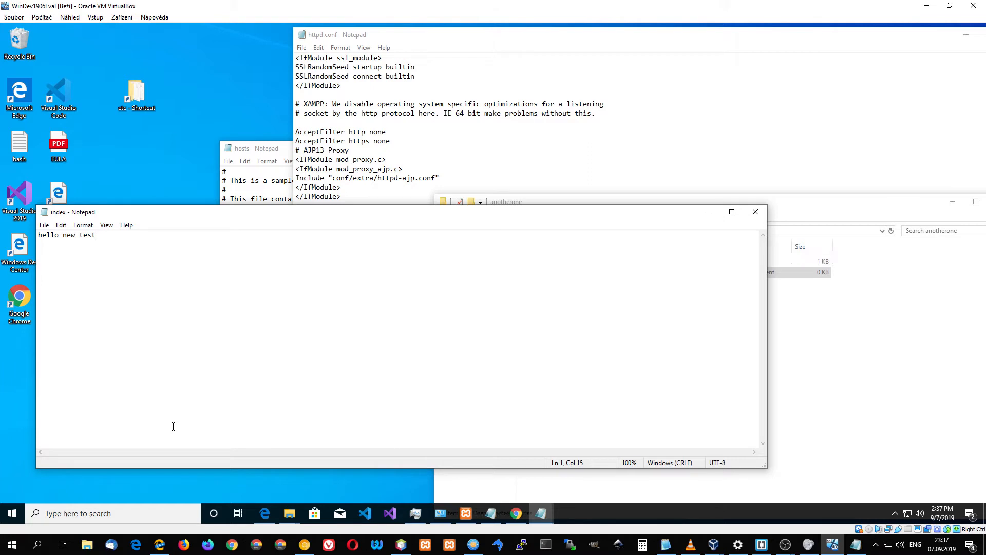
left_click(826, 208)
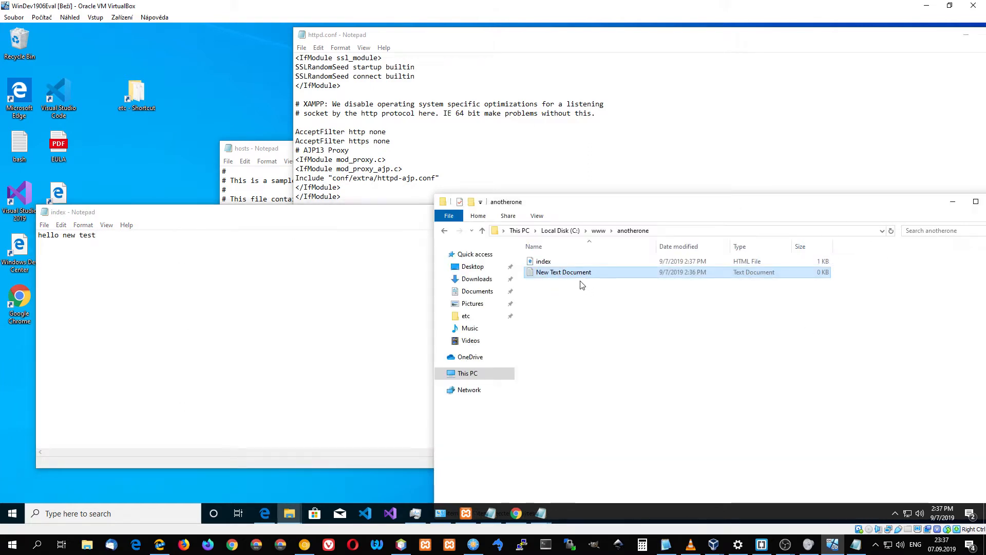
left_click(561, 270)
key("Delete")
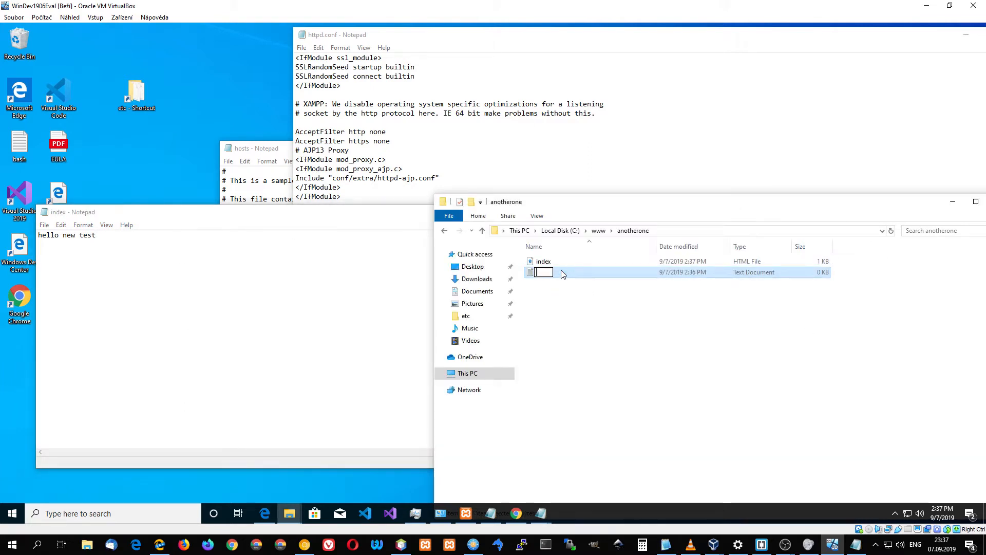
left_click(585, 302)
key("Delete")
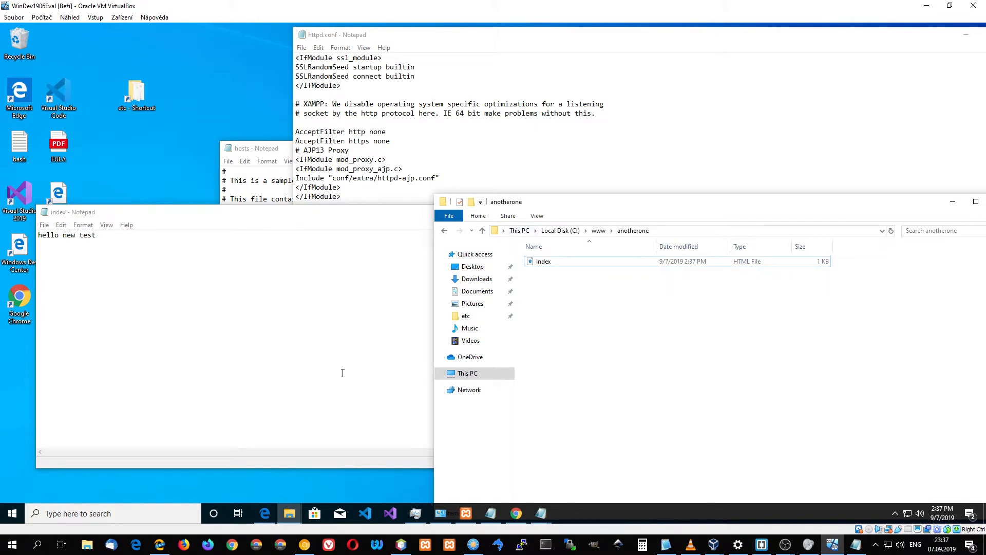
Start the Apache server in the XAMPP Control Panel.
left_click(470, 514)
left_click(535, 91)
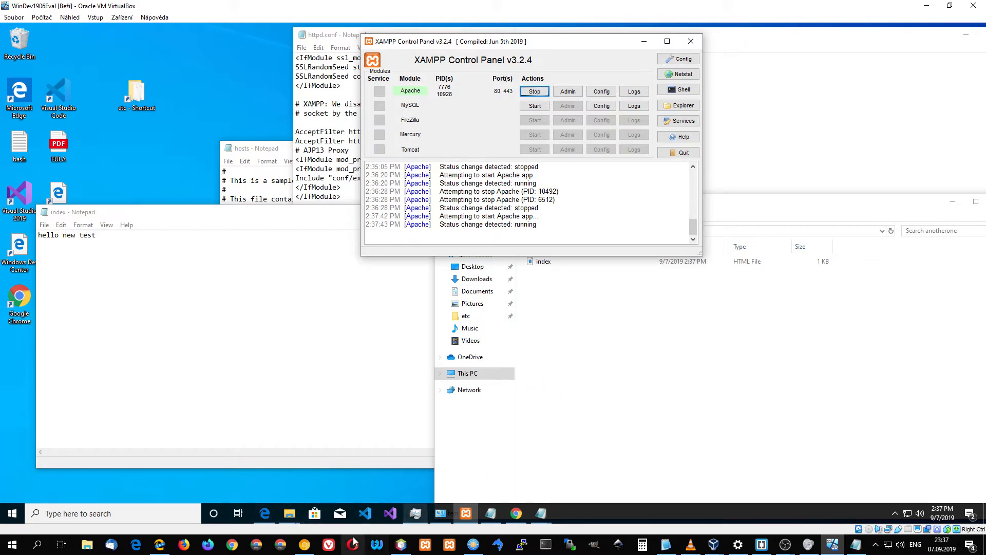
Open anotherone.test in the Chrome browser.
left_click(517, 515)
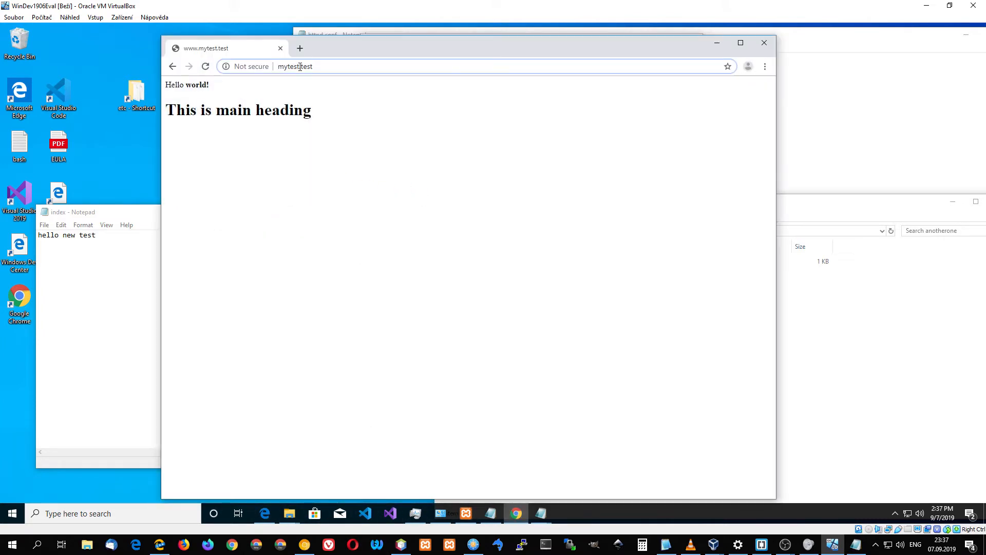
left_click(326, 68)
type("anotherone.test")
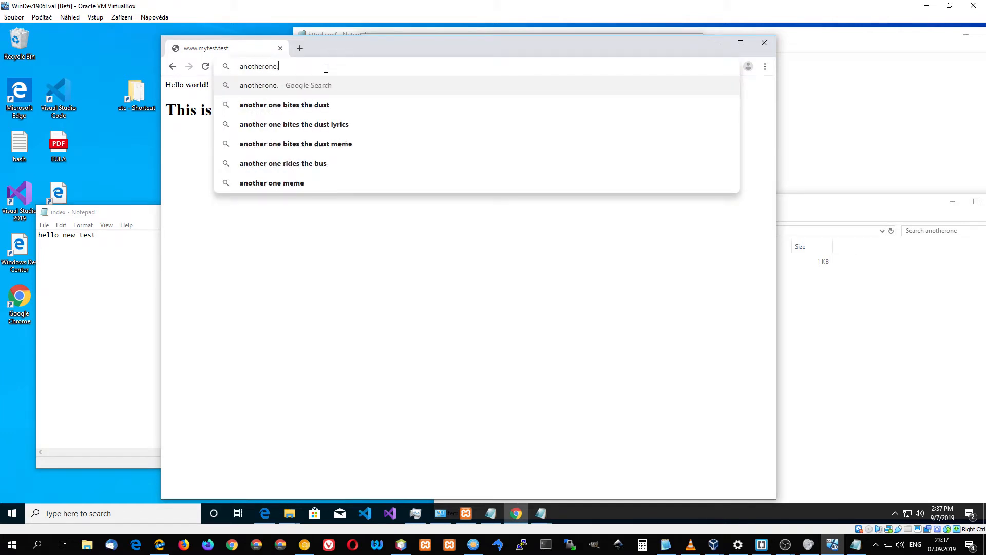
key("Return")
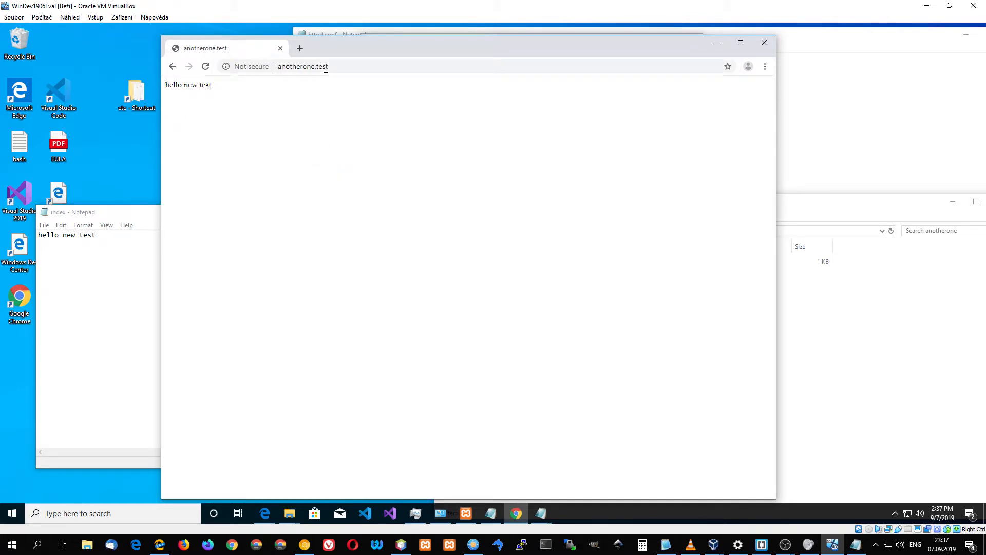
Append the link <a href="">this is link</a> after the text in index.html and save the file.
left_click(326, 67)
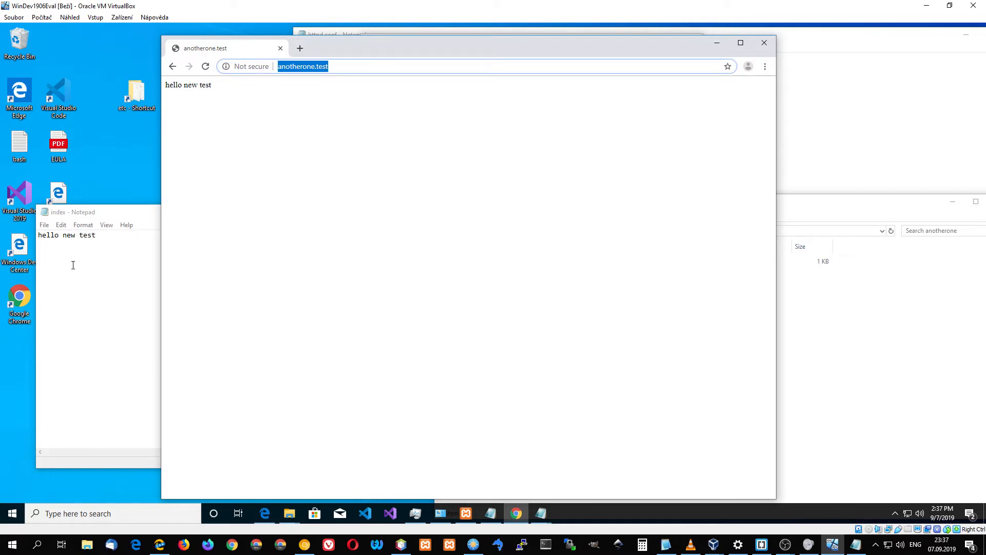
left_click(68, 238)
left_click(194, 264)
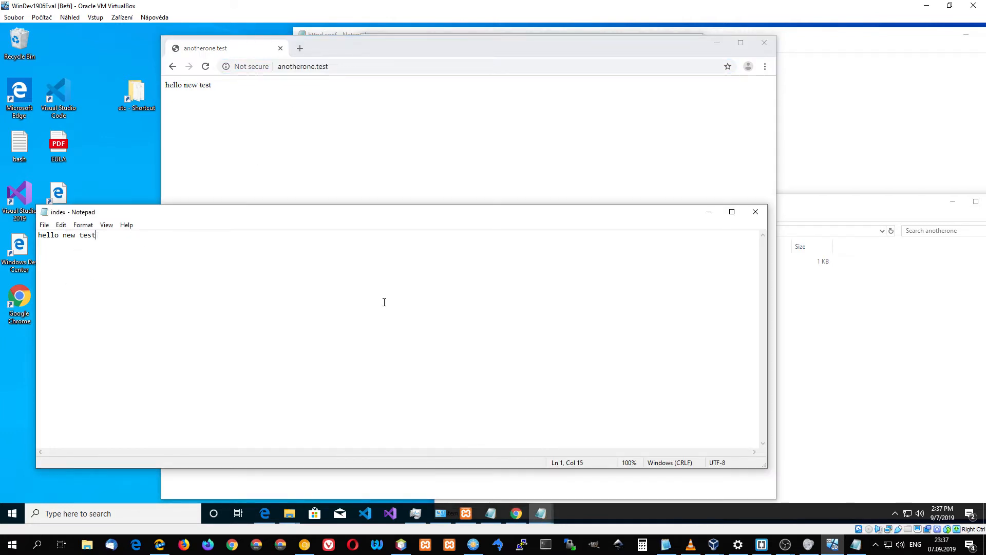
type("<a href=\"\">this is link</")
key("ctrl+s")
Reload the anotherone.test page in the browser and minimize the index Notepad window.
left_click(661, 87)
key("F5")
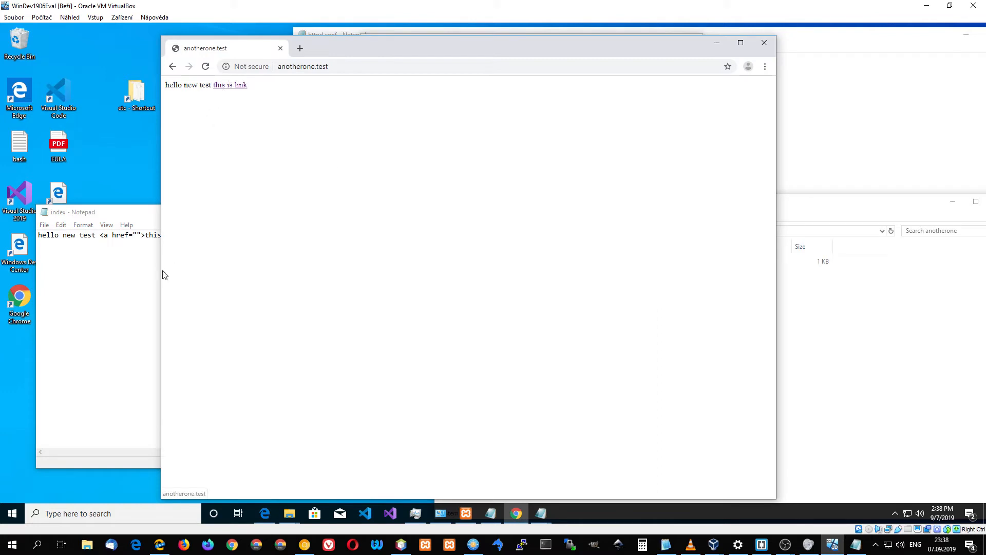
left_click(72, 348)
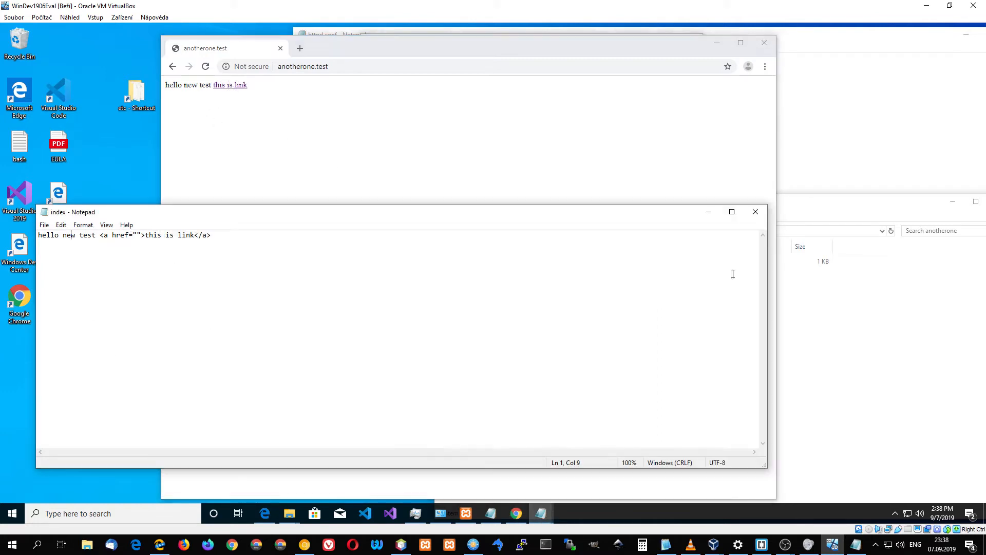
left_click(707, 214)
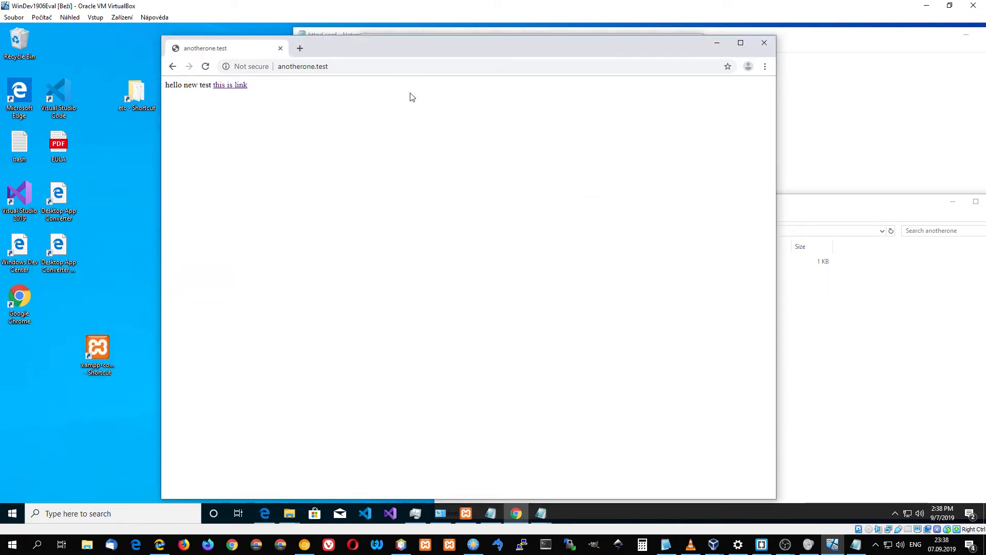
key("ctrl+l")
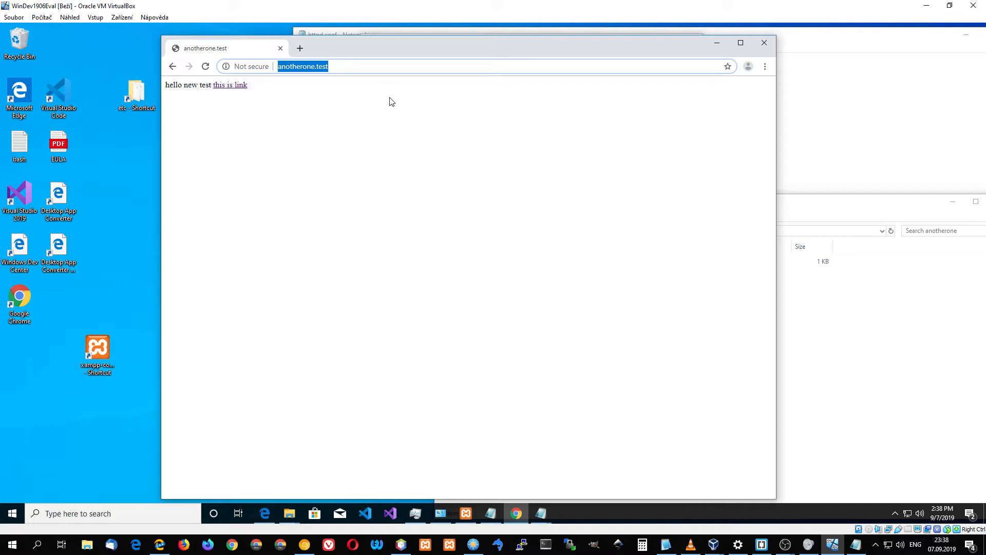
left_click(837, 216)
left_click_drag(822, 203, 792, 196)
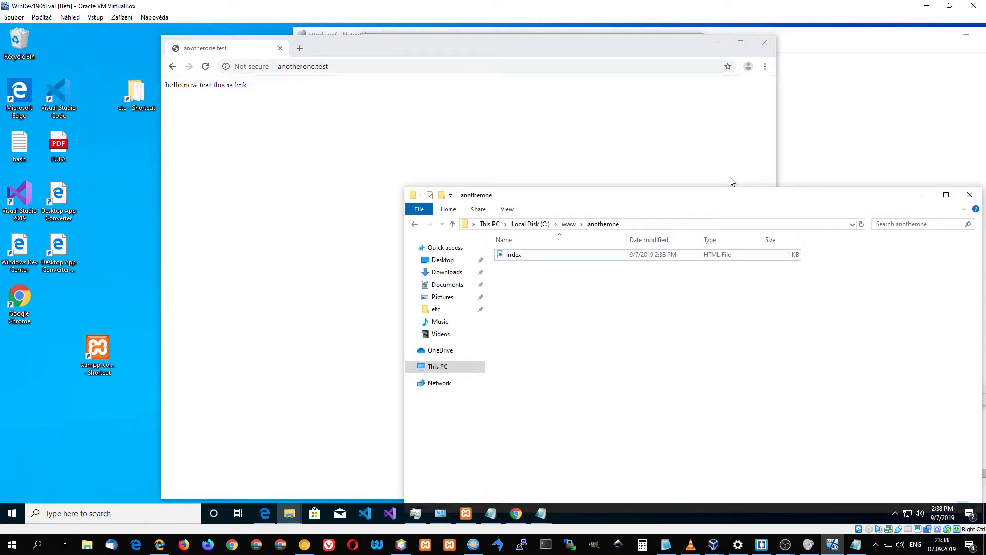
left_click(694, 181)
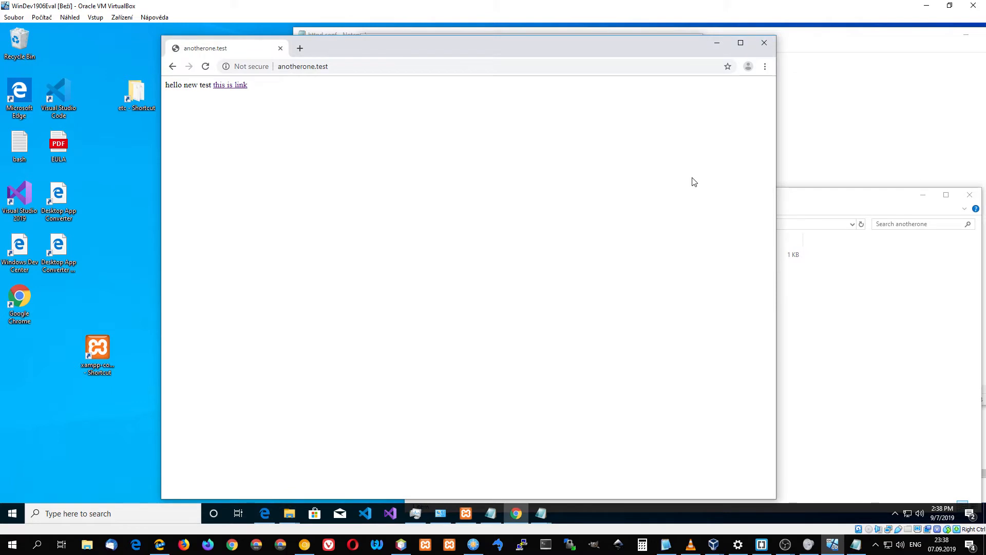
left_click(819, 199)
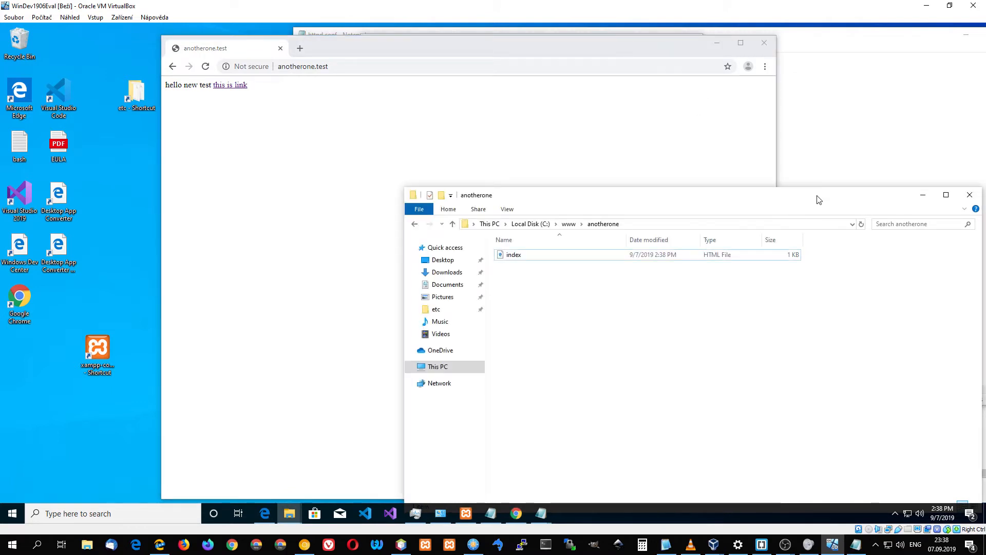
left_click_drag(819, 200, 728, 179)
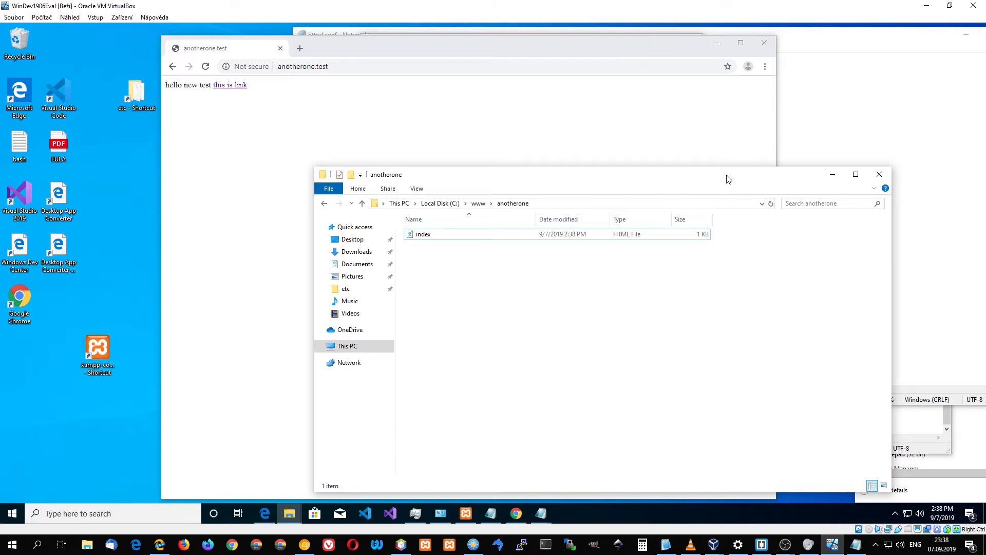
Stop the Apache server in the XAMPP Control Panel.
left_click(466, 514)
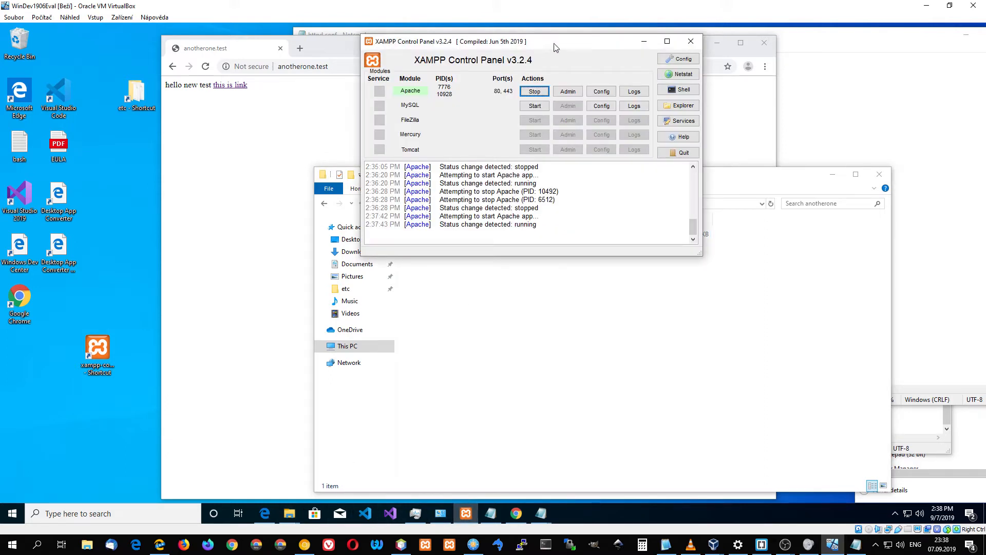
left_click_drag(551, 43, 408, 43)
left_click(402, 91)
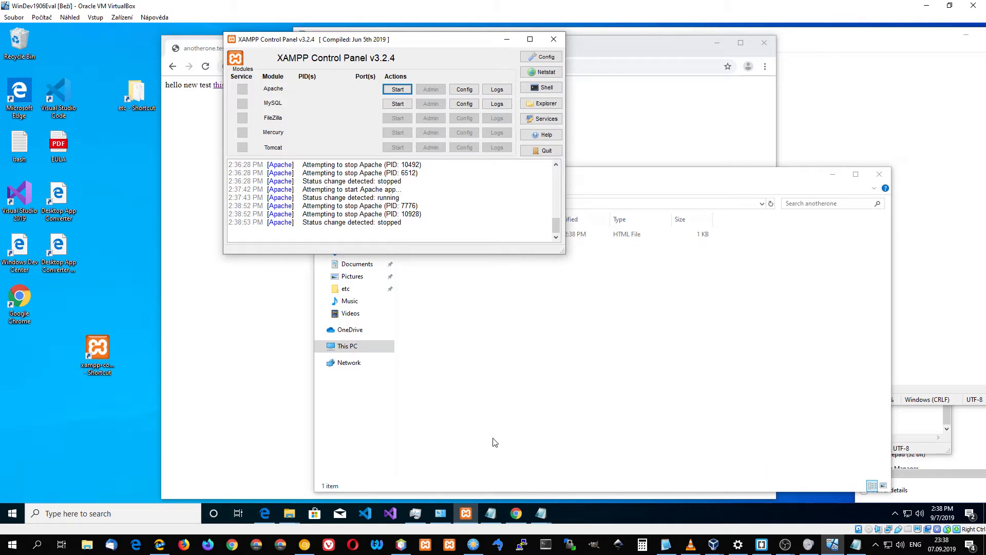
Review the Directory and VirtualHost blocks at the end of httpd.conf.
left_click(460, 92)
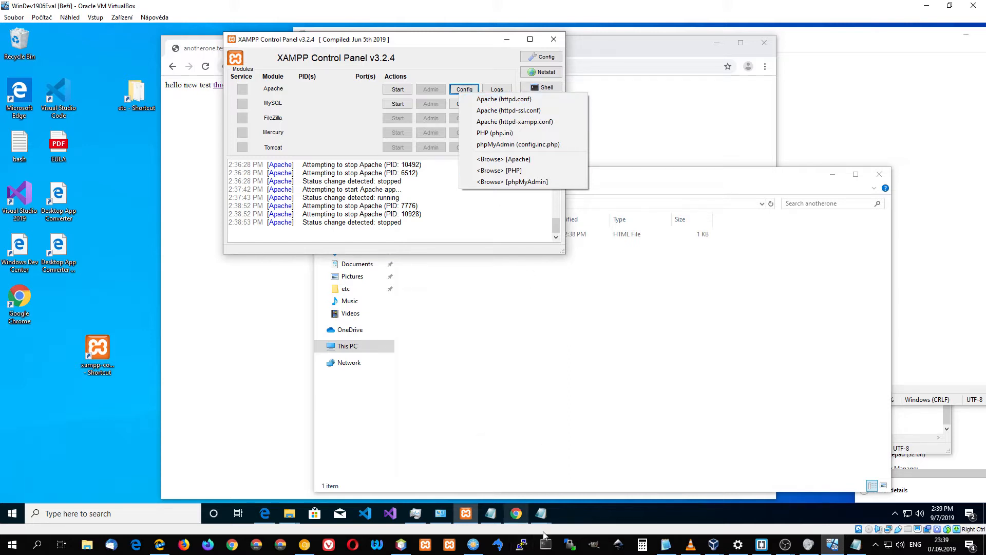
left_click(541, 513)
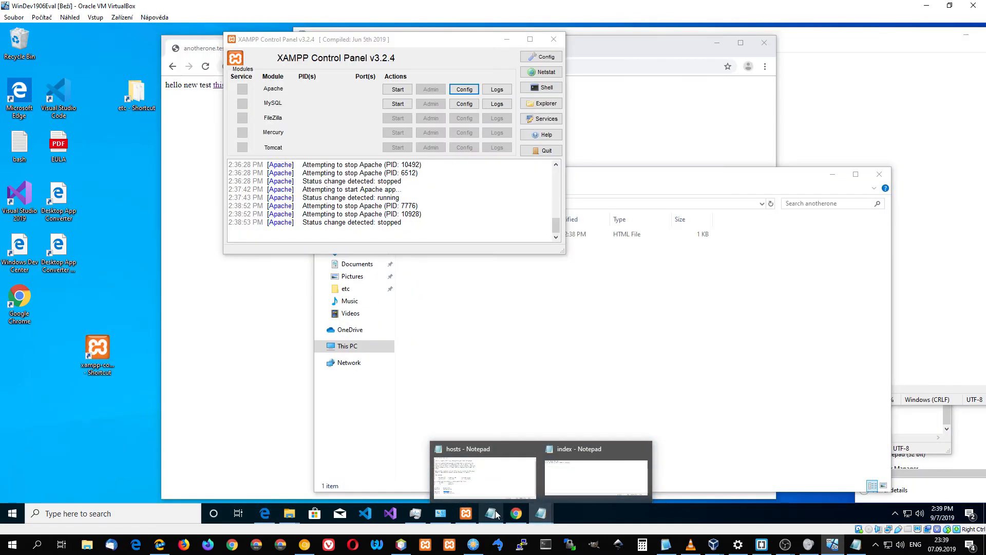
left_click(494, 511)
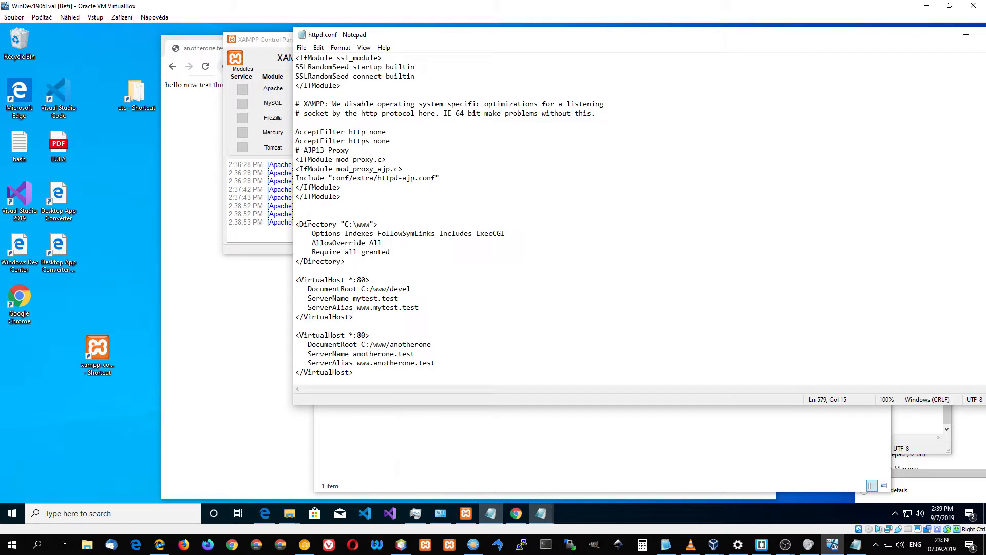
left_click_drag(297, 224, 390, 262)
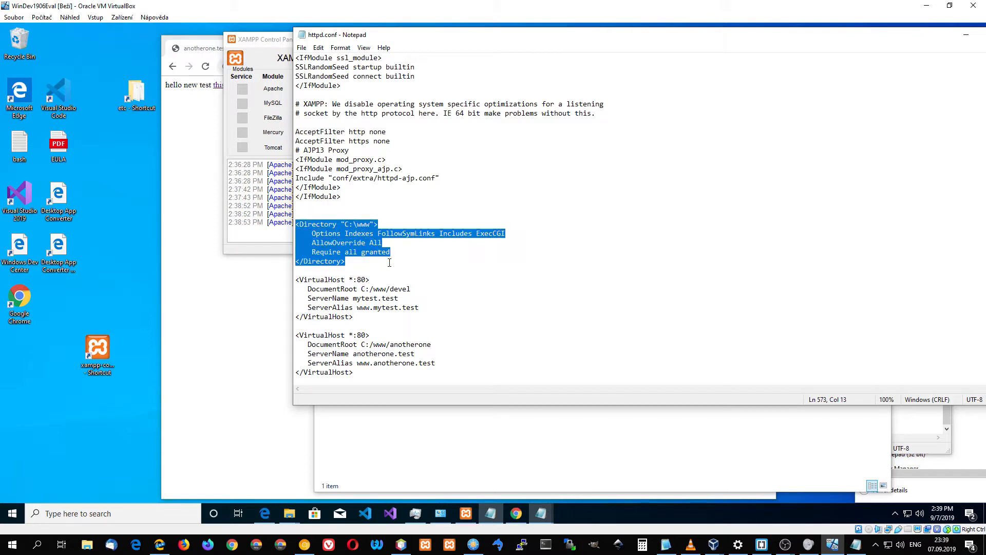
left_click(345, 224)
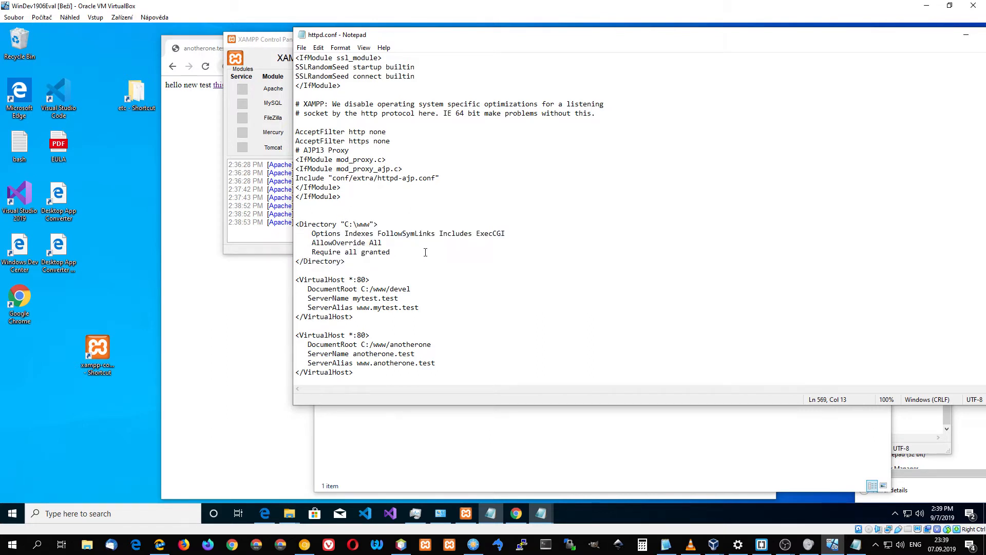
left_click_drag(816, 35, 713, 51)
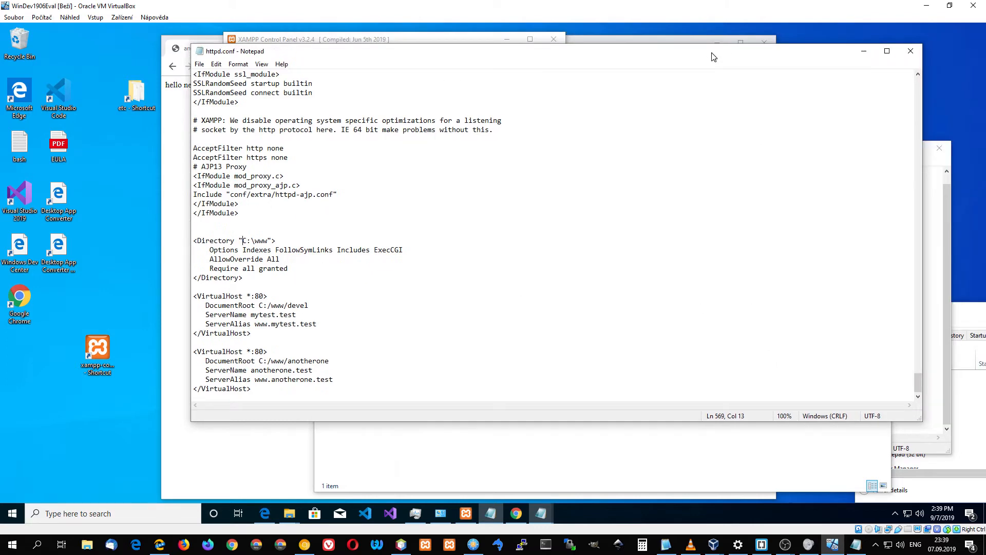
left_click_drag(918, 379, 918, 332)
left_click_drag(908, 315, 908, 268)
left_click(910, 250)
left_click_drag(916, 337, 909, 383)
left_click_drag(194, 296, 278, 388)
left_click(353, 360)
left_click(864, 51)
Examine the hosts file and its location in the C:\Windows\System32\drivers\etc folder.
left_click(526, 302)
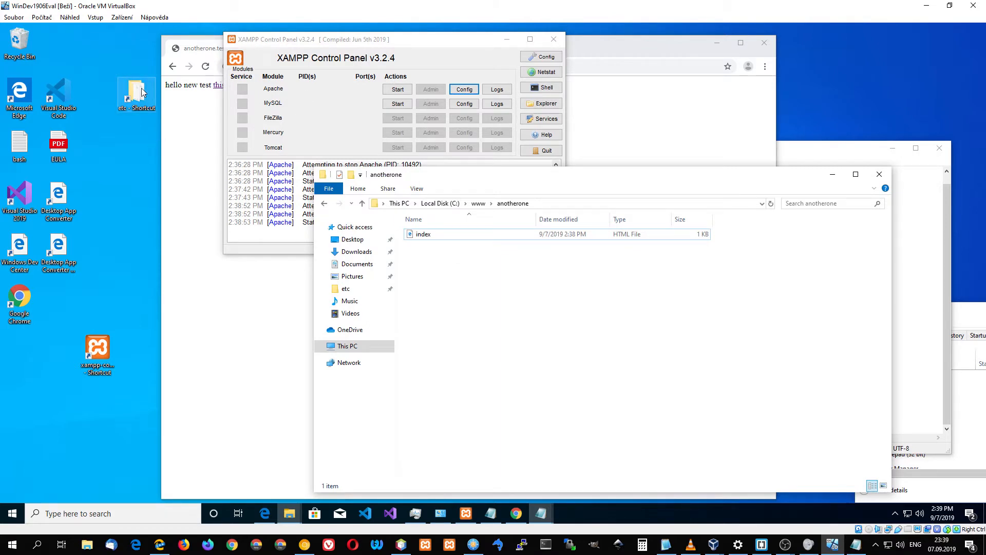
left_click(964, 321)
left_click(848, 144)
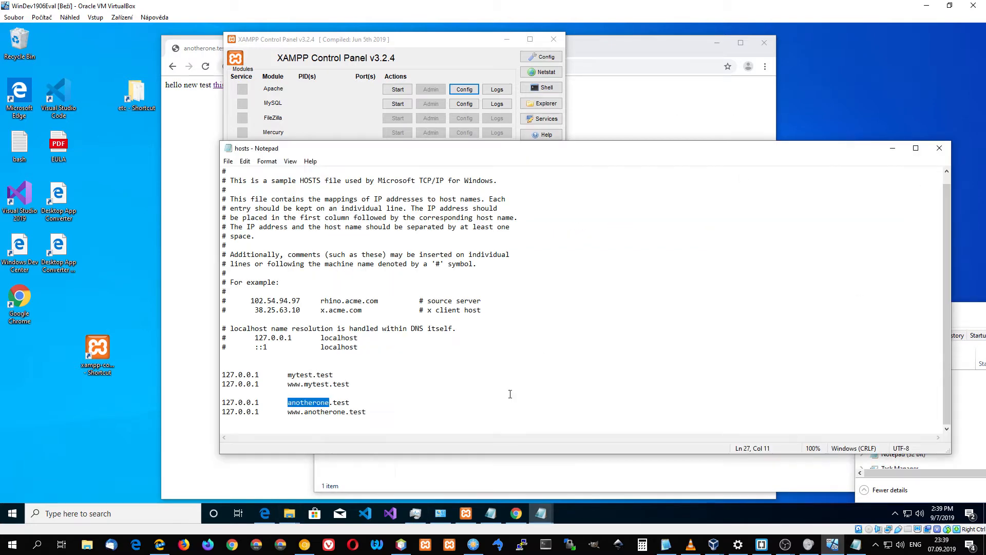
mouse_move(289, 514)
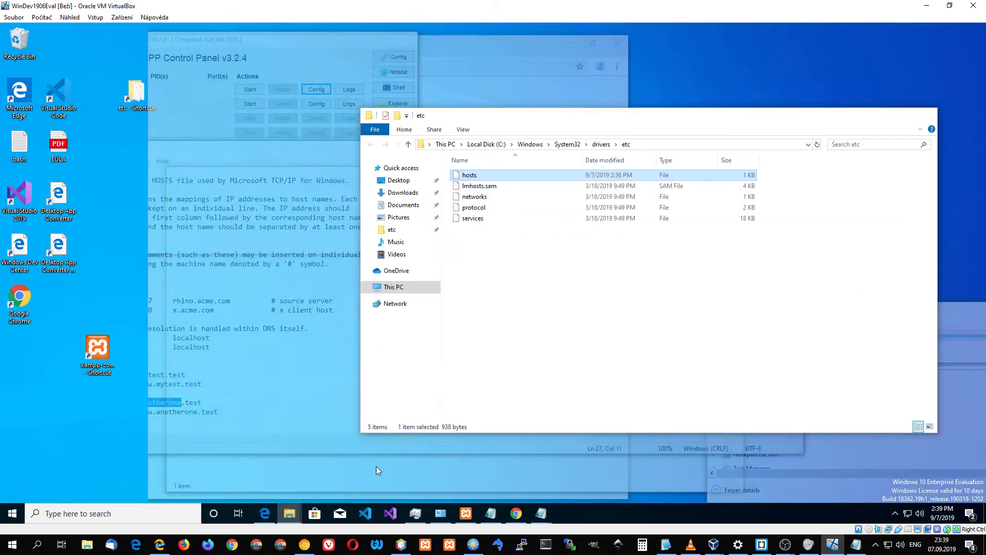
left_click(376, 466)
left_click(691, 145)
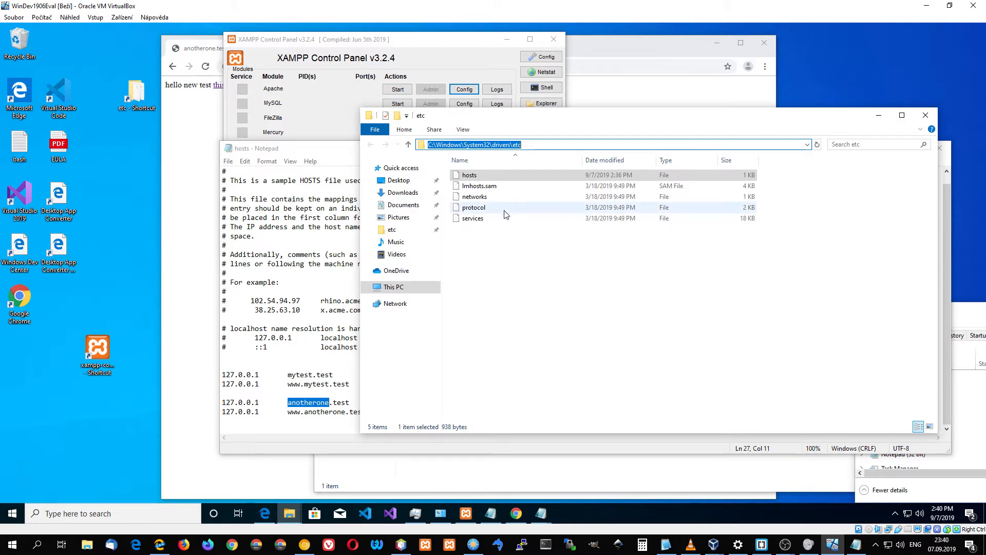
right_click(497, 178)
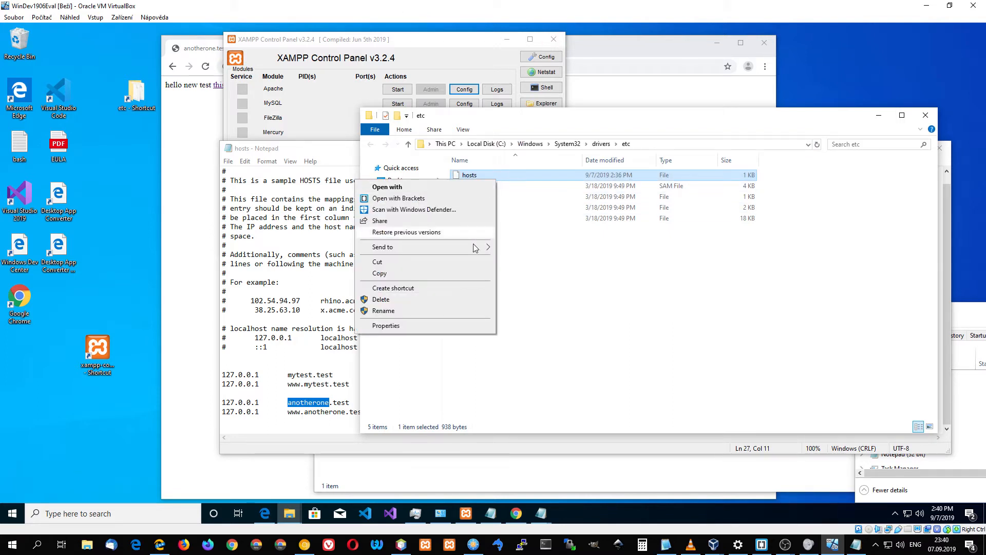
mouse_move(475, 248)
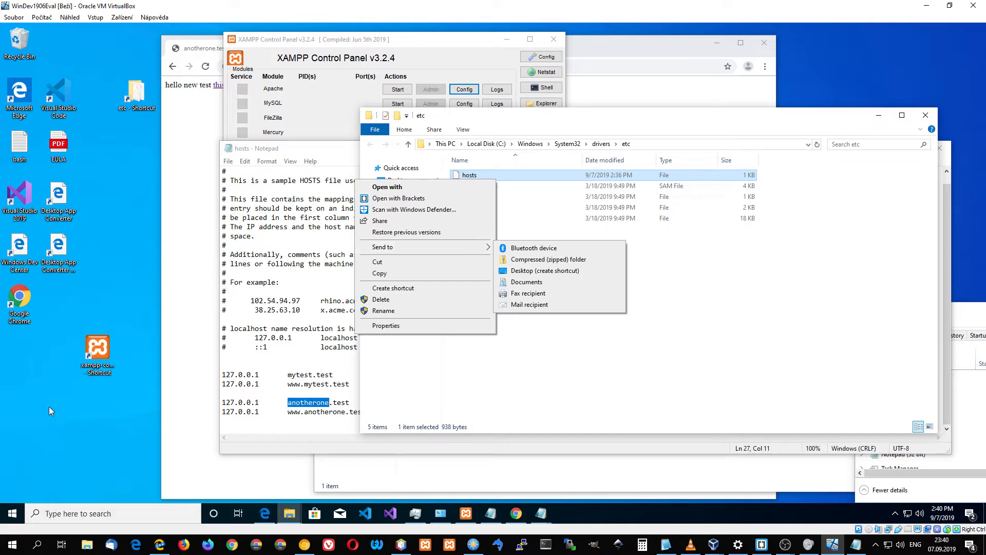
Open the hosts file from C:\Windows\System32\drivers\etc in a regular Notepad window, showing All Files.
left_click(78, 509)
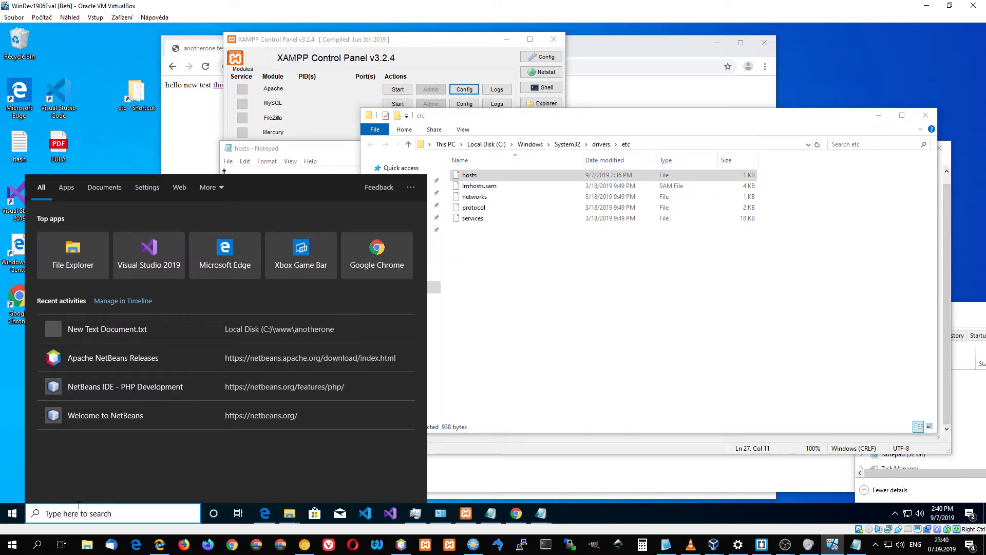
type("notepad")
key("Return")
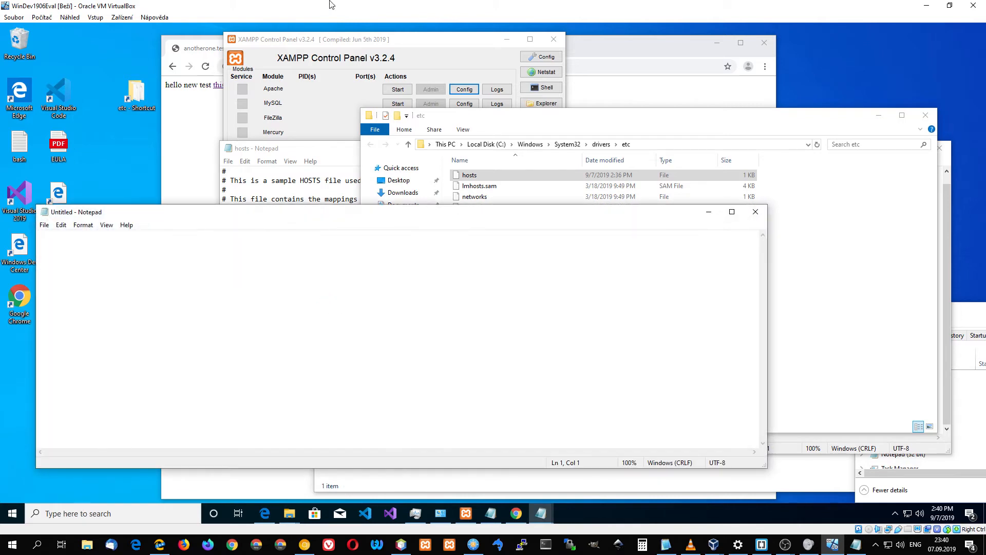
left_click(44, 225)
left_click(63, 259)
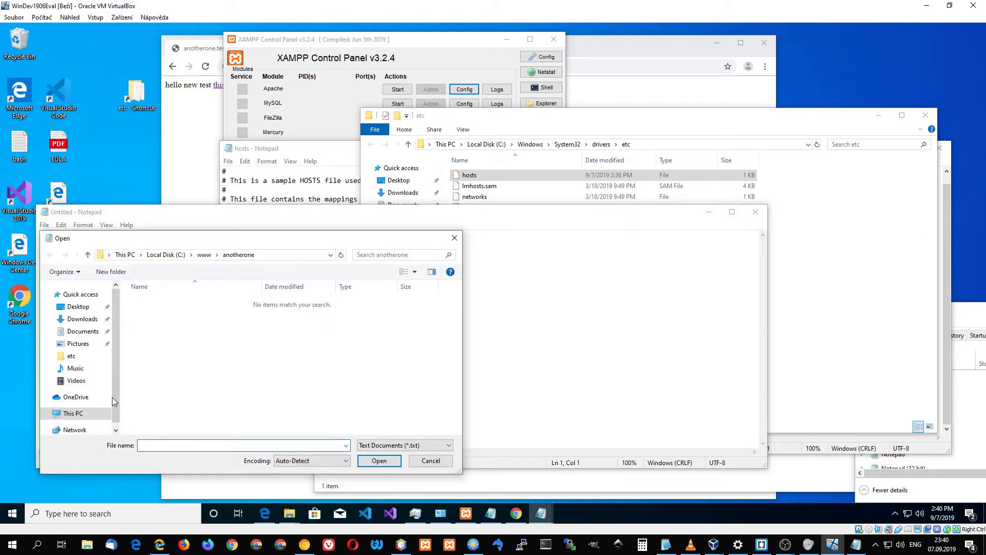
left_click(645, 147)
key("ctrl+c")
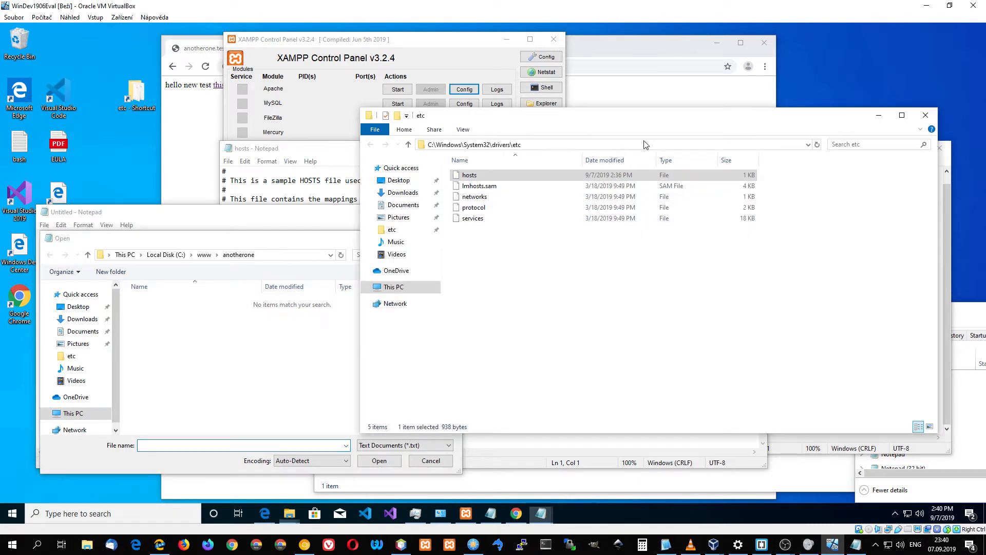
left_click(276, 254)
left_click(276, 254)
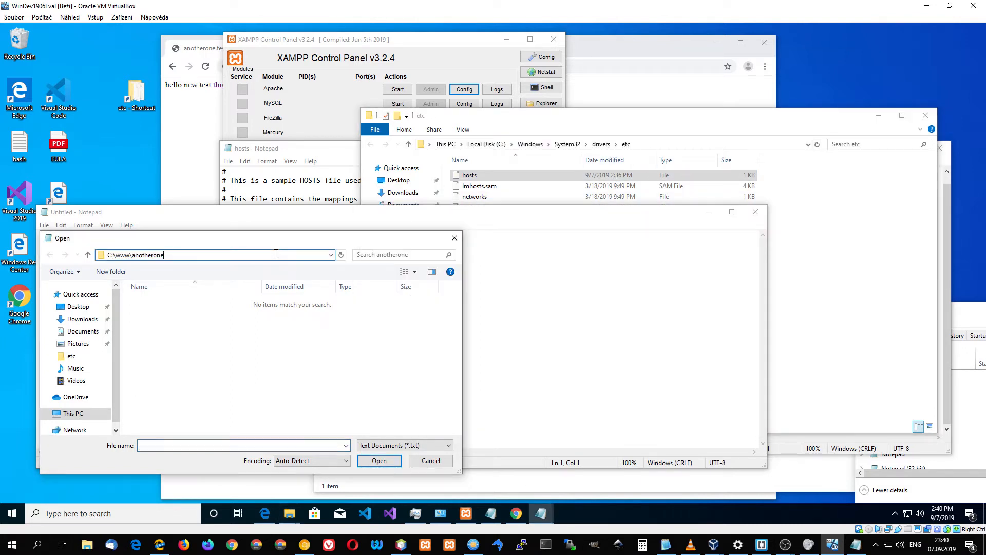
key("ctrl+a")
key("ctrl+v")
key("Return")
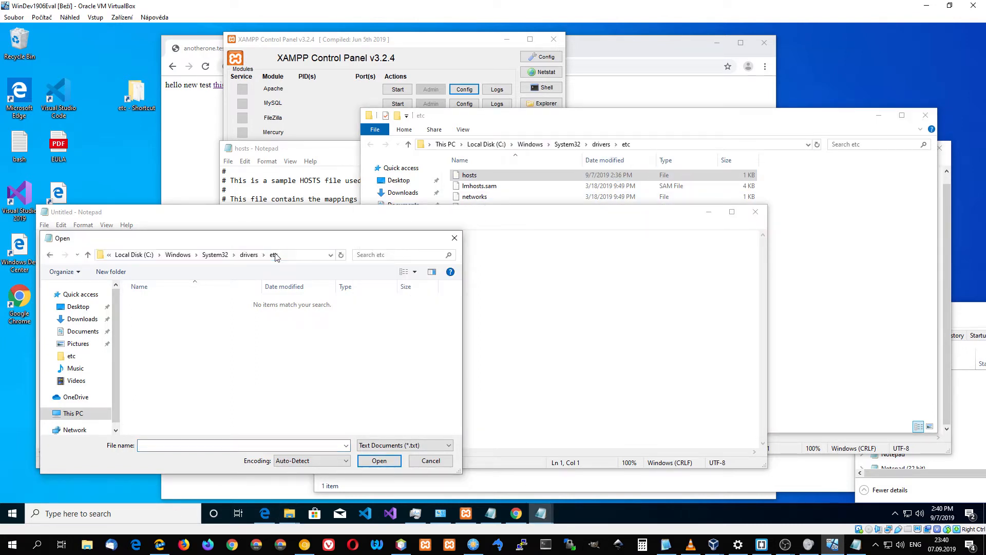
left_click(376, 446)
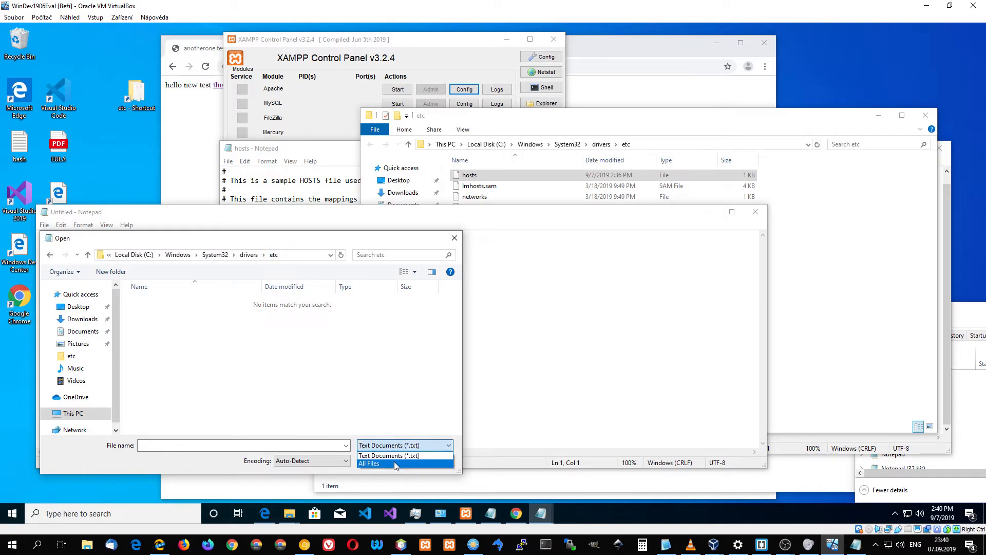
left_click(381, 464)
double_click(149, 301)
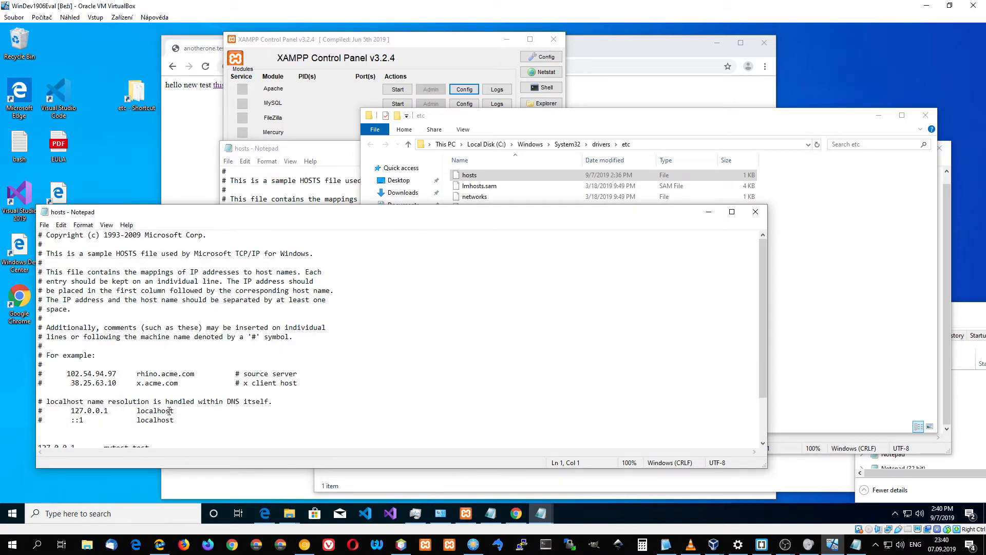
Try to add a blank line to the hosts file and save it, then close Notepad without saving.
key("shift+Up")
left_click(186, 412)
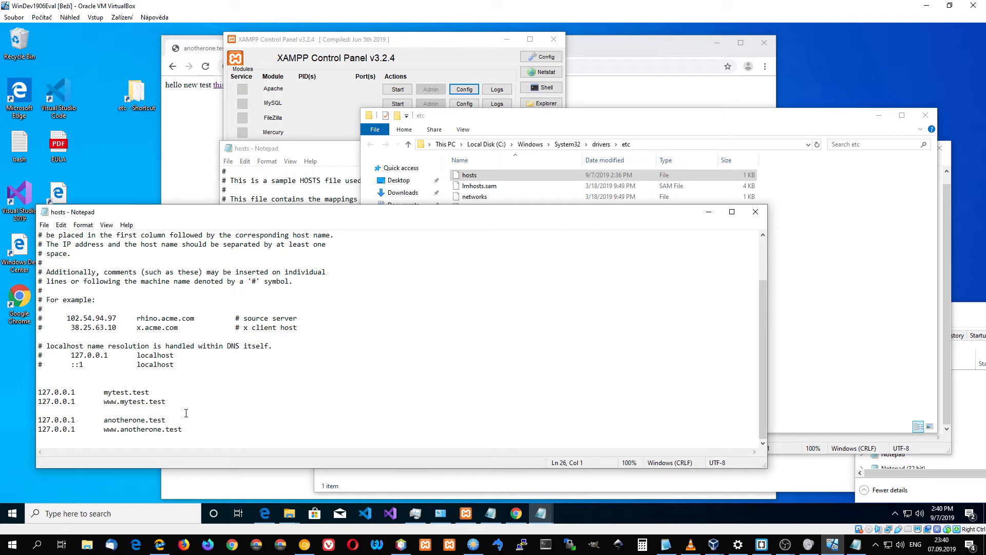
key("Return")
key("ctrl+s")
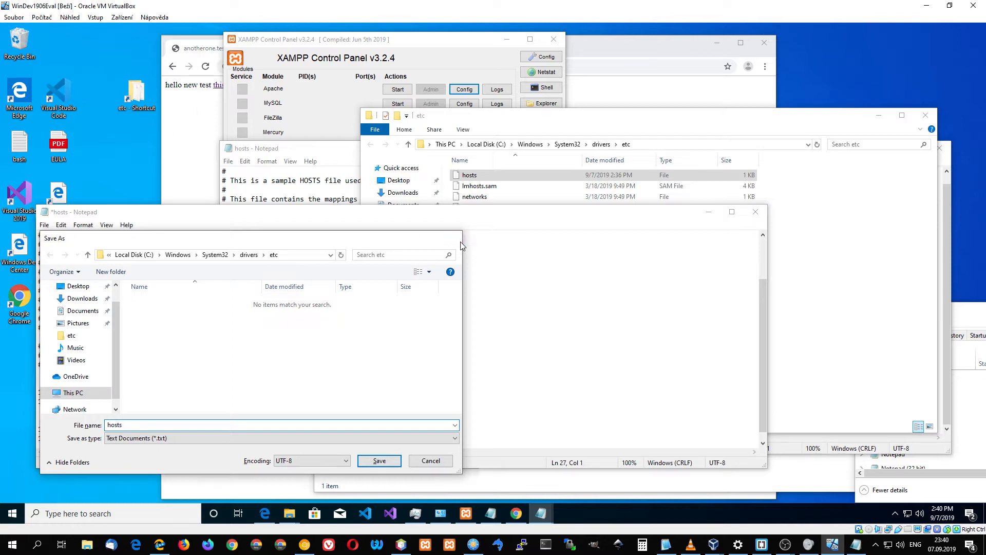
key("Escape")
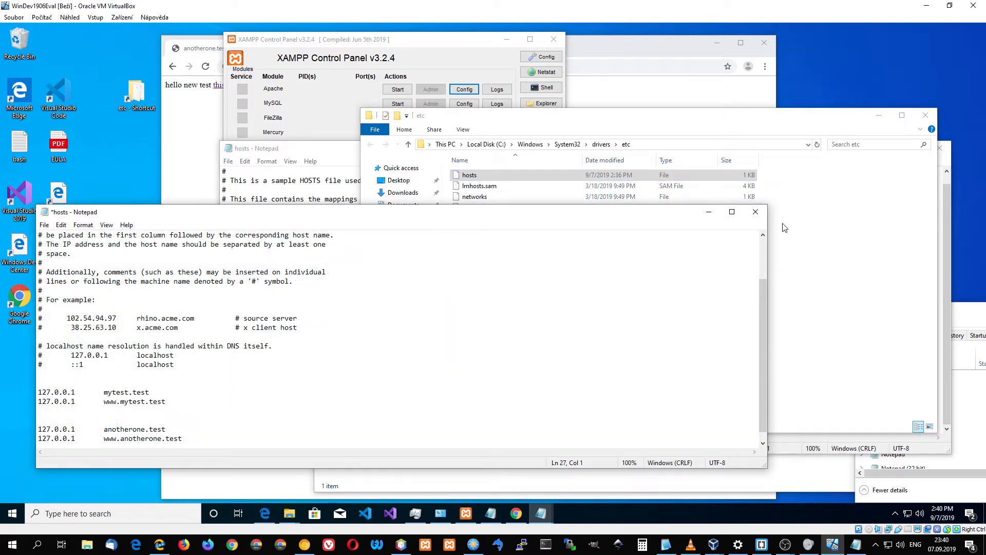
key("ctrl+s")
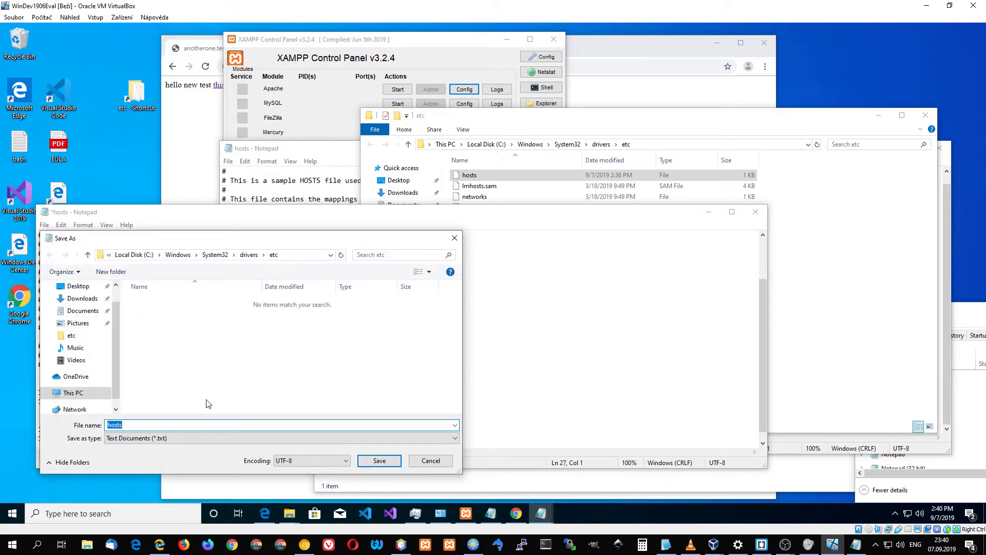
left_click(379, 464)
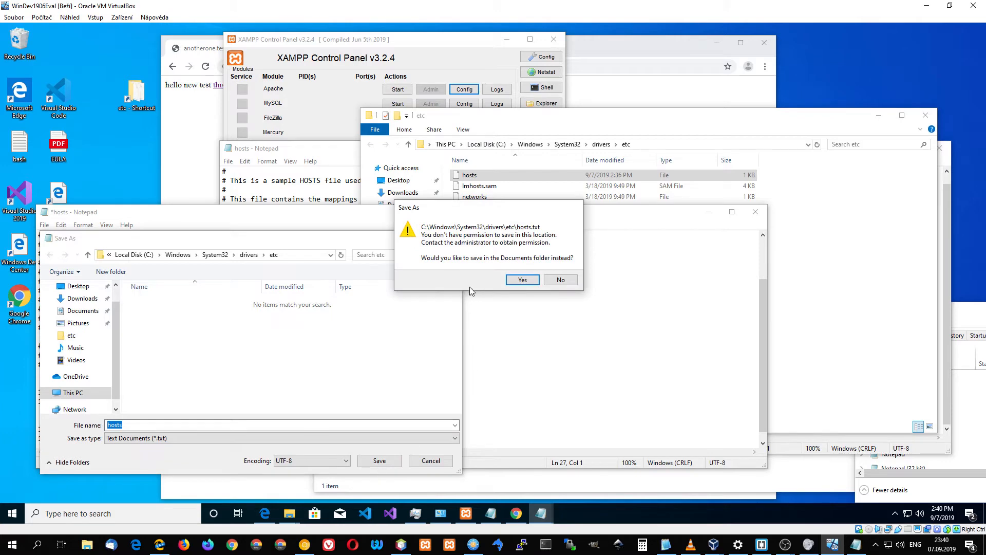
left_click(573, 279)
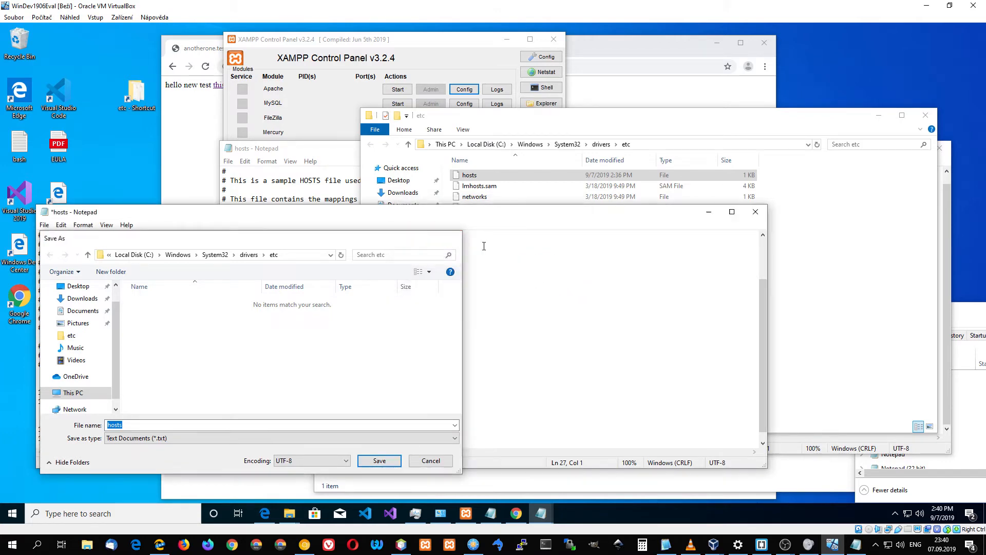
key("Escape")
left_click(756, 212)
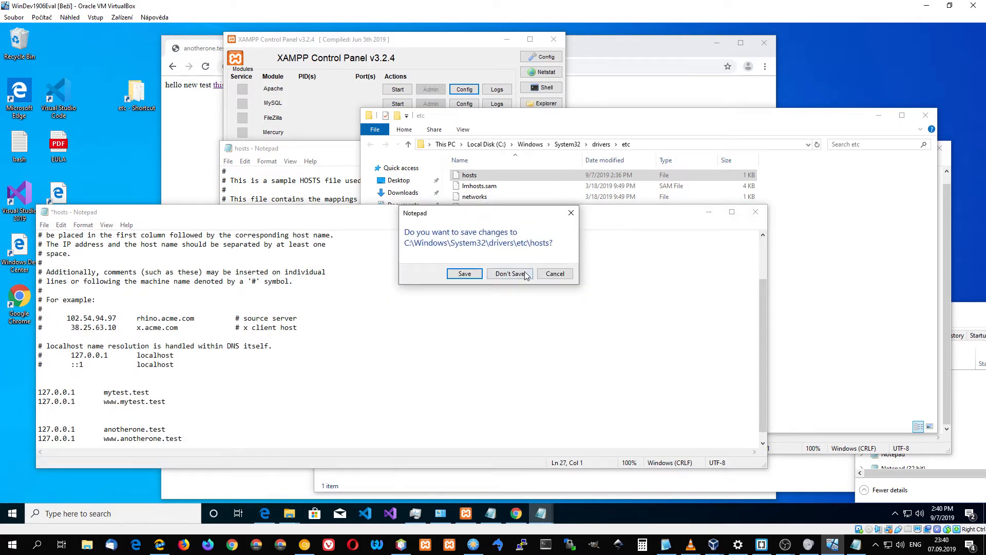
left_click(525, 275)
Launch Notepad as administrator from the Windows search and approve the User Account Control prompt.
left_click(51, 514)
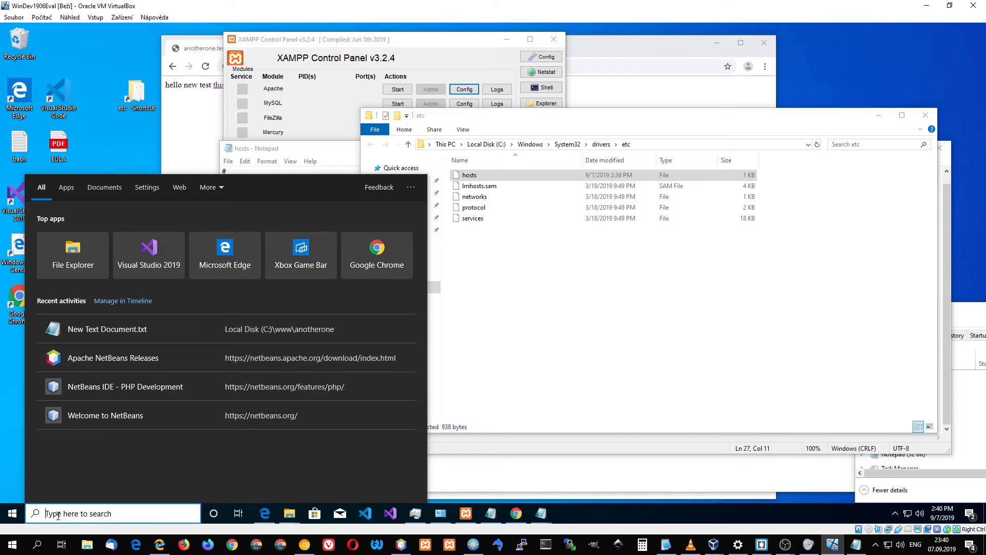
type("notepa")
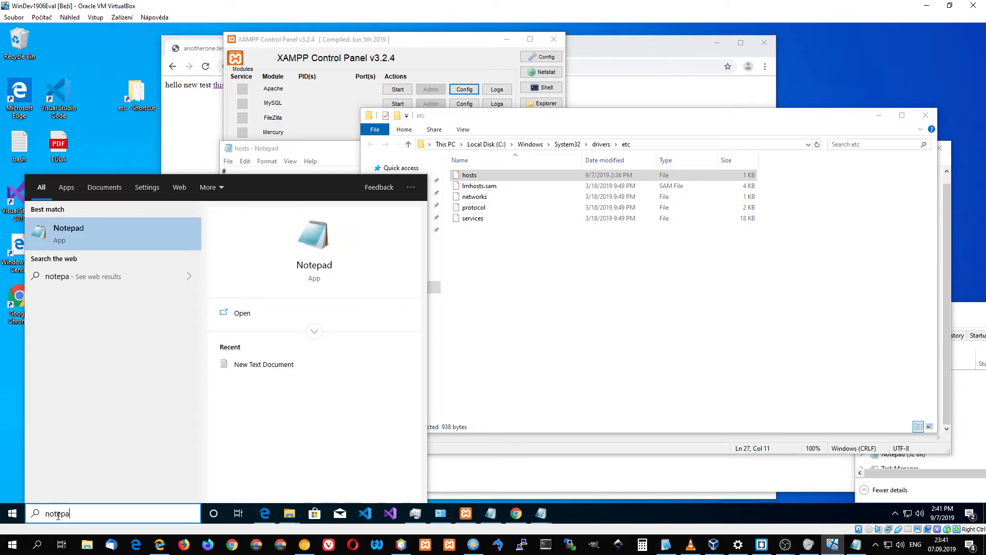
right_click(144, 237)
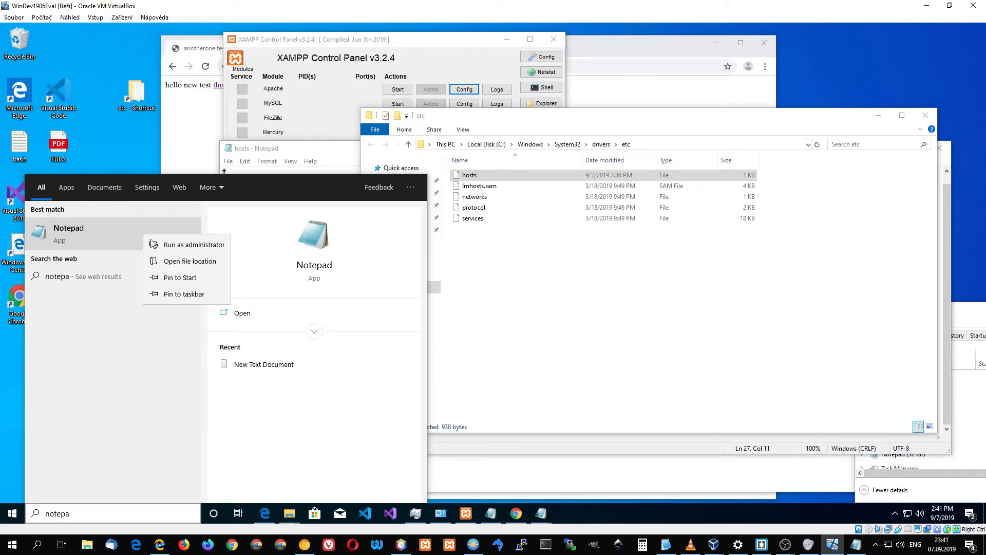
left_click(160, 246)
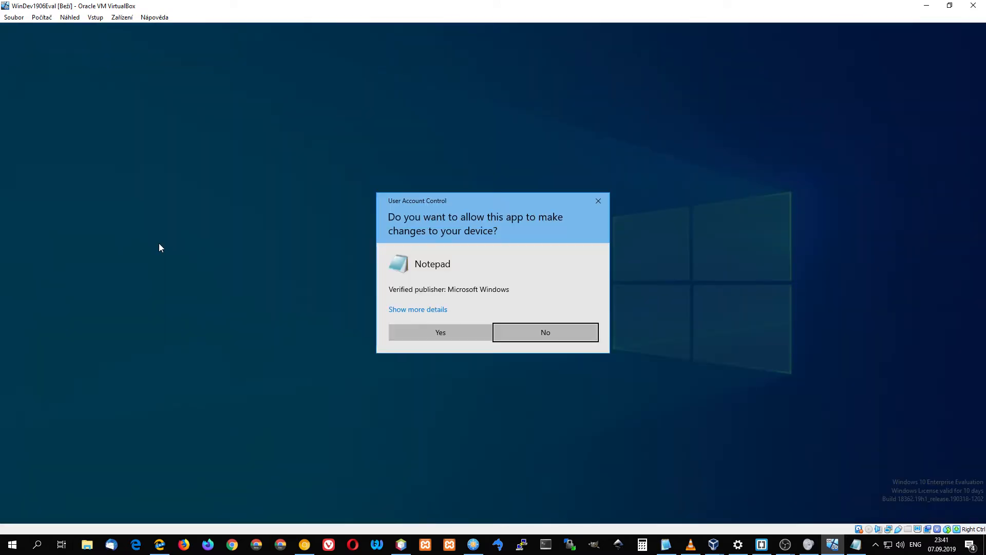
left_click(440, 333)
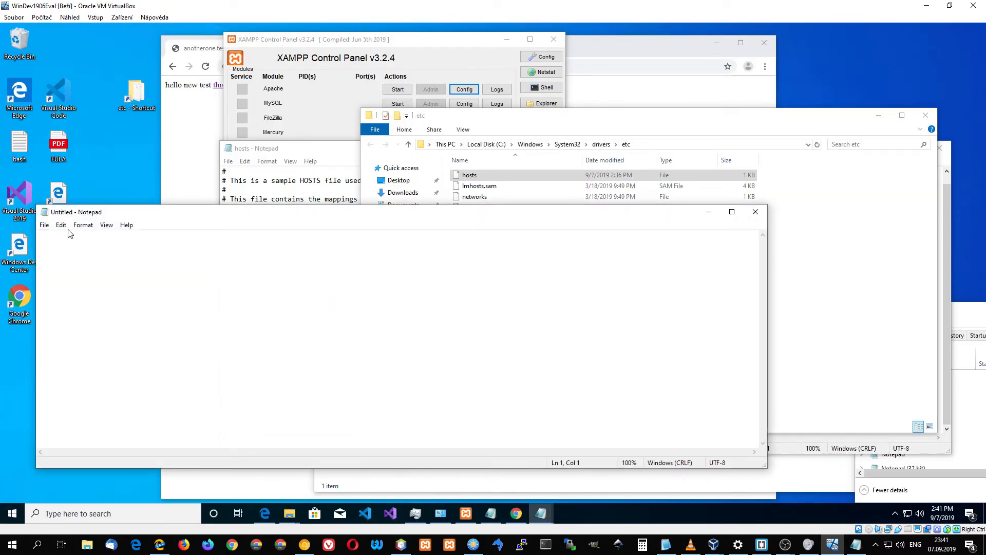
Open the hosts file from C:\Windows\System32\drivers\etc in the administrator Notepad, showing All Files.
left_click(45, 225)
left_click(63, 259)
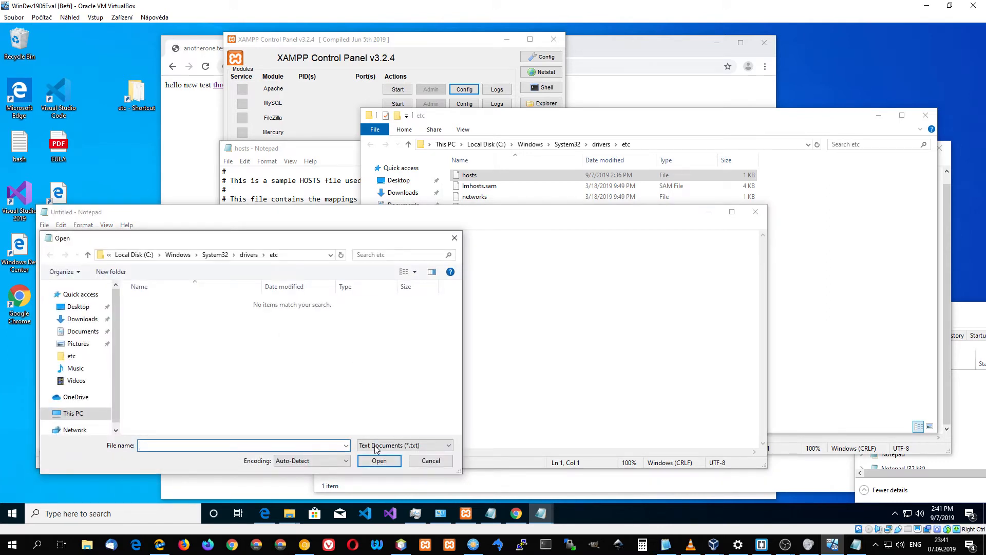
left_click(379, 445)
left_click(377, 463)
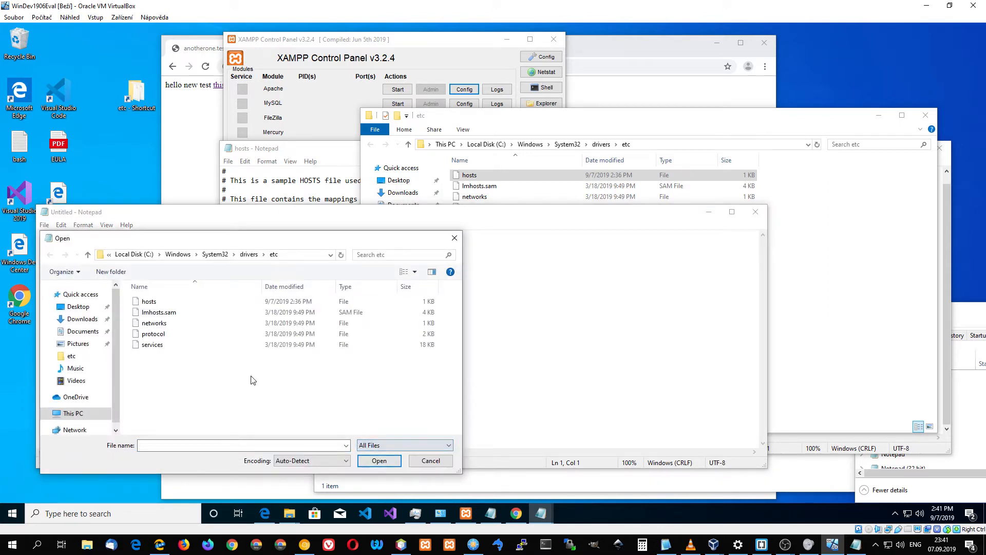
left_click(170, 303)
double_click(170, 303)
Insert blank lines above the anotherone.test entries in hosts, save the file and close Notepad.
left_click(222, 406)
scroll(222, 401, "down", 2)
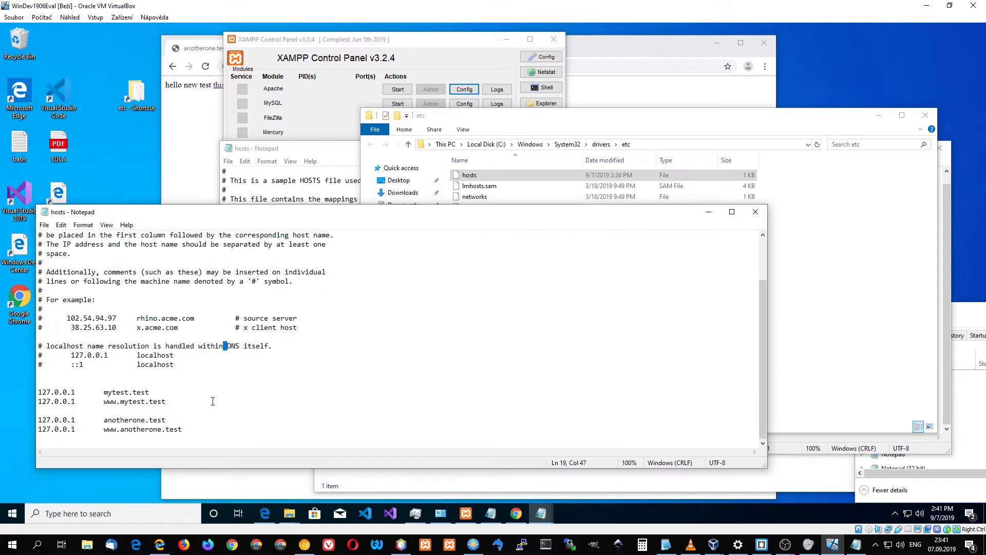
left_click(168, 409)
key("Return")
key("Return")
key("Return")
key("Return")
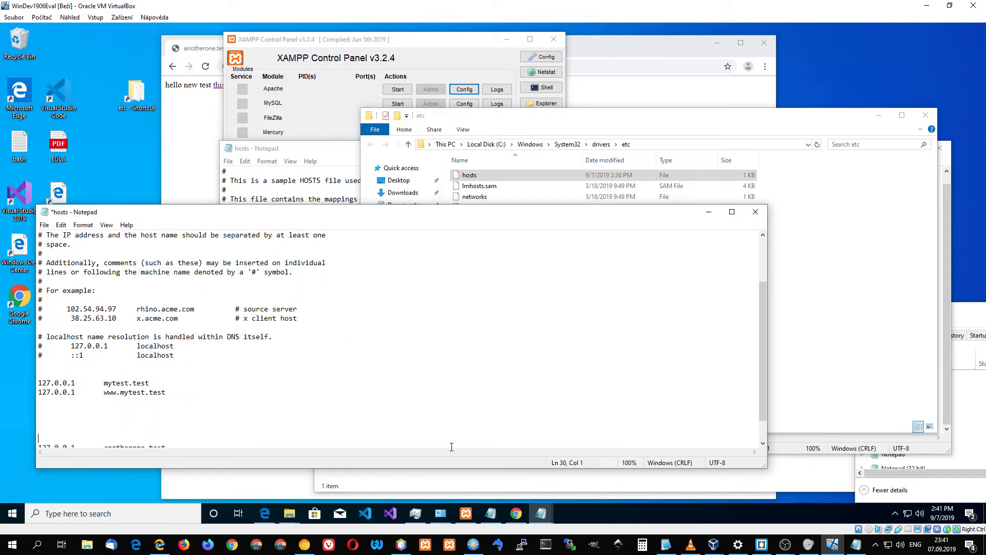
left_click(44, 224)
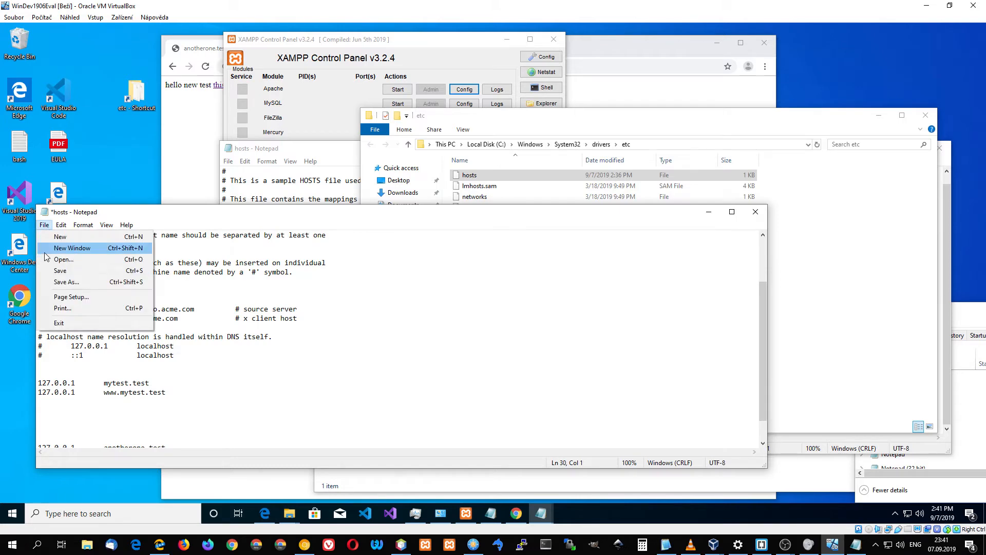
left_click(54, 271)
left_click(756, 212)
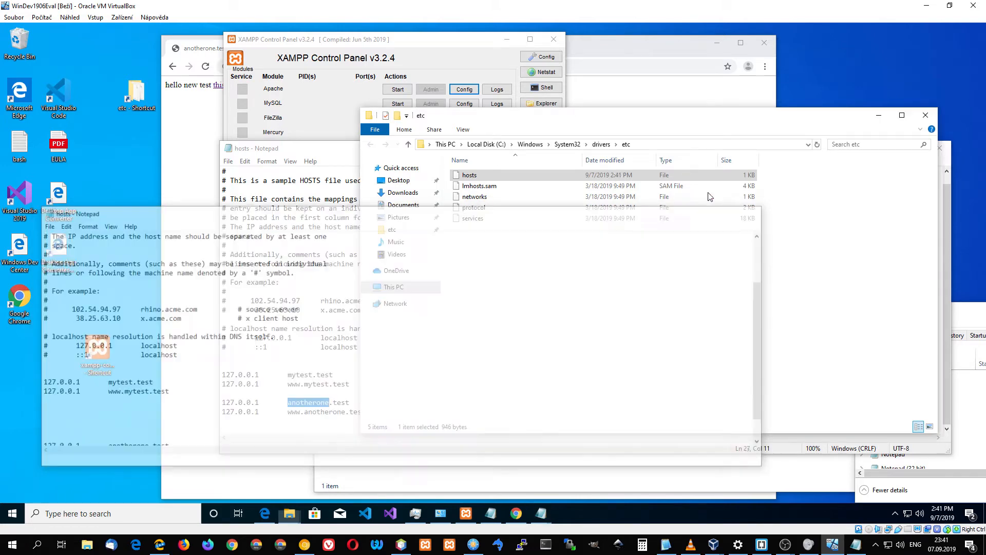
Start Apache and stop it again in the XAMPP Control Panel.
left_click(403, 91)
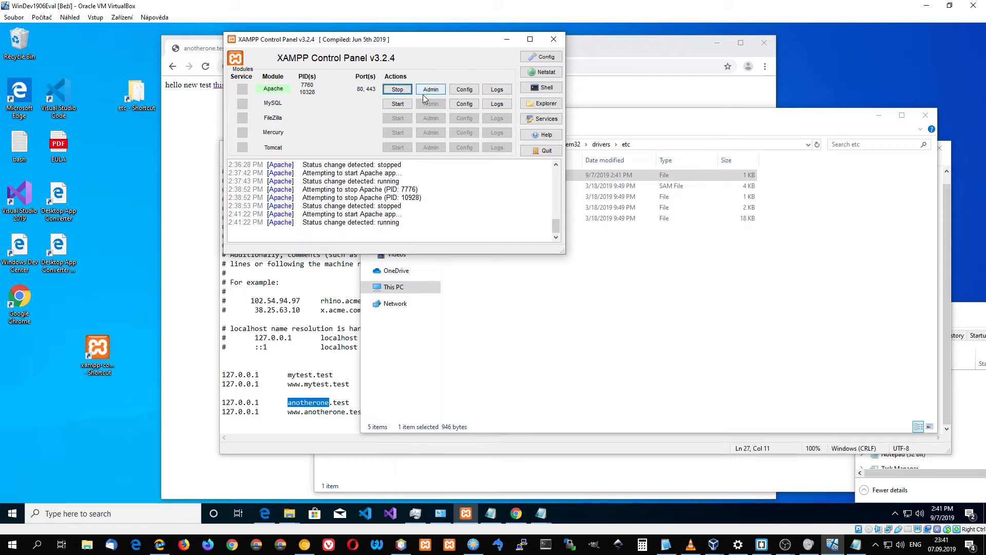
left_click(408, 92)
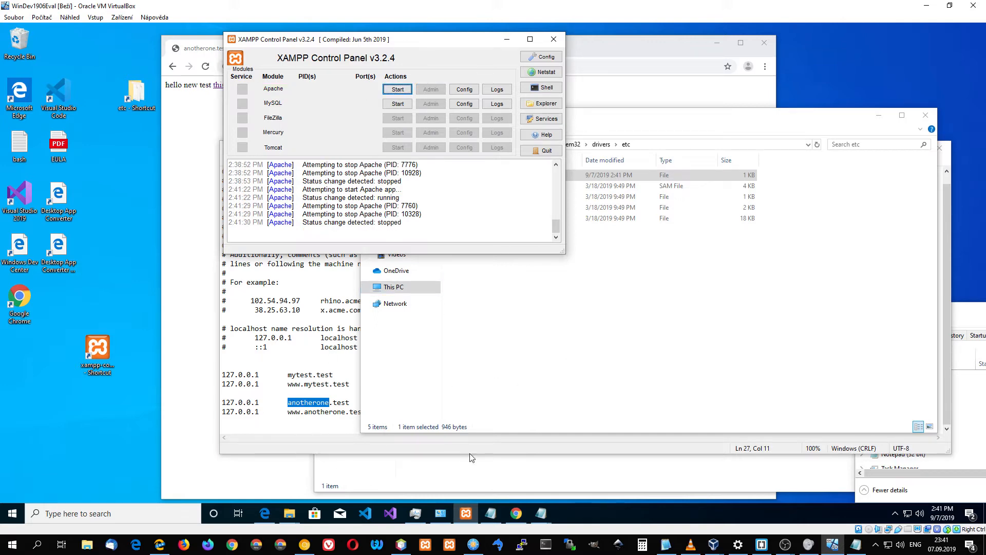
Delete the closing '>' of the last </VirtualHost> tag in httpd.conf and return to the XAMPP Control Panel.
left_click(490, 513)
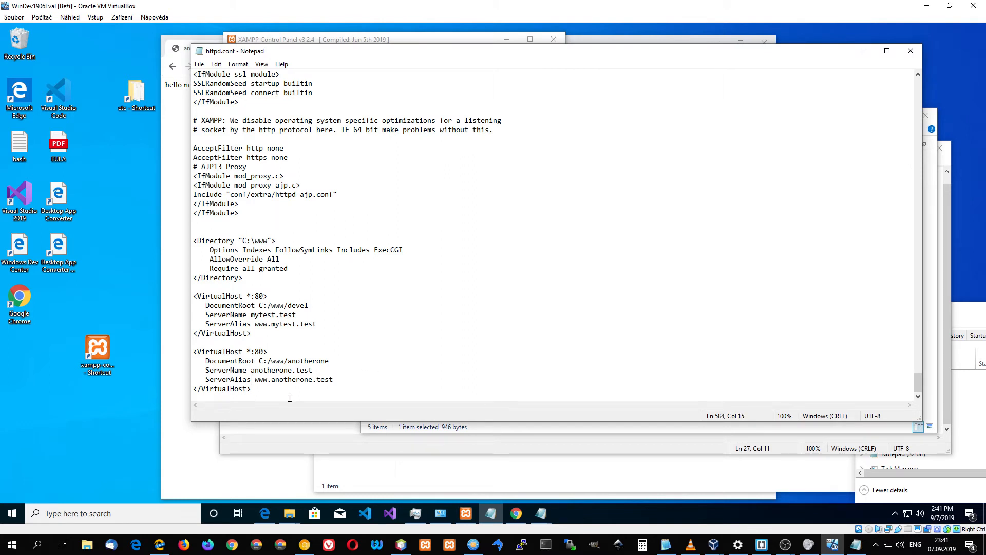
key("BackSpace")
left_click(348, 40)
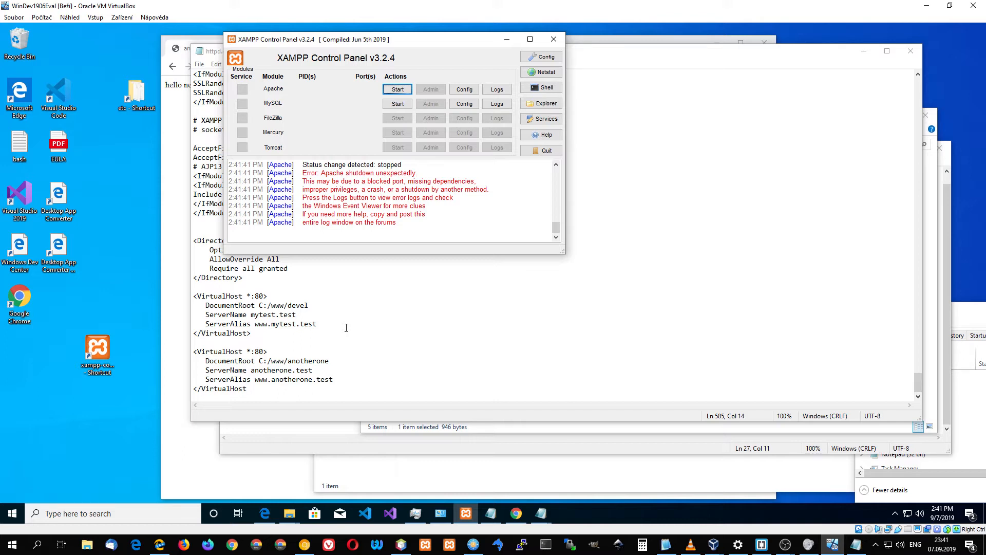
Restore the '>' at the end of the last </VirtualHost> tag in httpd.conf and save the file.
left_click(465, 89)
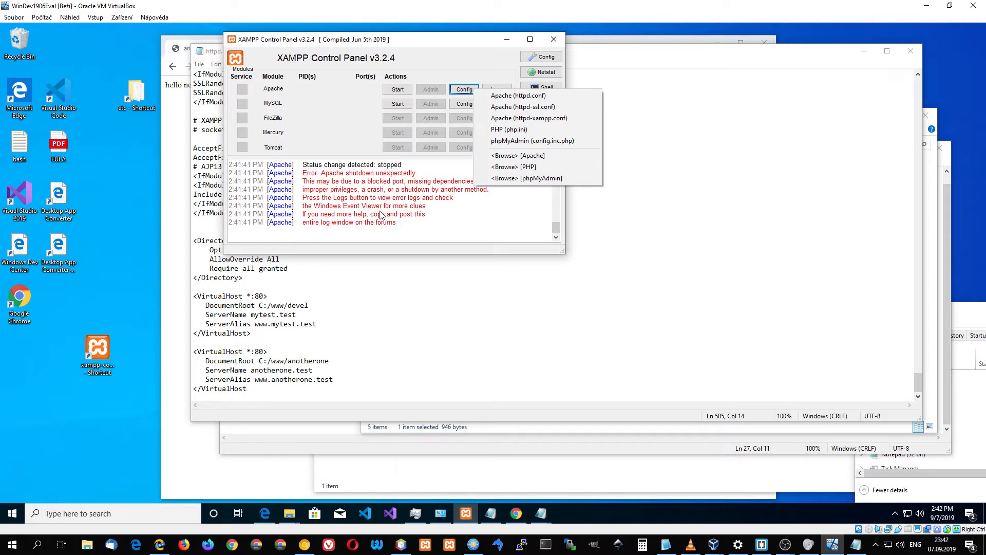
left_click(362, 249)
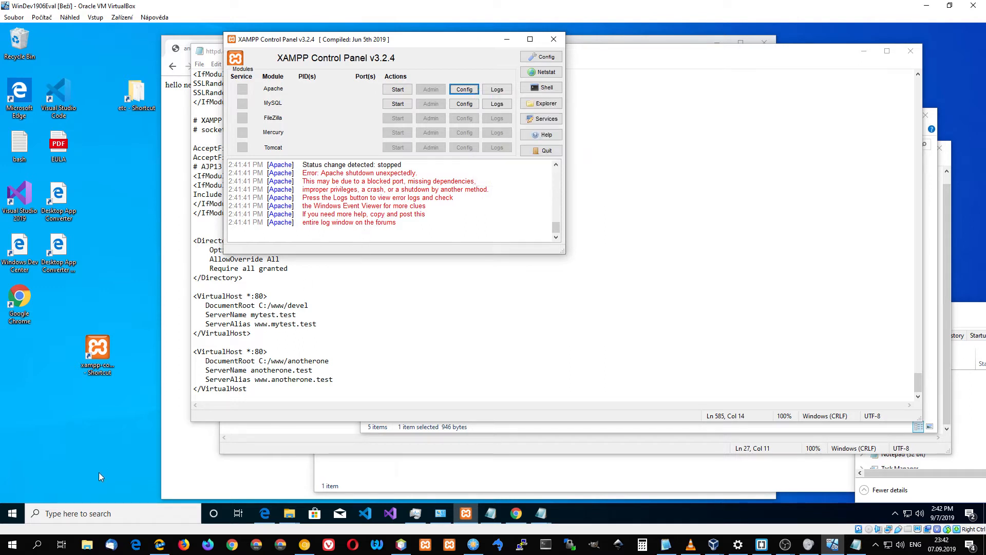
left_click(269, 390)
type(">")
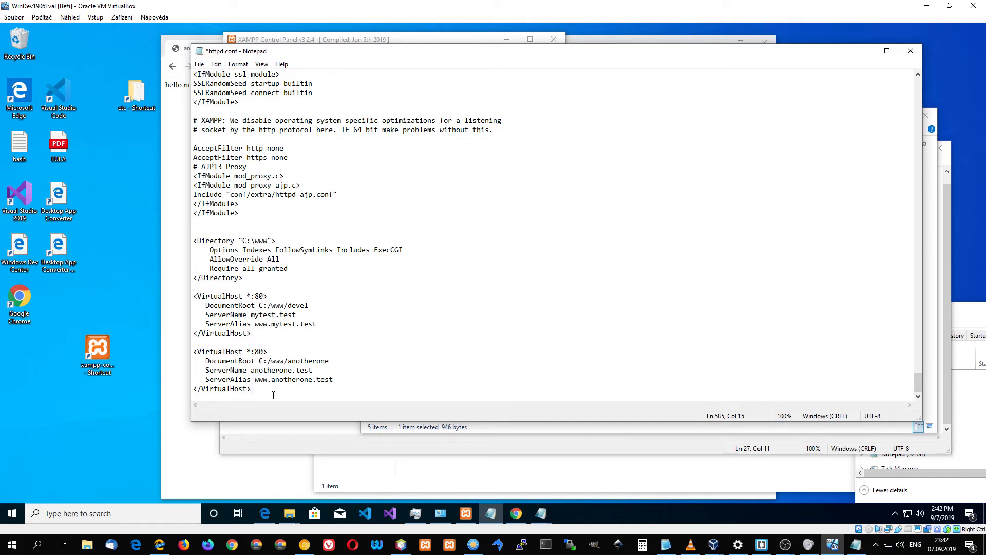
key("ctrl+s")
Open Event Viewer from the Windows search and enlarge its window.
left_click(98, 508)
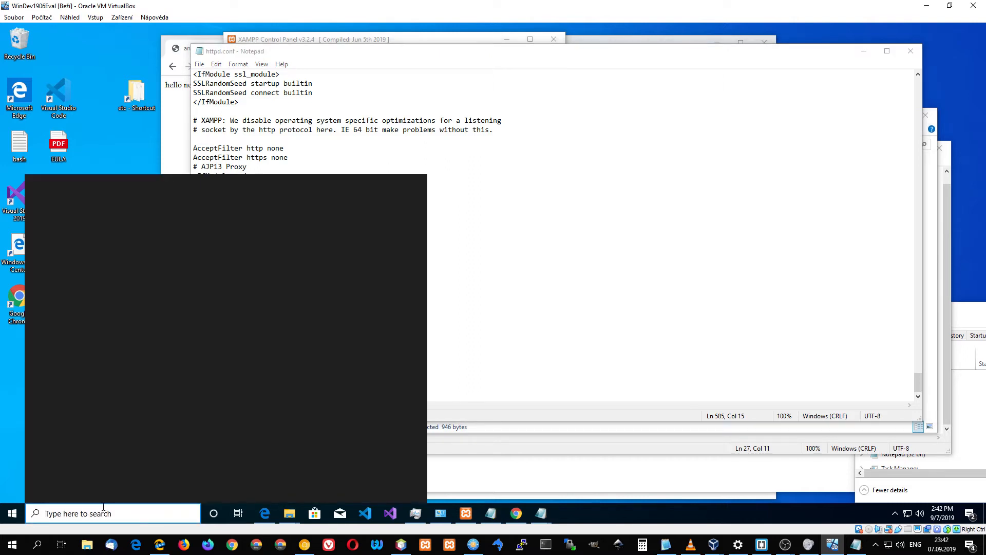
type("event")
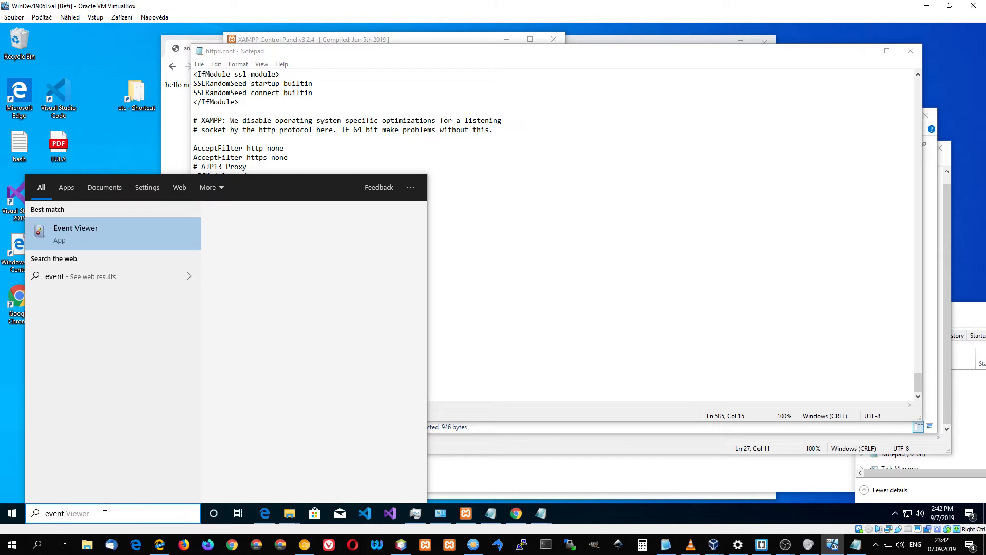
left_click(112, 223)
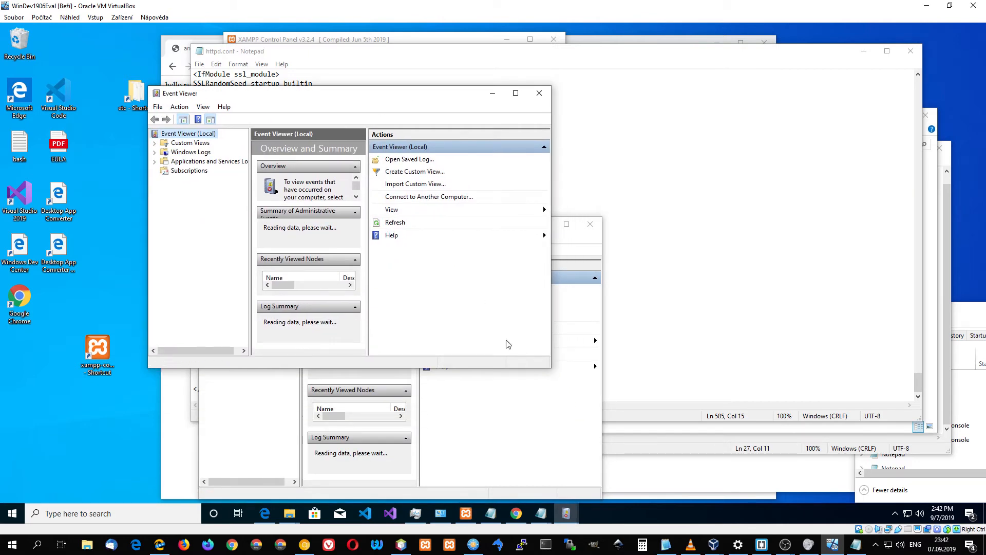
left_click(591, 224)
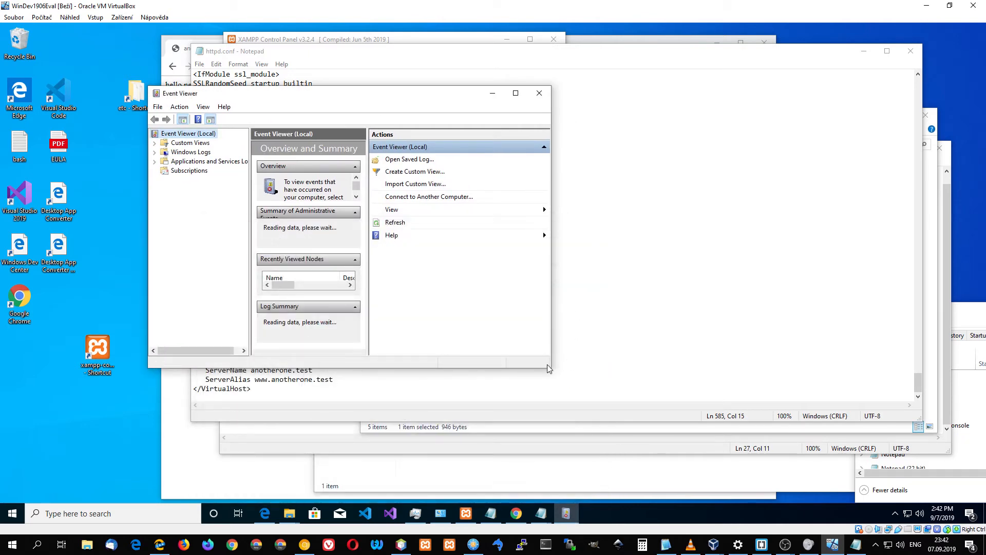
left_click_drag(552, 369, 697, 464)
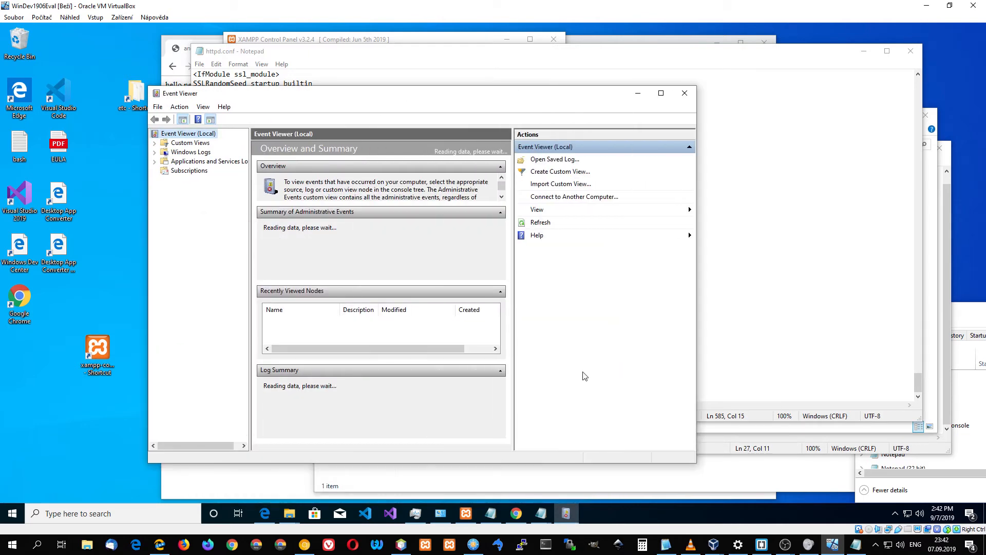
Open the Application log under Windows Logs and sort its events by date and time.
left_click(155, 153)
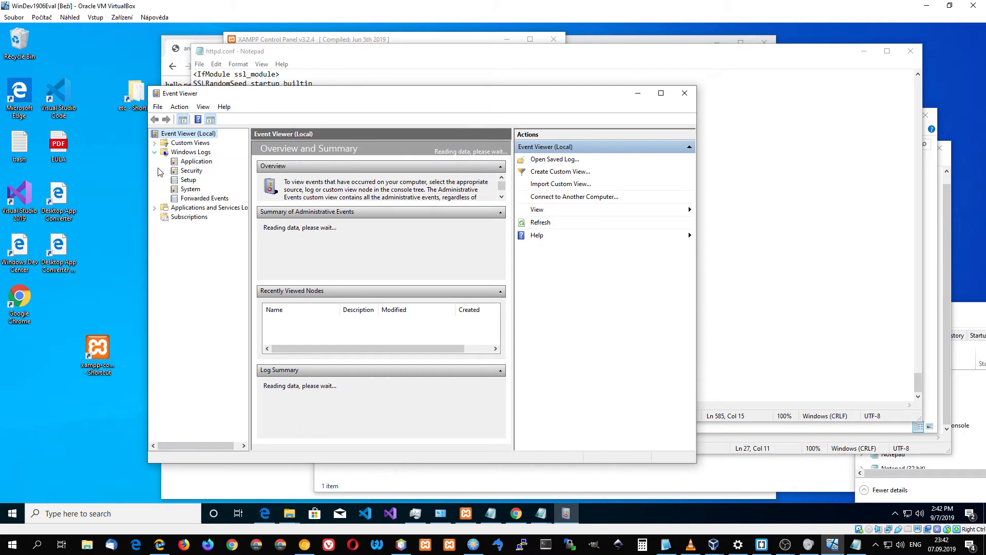
left_click(185, 161)
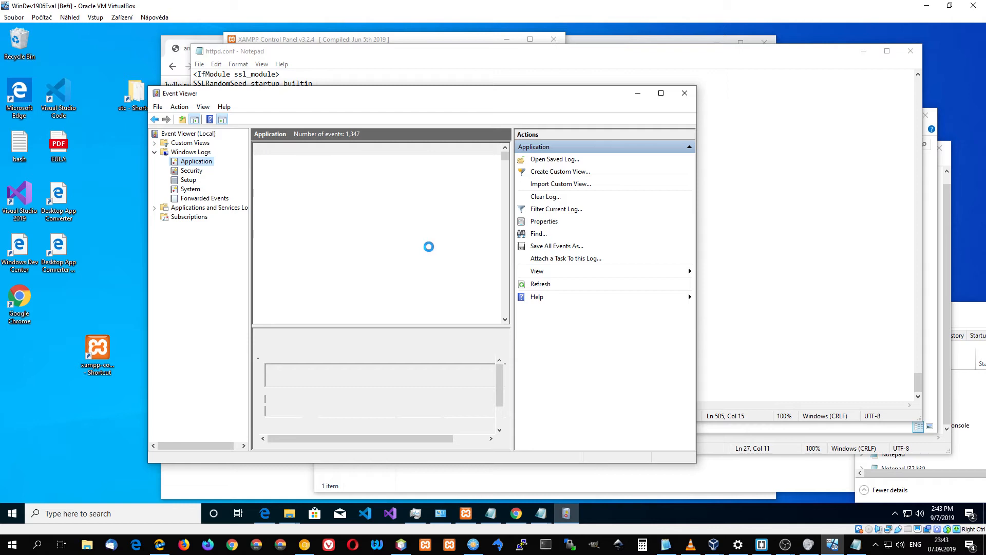
left_click_drag(362, 94, 357, 95)
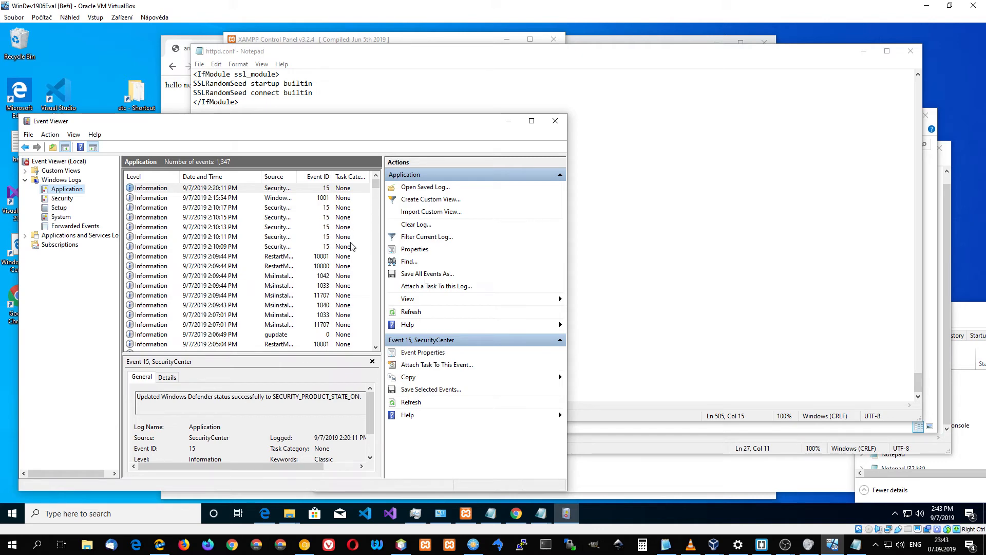
mouse_move(376, 186)
left_mouse_down()
mouse_move(375, 351)
mouse_move(376, 175)
mouse_move(373, 237)
mouse_move(377, 185)
left_mouse_up()
left_click(235, 180)
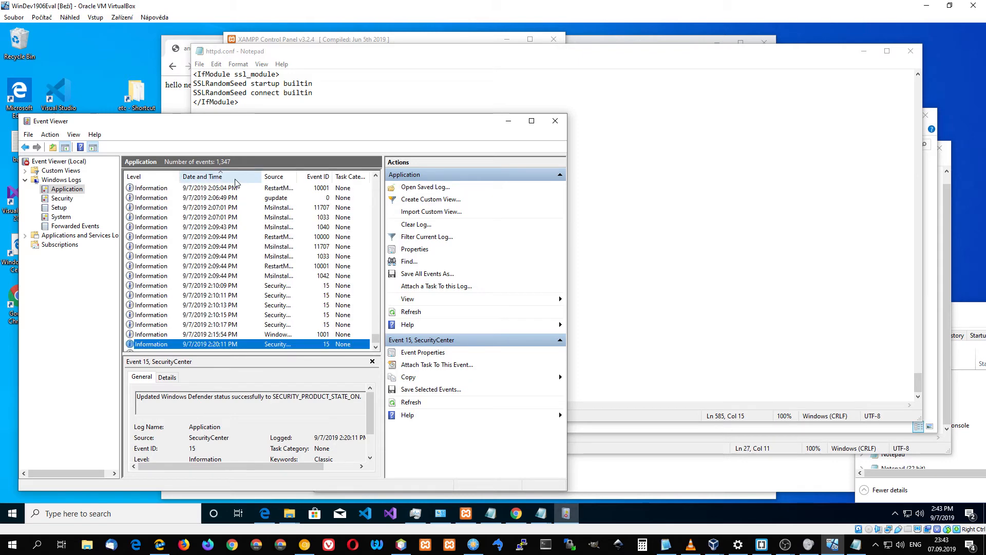
left_click(236, 179)
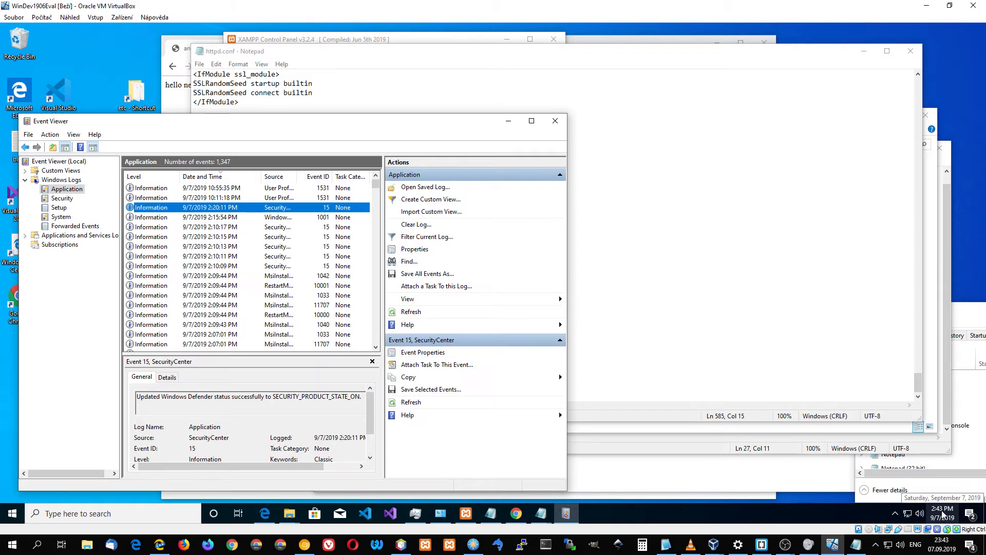
left_click(238, 177)
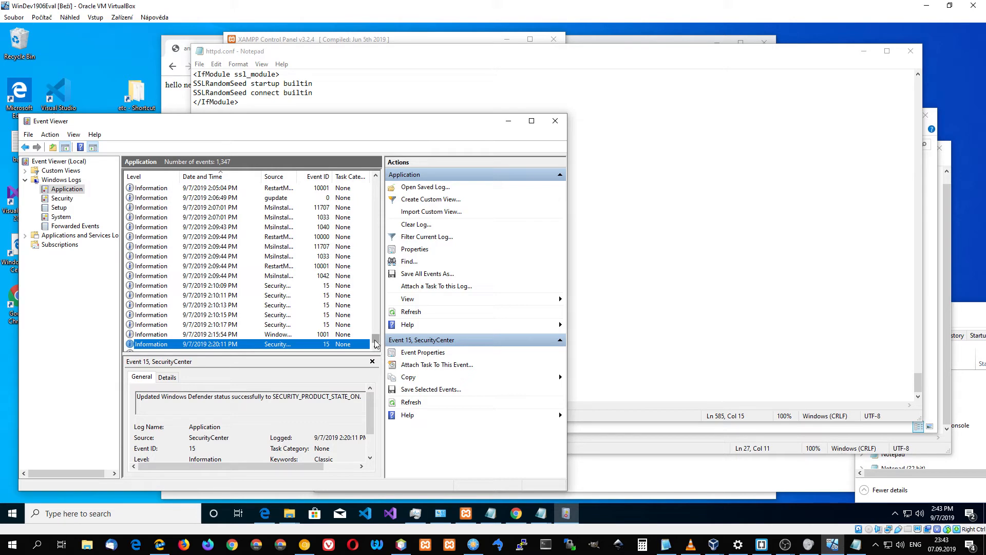
left_click_drag(371, 200, 376, 177)
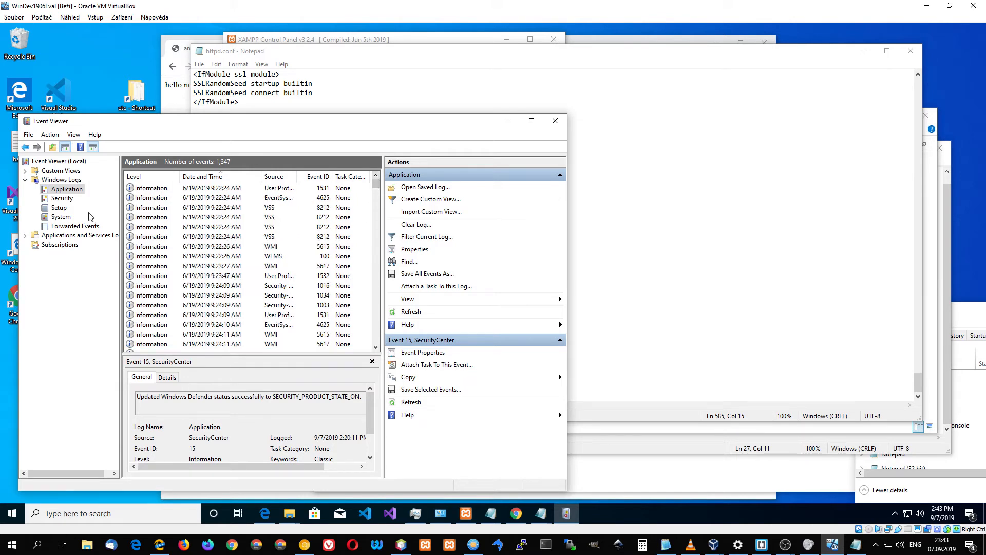
Examine the System log entries sorted by date and time, selecting the critical event.
left_click(71, 218)
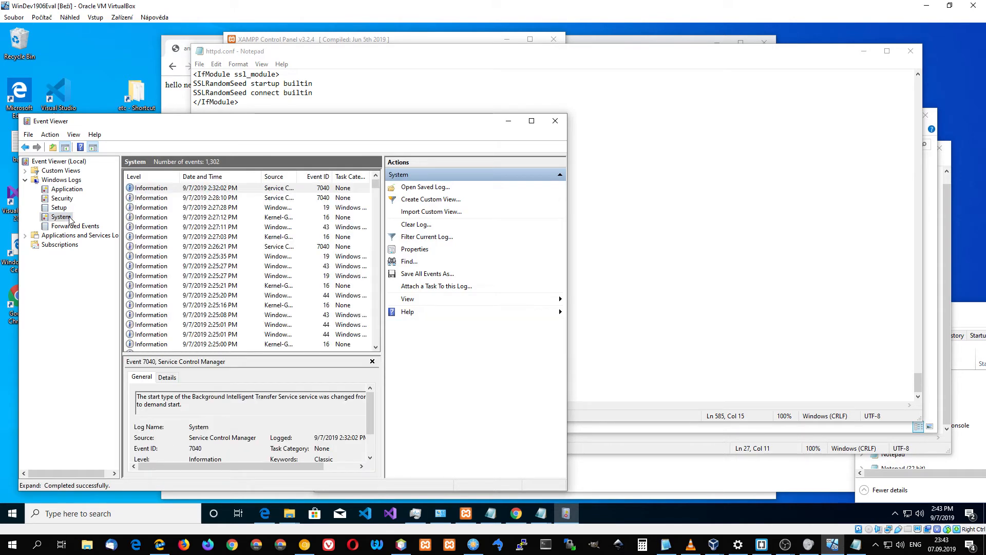
left_click(239, 177)
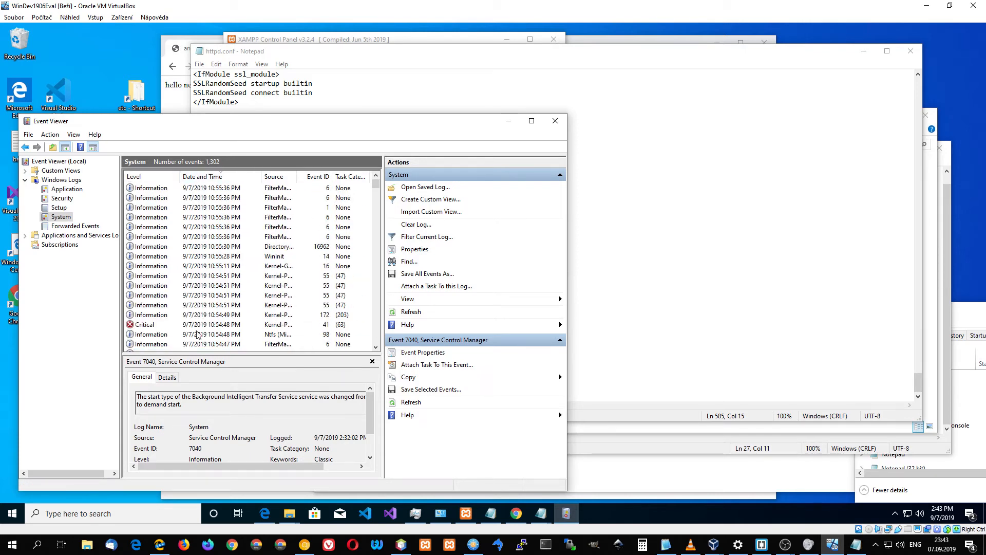
left_click(201, 325)
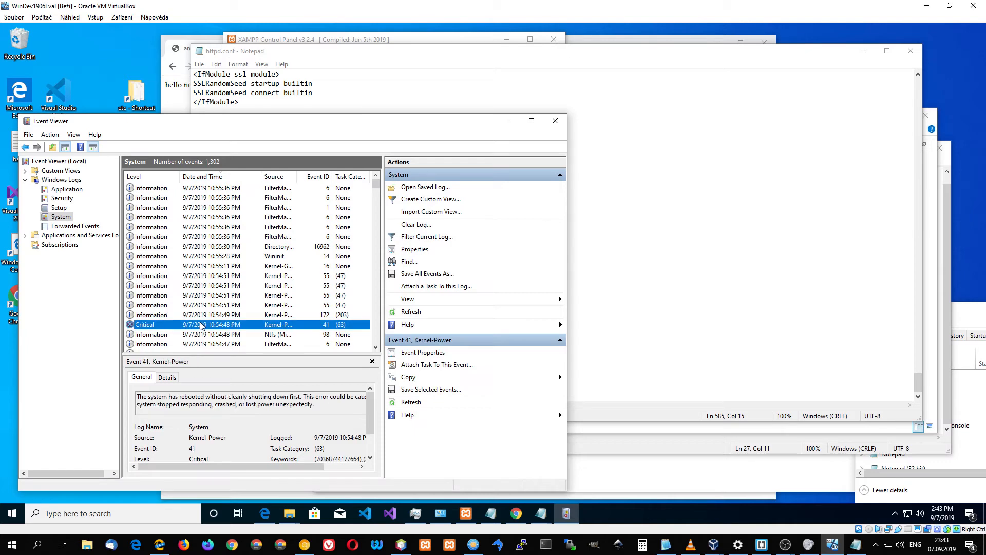
scroll(241, 301, "down", 10)
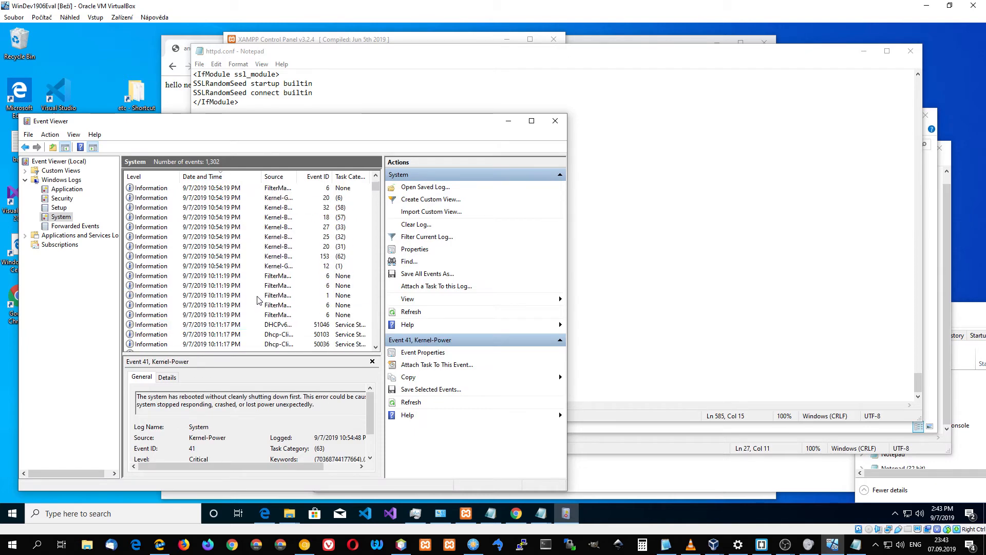
scroll(374, 327, "down", 10)
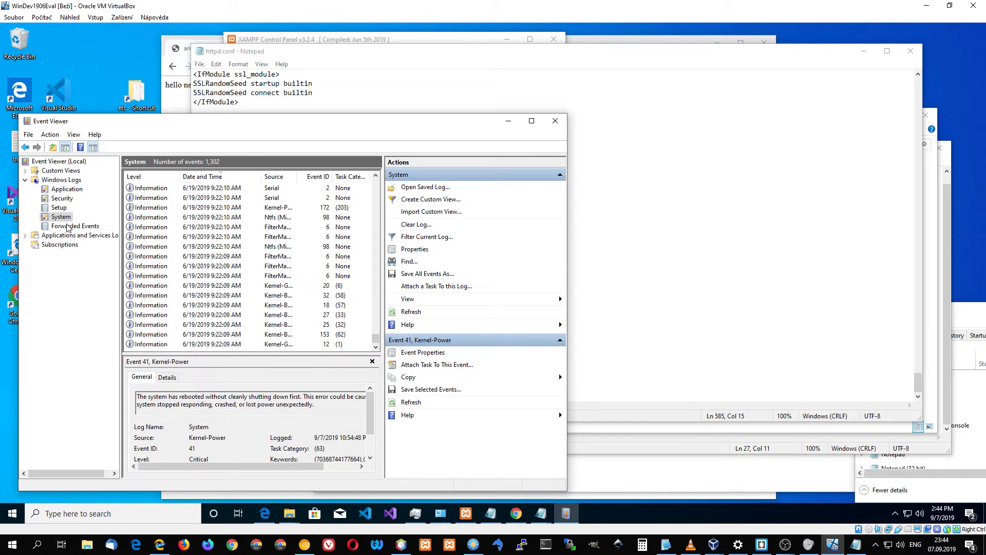
left_click(25, 236)
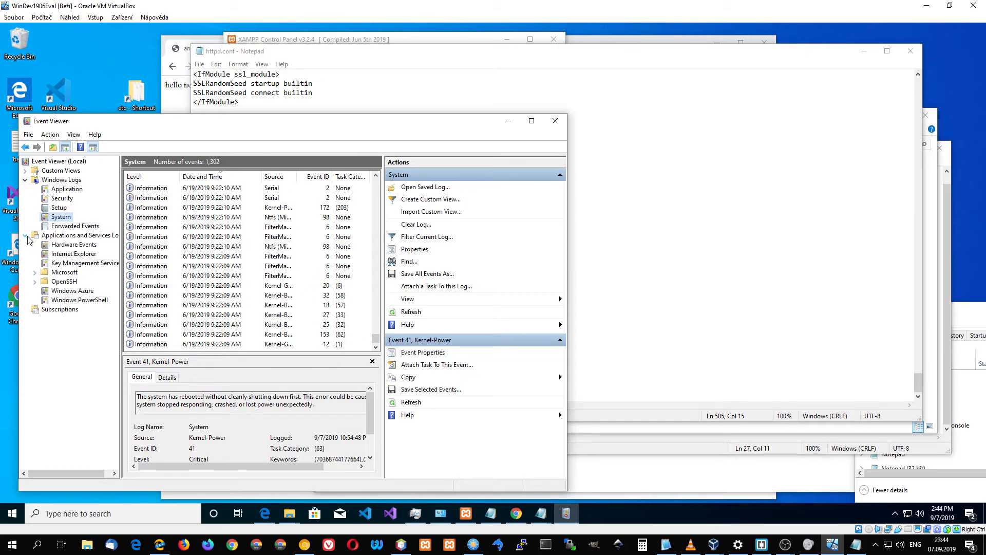
Maximize Event Viewer and scroll through the Application log's warning and error events.
left_click(67, 189)
double_click(252, 127)
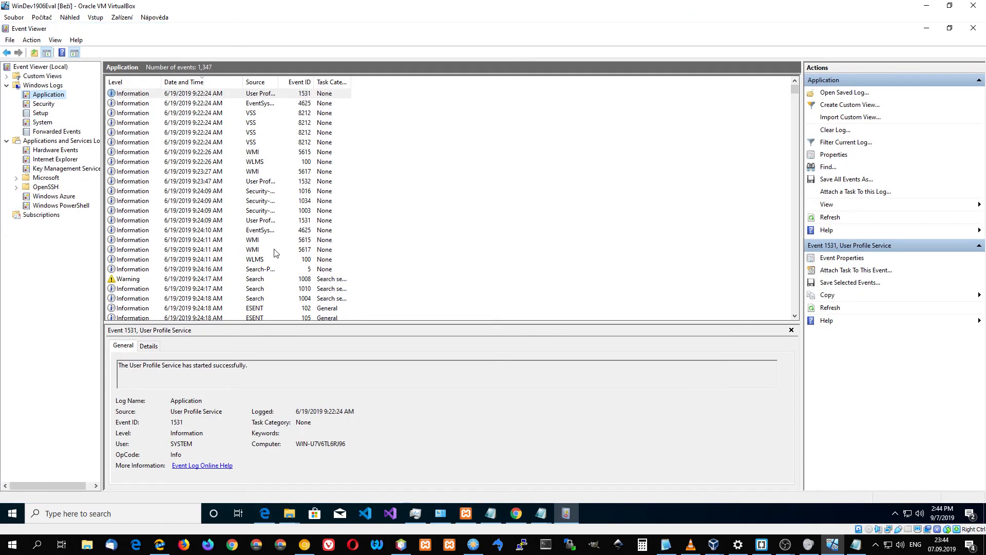
left_click(255, 287)
left_click(254, 279)
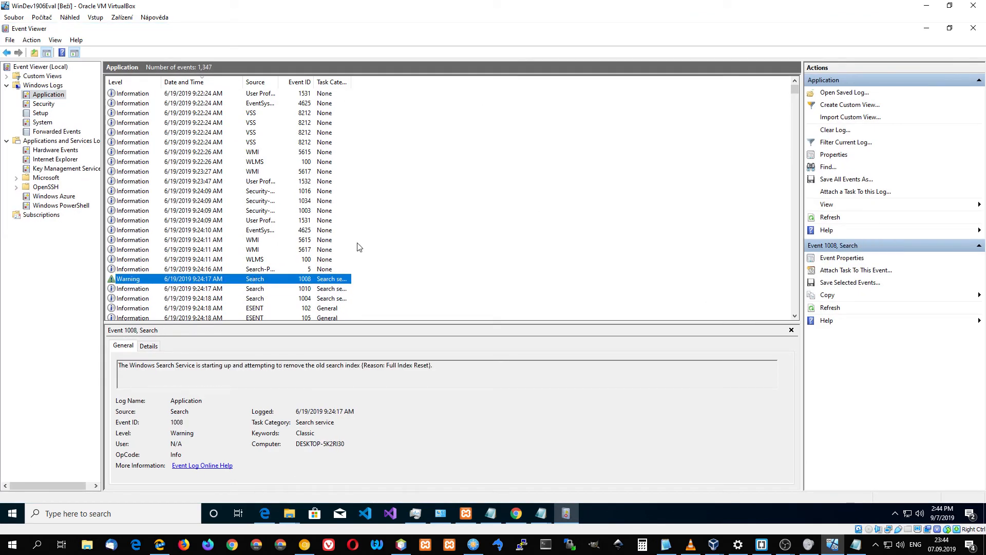
scroll(364, 242, "down", 9)
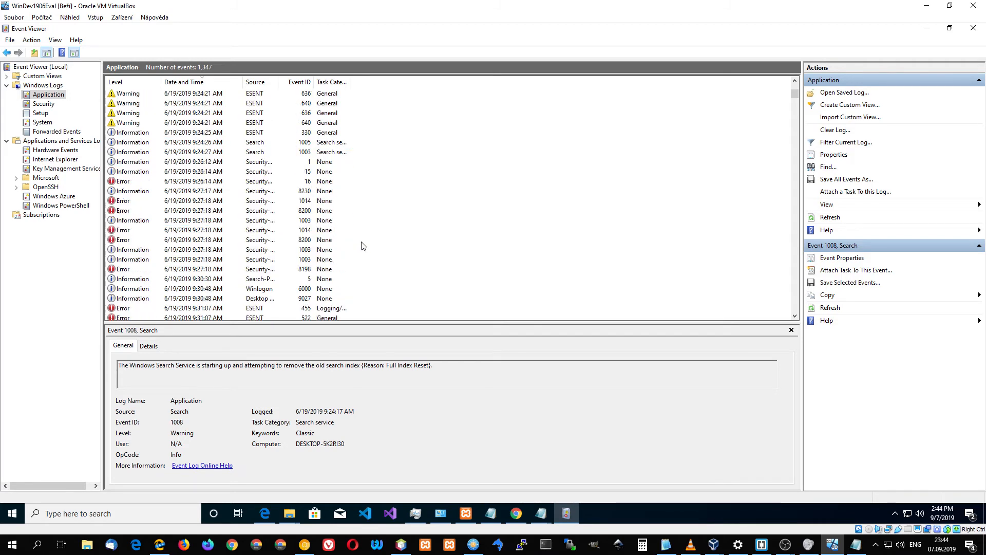
left_click(319, 183)
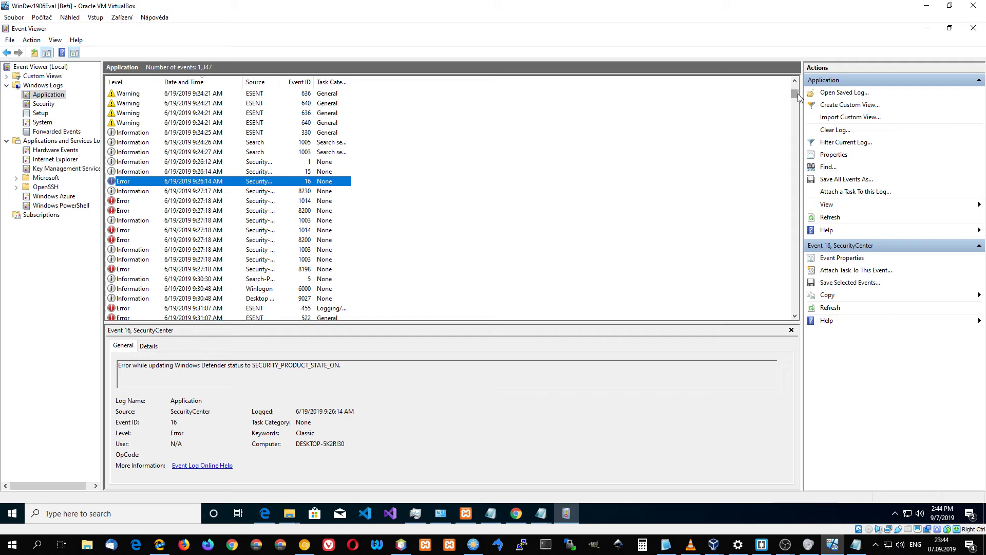
left_click_drag(795, 95, 794, 231)
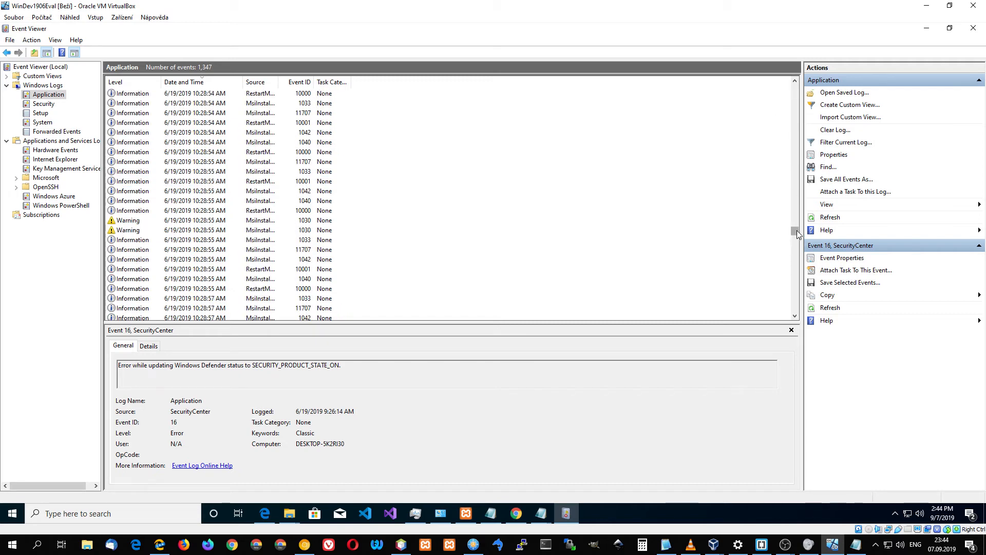
left_click_drag(796, 286, 798, 328)
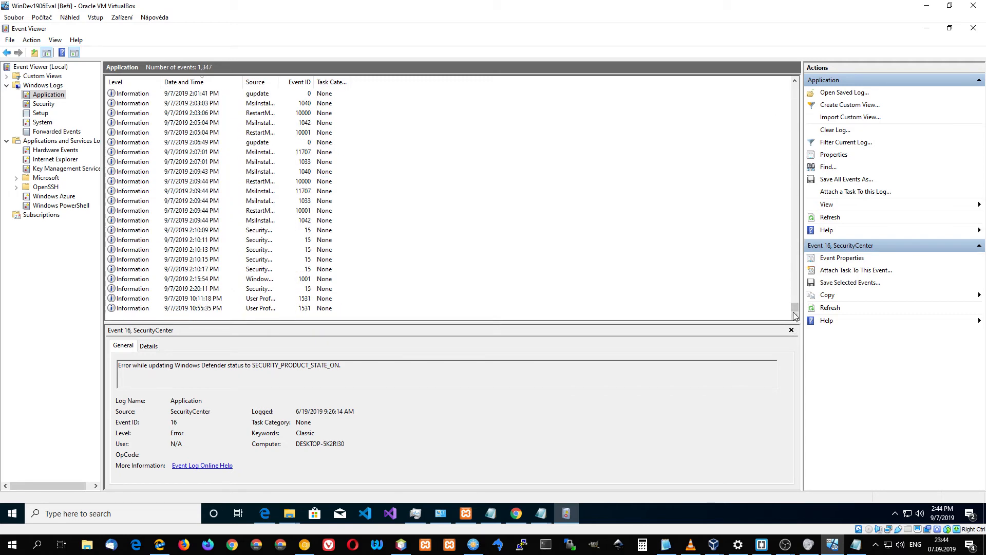
scroll(532, 250, "up", 5)
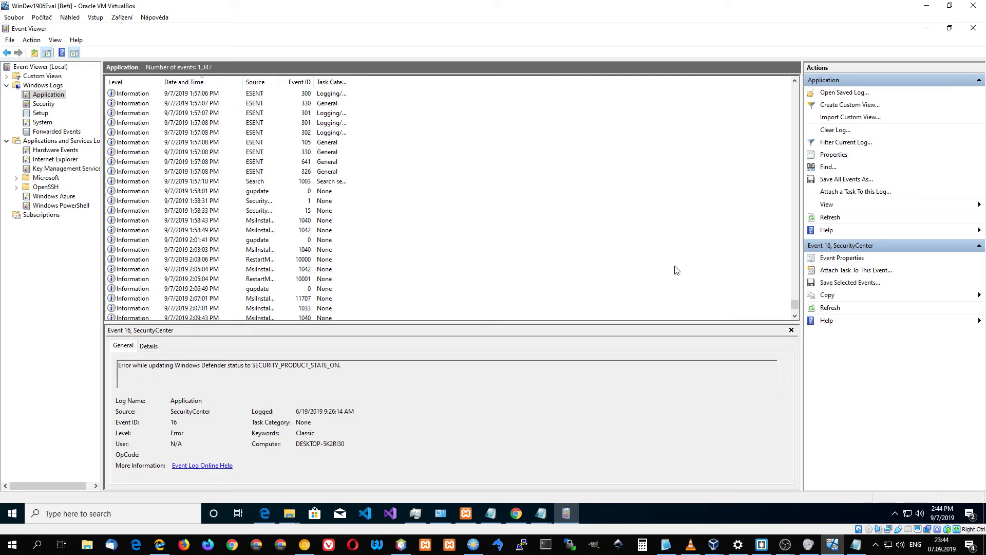
left_click_drag(795, 314, 794, 168)
left_click_drag(793, 123, 794, 123)
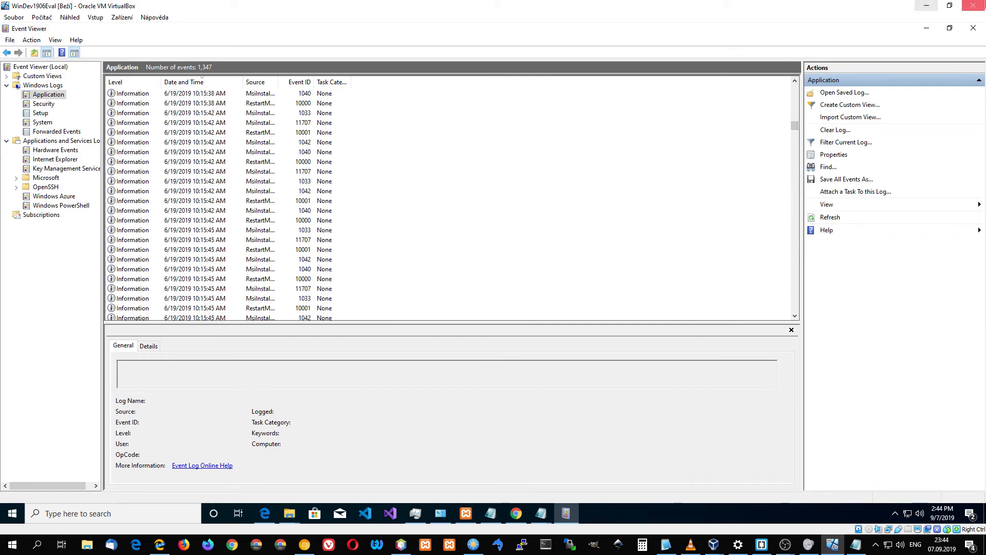
Restore the virtual machine window size and close Event Viewer.
double_click(871, 5)
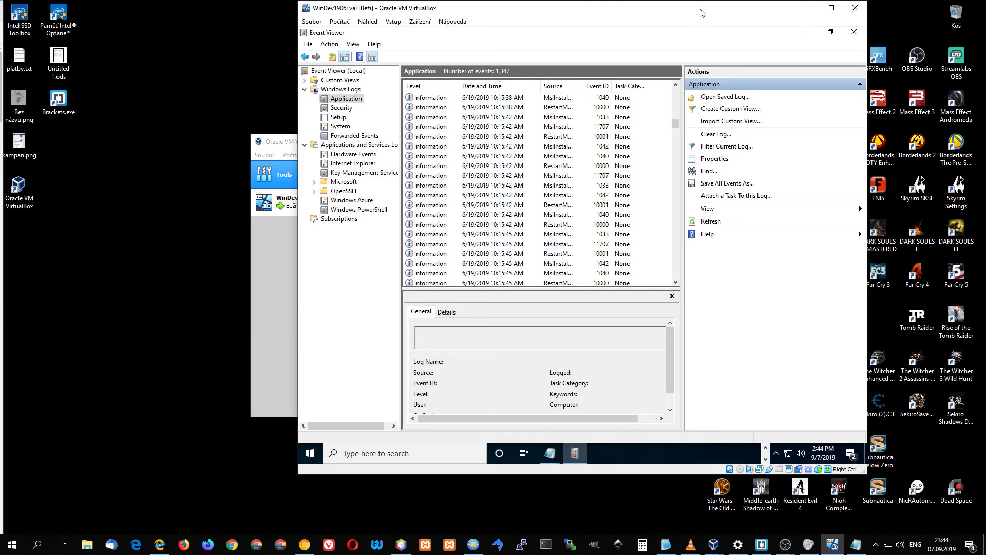
double_click(700, 6)
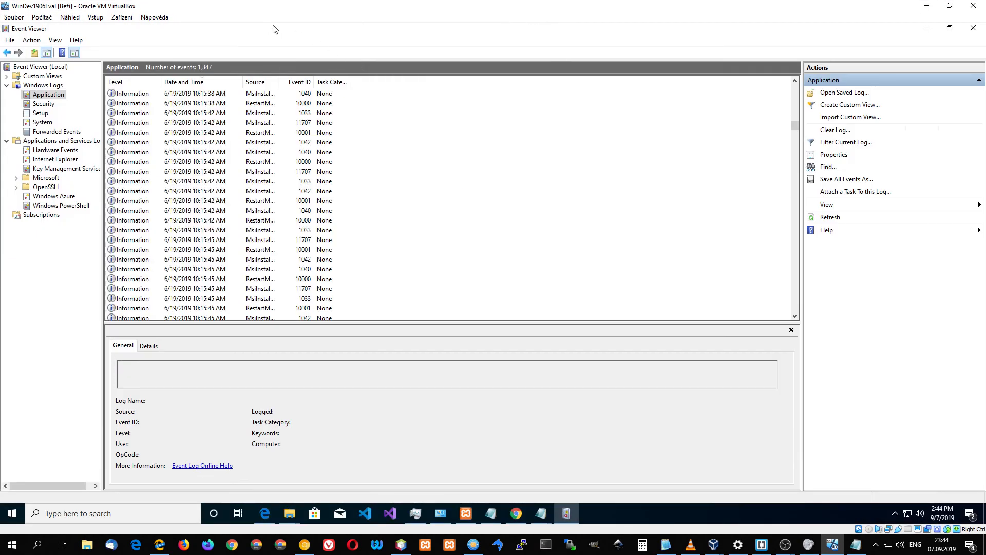
left_click_drag(275, 27, 286, 89)
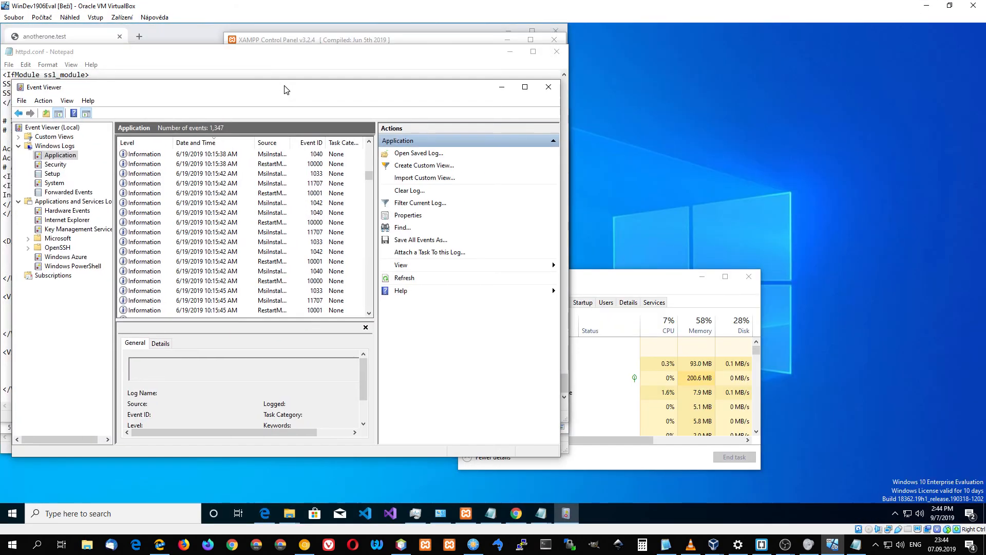
left_click(549, 88)
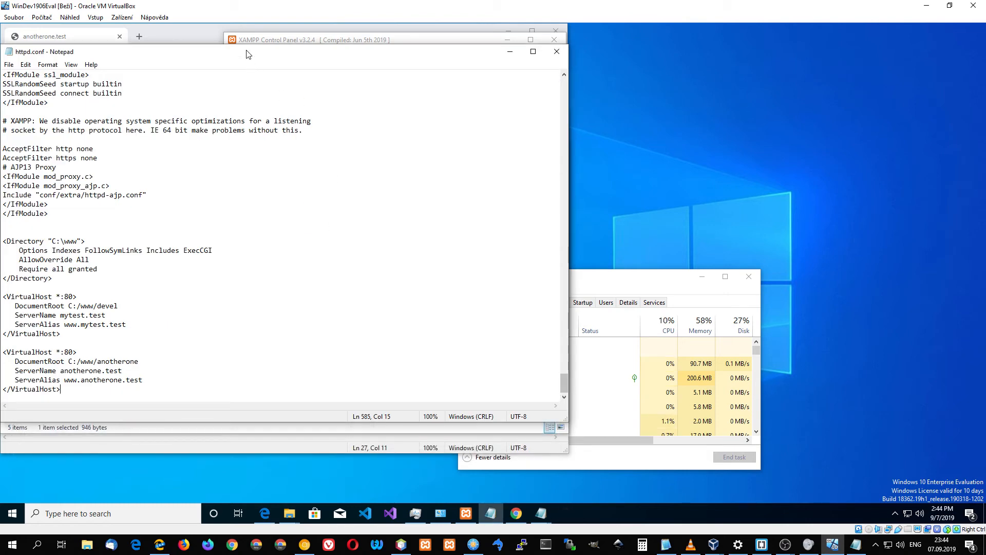
left_click_drag(246, 54, 338, 126)
left_click_drag(528, 175, 551, 155)
left_click_drag(465, 124, 679, 104)
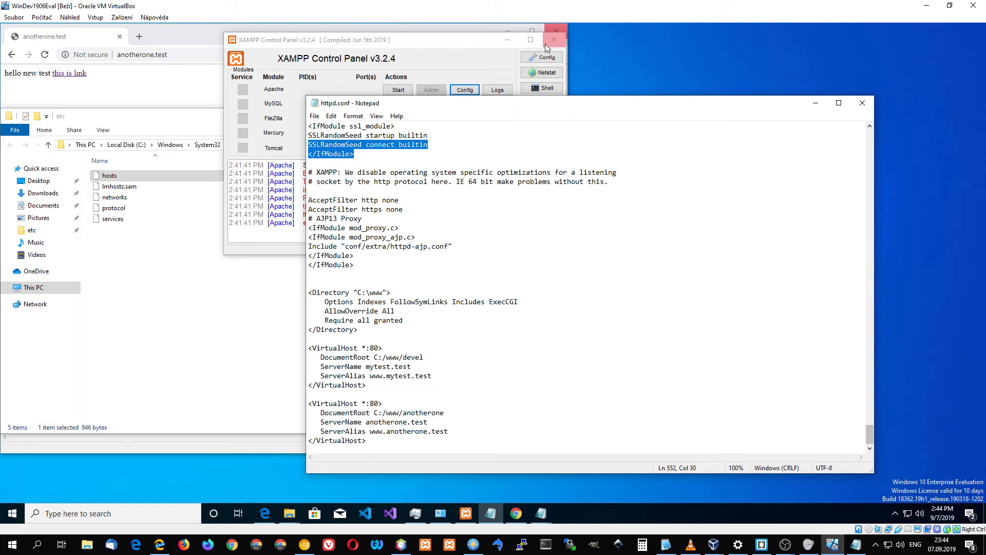
left_click(508, 31)
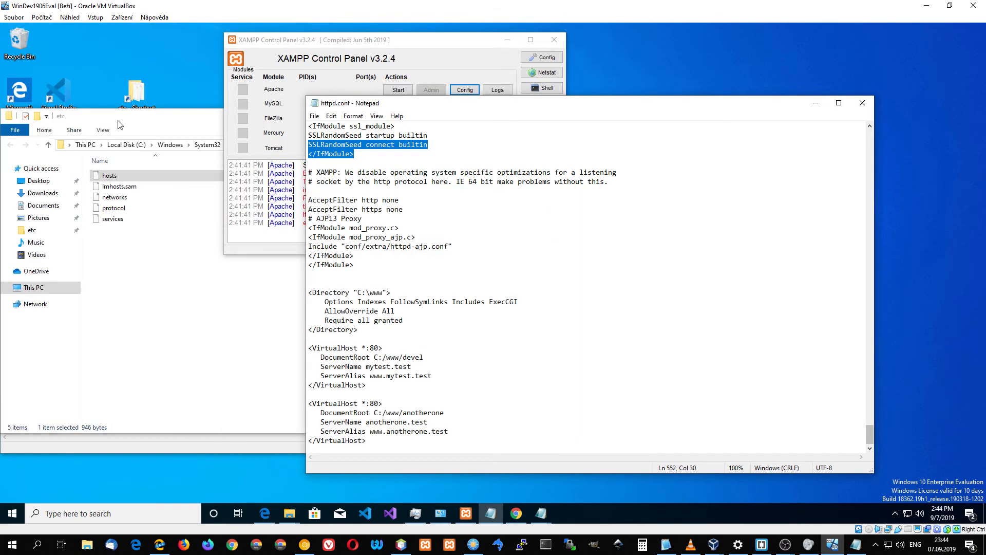
left_click_drag(121, 118, 377, 119)
left_click(765, 120)
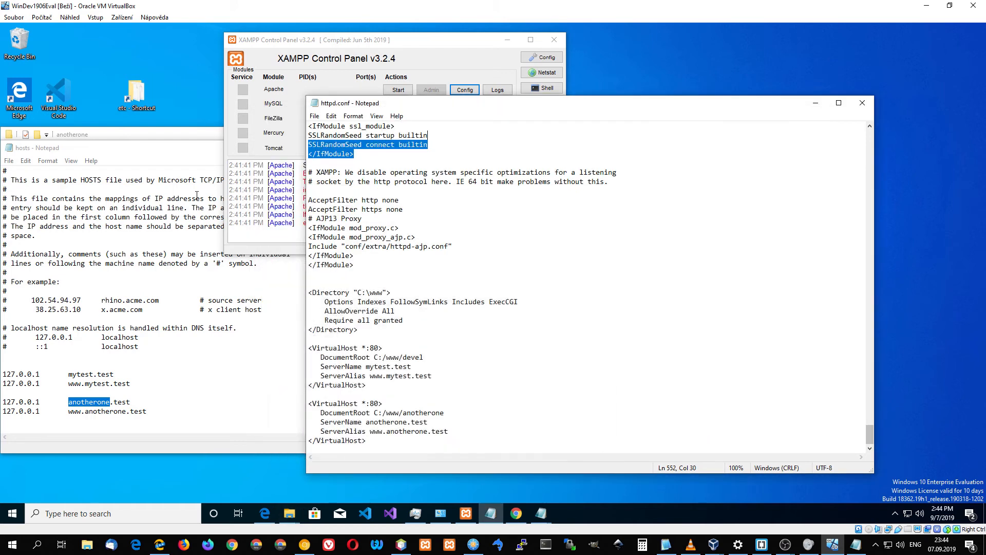
left_click_drag(149, 154, 288, 164)
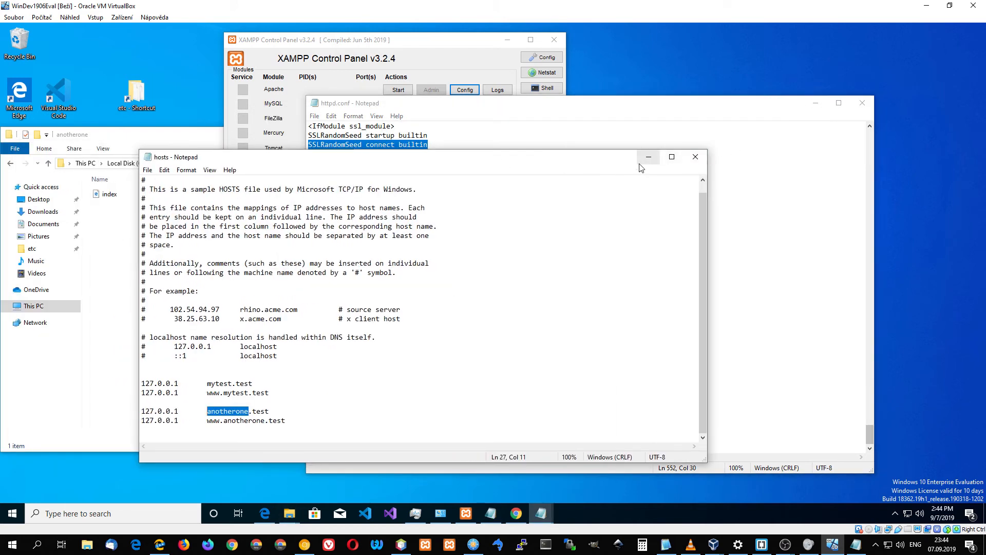
left_click_drag(175, 138, 378, 145)
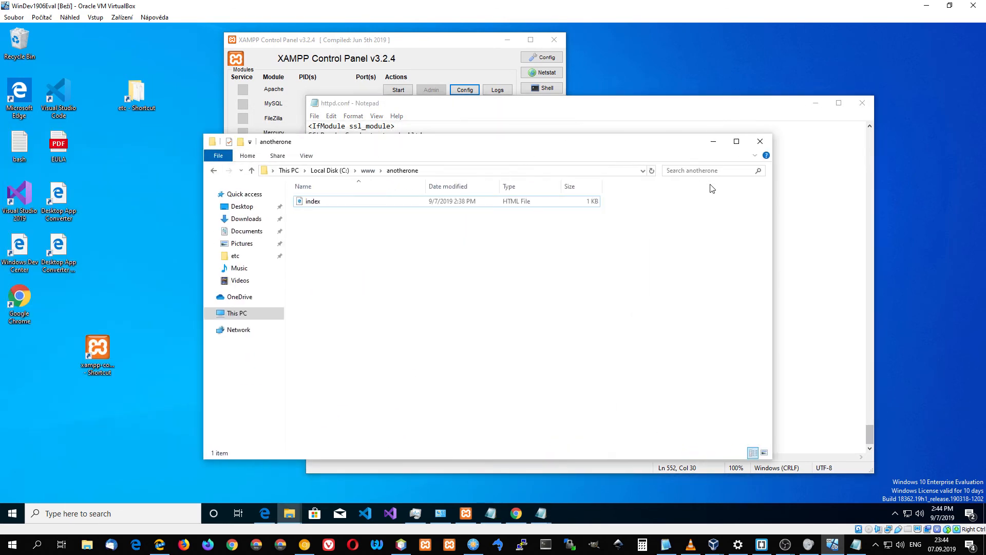
Minimize the File Explorer and Notepad windows, then search for and launch Brackets.
left_click(713, 143)
left_click(816, 103)
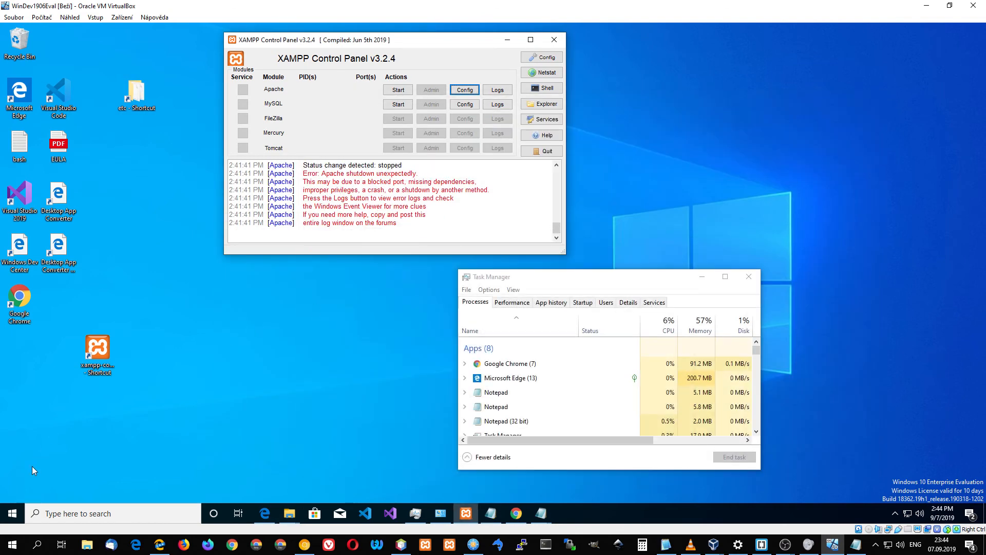
left_click(53, 511)
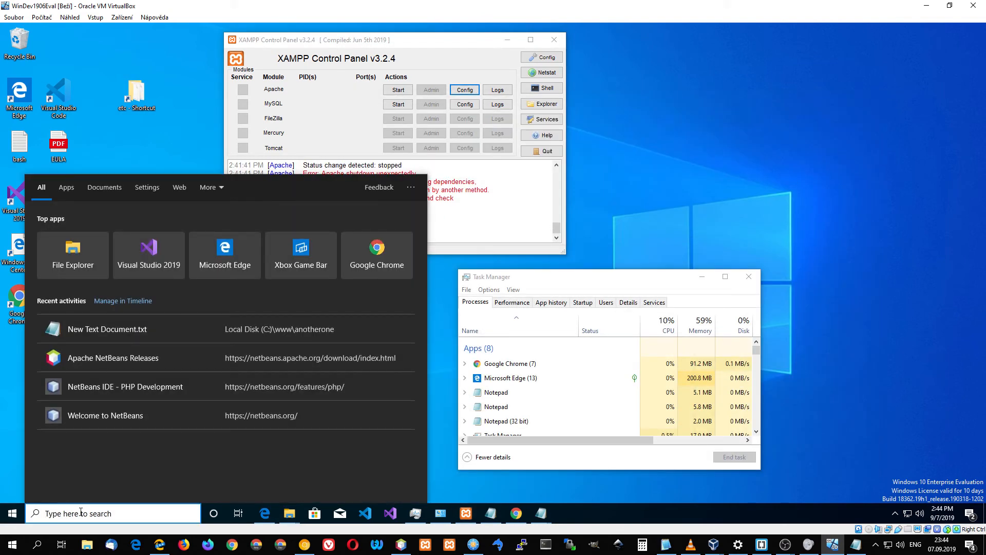
type("bra")
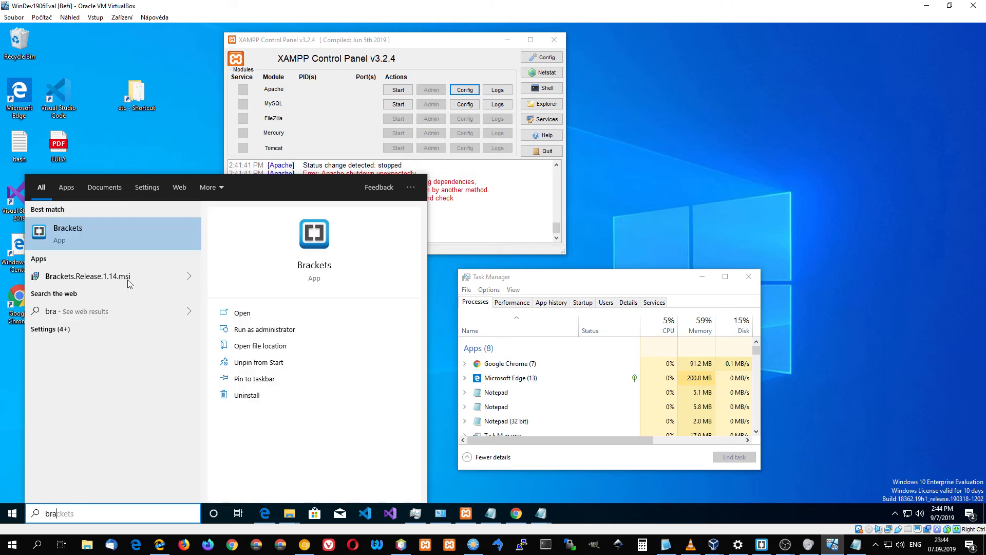
left_click(100, 227)
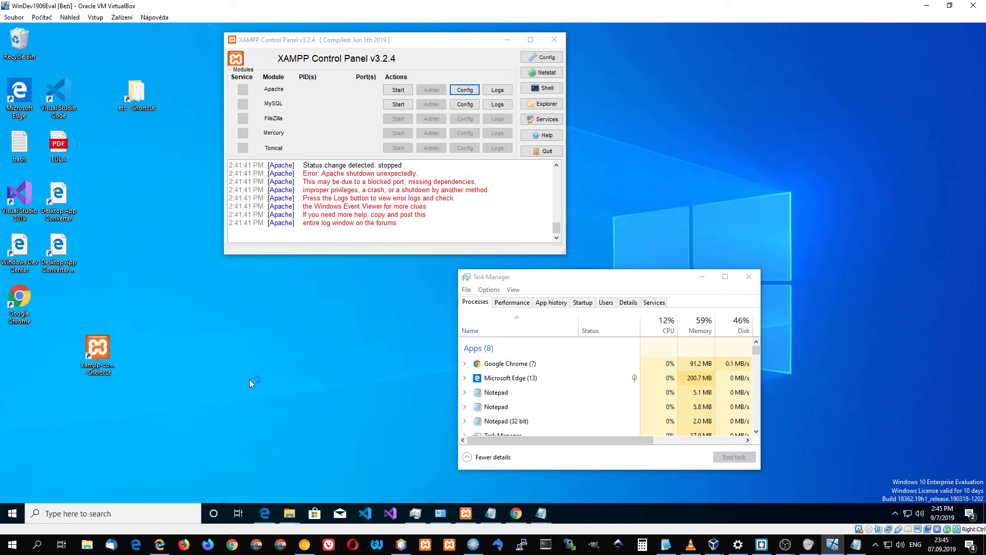
Start the Apache module in the XAMPP Control Panel, then minimize XAMPP and Task Manager.
left_click(398, 90)
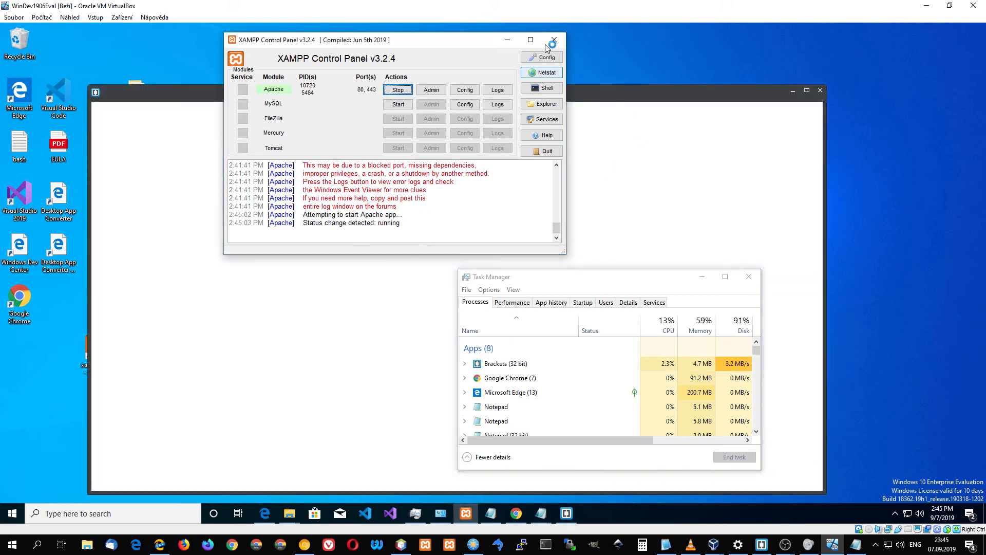
left_click(507, 39)
left_click(702, 276)
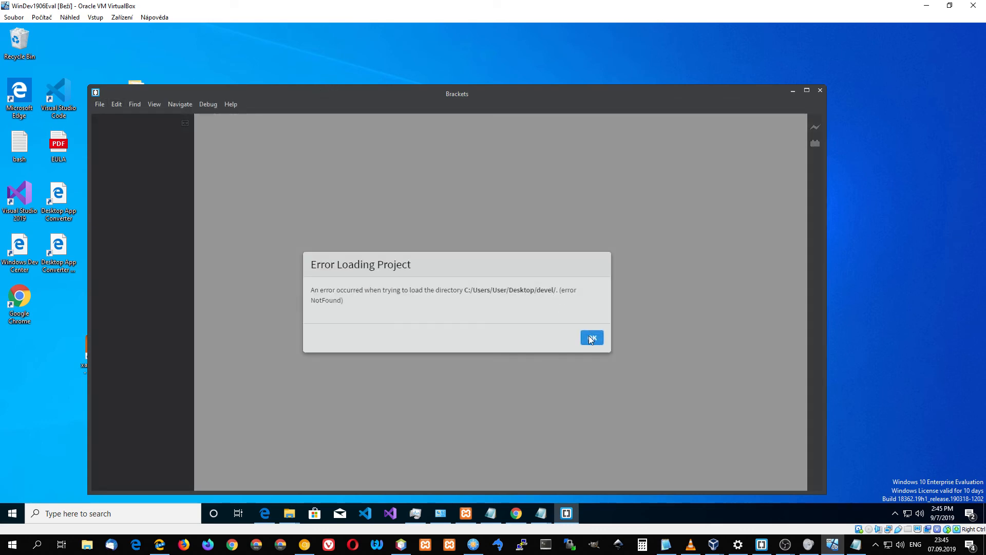
Dismiss the project loading error and open the folder C:\www\anotherone as the Brackets project.
left_click(592, 339)
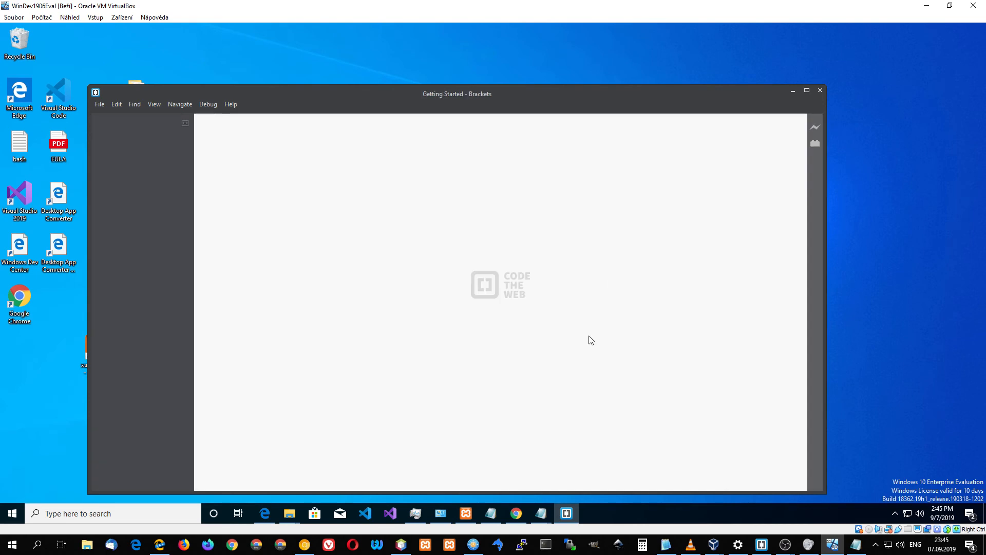
left_click(97, 105)
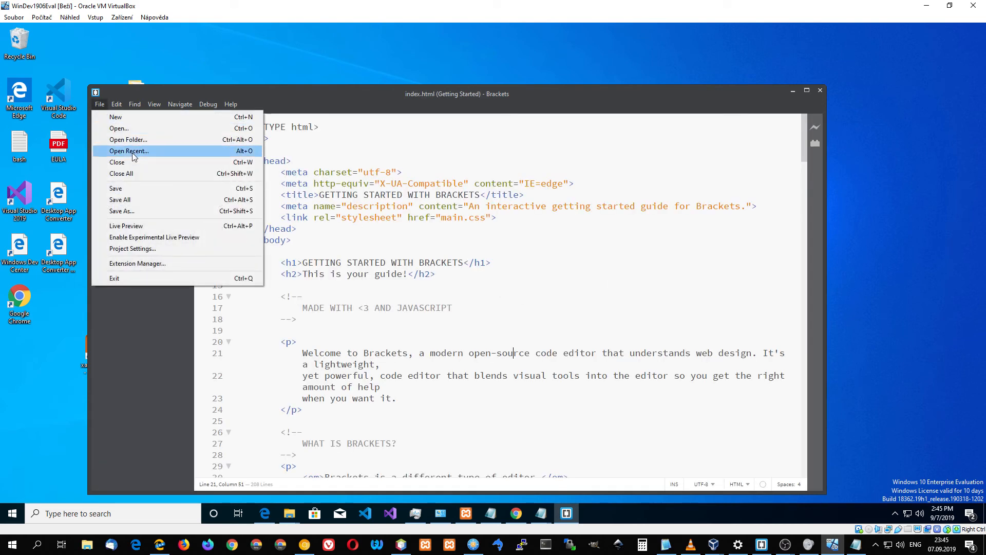
left_click(132, 157)
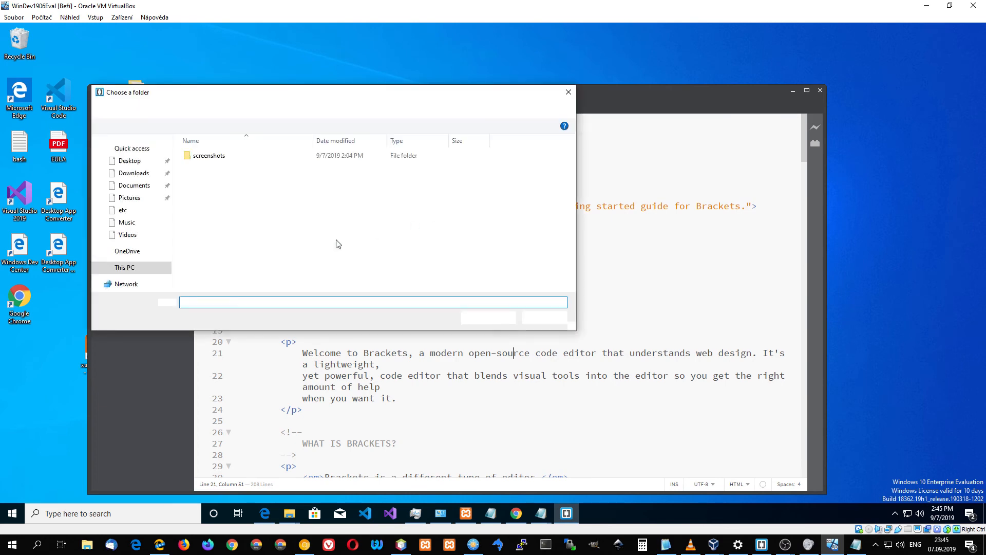
left_click(135, 268)
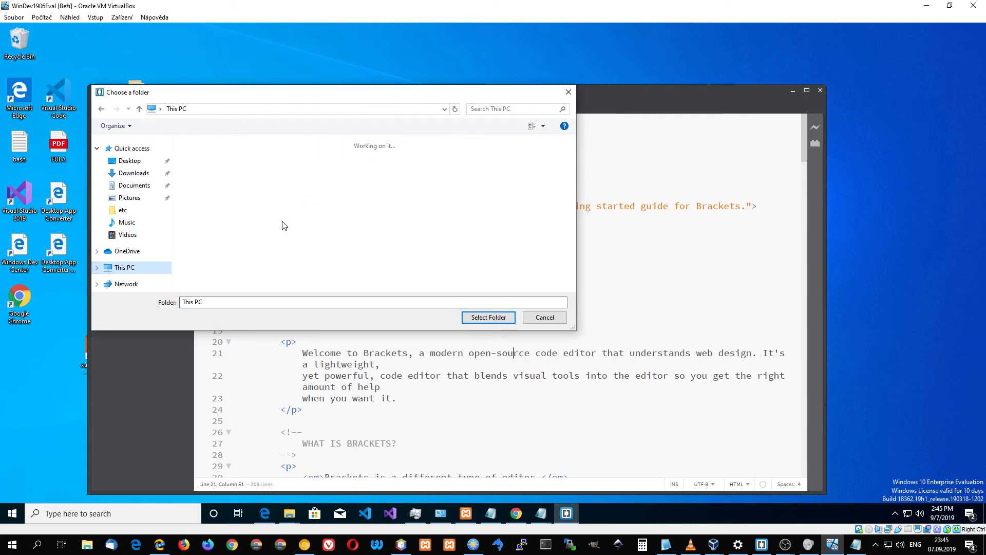
double_click(267, 263)
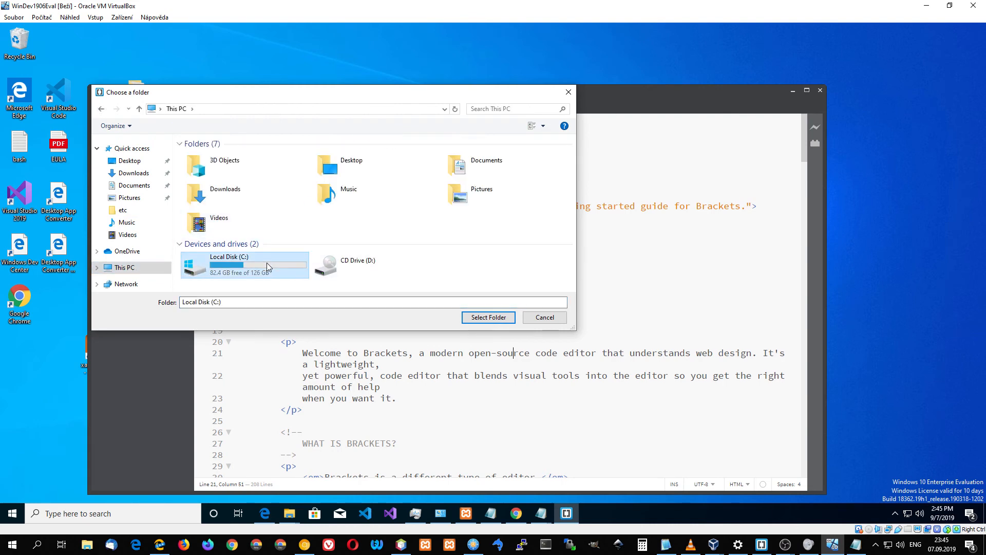
double_click(214, 224)
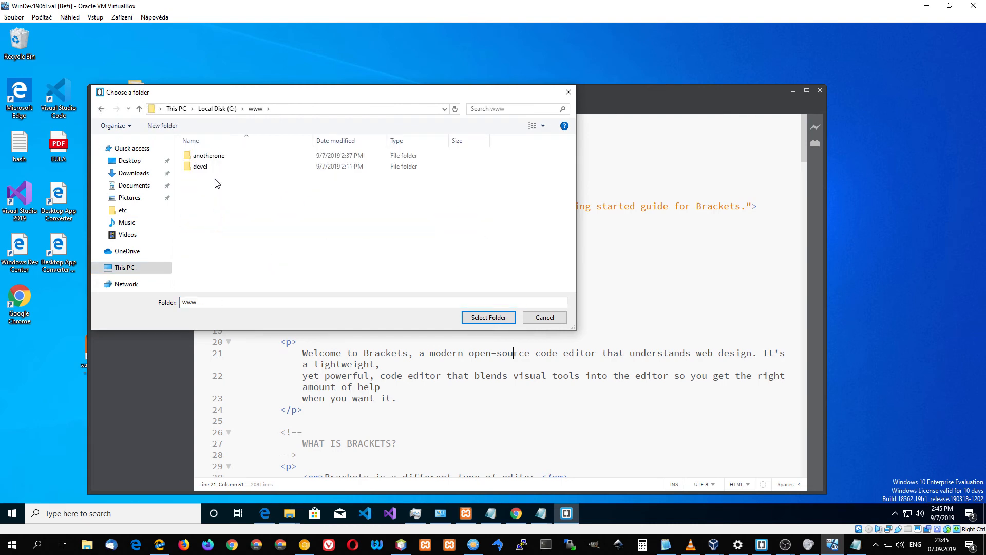
double_click(216, 156)
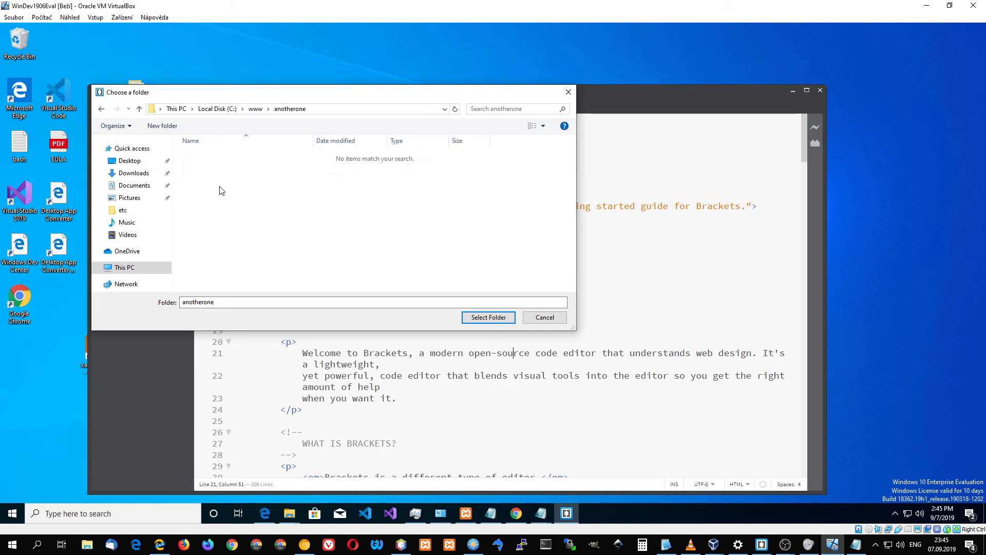
left_click(483, 322)
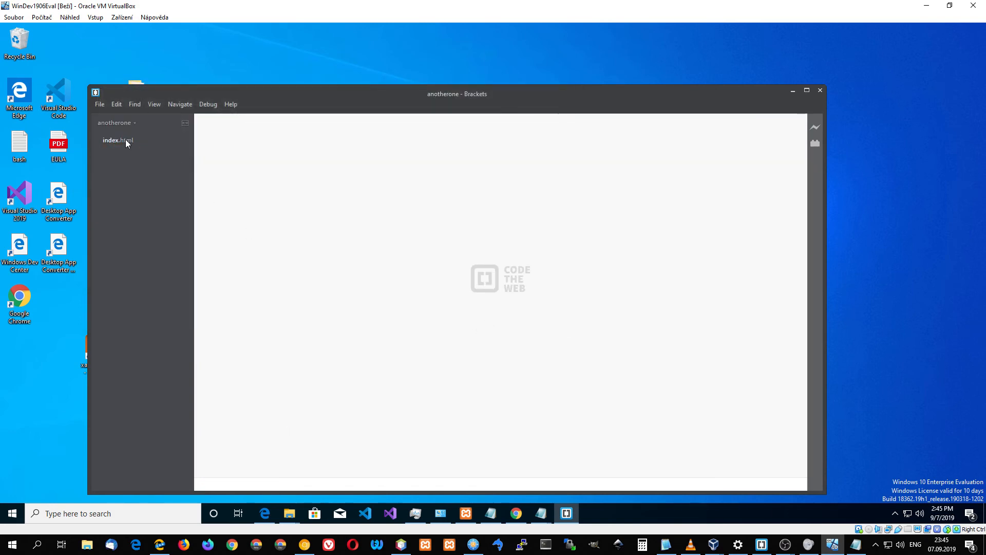
Open index.html, append the word somewhere at the end of the line, and save the file.
double_click(125, 141)
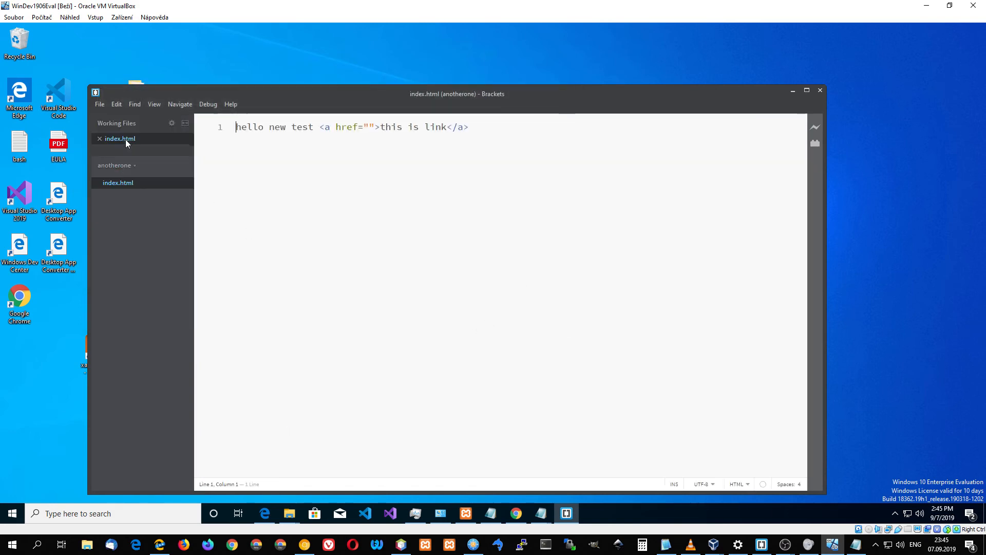
left_click(501, 137)
type("somewhere")
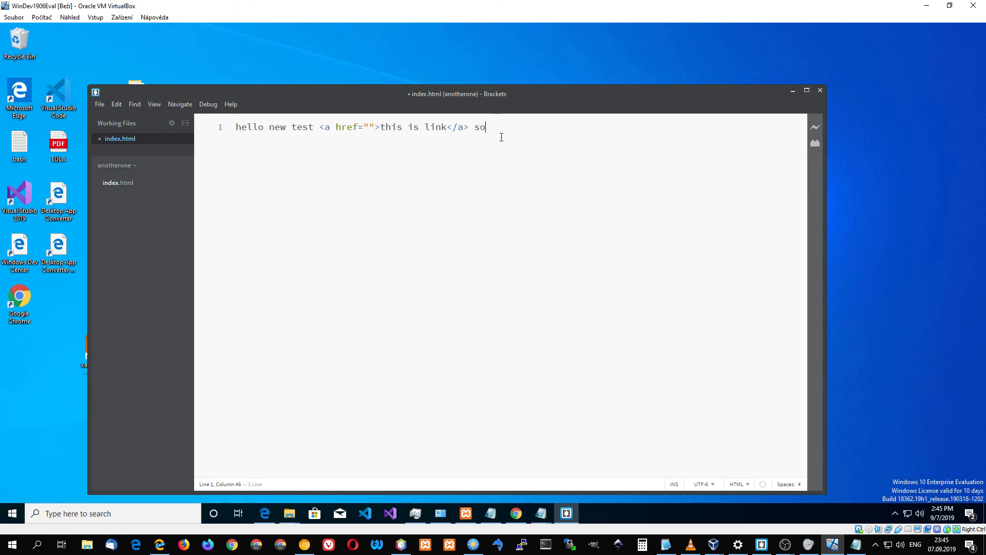
key("ctrl+s")
left_click_drag(536, 91, 538, 76)
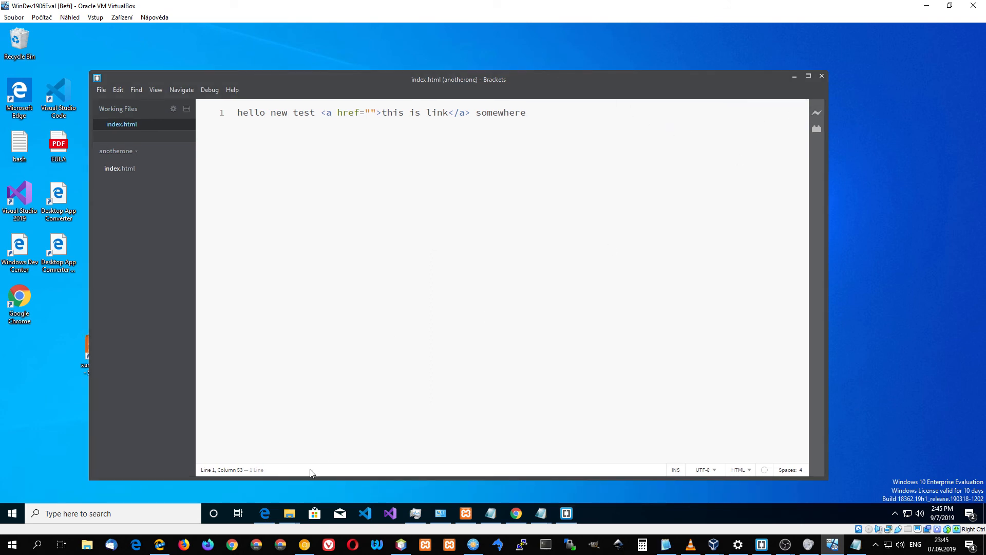
Switch to Chrome and reload anotherone.test to check the updated page.
left_click(526, 522)
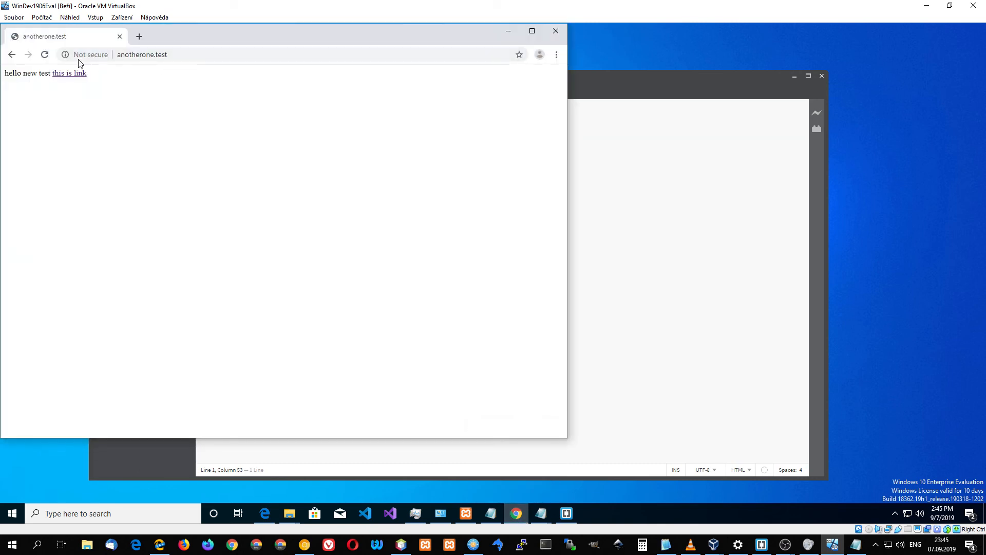
left_click(45, 54)
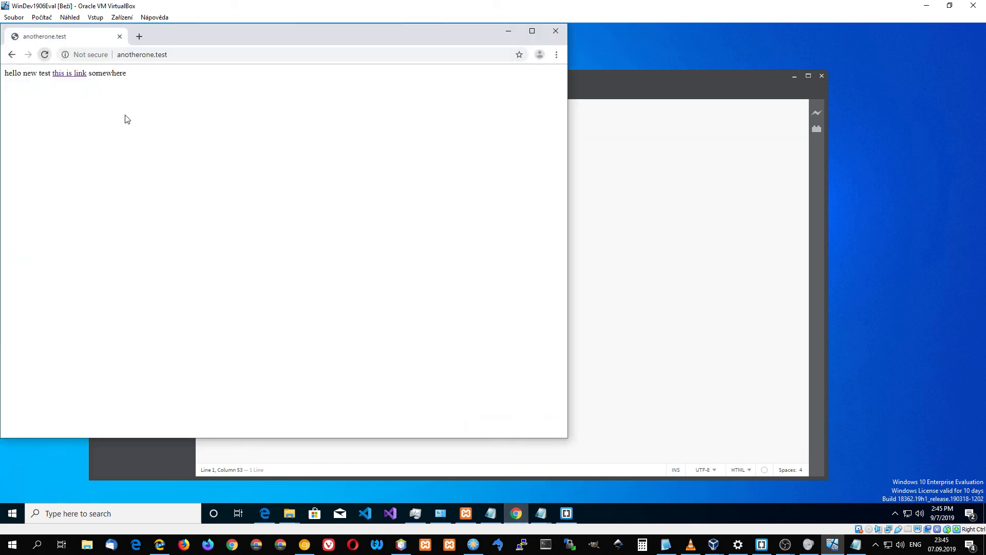
left_click(194, 58)
left_click_drag(429, 28, 467, 45)
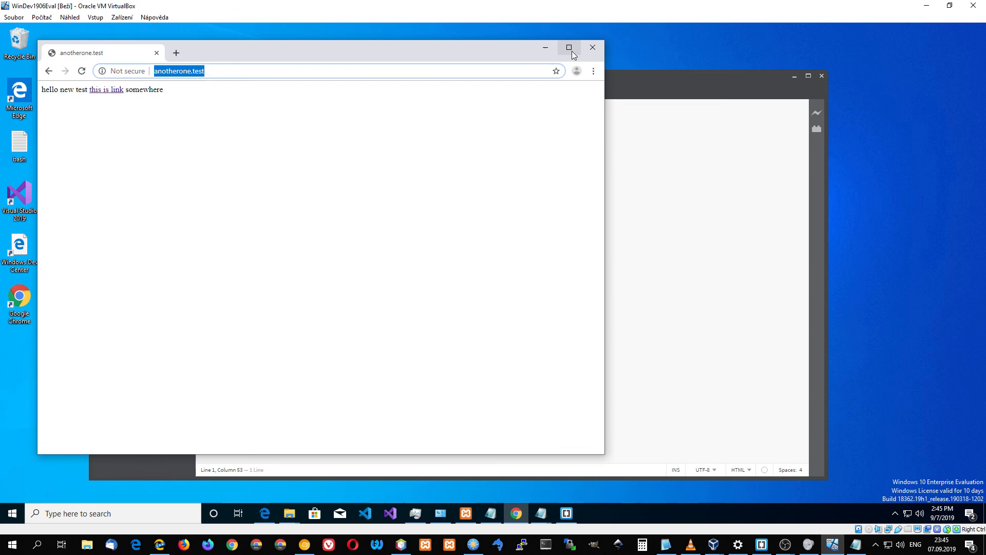
Minimize the Chrome and Brackets windows.
left_click(545, 47)
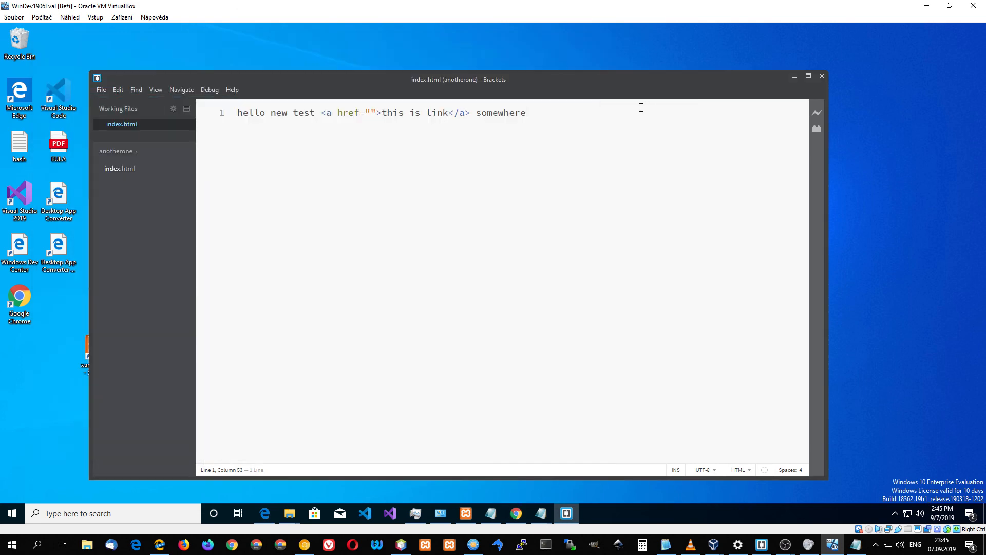
left_click(794, 77)
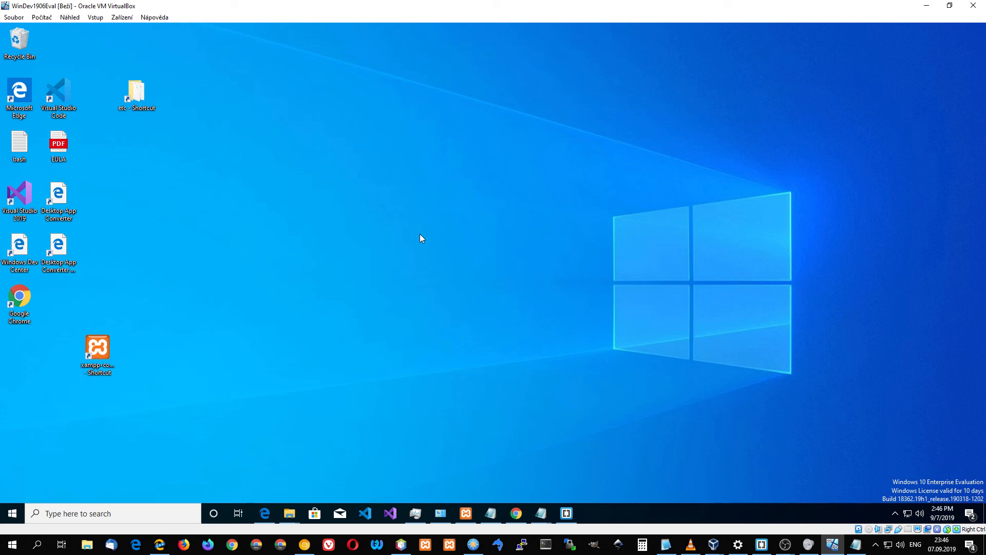
key("alt+Tab")
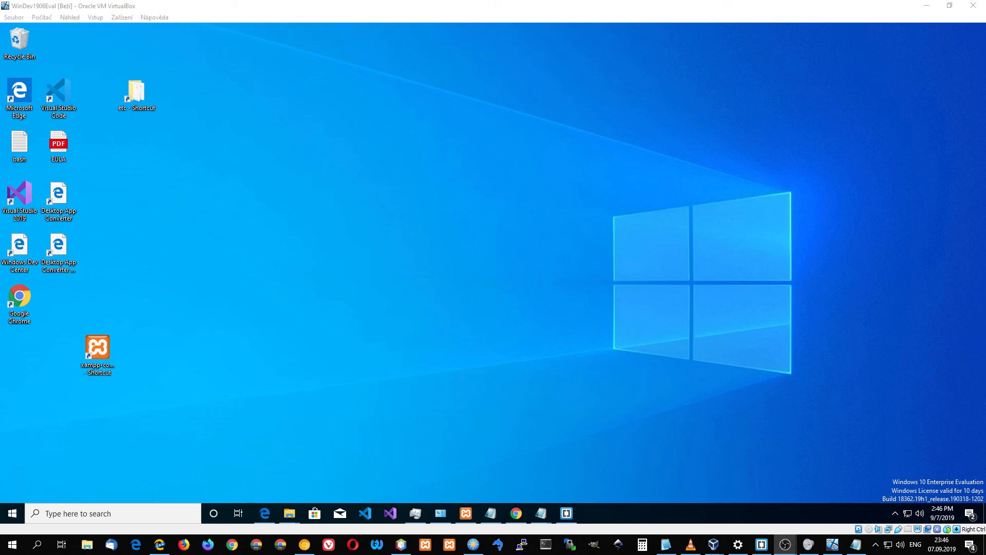